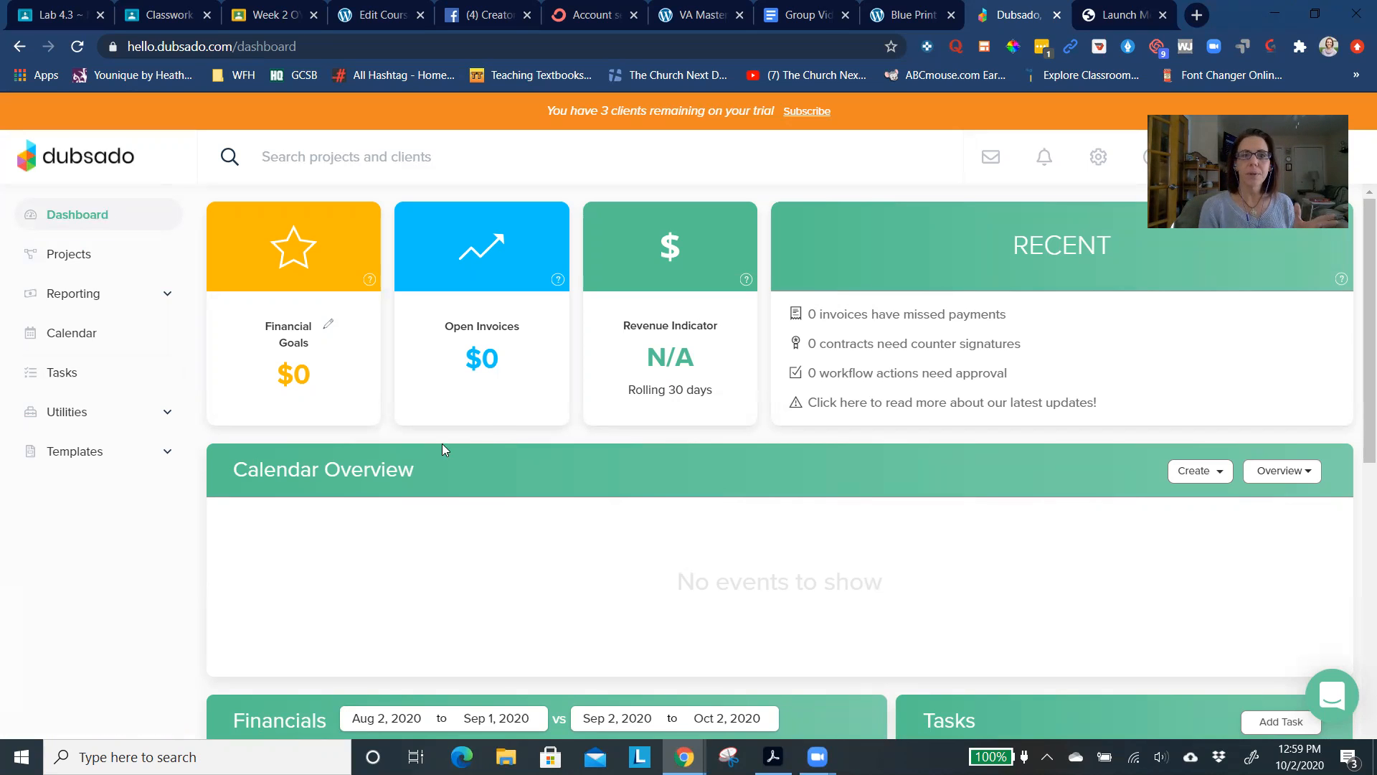
# - Review the dashboard's calendar overview, financial charts and tasks sections
pyautogui.scroll(-2, 502, 434)
pyautogui.scroll(2, 502, 433)
pyautogui.scroll(-7, 502, 433)
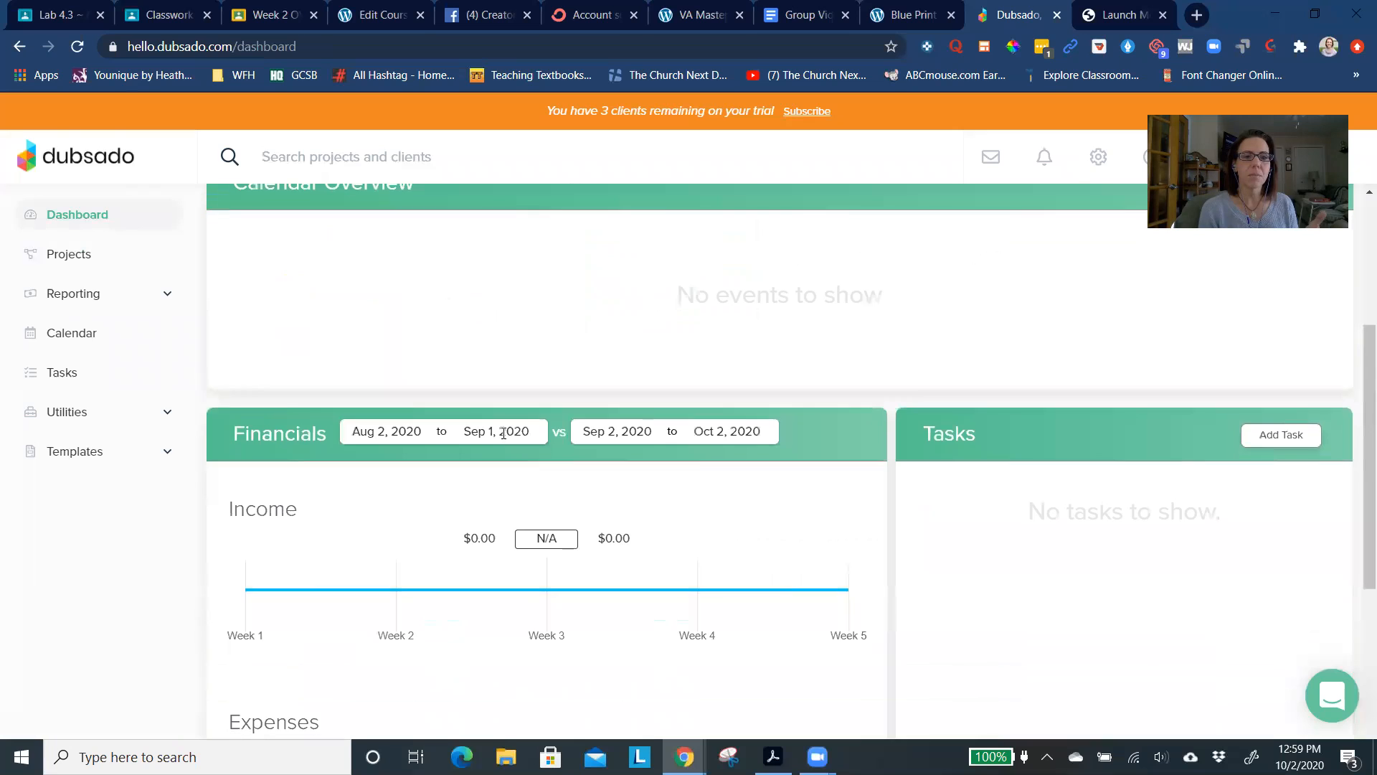
pyautogui.scroll(-3, 504, 434)
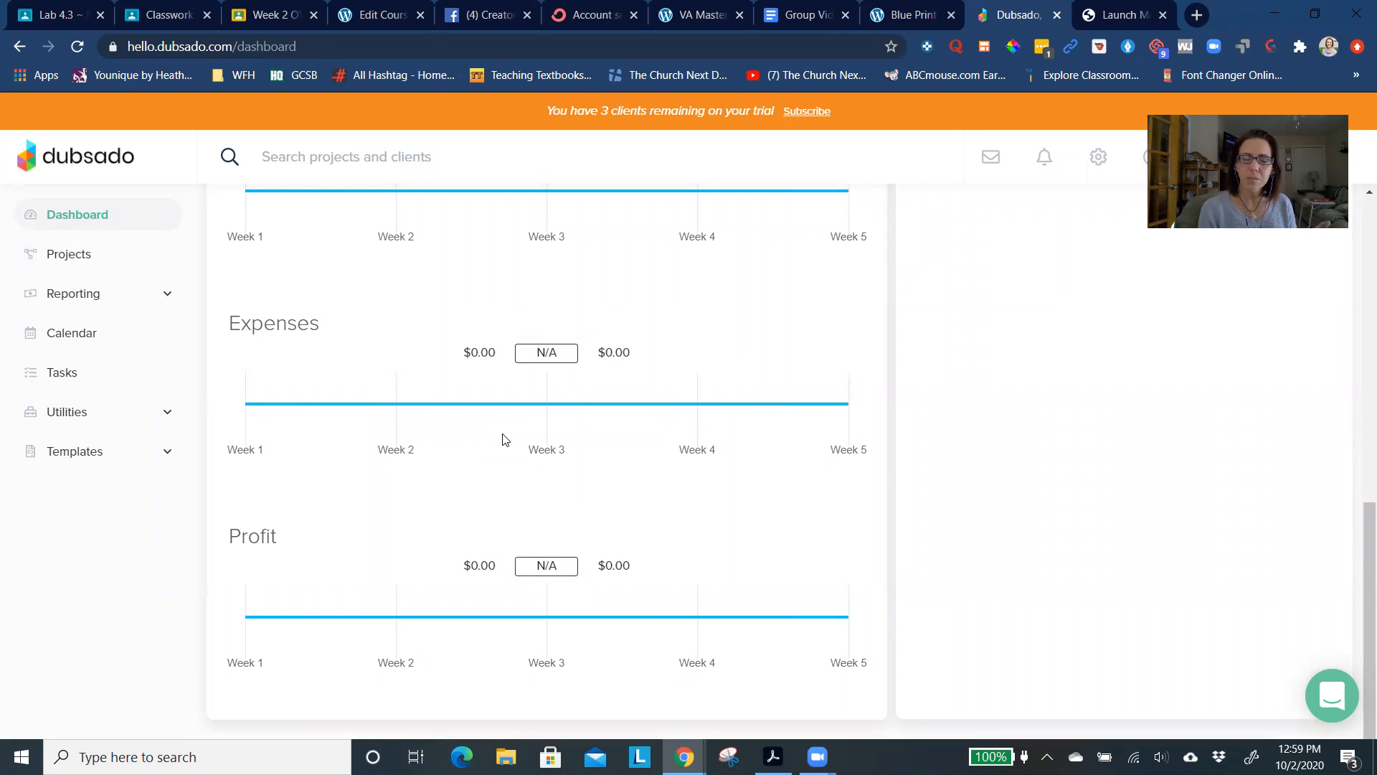
pyautogui.scroll(8, 351, 479)
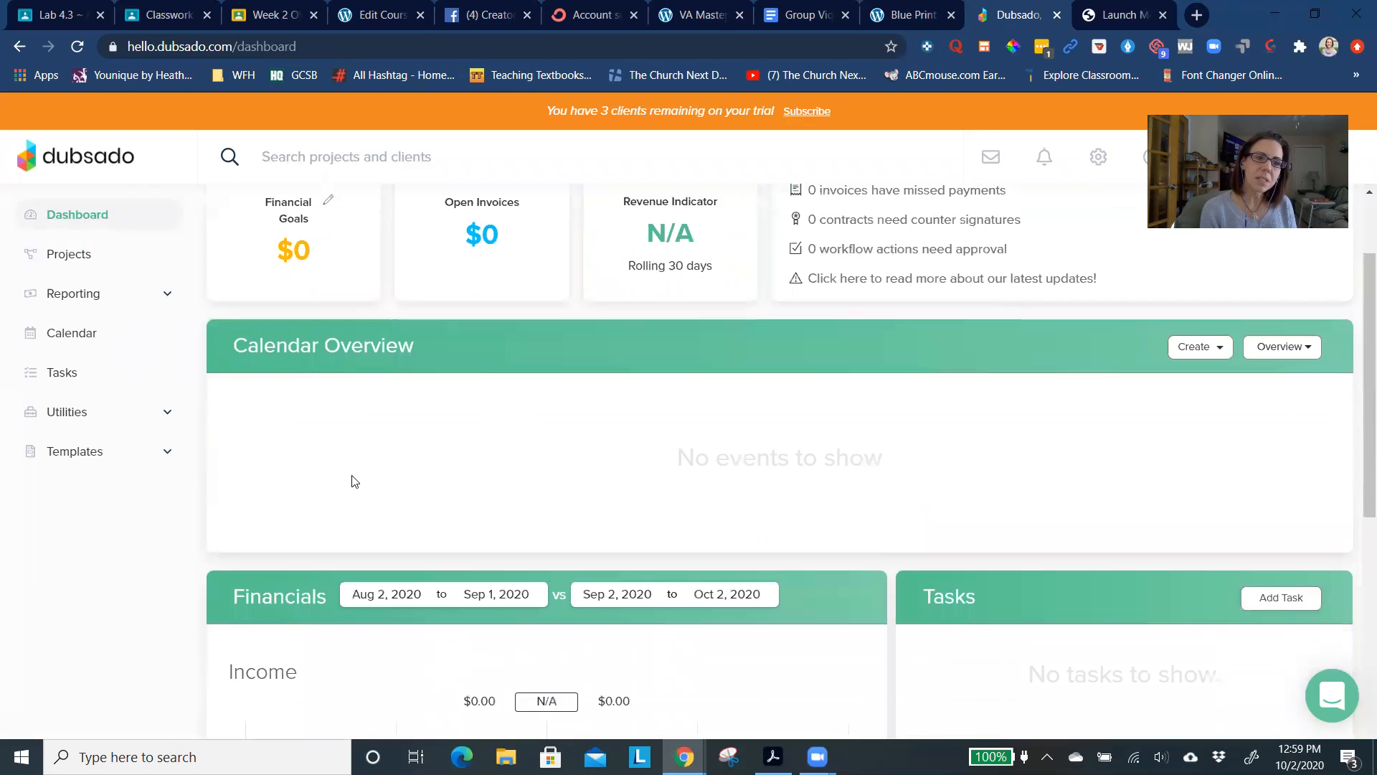
pyautogui.scroll(2, 351, 481)
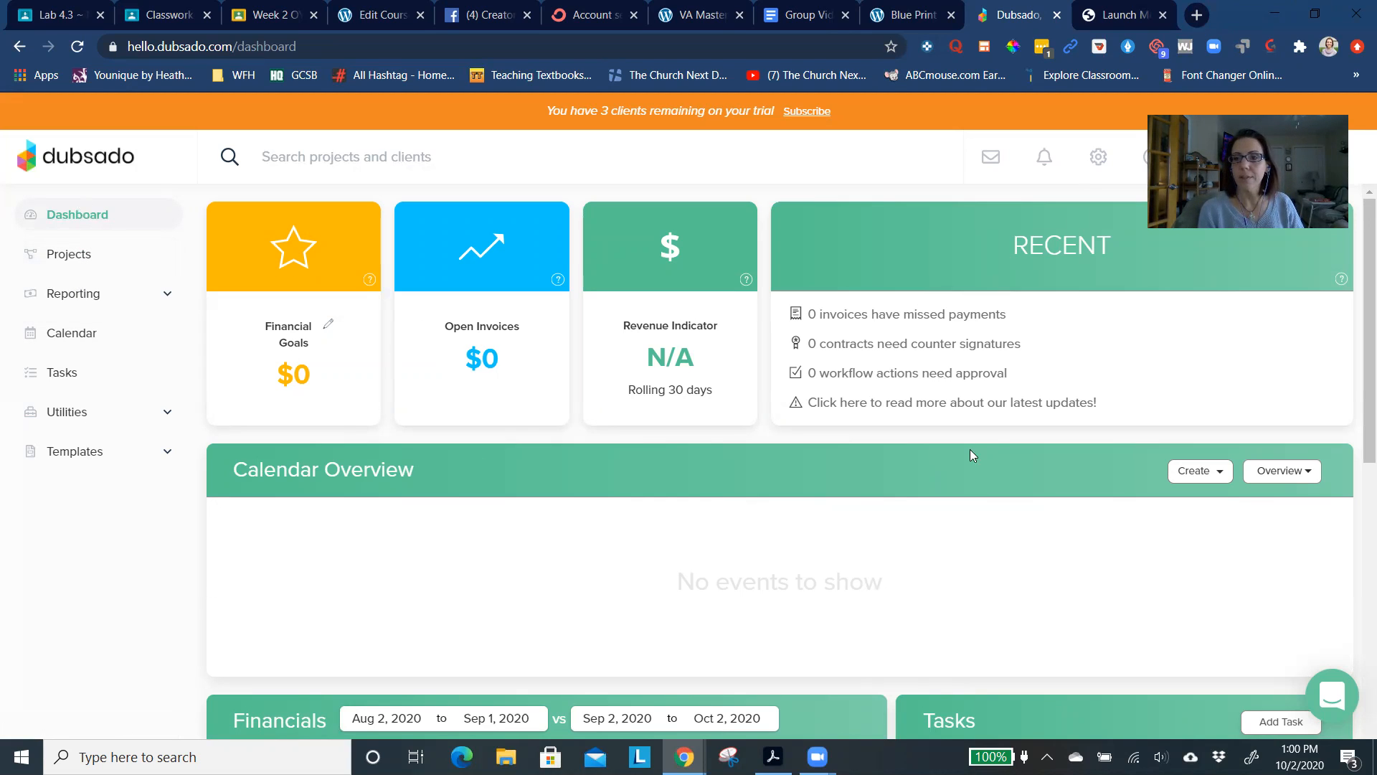
# - Open the projects list and view all leads, all jobs and all combined projects in turn
pyautogui.click(93, 257)
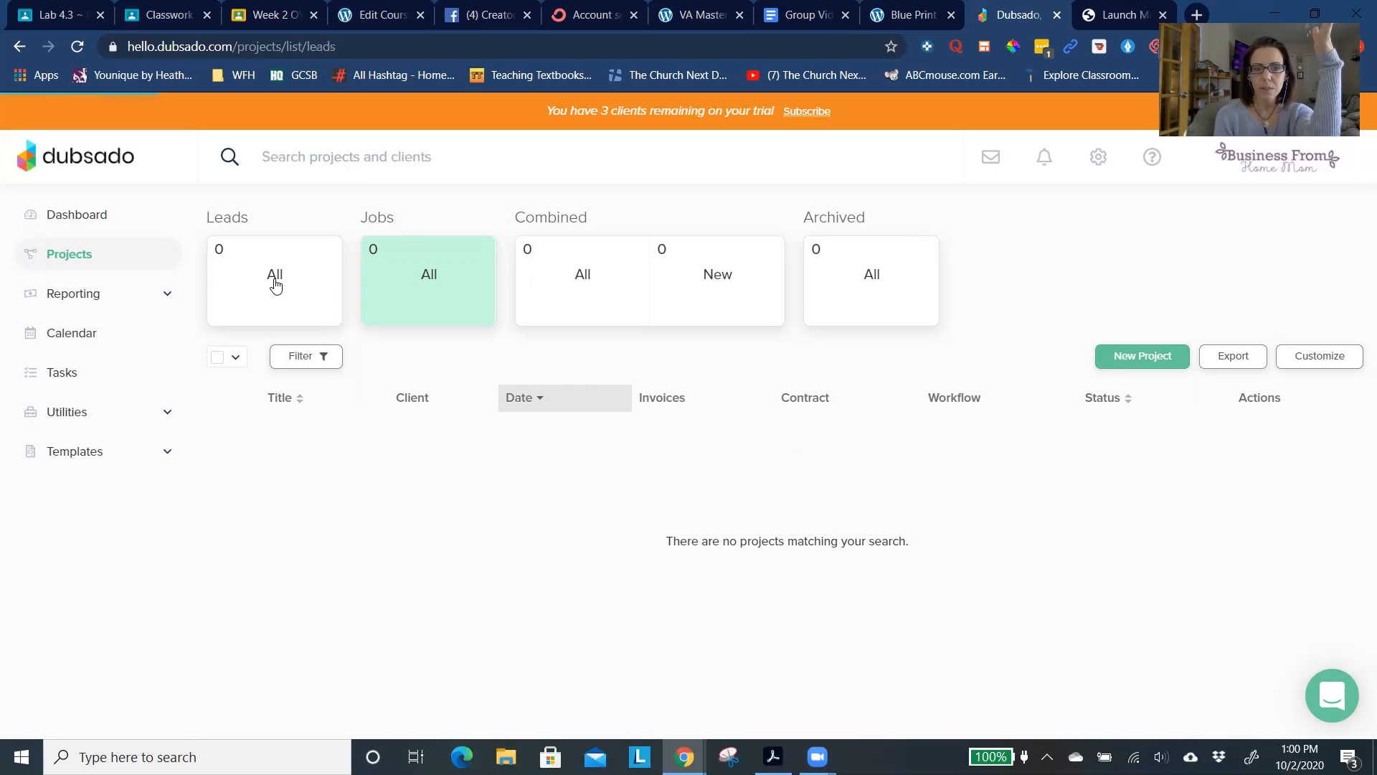
pyautogui.click(274, 284)
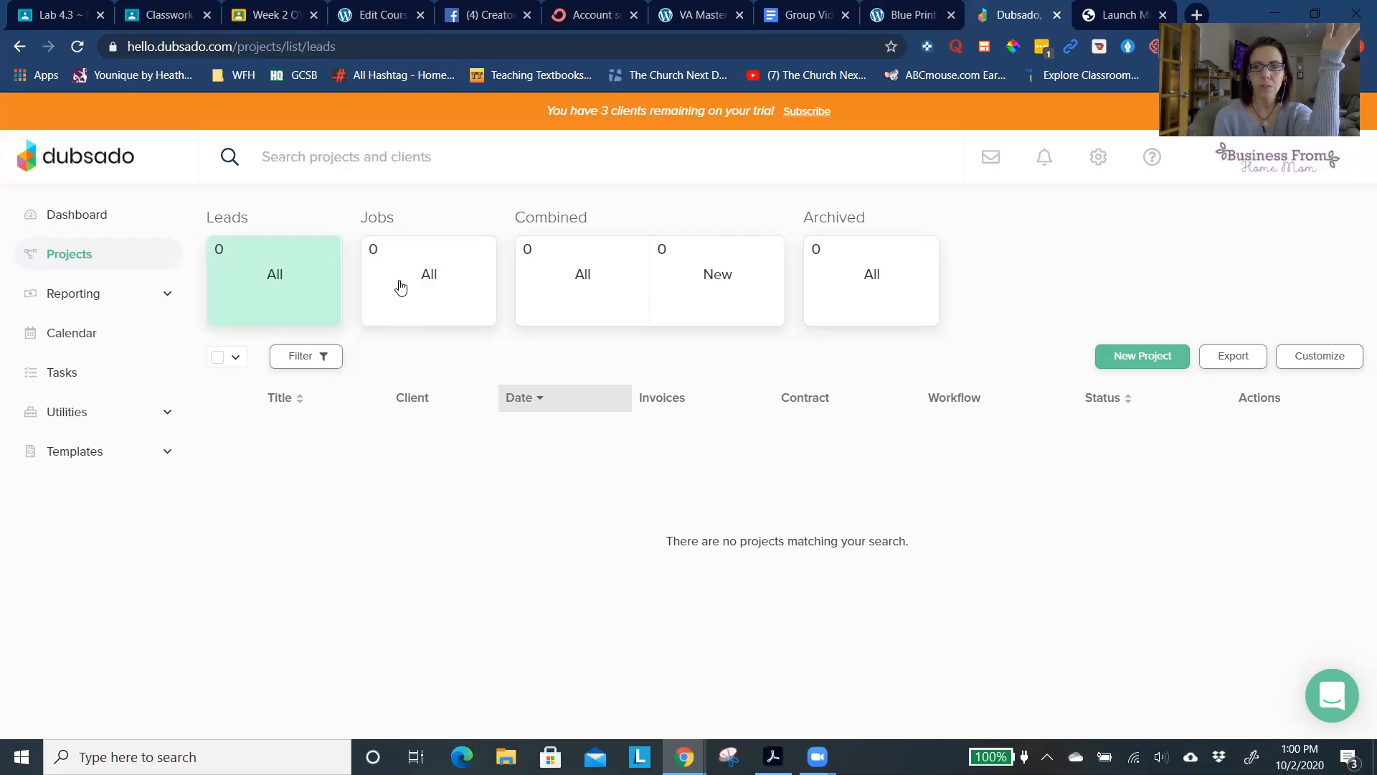
pyautogui.click(456, 279)
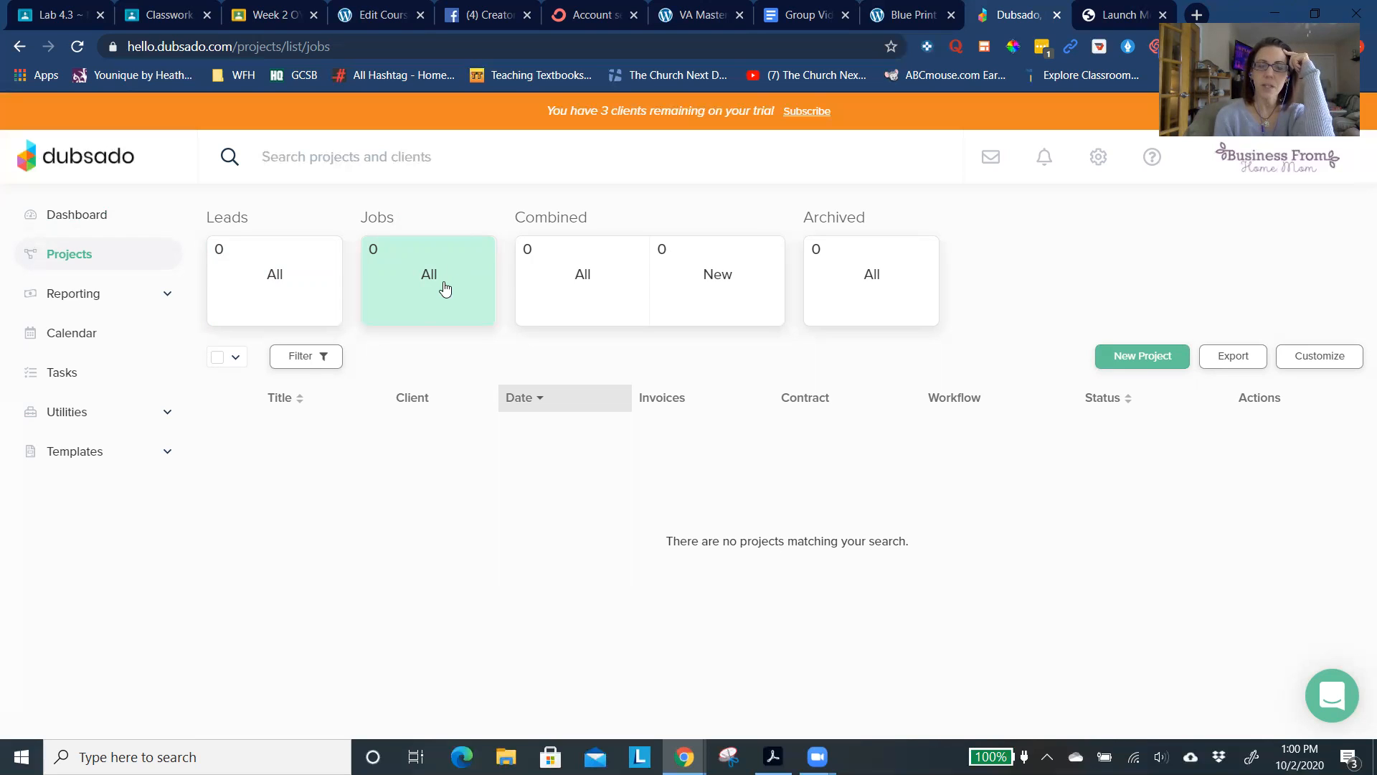
pyautogui.click(574, 287)
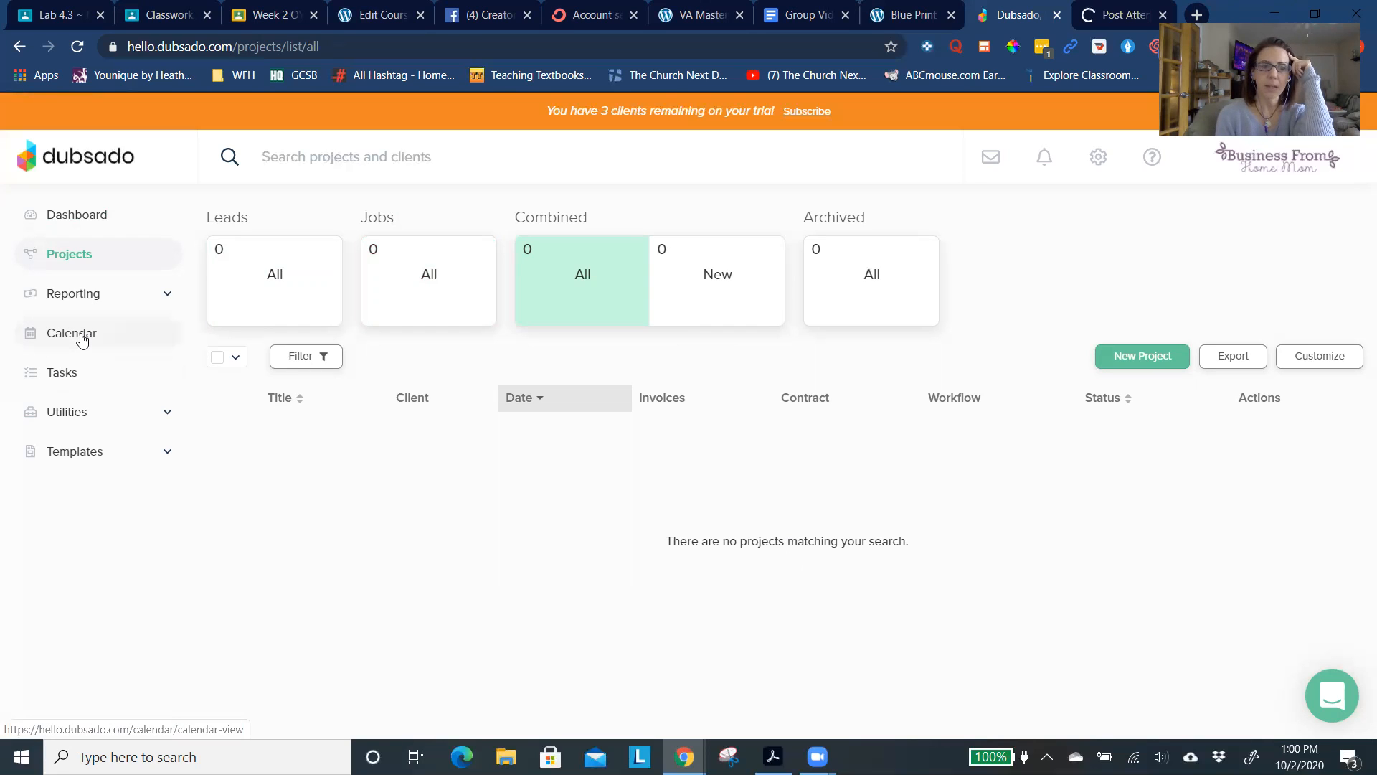
# - Open the task boards and show the available board view options
pyautogui.click(75, 381)
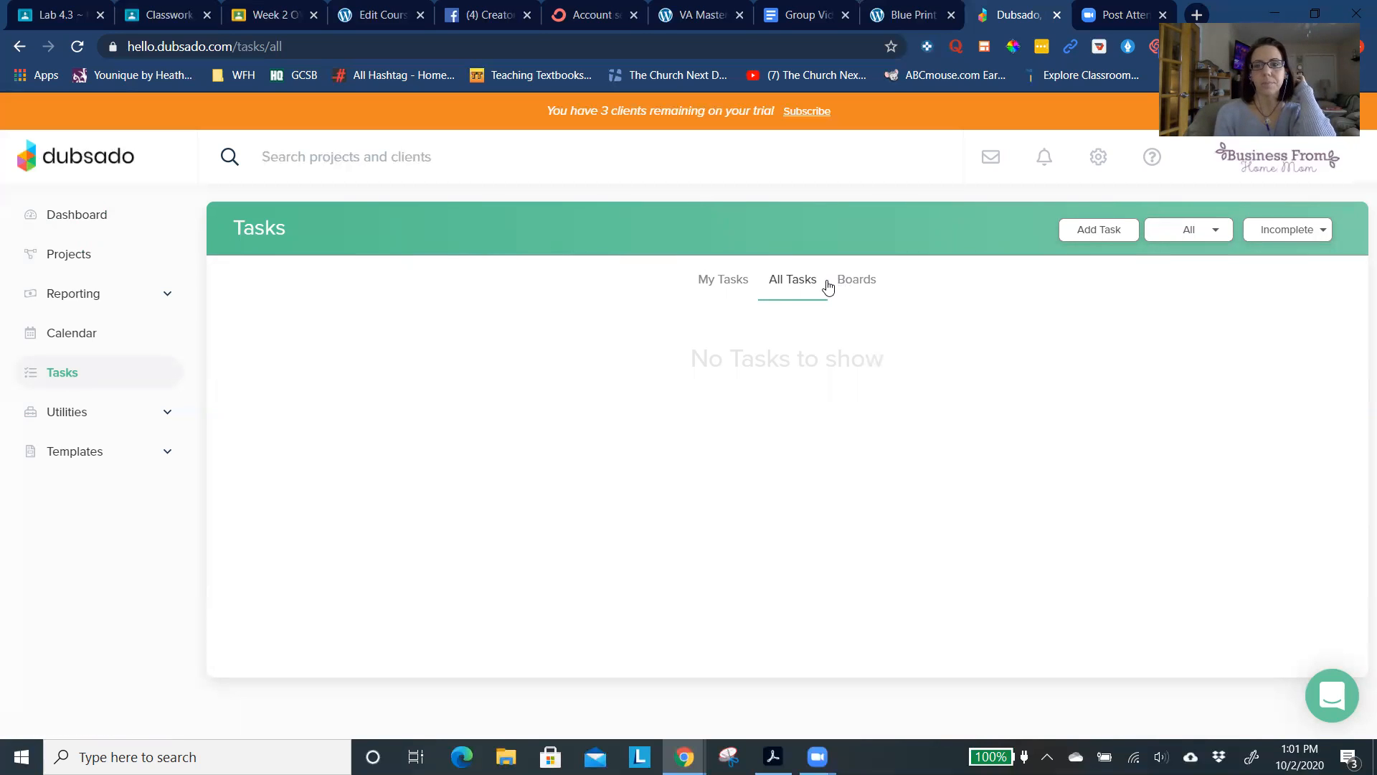
pyautogui.click(851, 284)
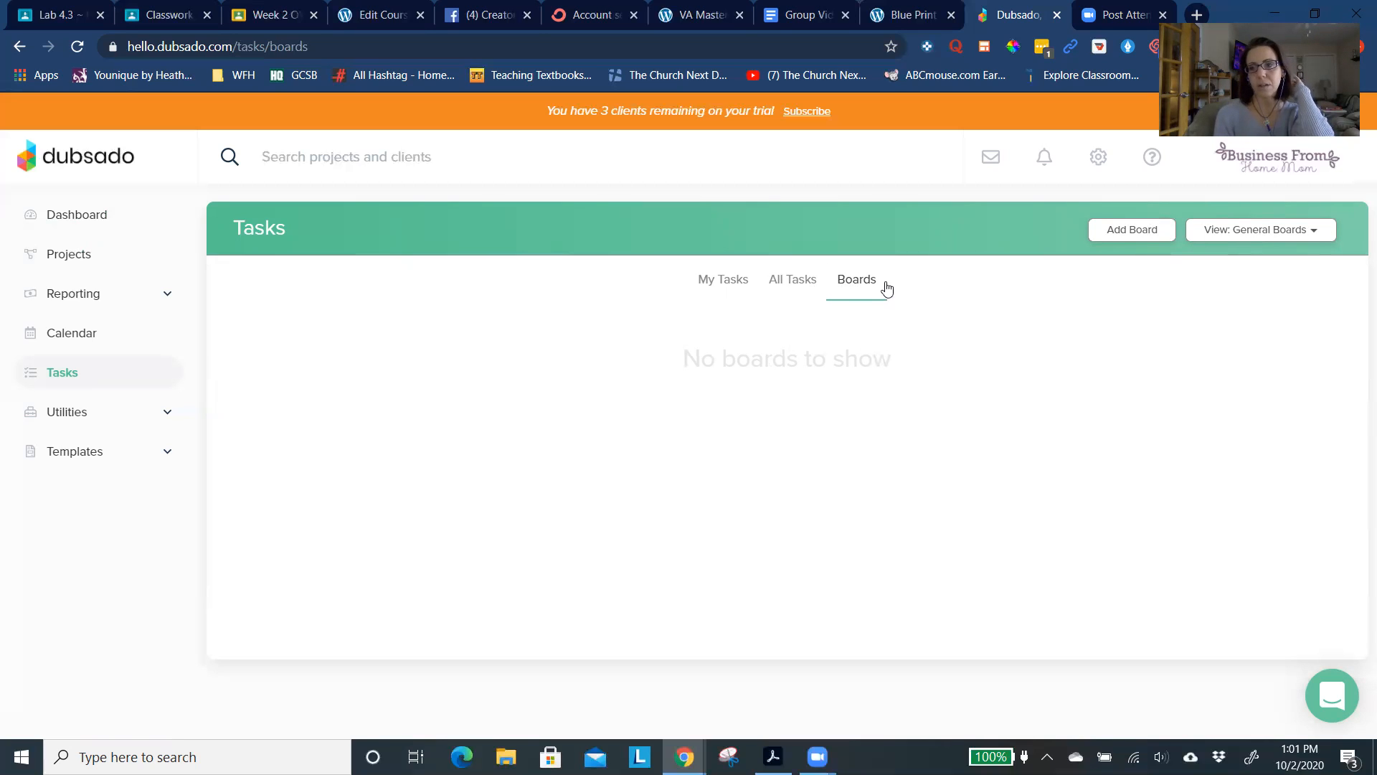
pyautogui.click(1243, 234)
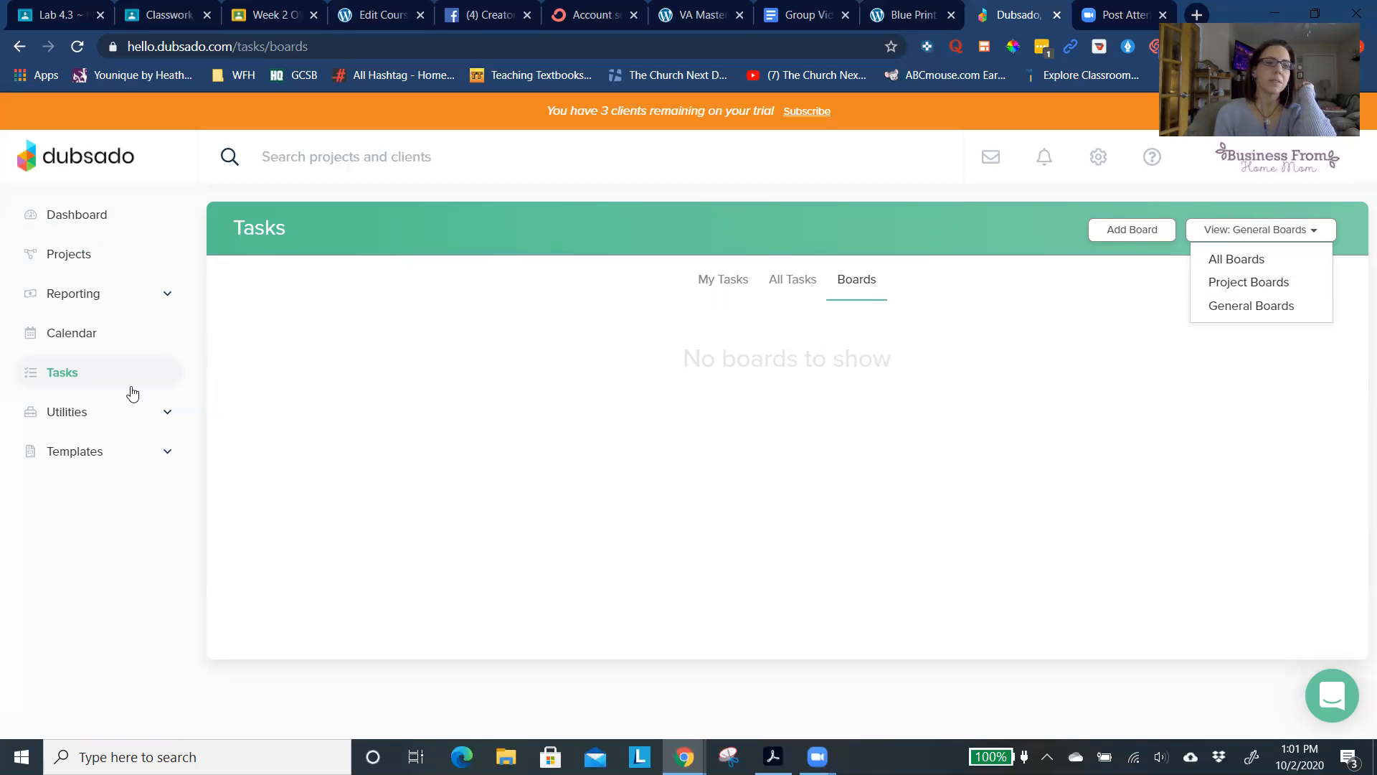
# - View the form list and the address book among the utilities
pyautogui.click(68, 411)
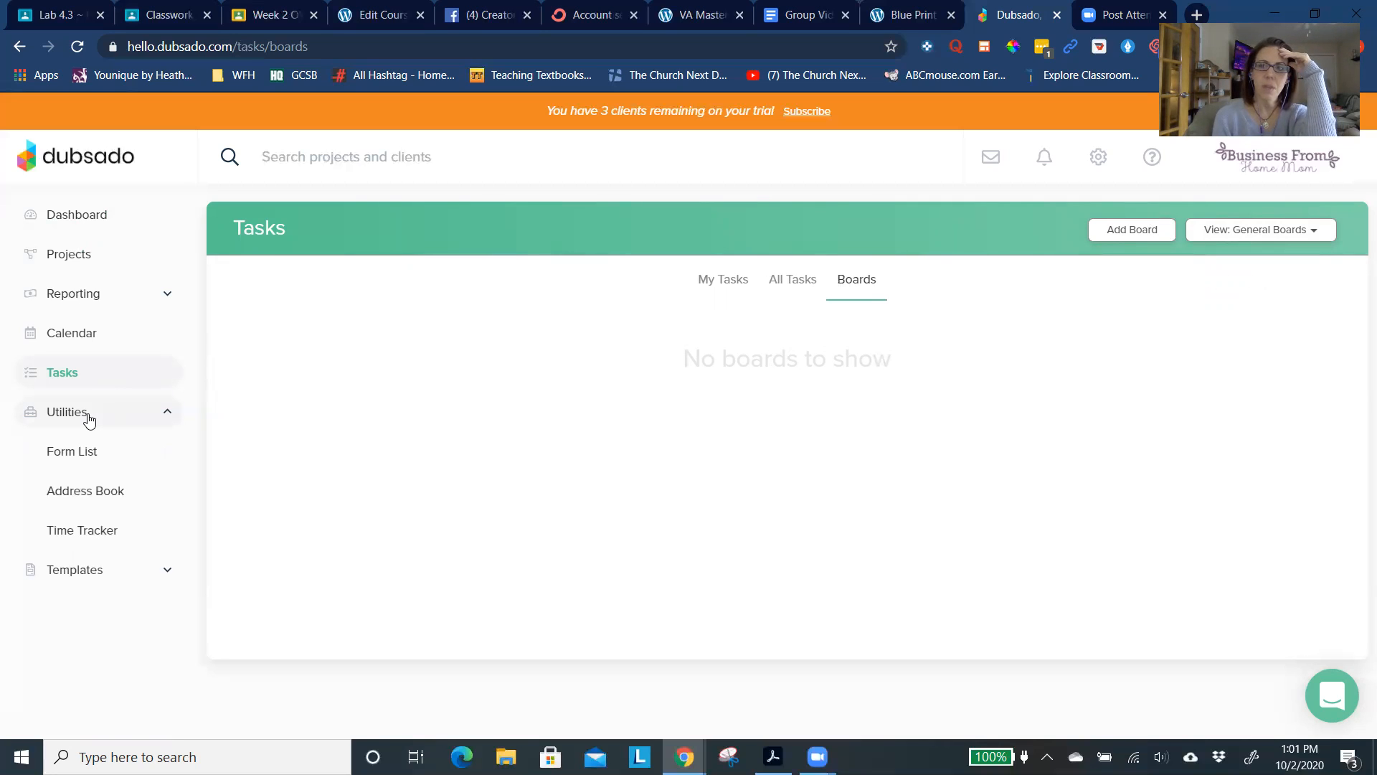
pyautogui.click(89, 462)
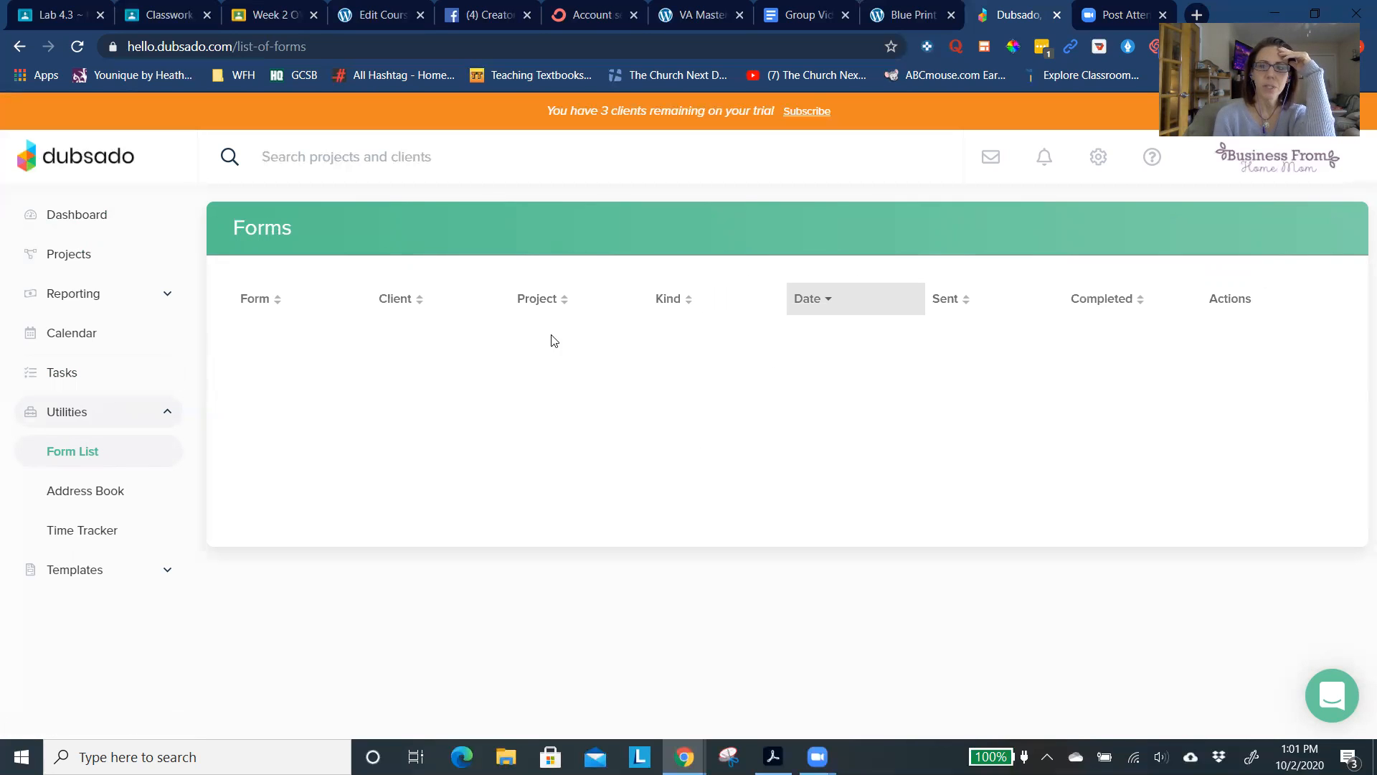
pyautogui.click(80, 495)
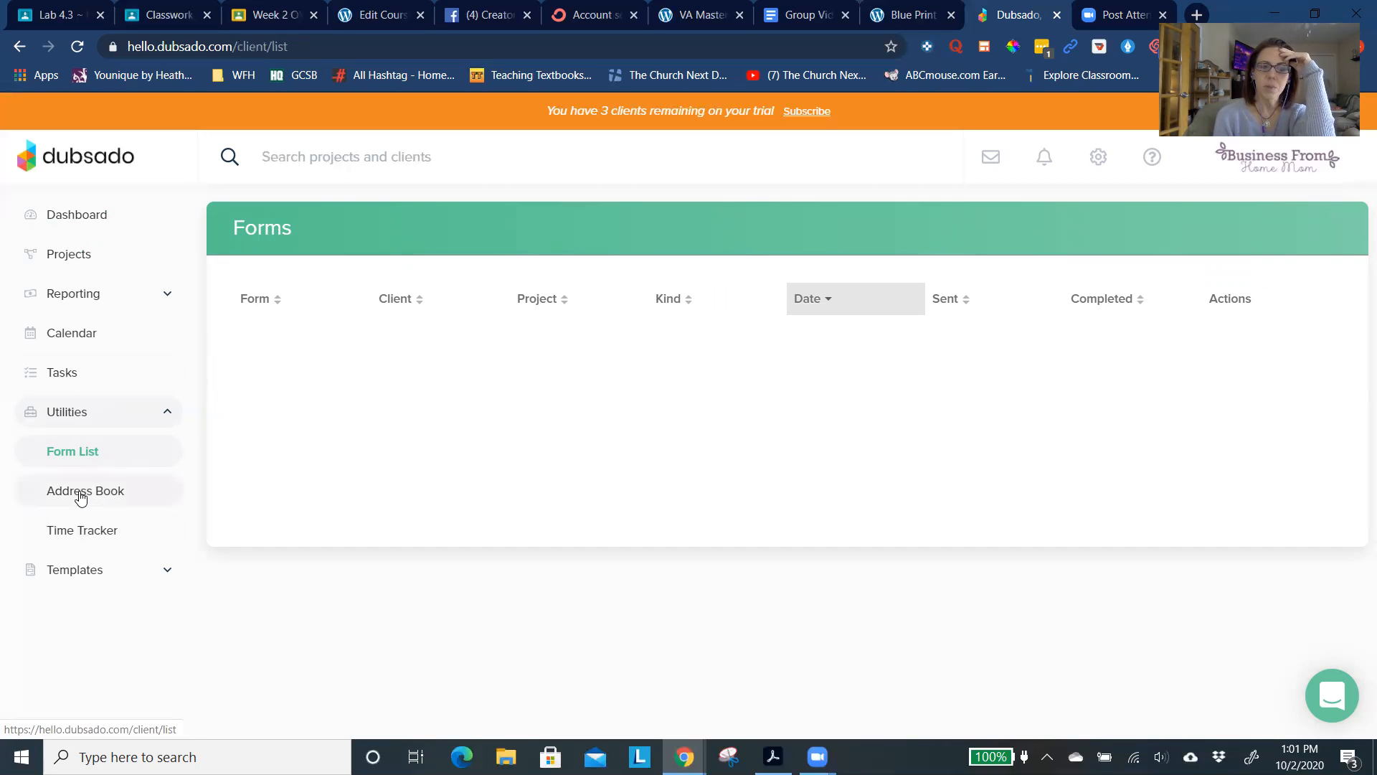
# - Start a Time Tracker entry described as "Researching Blog Post ~ Cats"
pyautogui.click(91, 529)
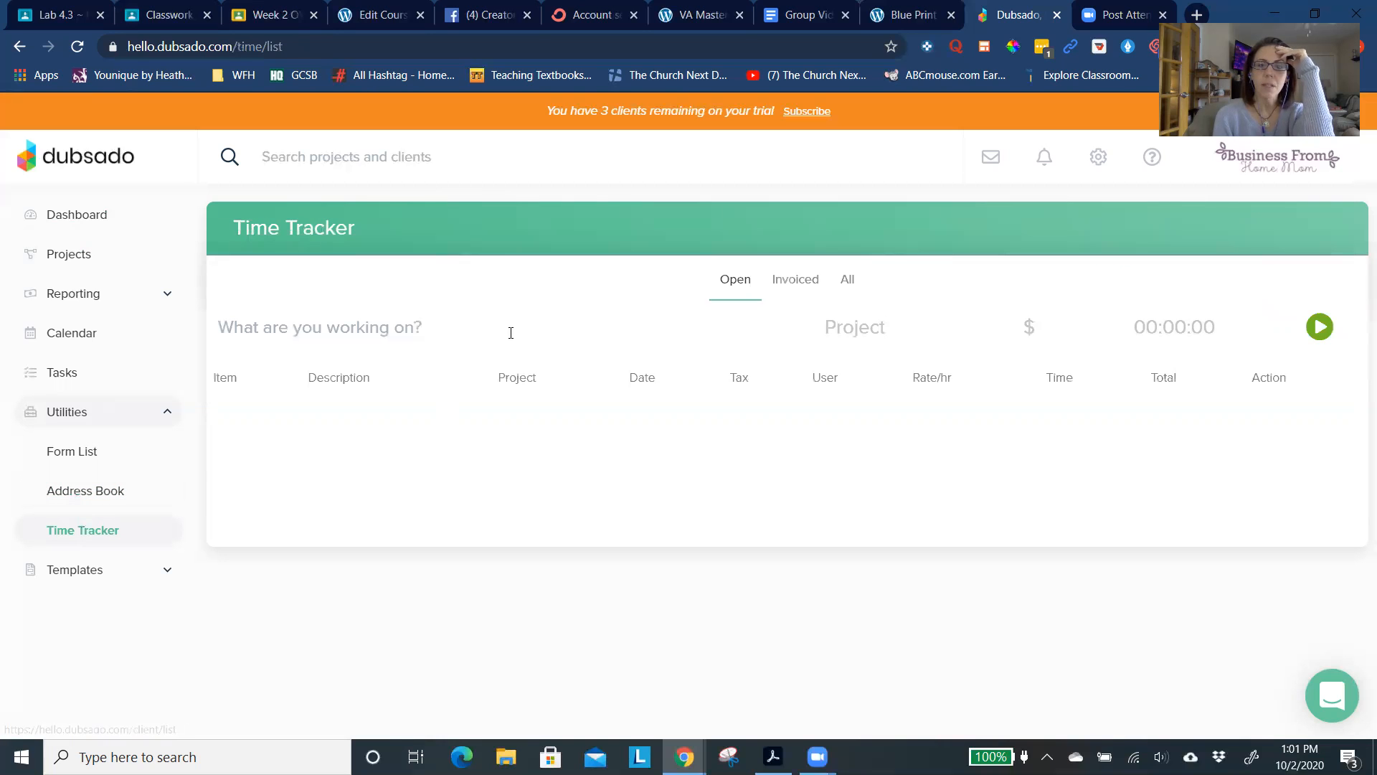
pyautogui.click(409, 322)
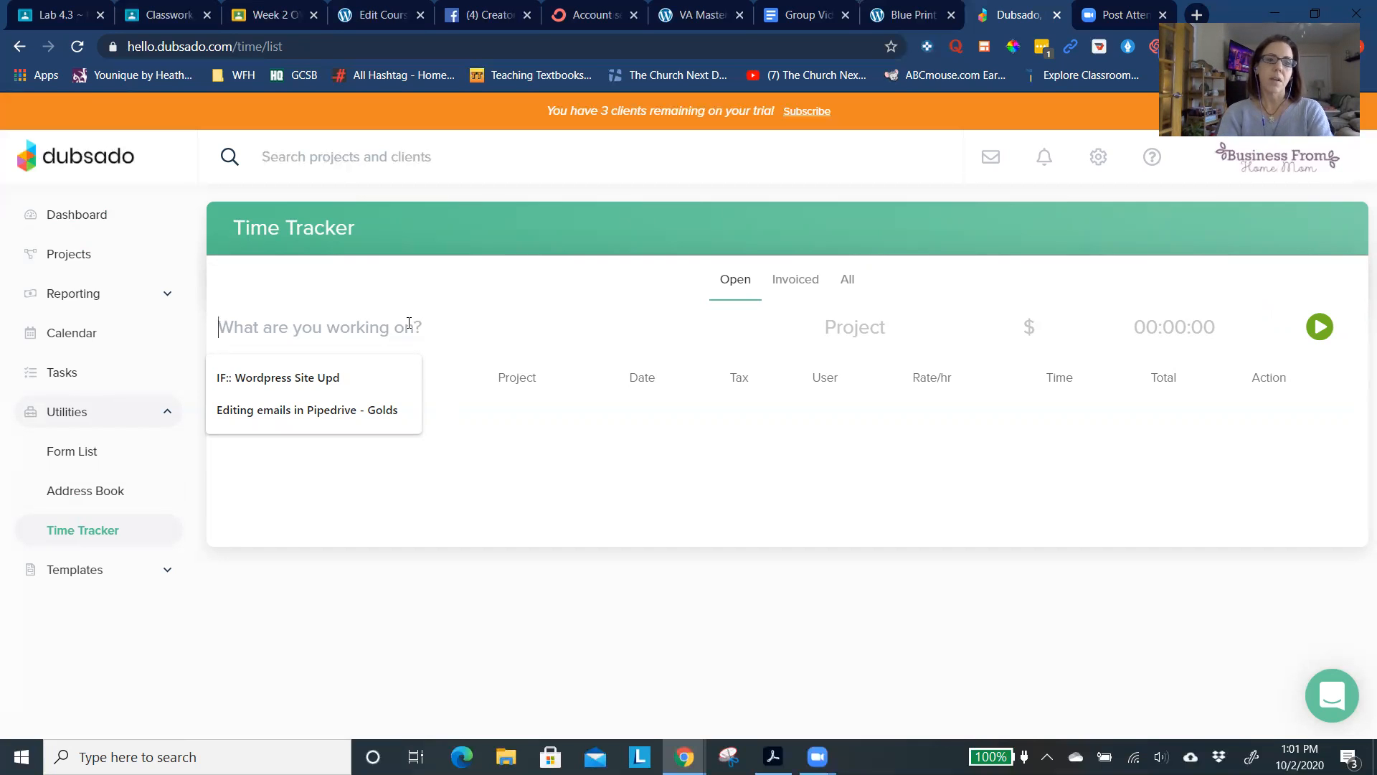
pyautogui.write('W')
pyautogui.press('BackSpace')
pyautogui.write('Rese')
pyautogui.write('rac')
pyautogui.press('BackSpace')
pyautogui.press('BackSpace')
pyautogui.press('BackSpace')
pyautogui.write('aching')
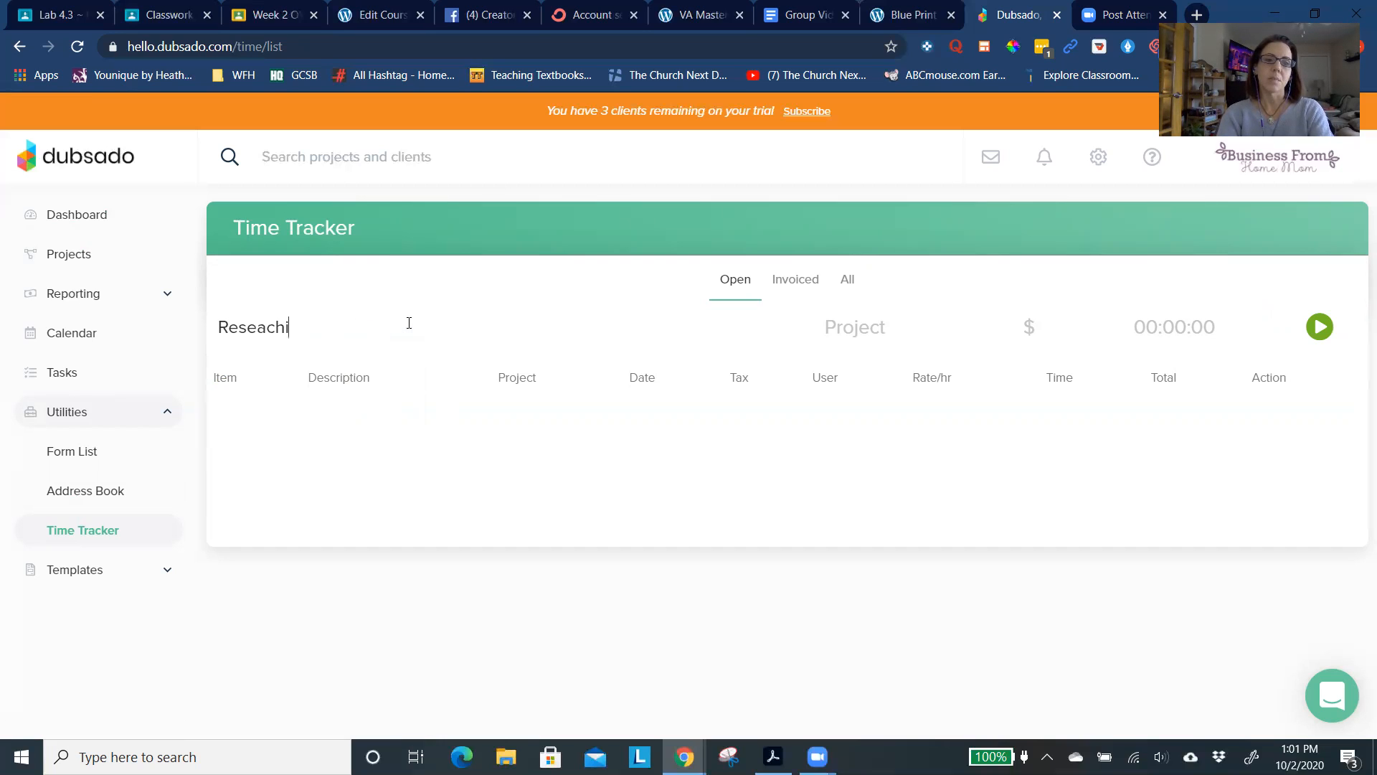
pyautogui.press('BackSpace')
pyautogui.press('BackSpace')
pyautogui.press('BackSpace')
pyautogui.press('BackSpace')
pyautogui.press('BackSpace')
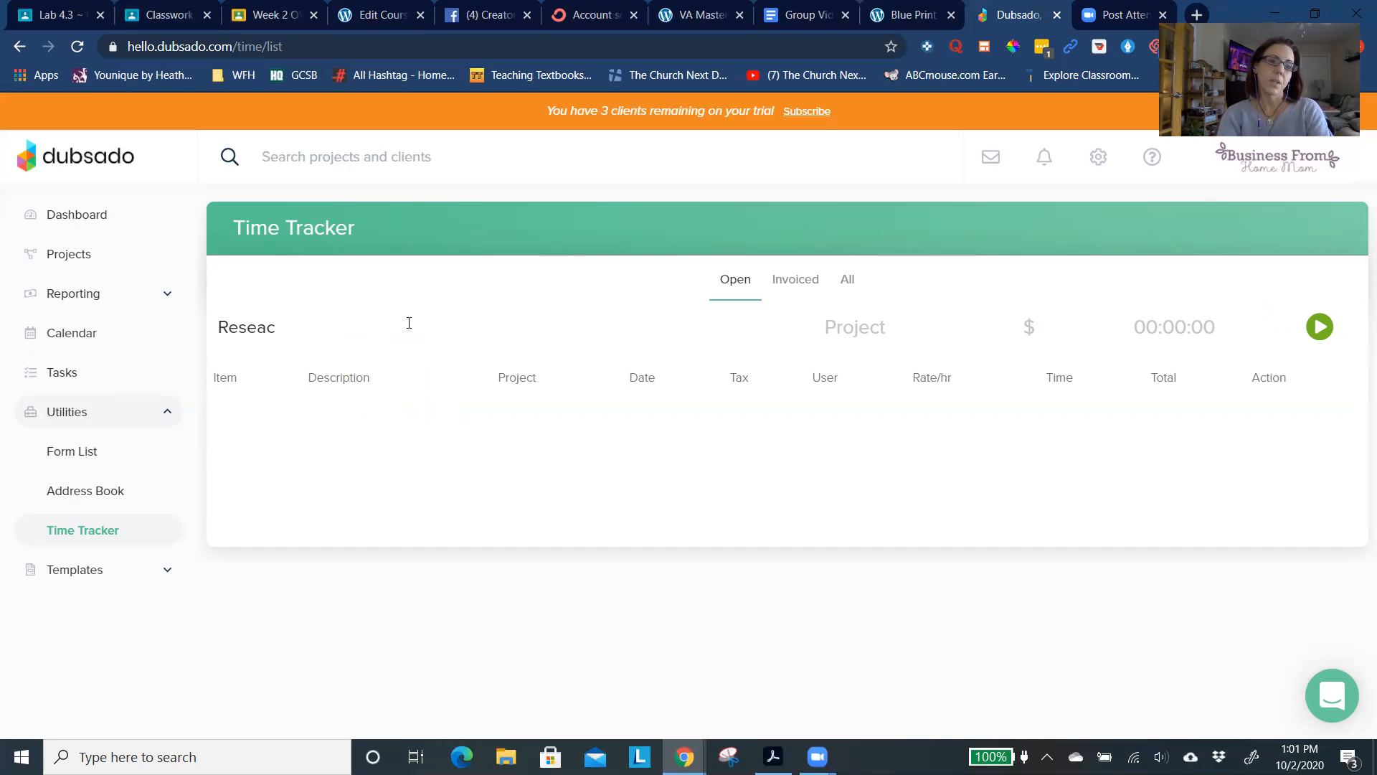
pyautogui.press('BackSpace')
pyautogui.write('rching Blog Posts')
pyautogui.press('BackSpace')
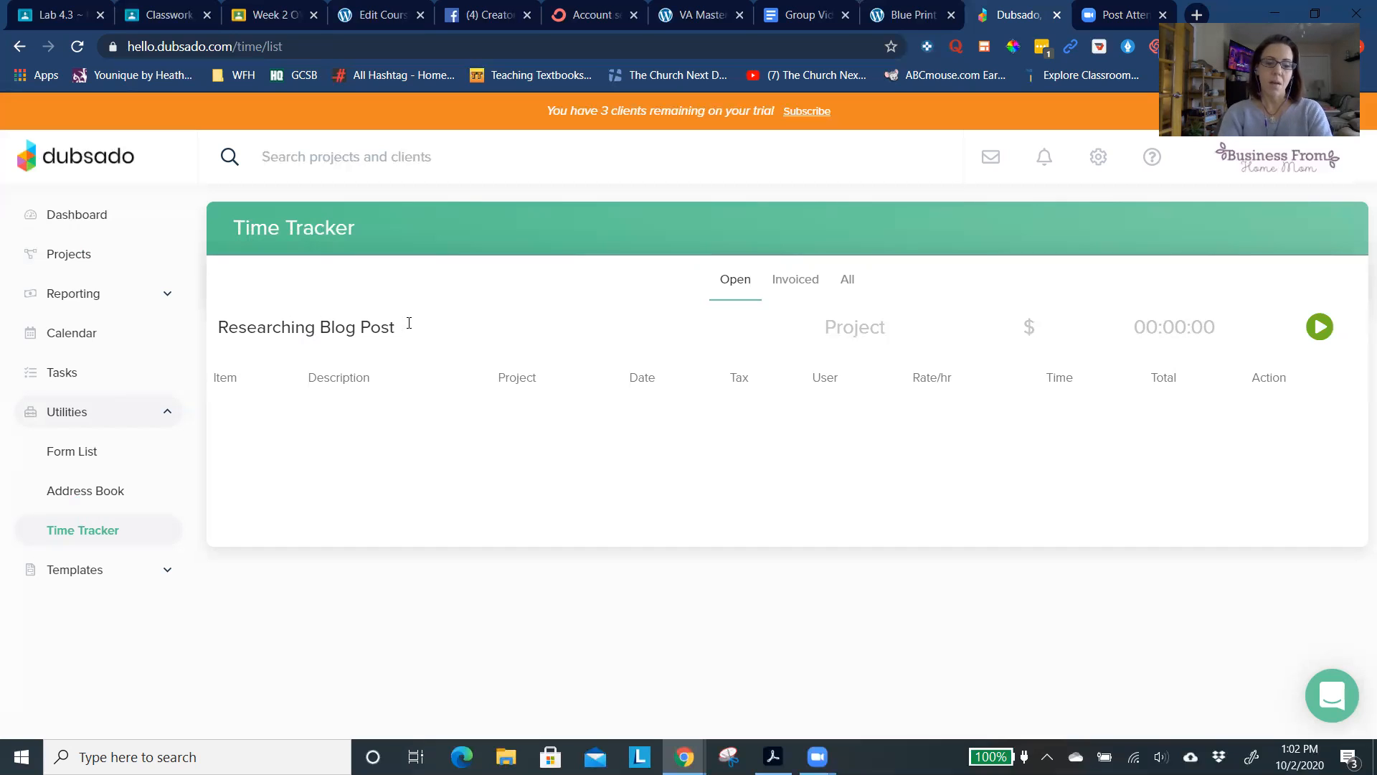
pyautogui.write('~Cats')
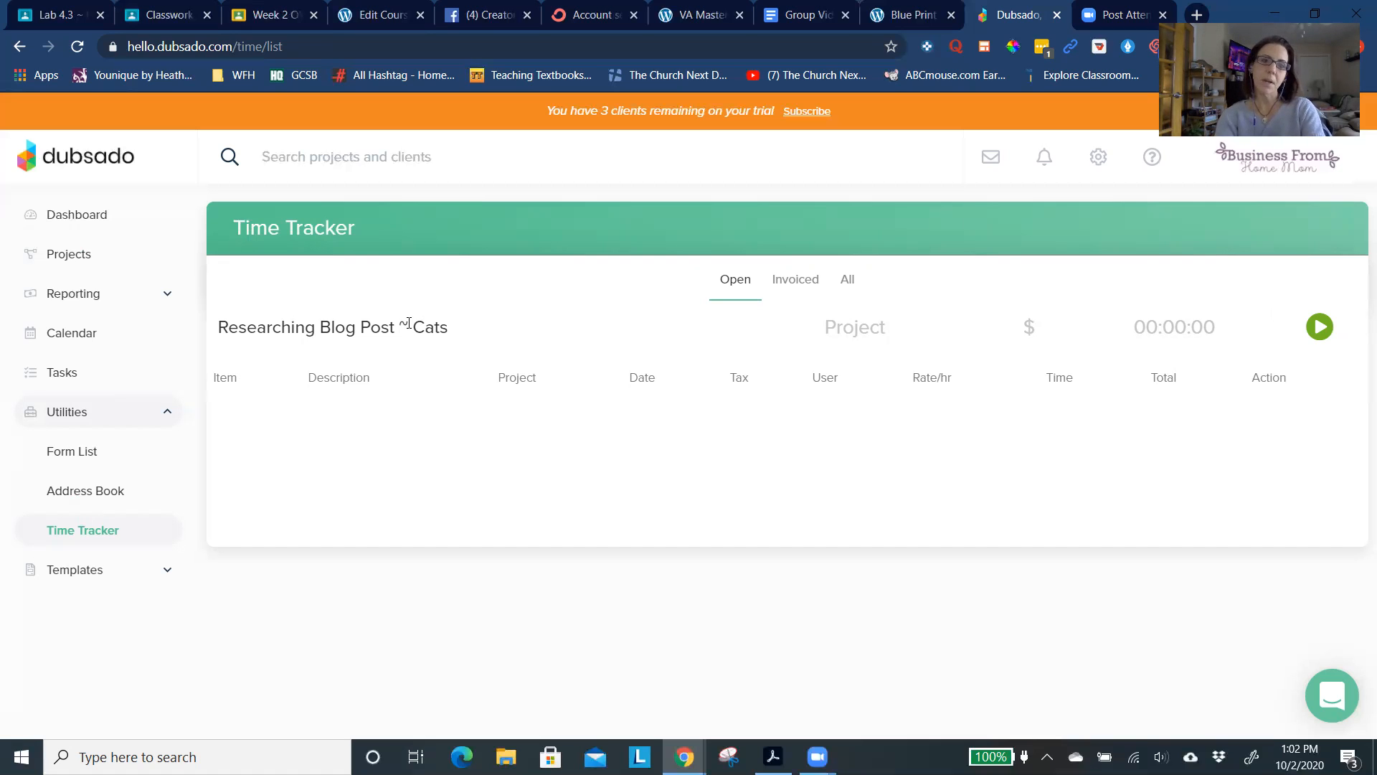
# - Check the time entry's project selector and set its hourly rate to 45
pyautogui.click(874, 334)
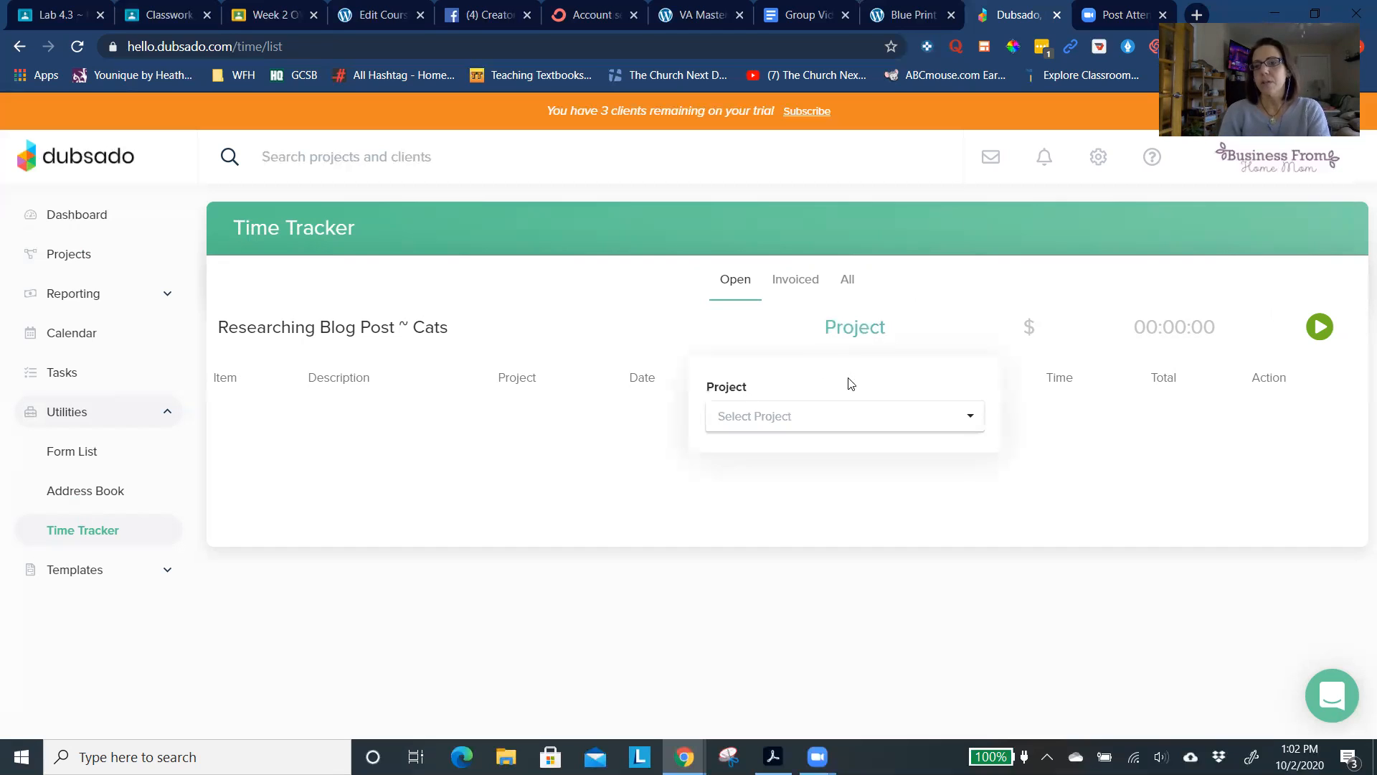
pyautogui.click(1030, 330)
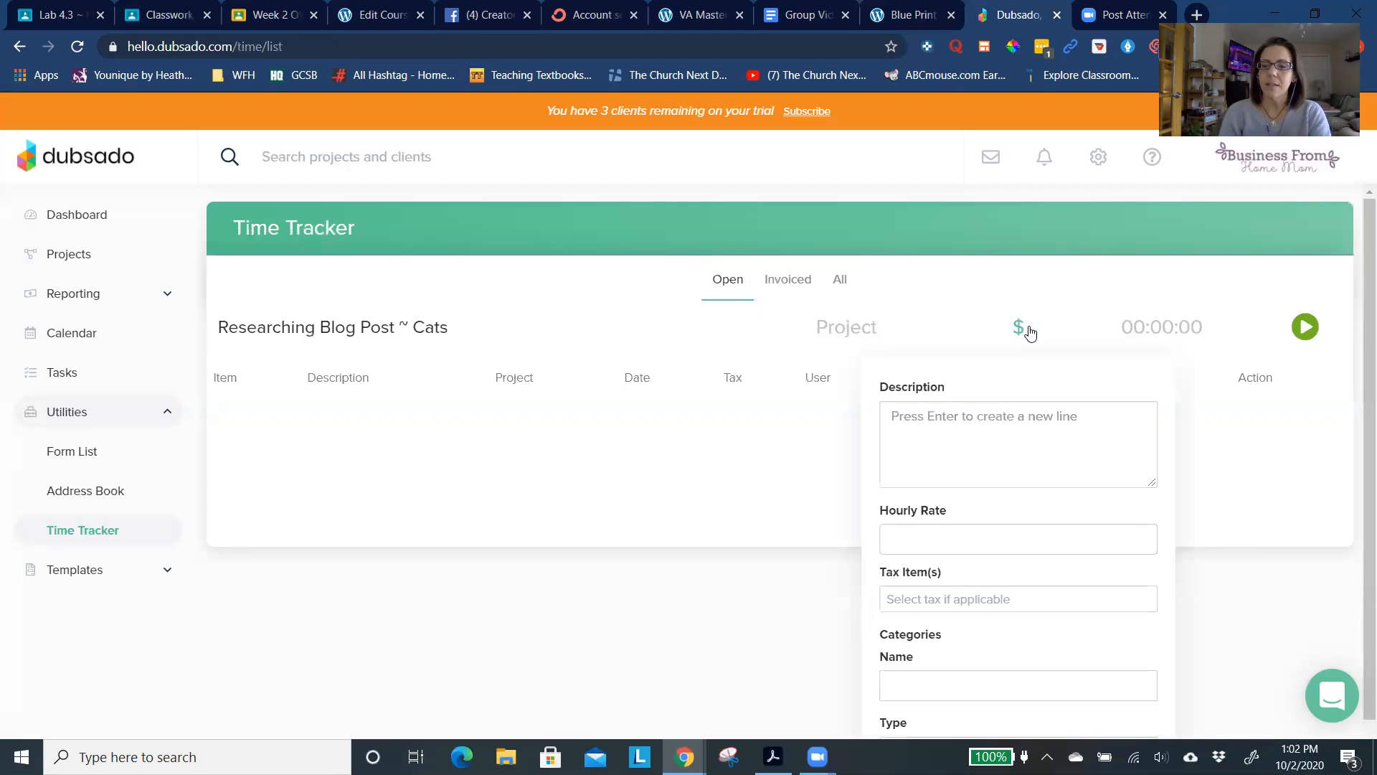
pyautogui.click(918, 537)
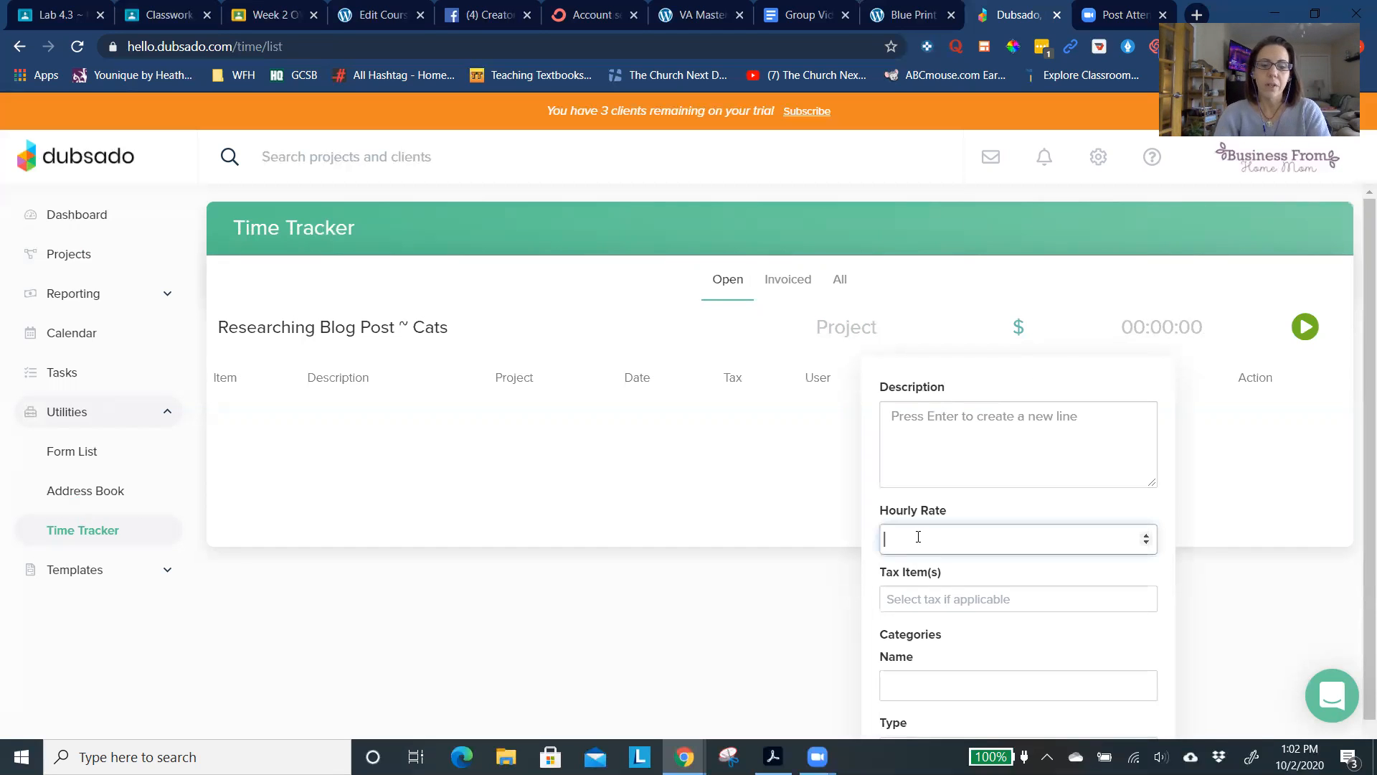
pyautogui.write('45')
pyautogui.press('Tab')
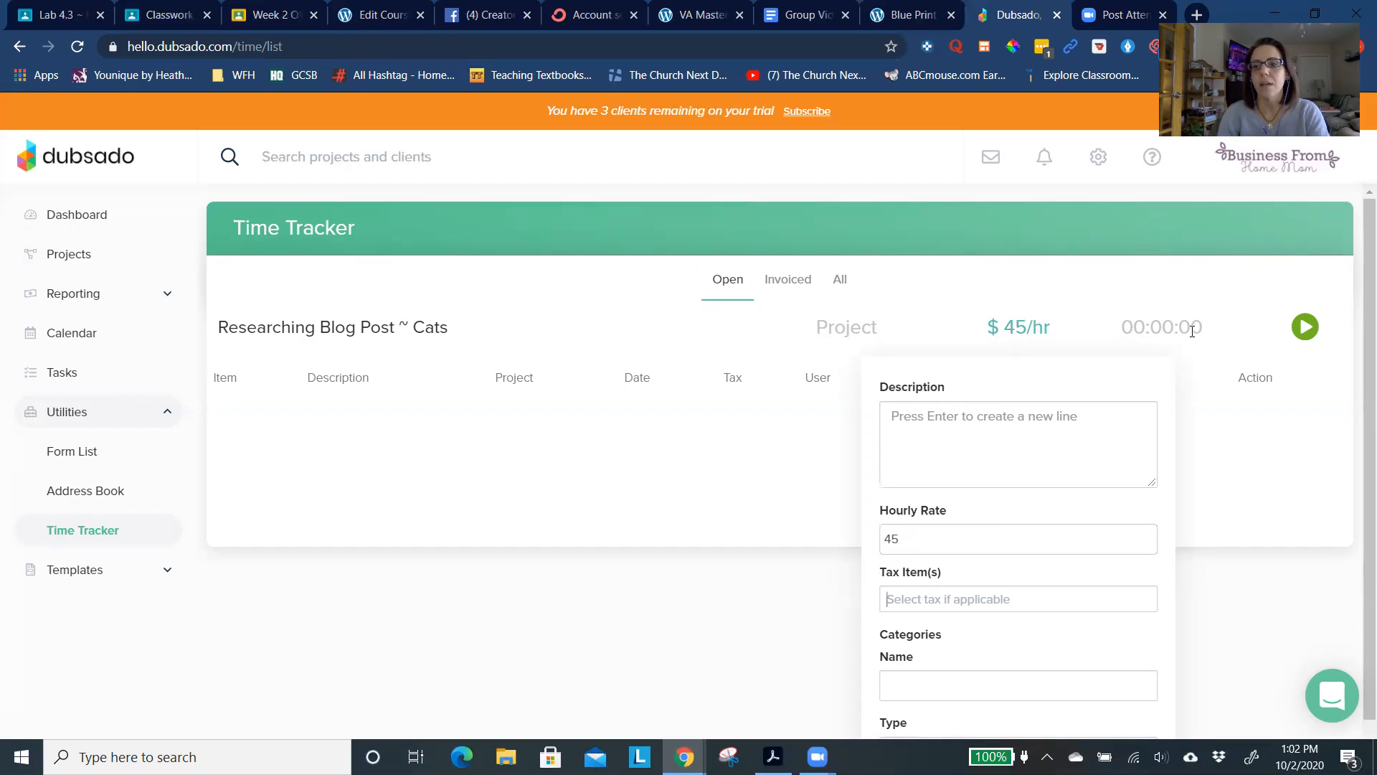
# - Start the timer for the blog post research entry and stop it to log the time
pyautogui.click(1217, 362)
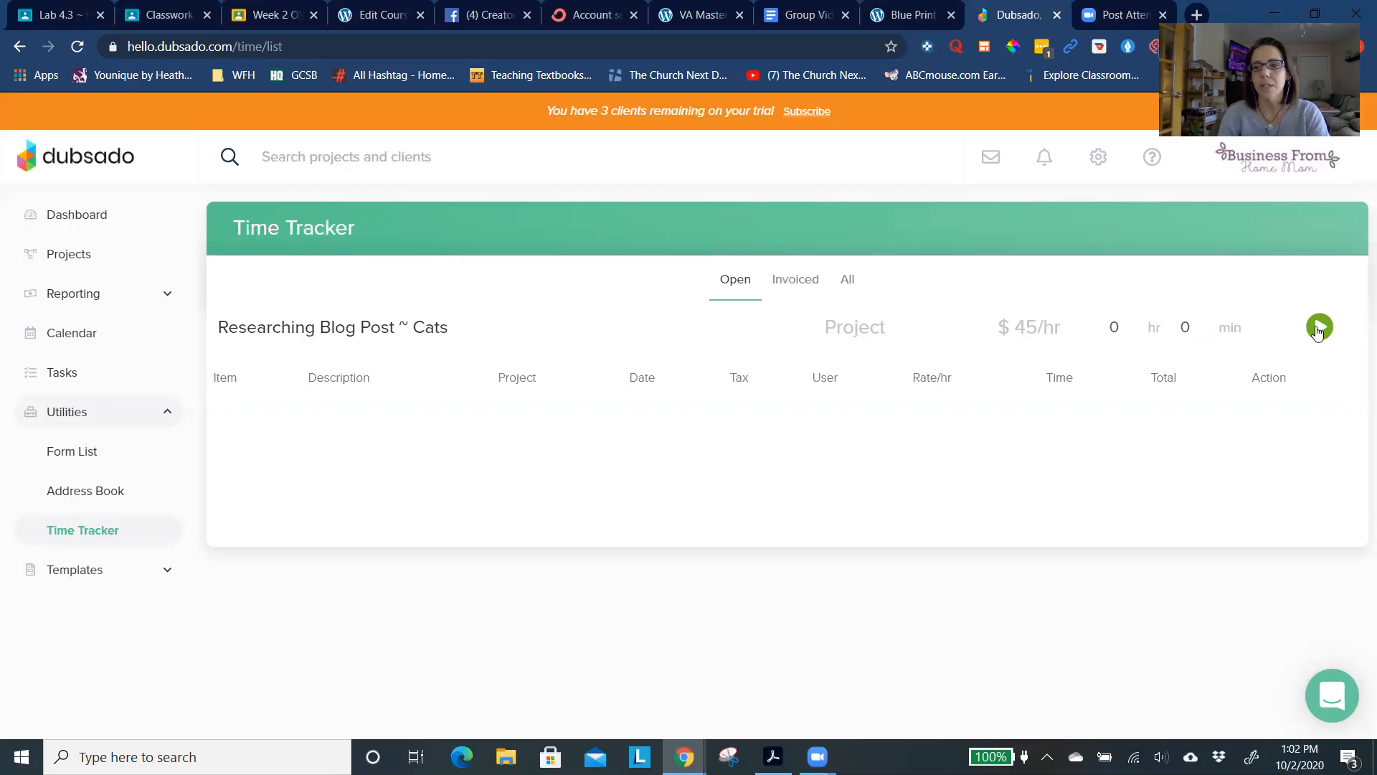
pyautogui.click(1318, 327)
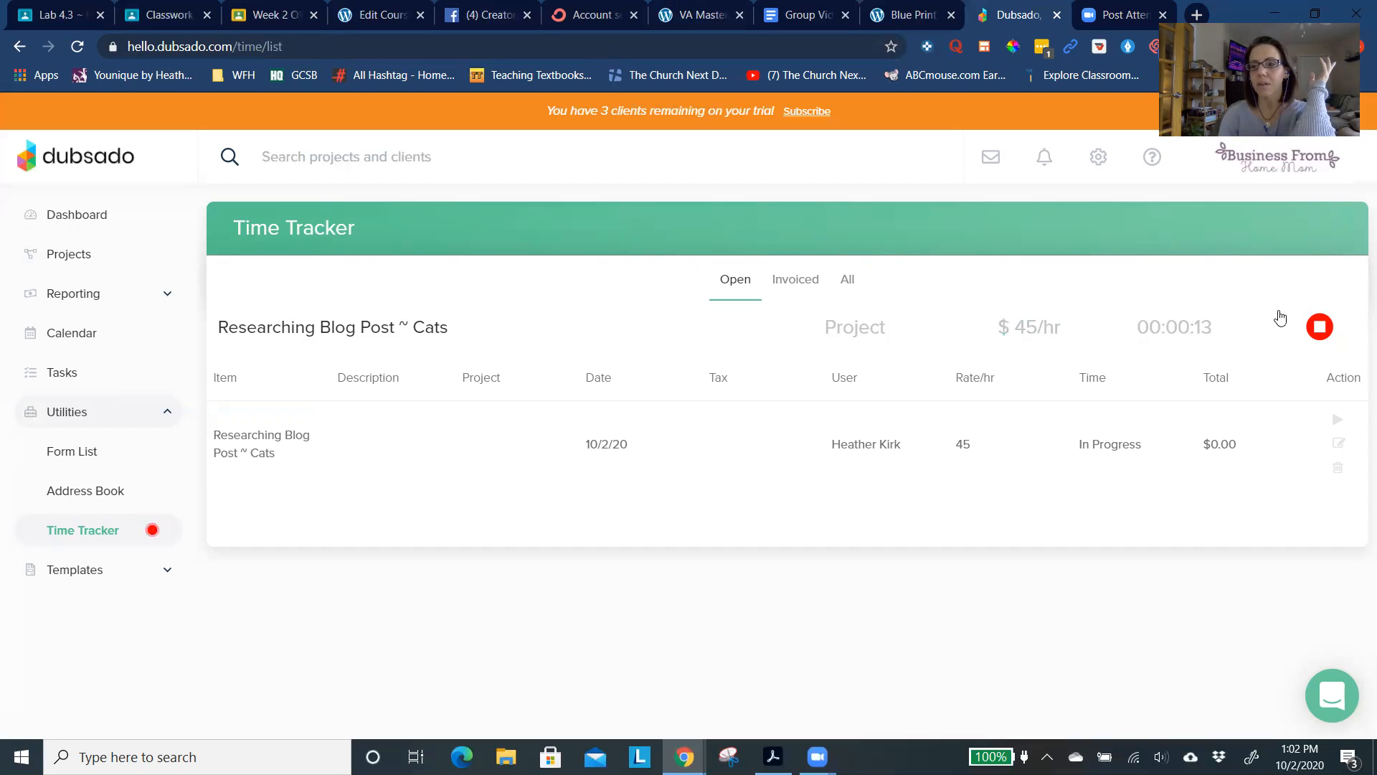
pyautogui.click(1320, 328)
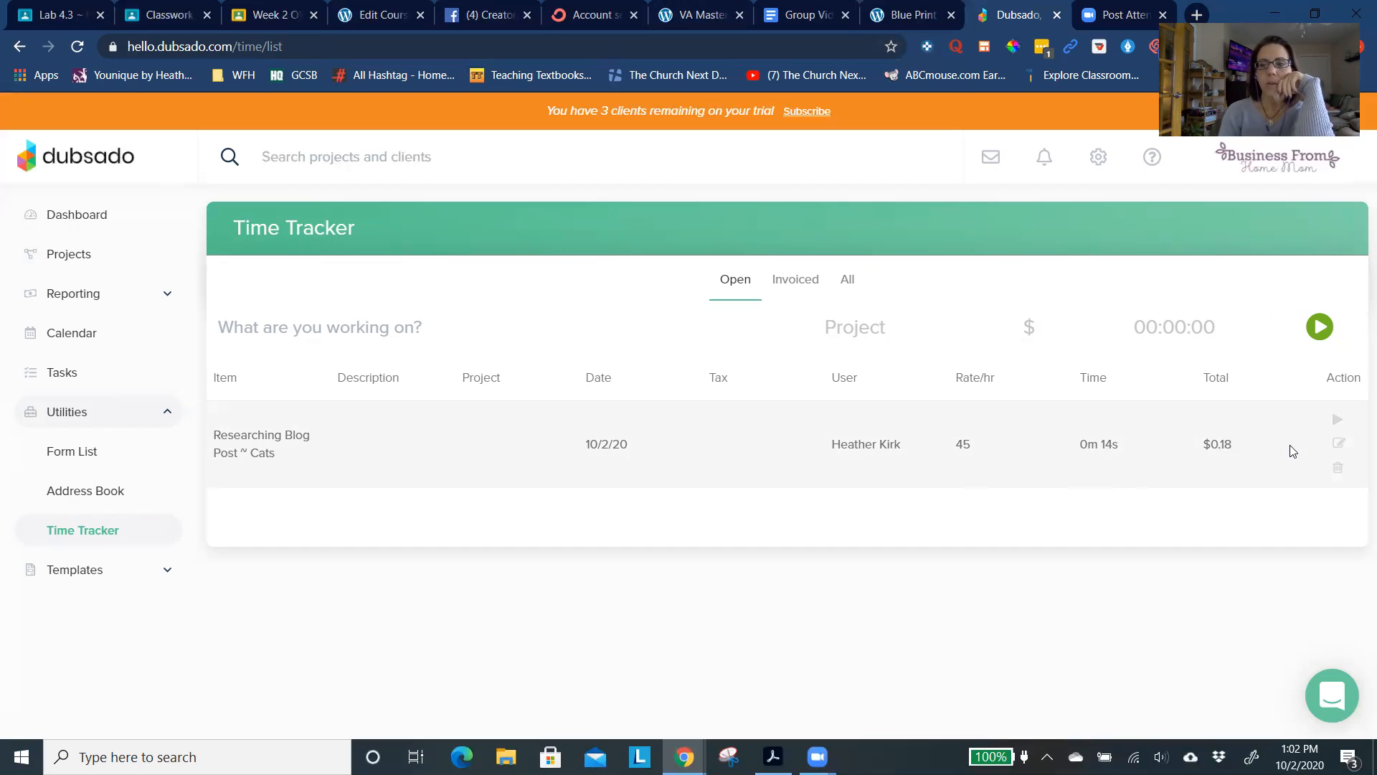
# - Edit the logged blog post entry, check its project choices and save it with a duration of 0 hr 0 min
pyautogui.click(1339, 444)
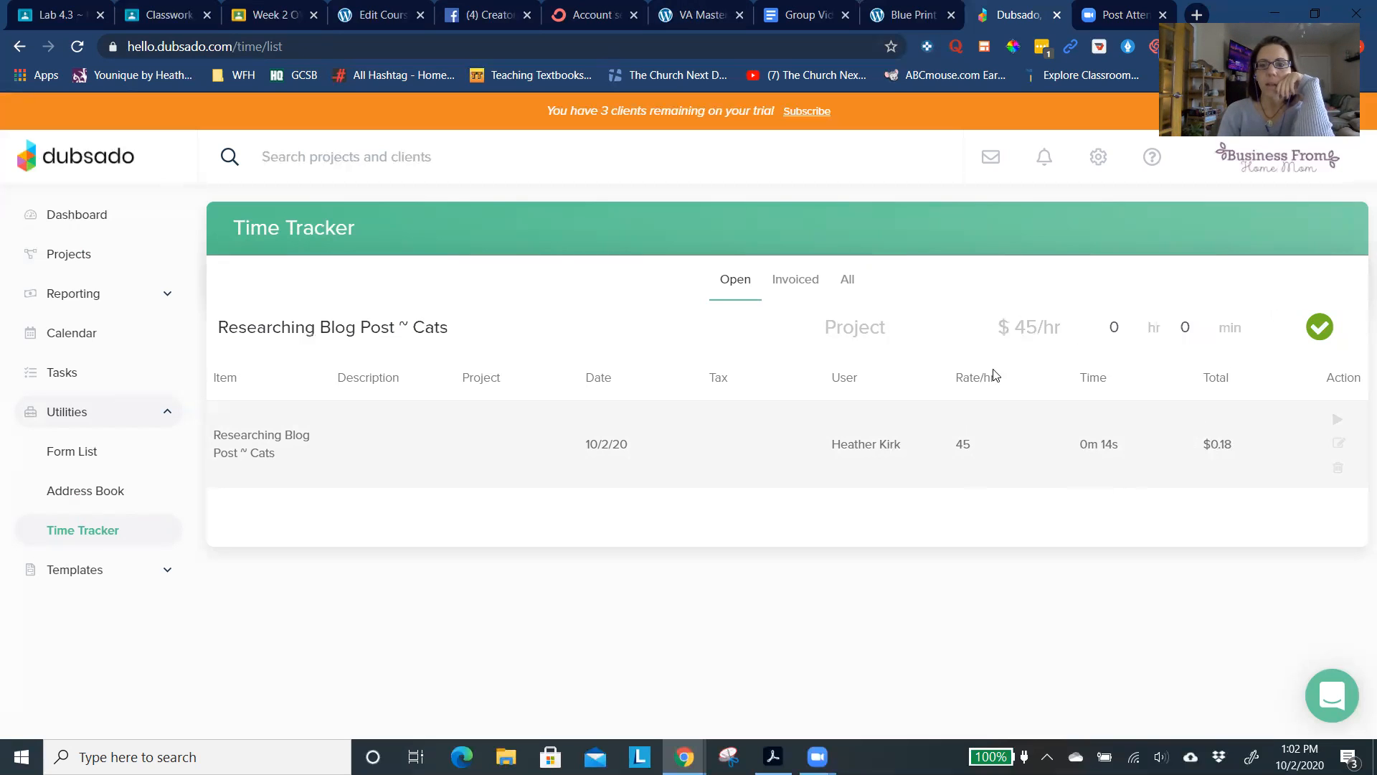
pyautogui.click(864, 337)
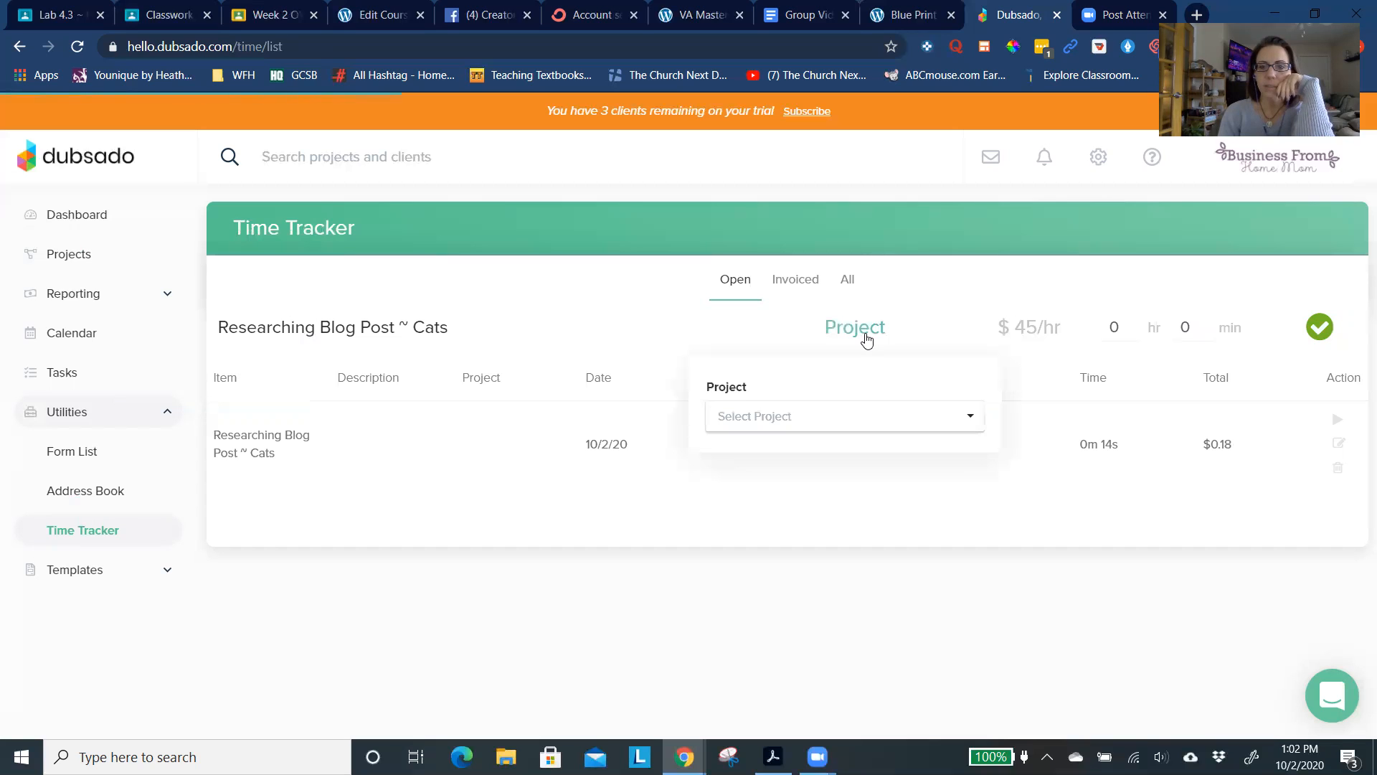
pyautogui.click(838, 430)
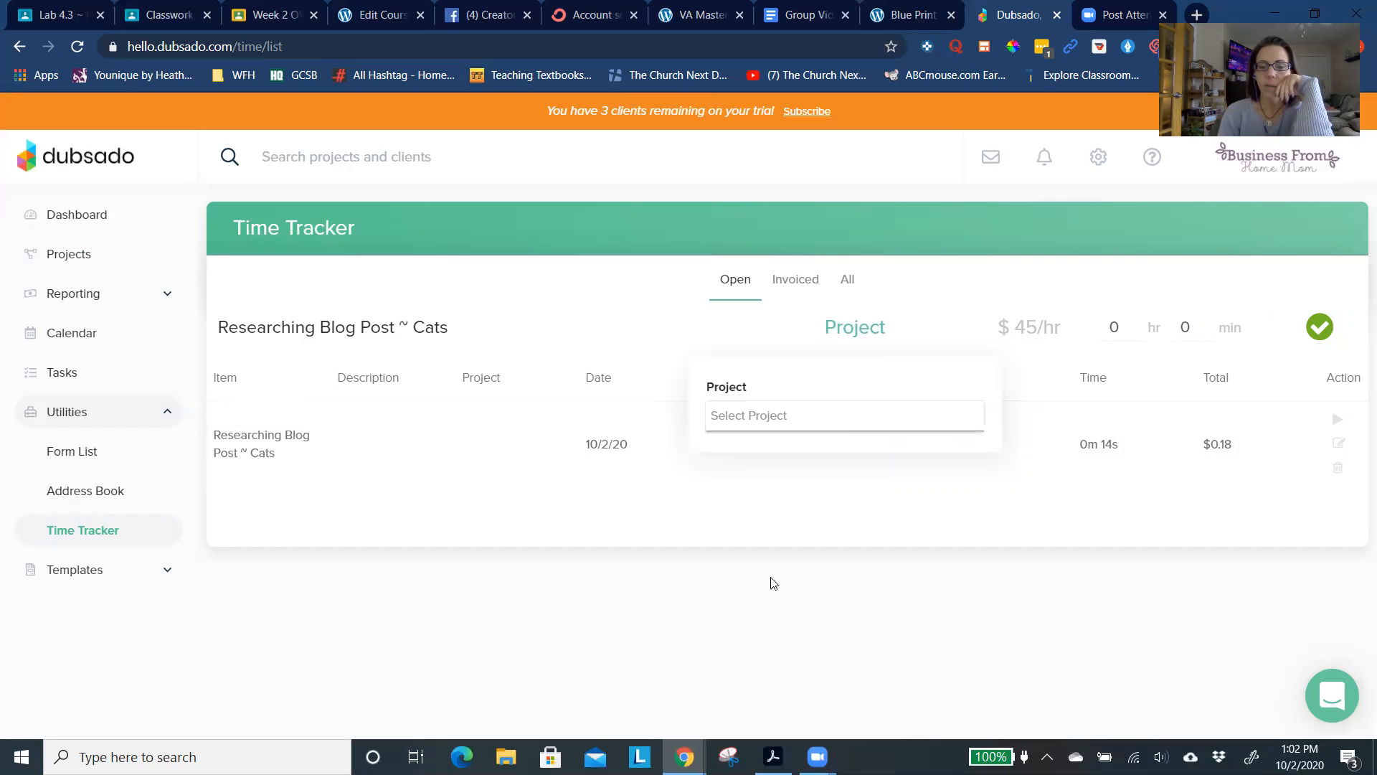
pyautogui.click(828, 631)
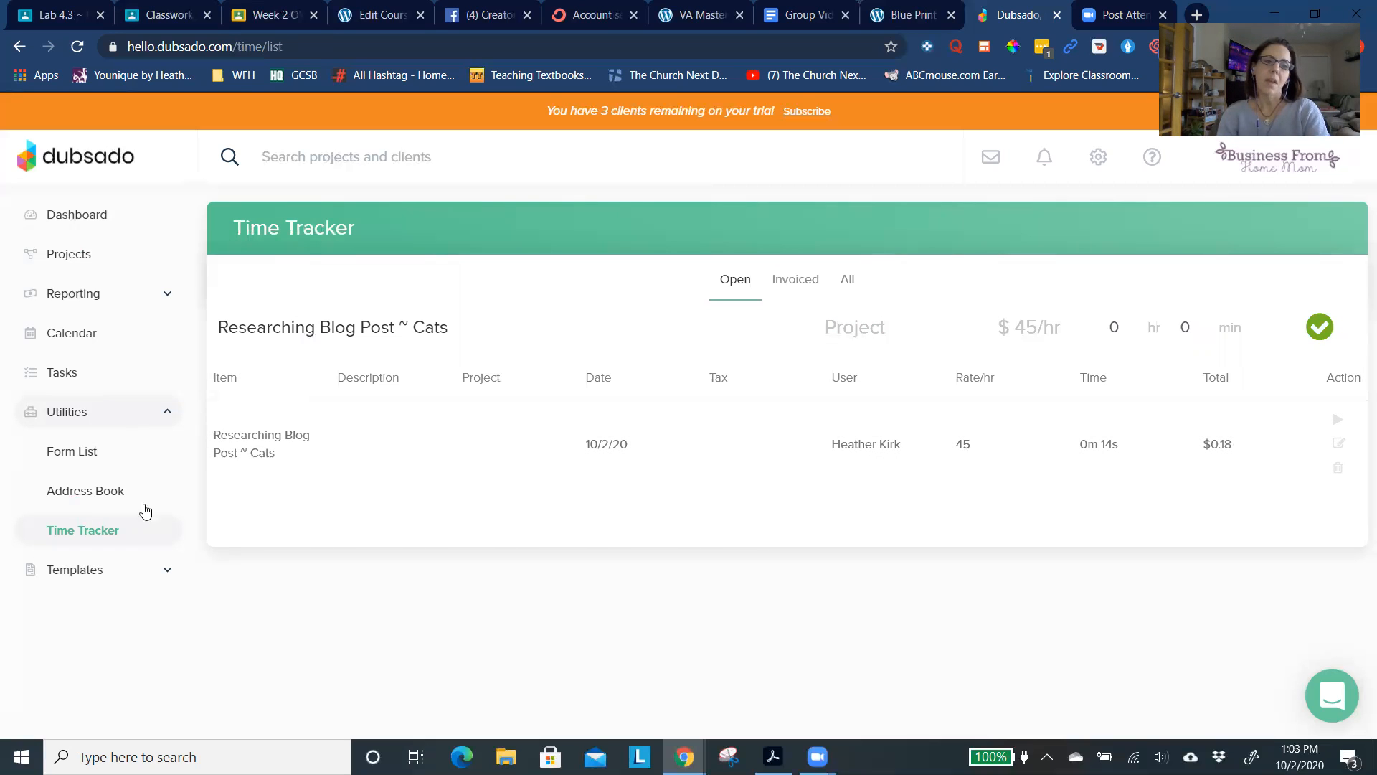
pyautogui.click(107, 577)
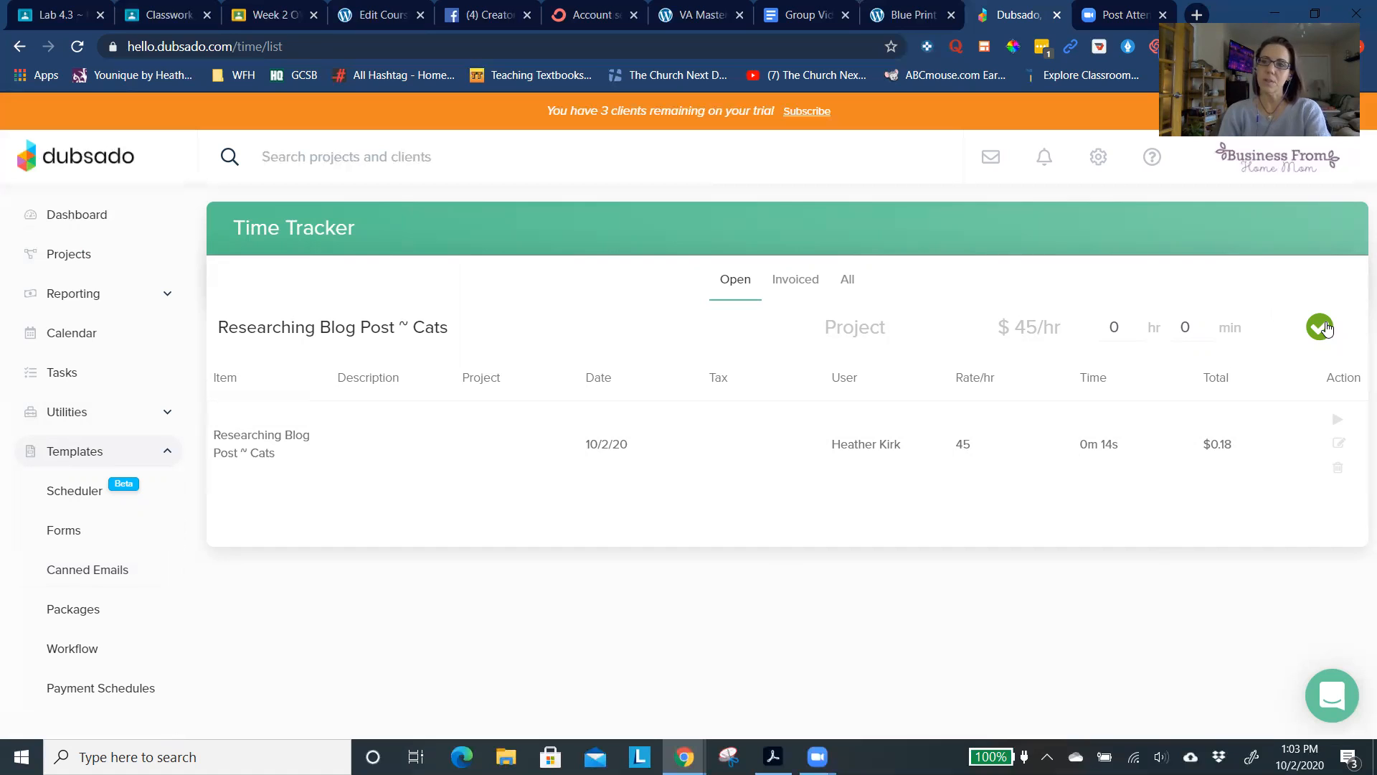
pyautogui.click(1324, 328)
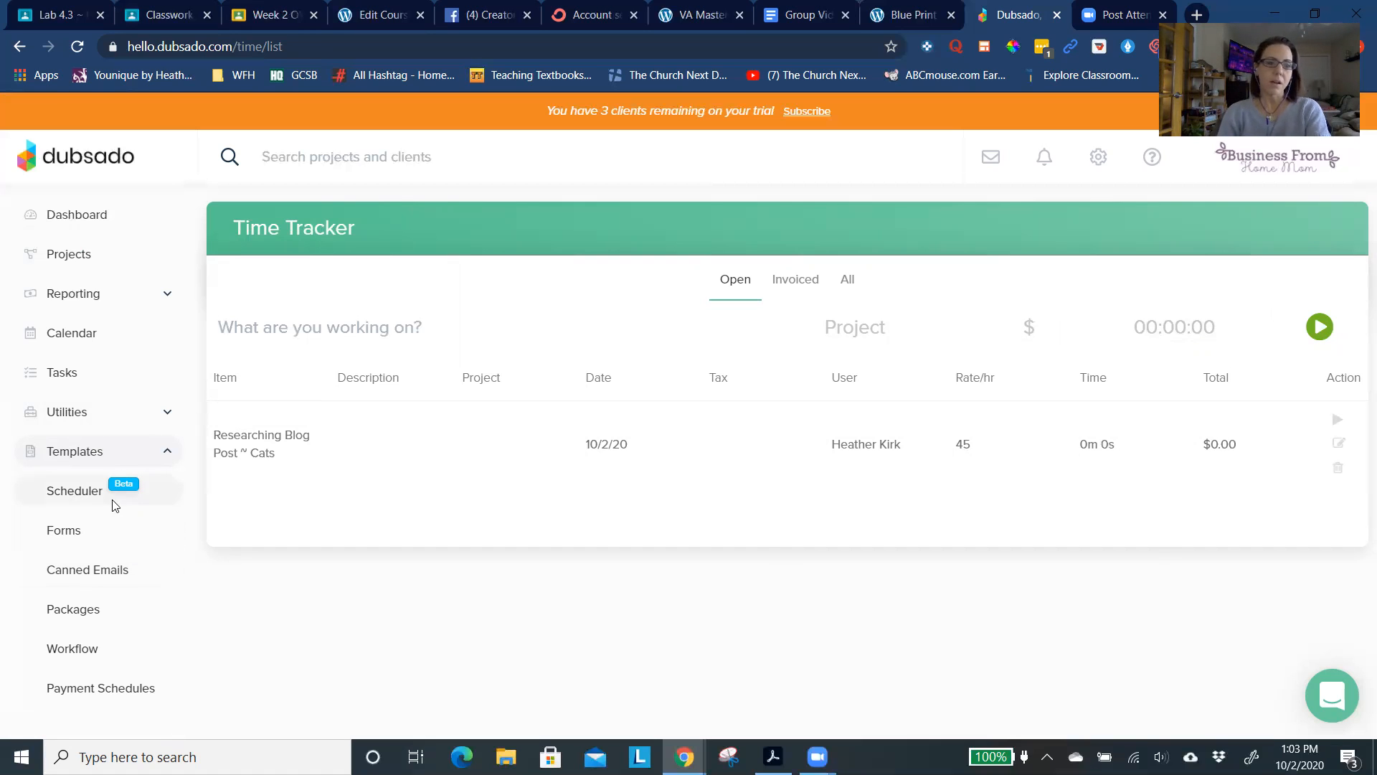
# - Start a new appointment scheduler template named "Checklist to Start" with a duration of 30 minutes
pyautogui.click(89, 495)
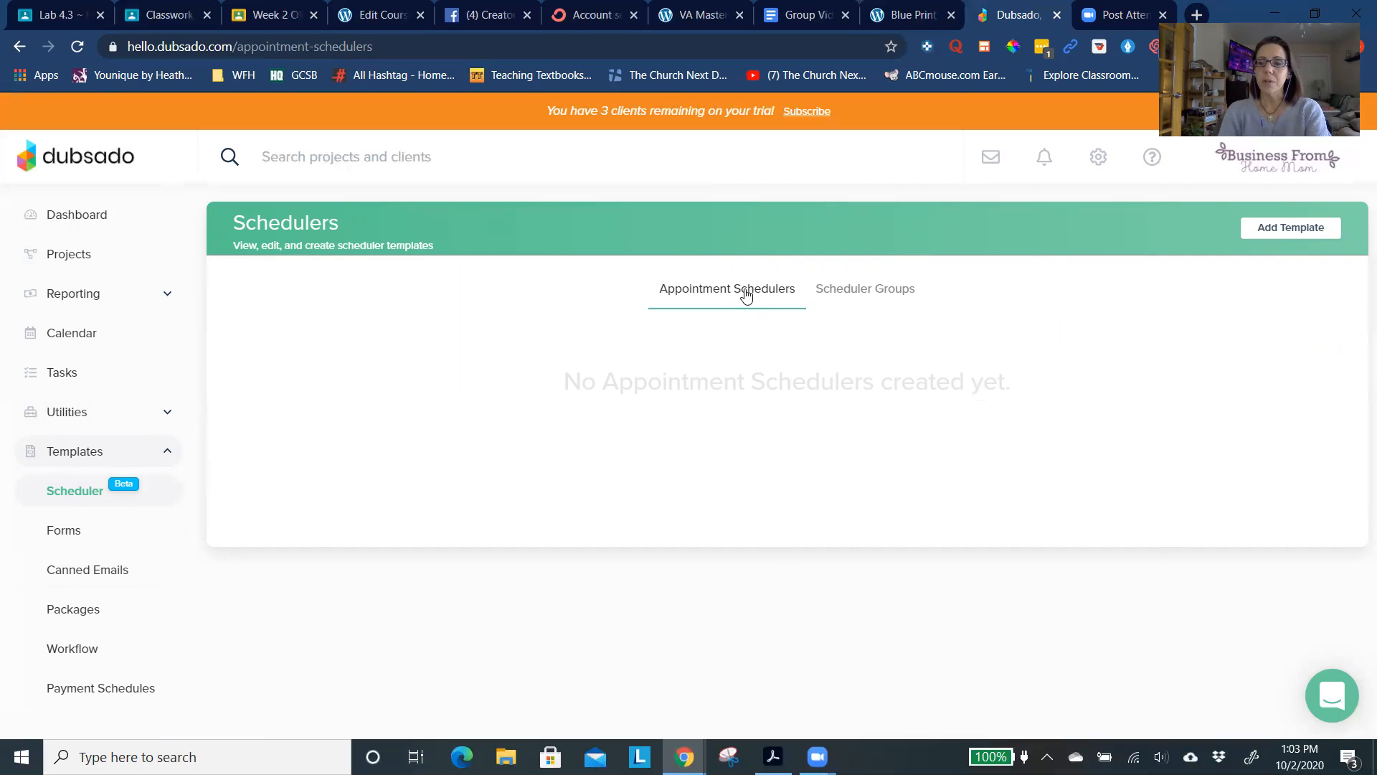
pyautogui.click(1303, 233)
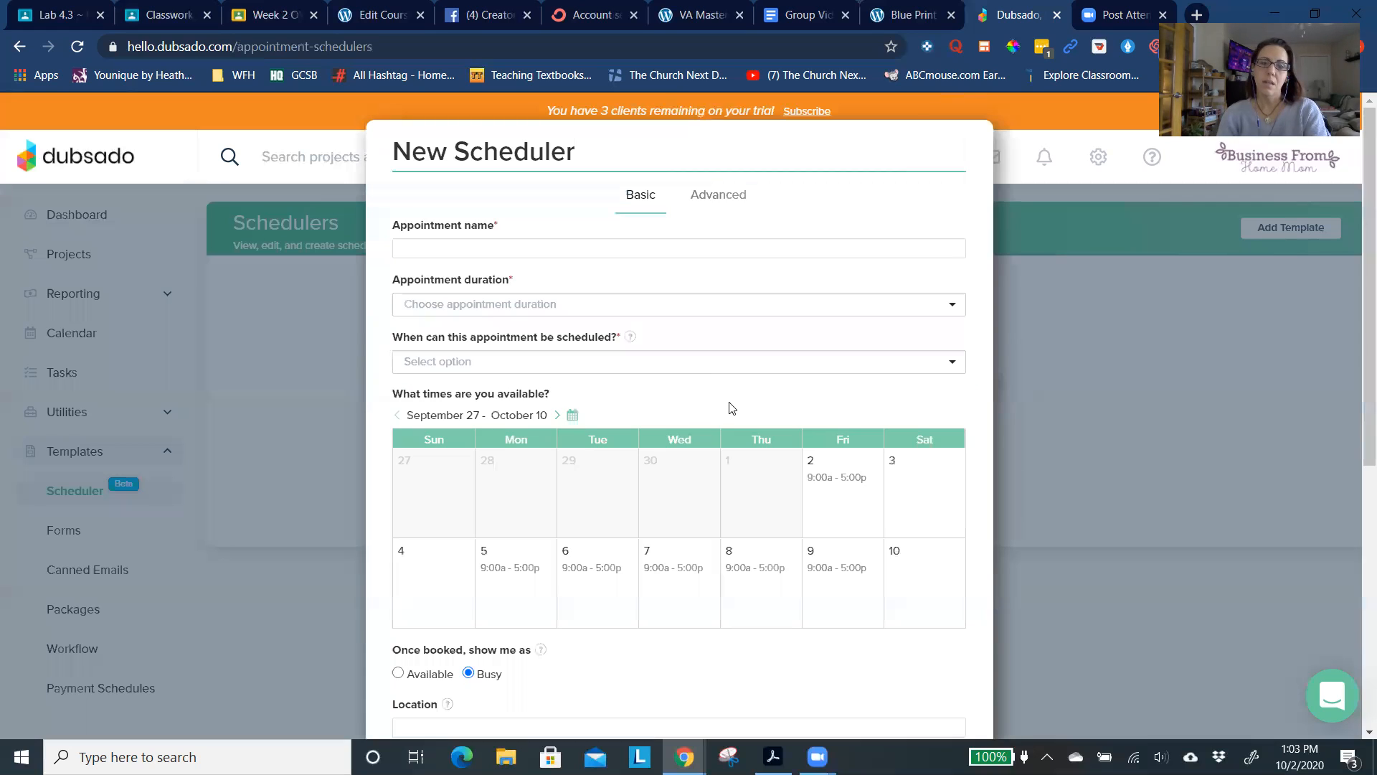
pyautogui.click(528, 241)
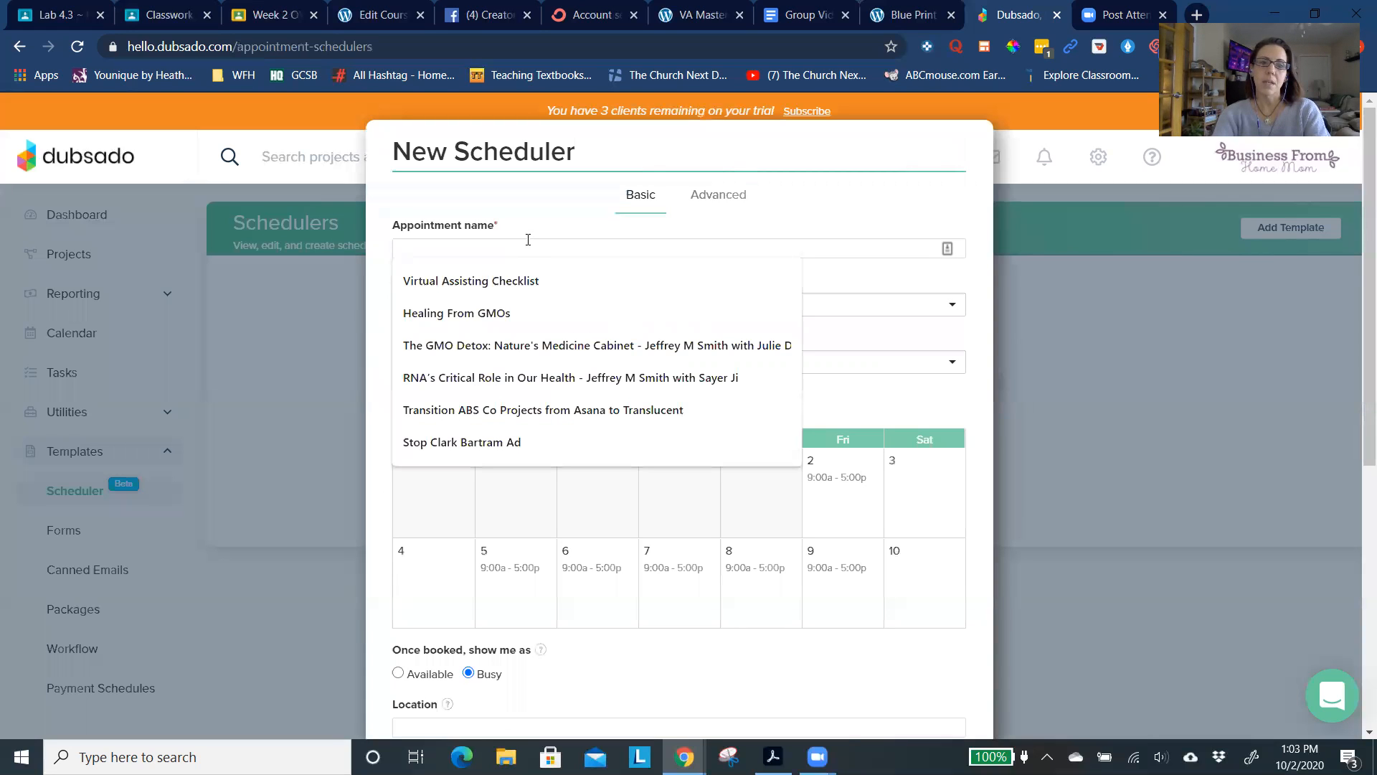
pyautogui.write('Check')
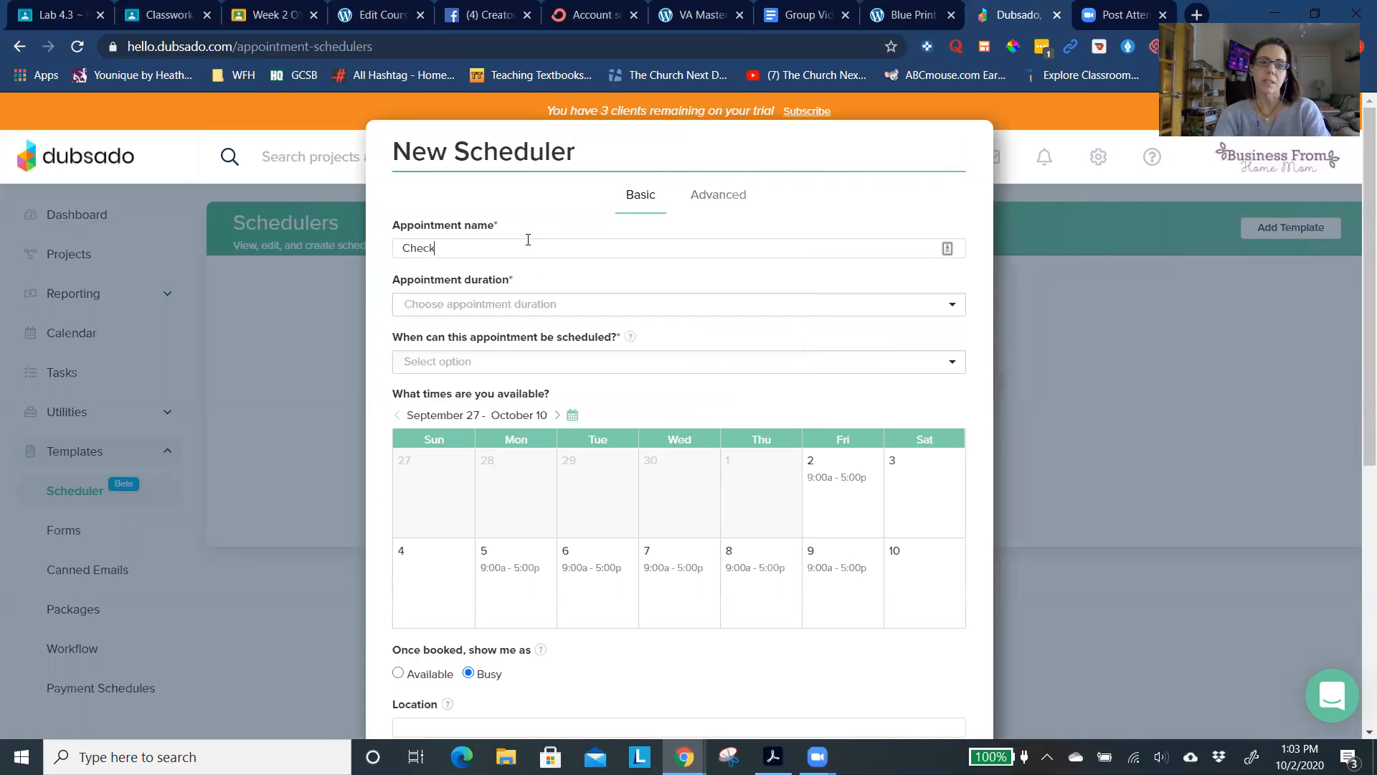
pyautogui.write('list to Start')
pyautogui.click(508, 303)
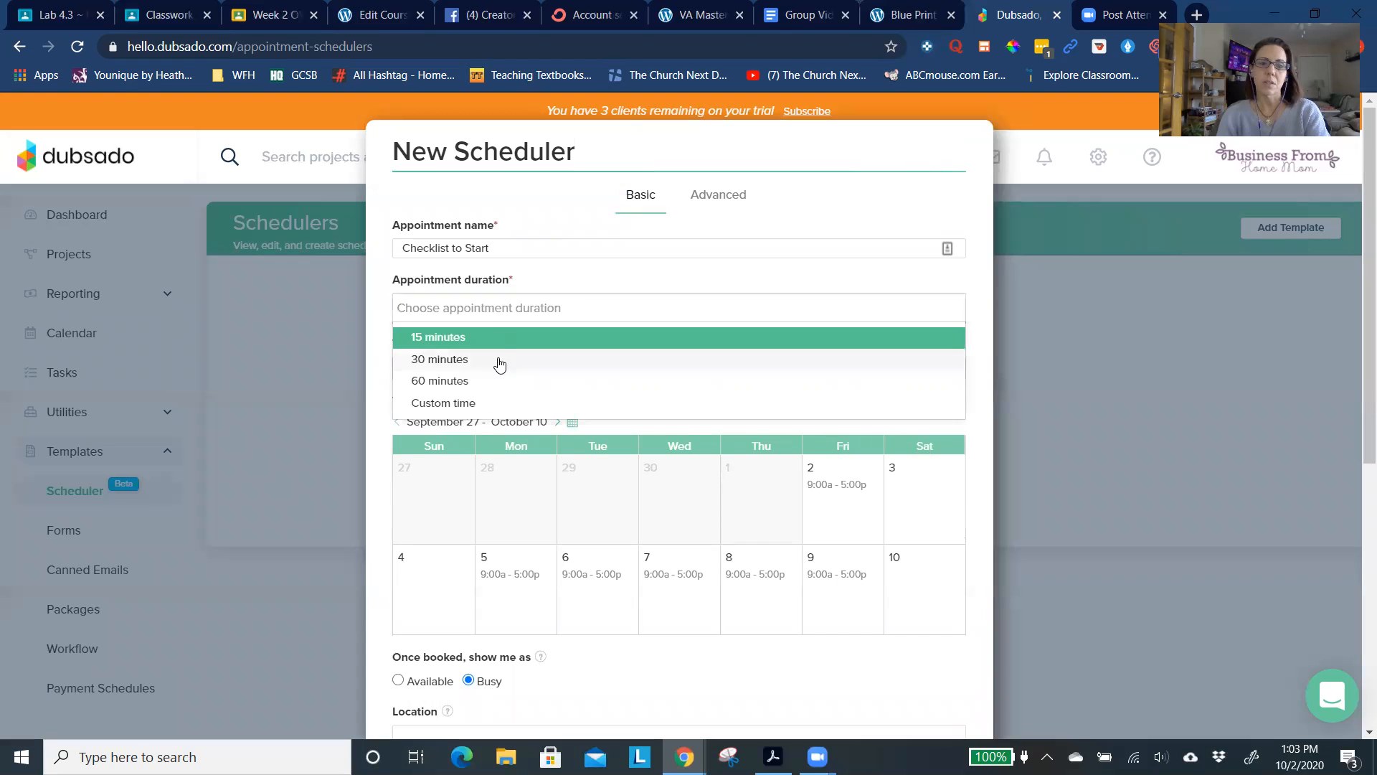
pyautogui.click(500, 361)
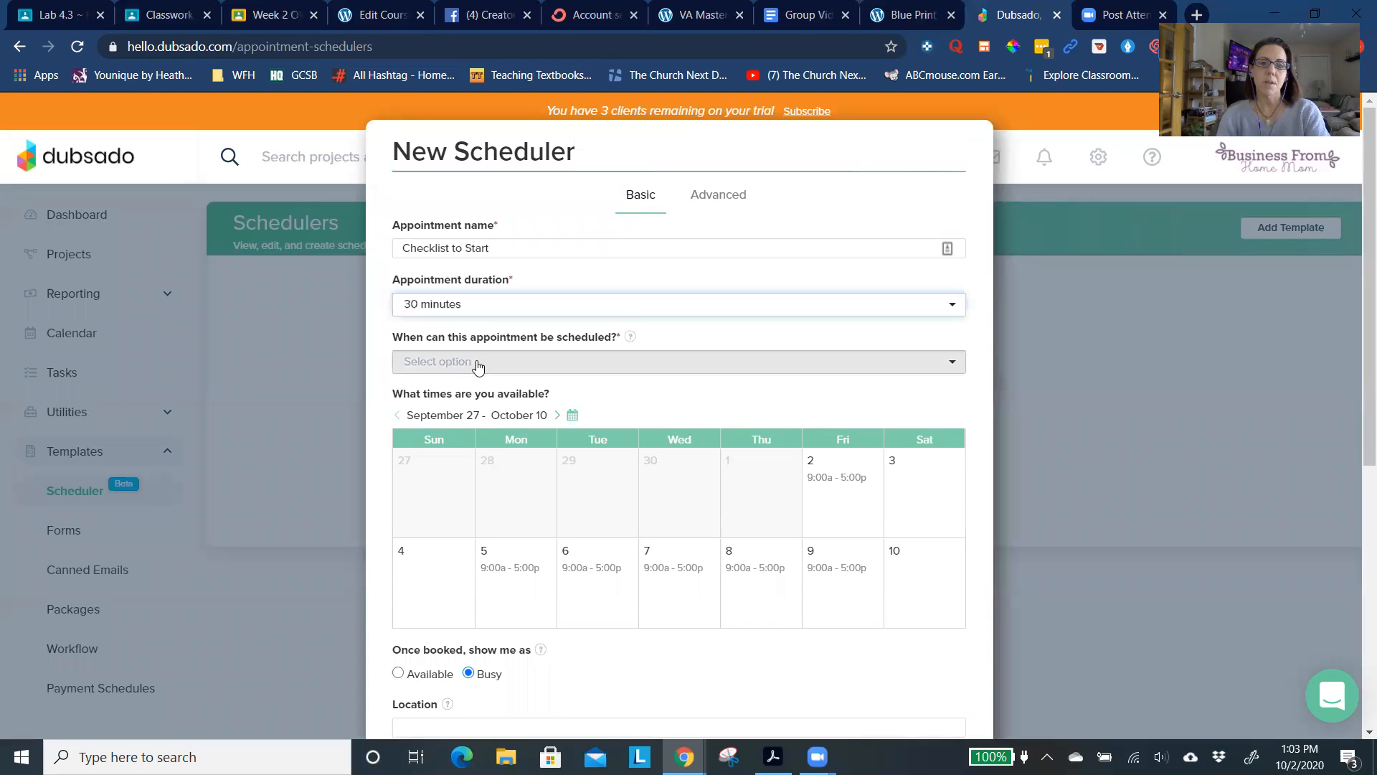
# - Check the options for when the appointment can be scheduled and set its location to "Zoom call"
pyautogui.click(534, 368)
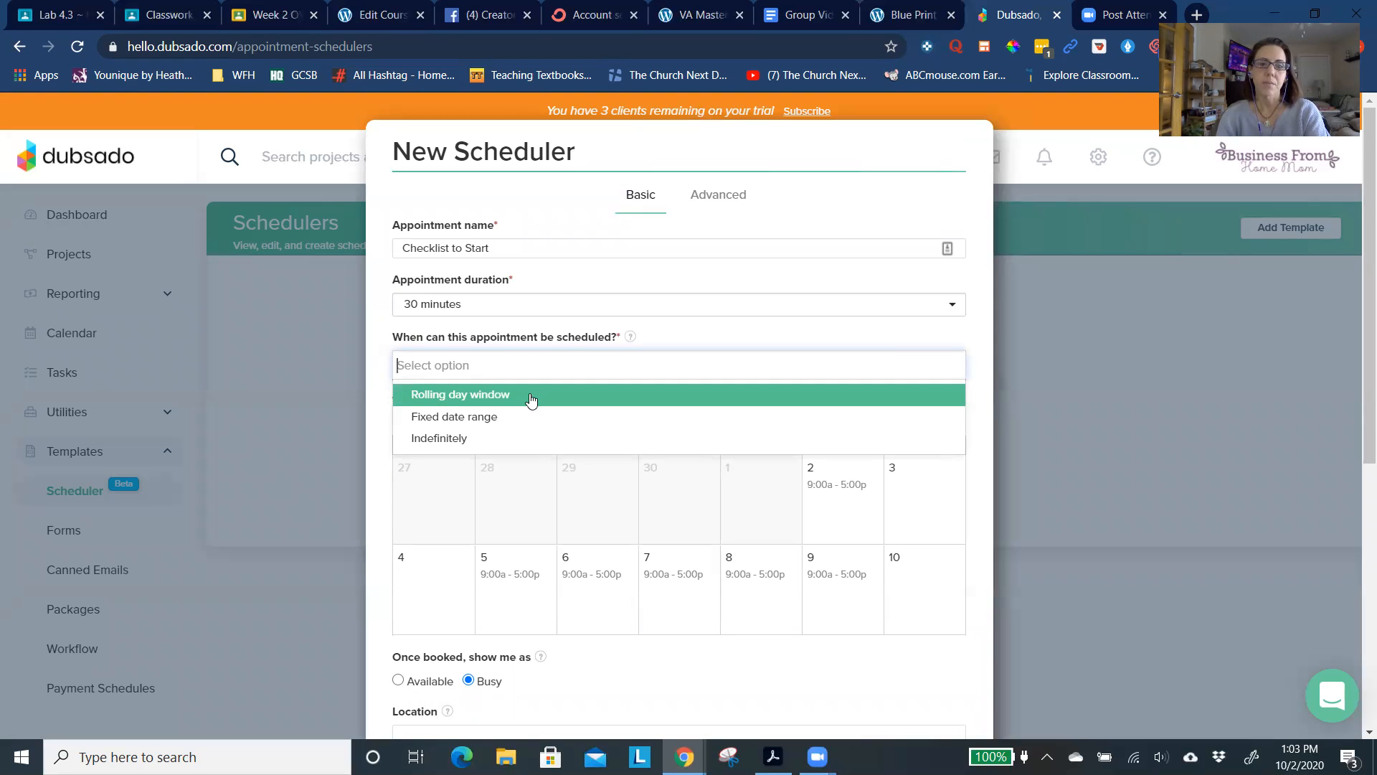
pyautogui.click(693, 340)
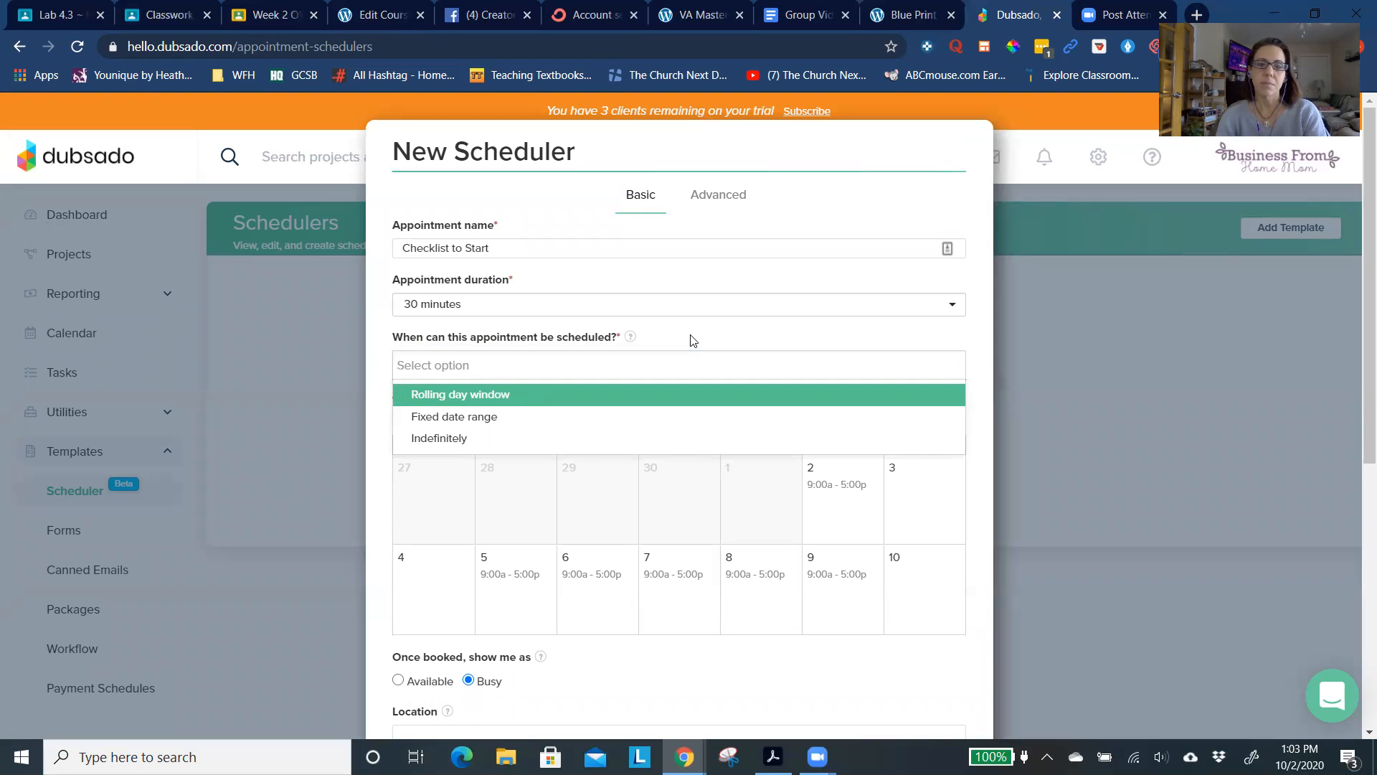
pyautogui.scroll(-3, 638, 407)
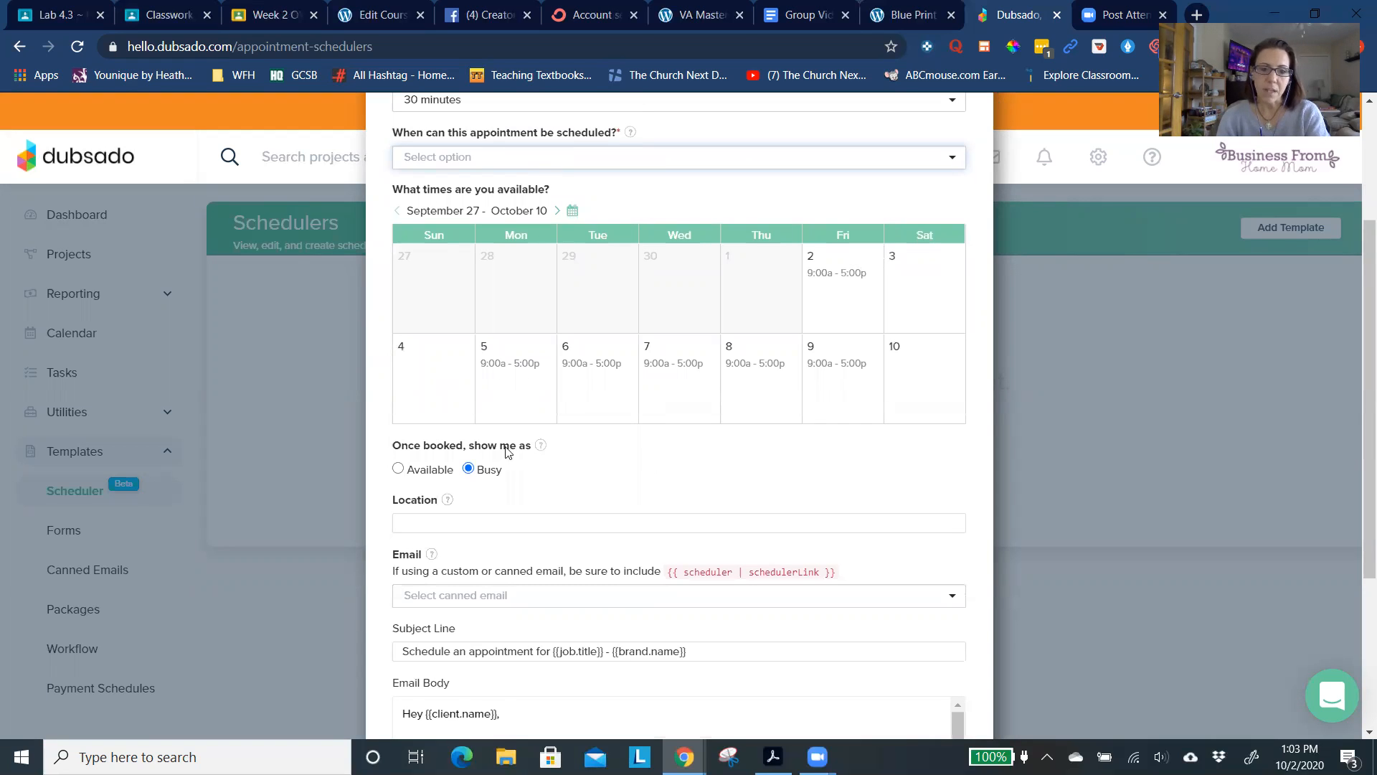
pyautogui.scroll(-3, 479, 511)
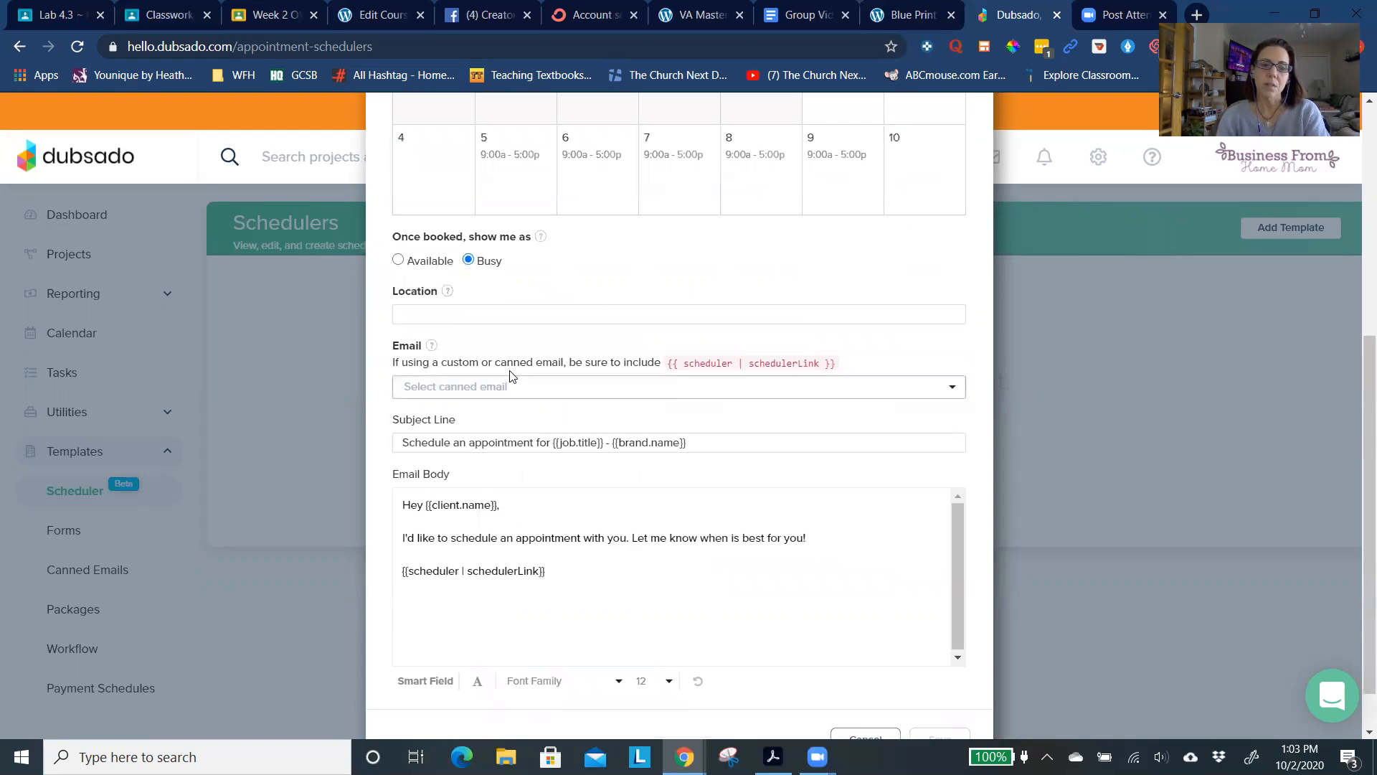
pyautogui.click(519, 317)
pyautogui.write('Zoom call')
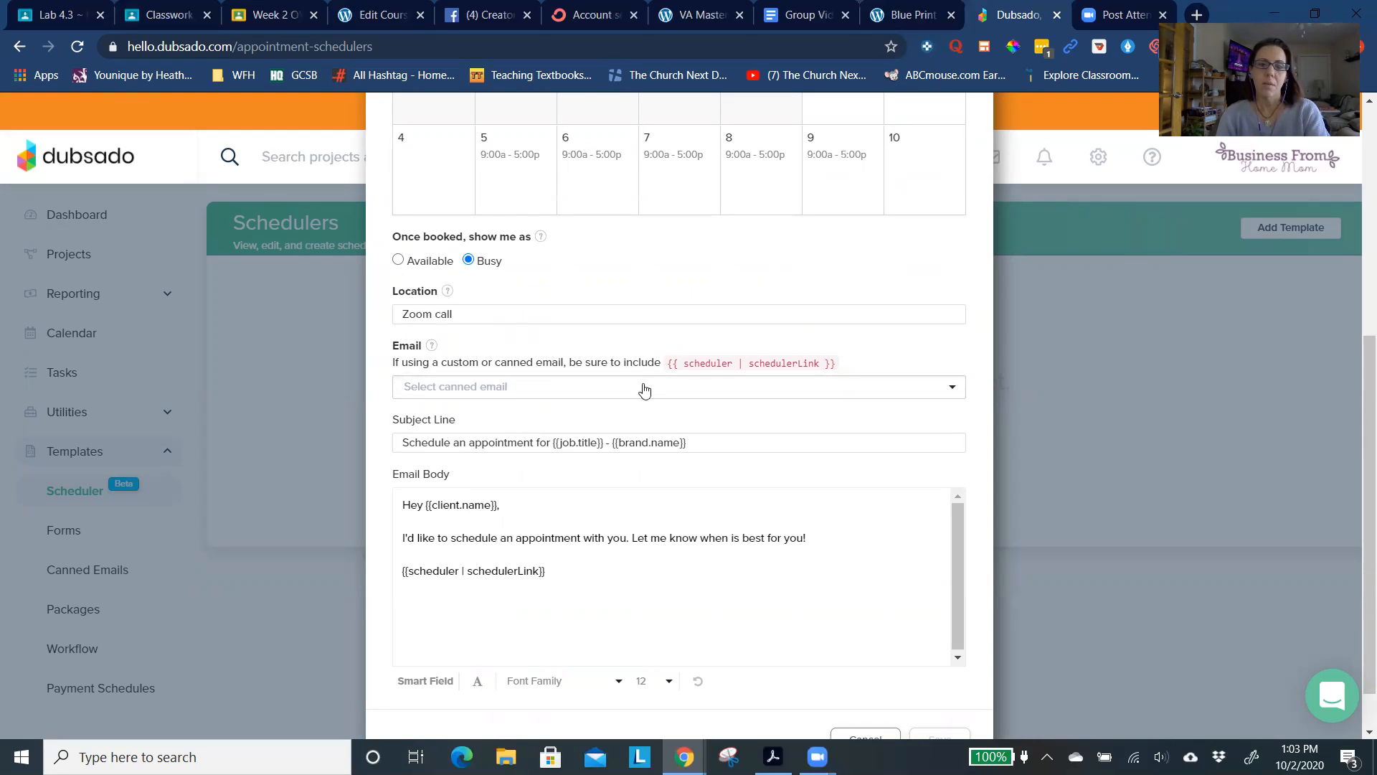
# - Review the new scheduler's availability, canned email choices and message body, and discard the scheduler without saving
pyautogui.scroll(-1, 650, 409)
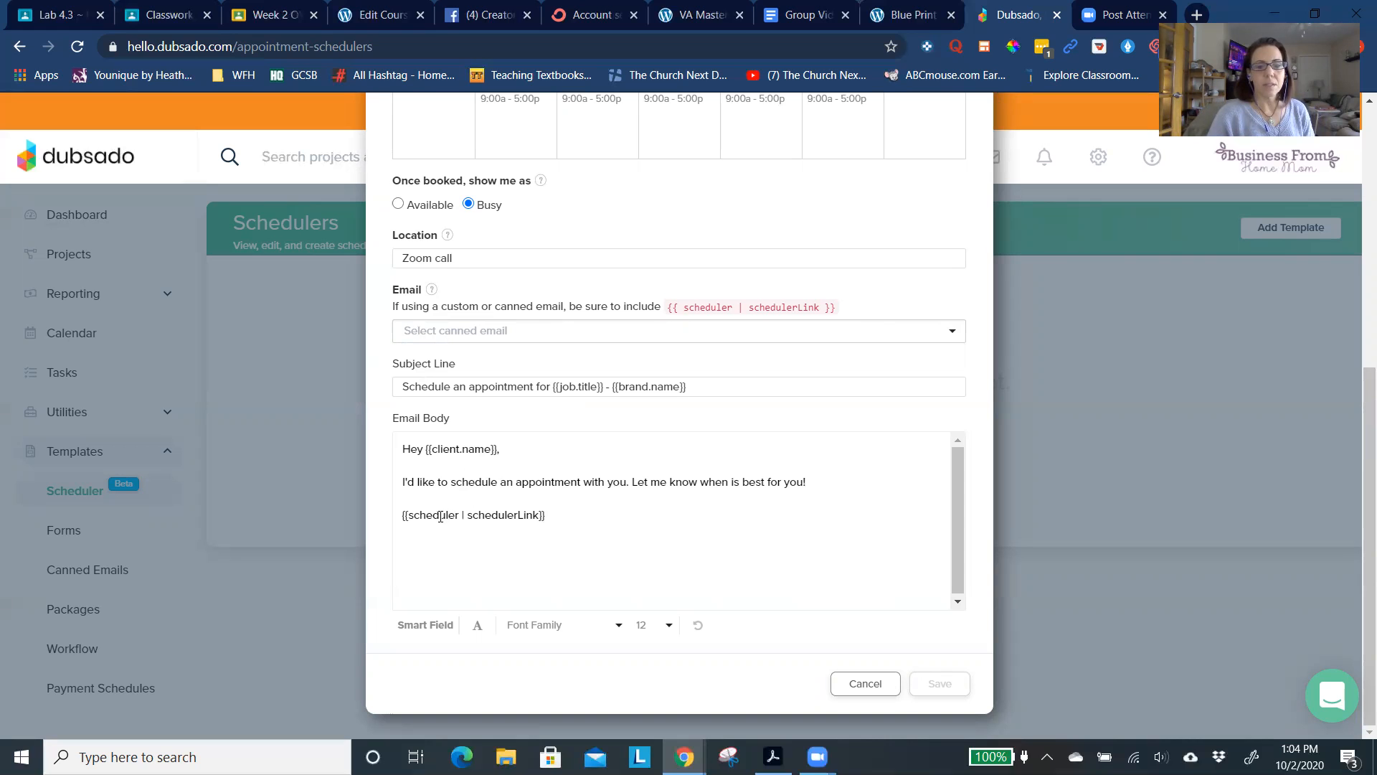
pyautogui.scroll(6, 441, 514)
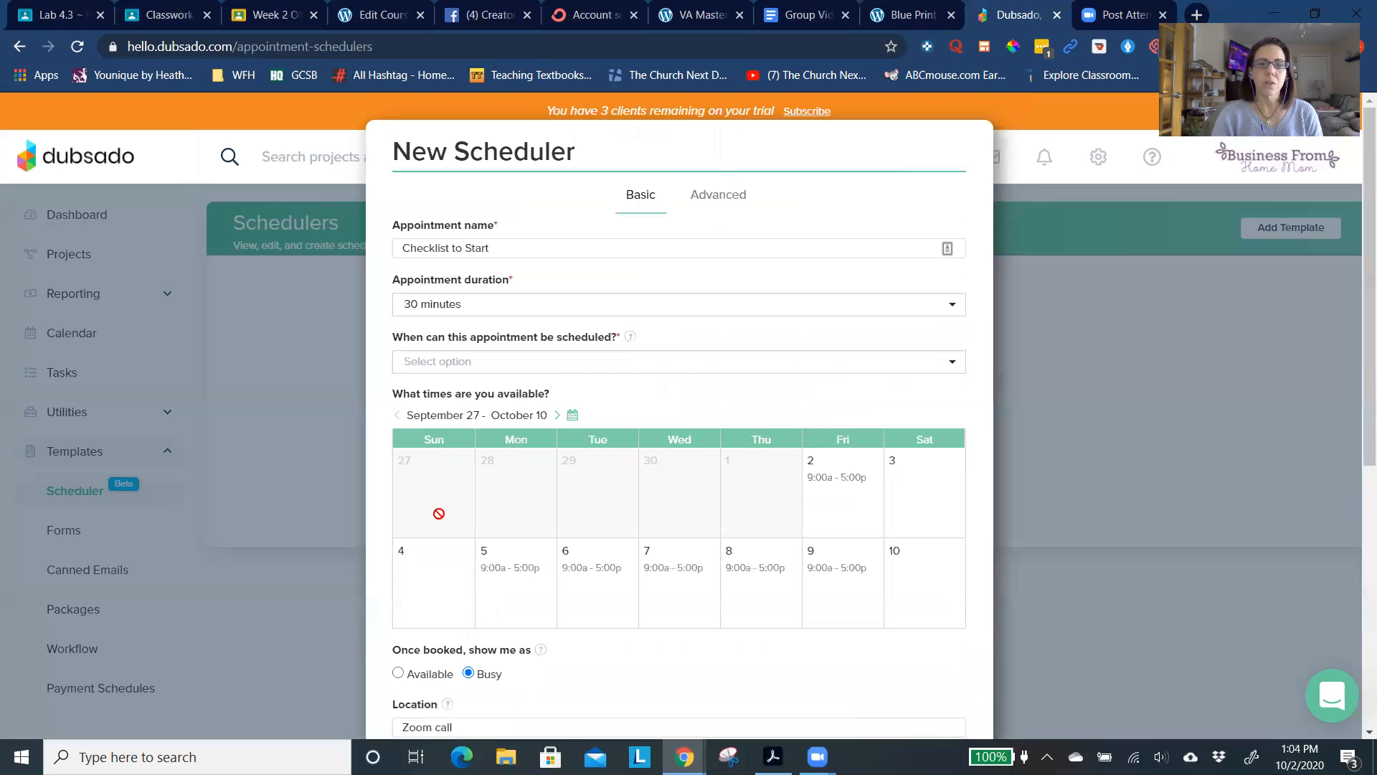
pyautogui.scroll(-6, 525, 434)
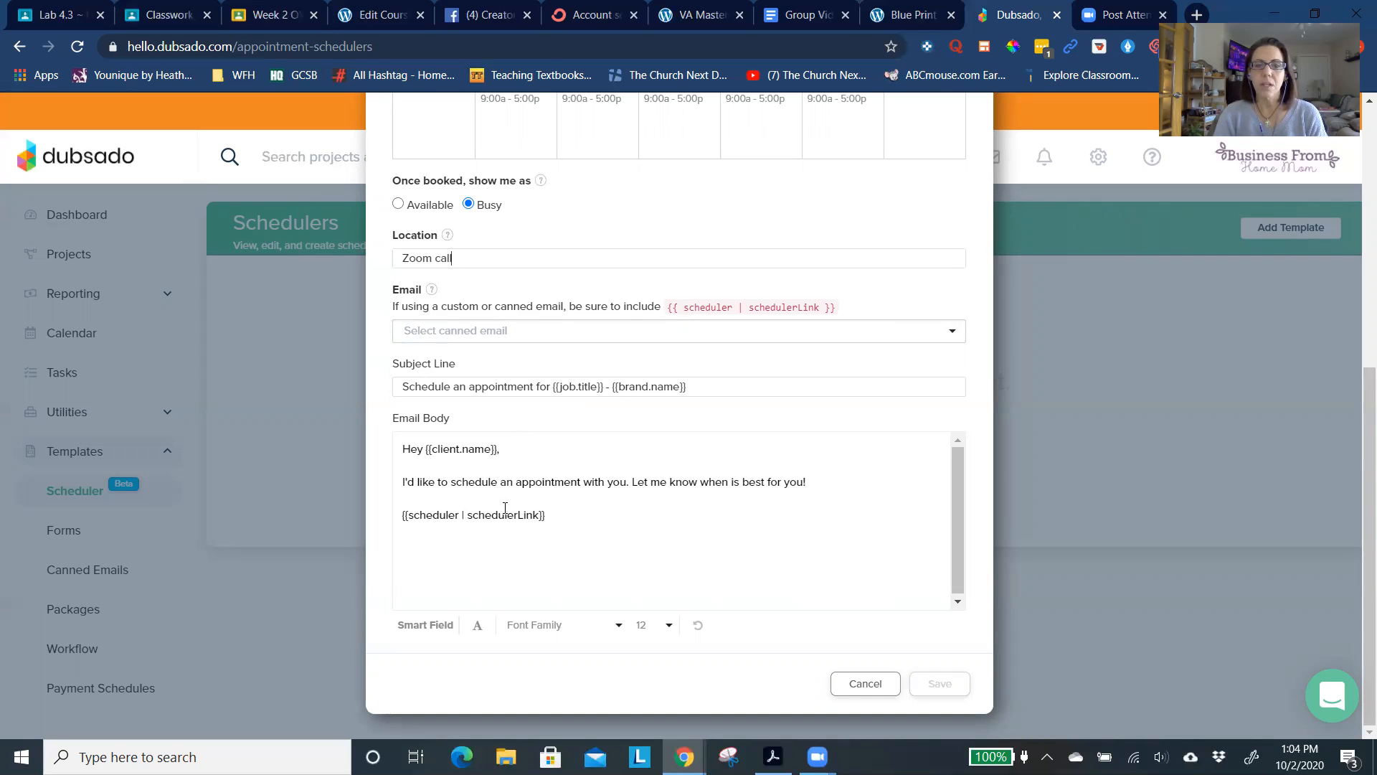
pyautogui.scroll(5, 534, 508)
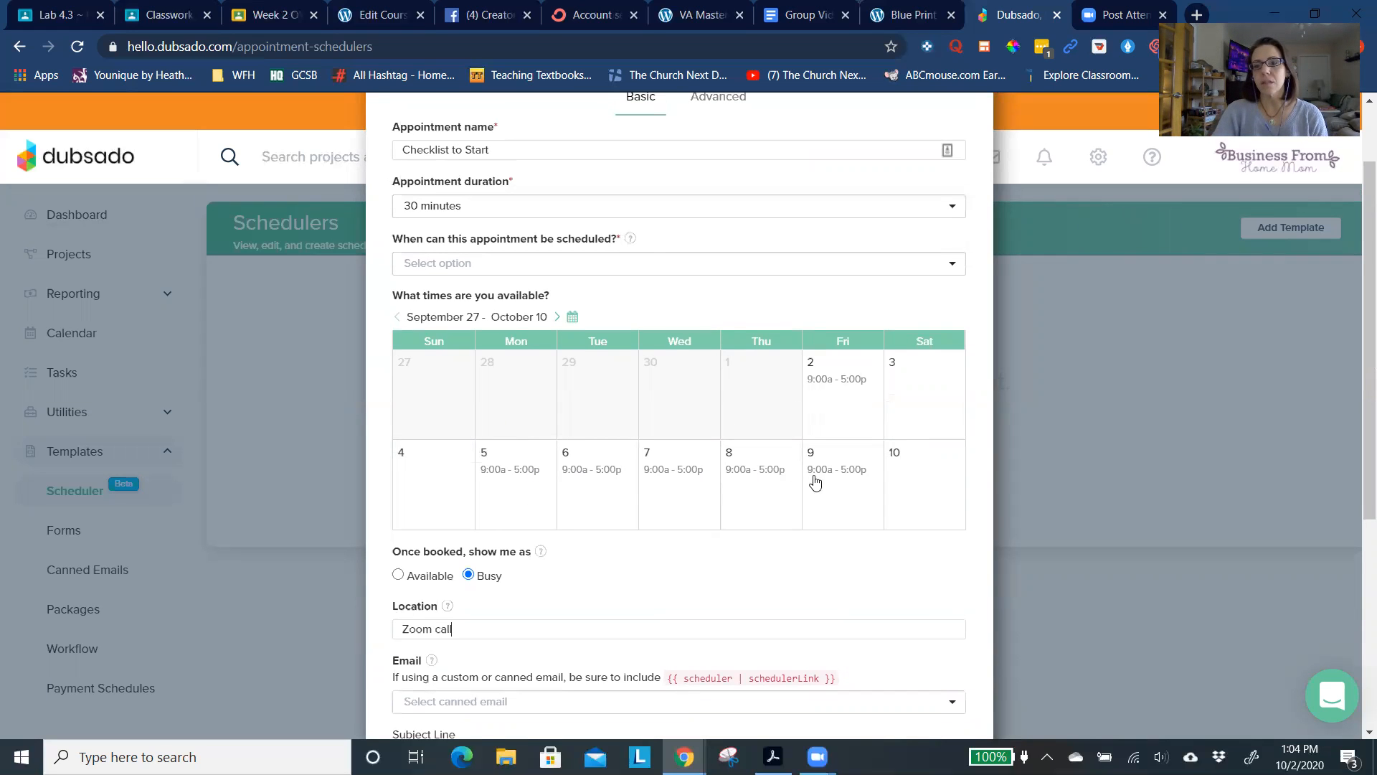
pyautogui.scroll(-5, 843, 526)
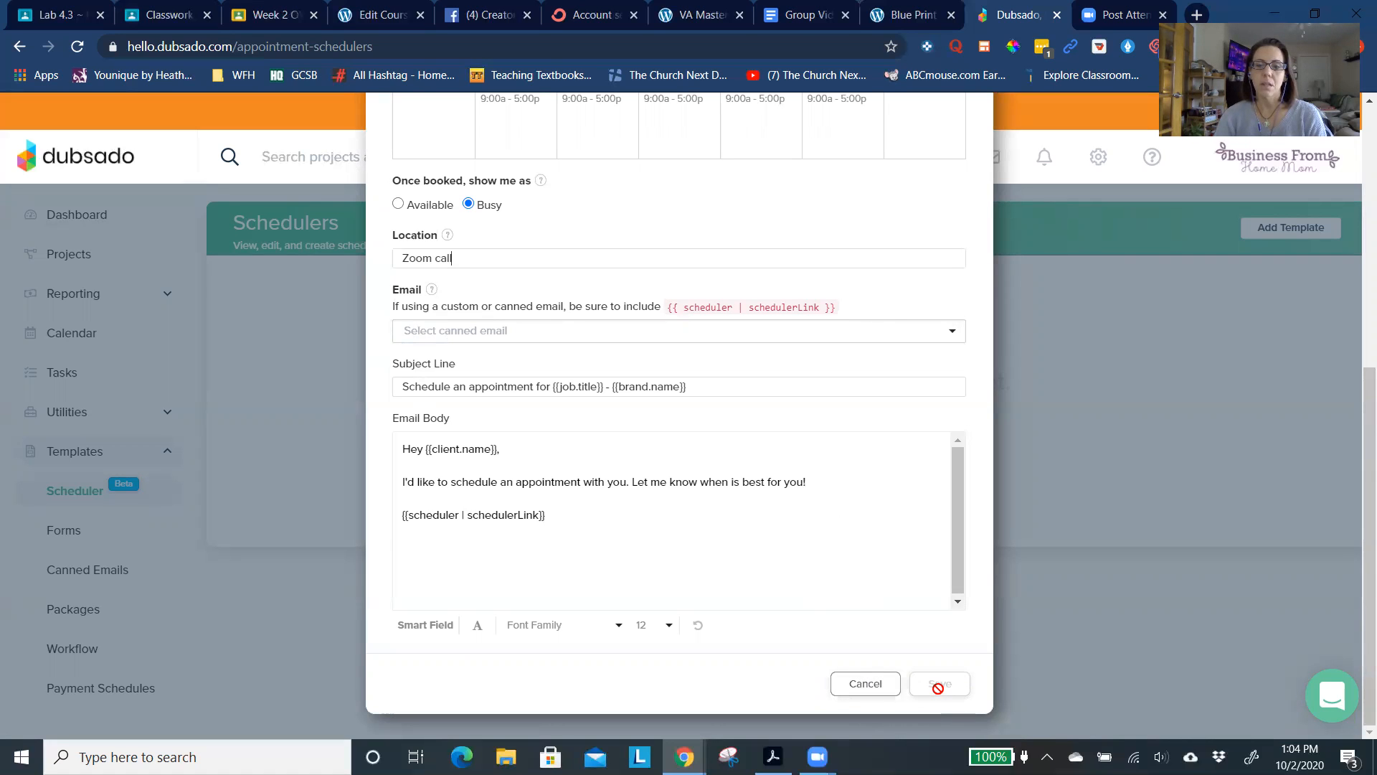
pyautogui.scroll(2, 671, 509)
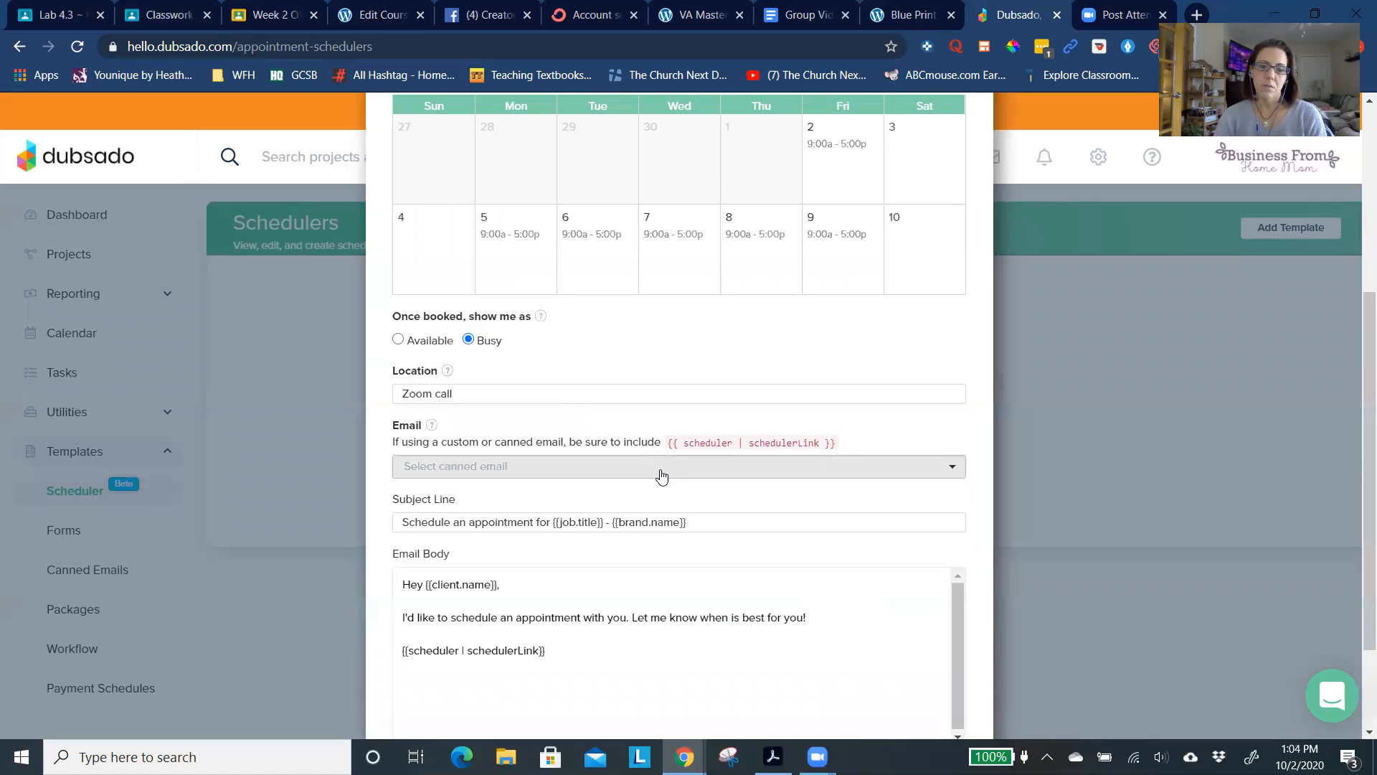
pyautogui.click(661, 475)
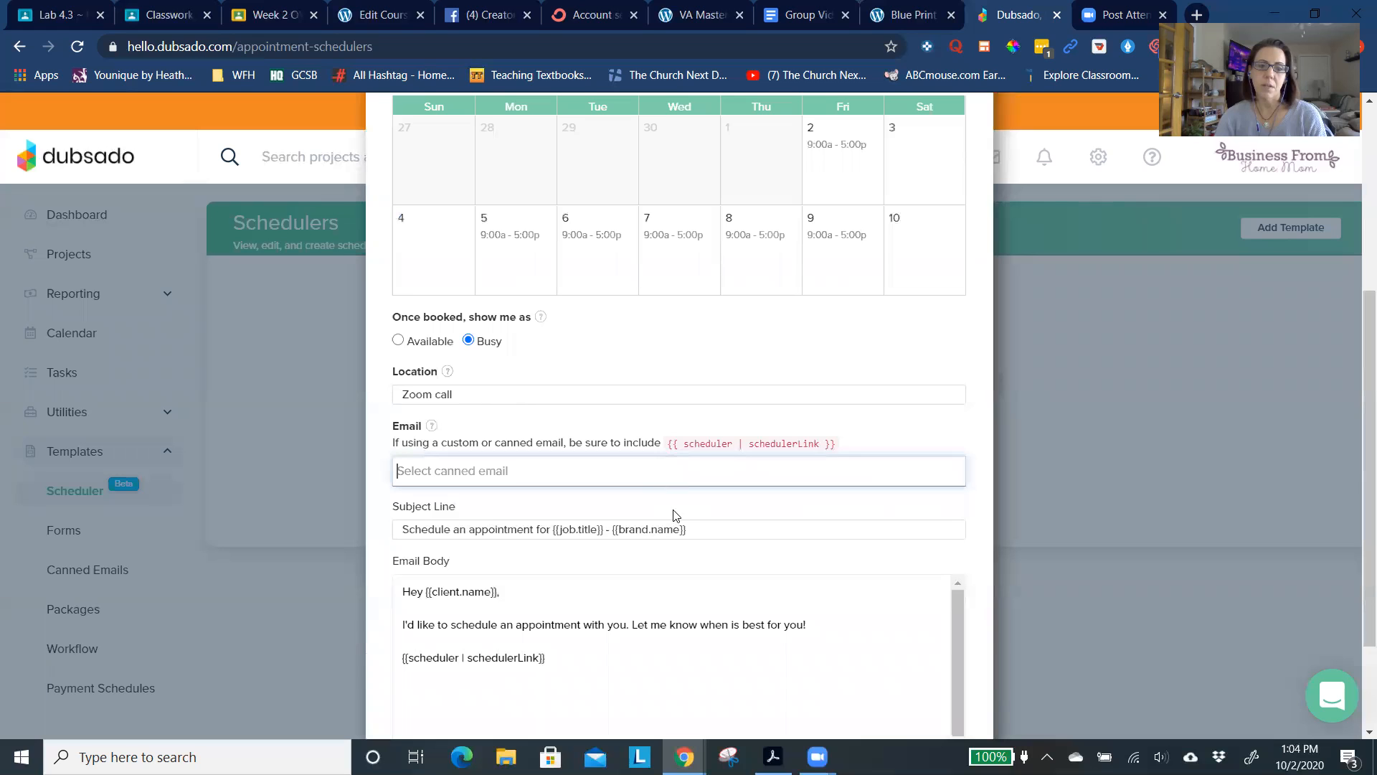
pyautogui.scroll(-2, 667, 536)
pyautogui.scroll(2, 667, 536)
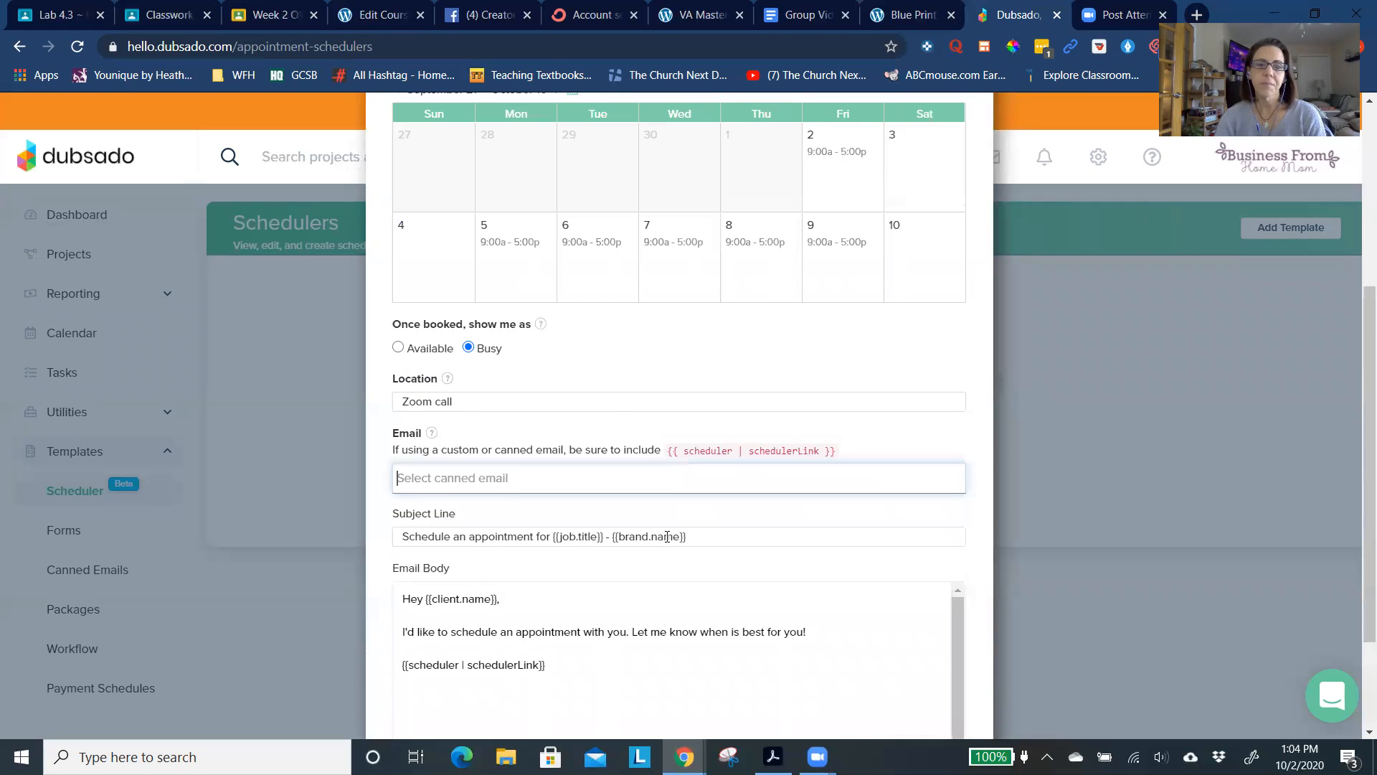
pyautogui.scroll(3, 682, 365)
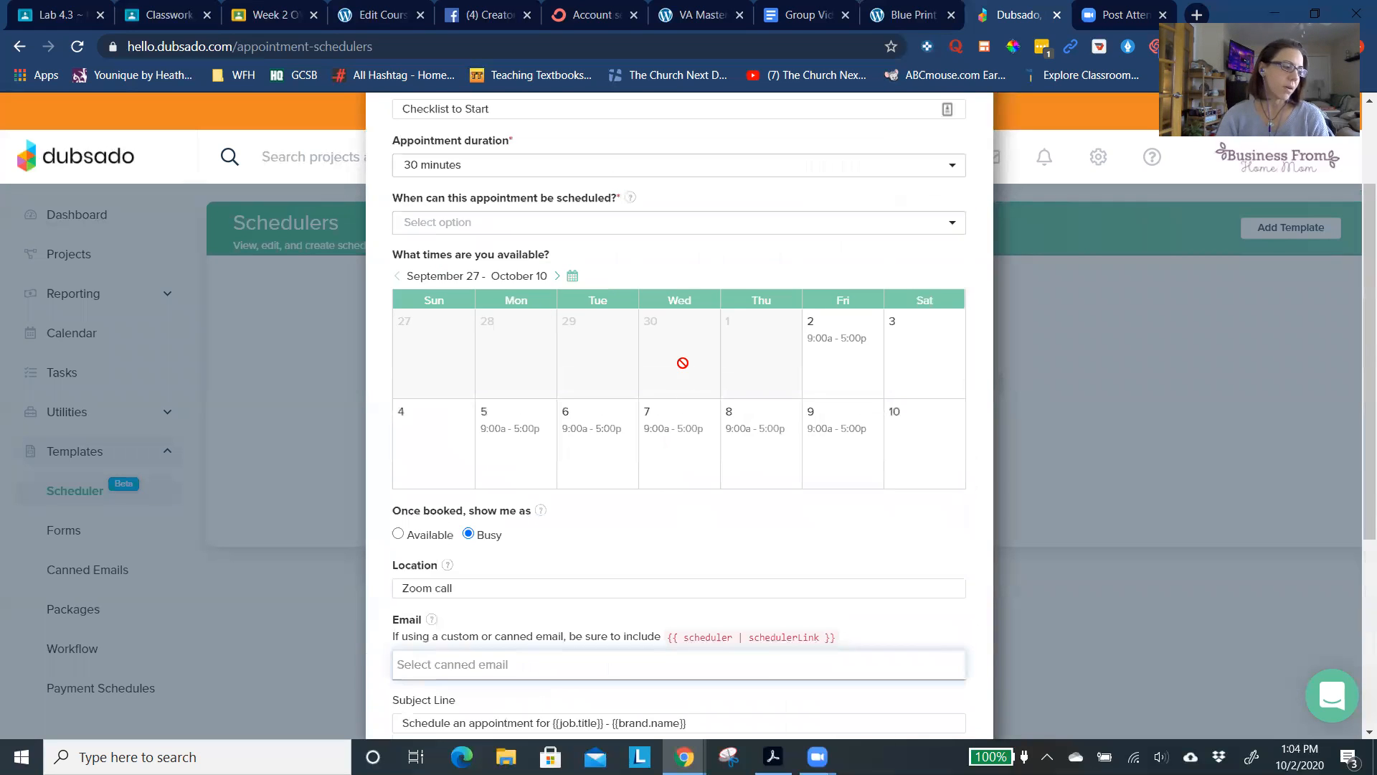
pyautogui.scroll(2, 682, 363)
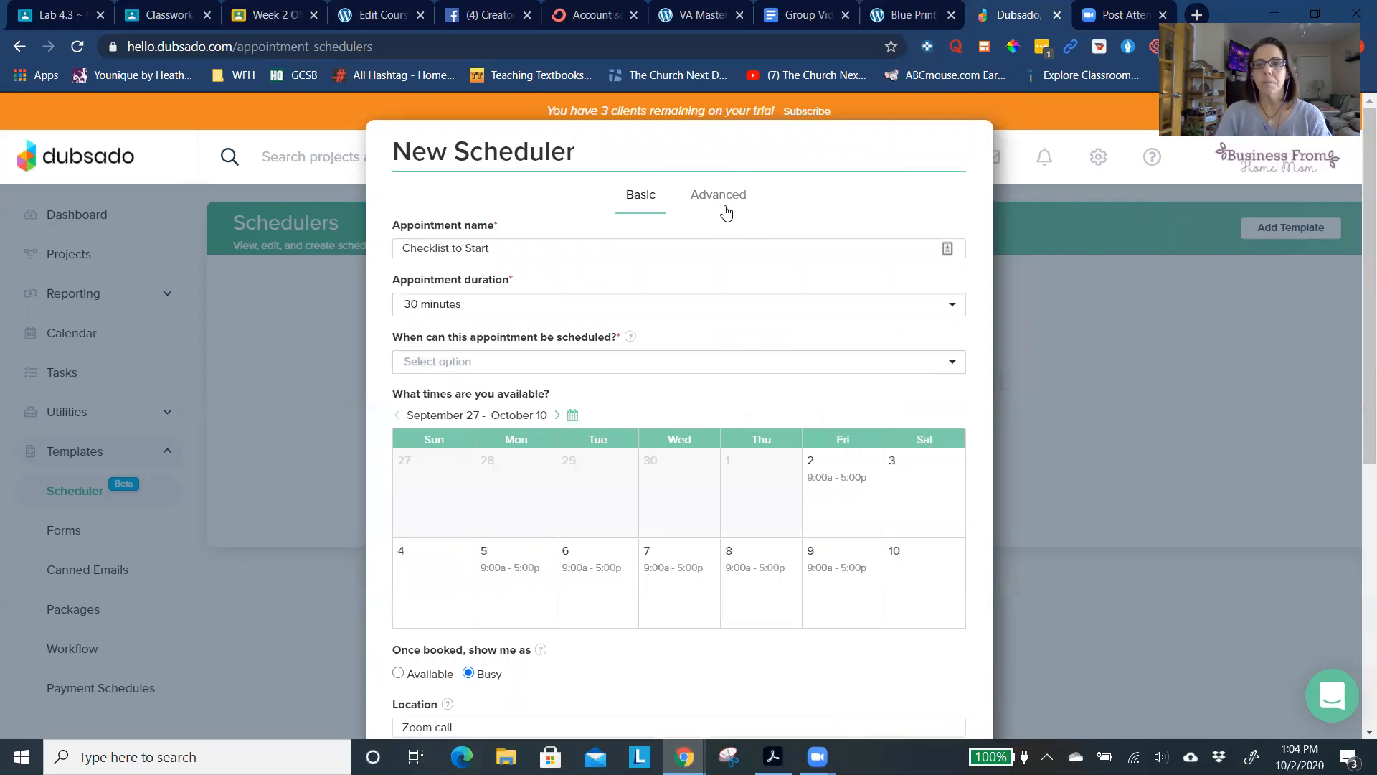
pyautogui.scroll(-7, 739, 331)
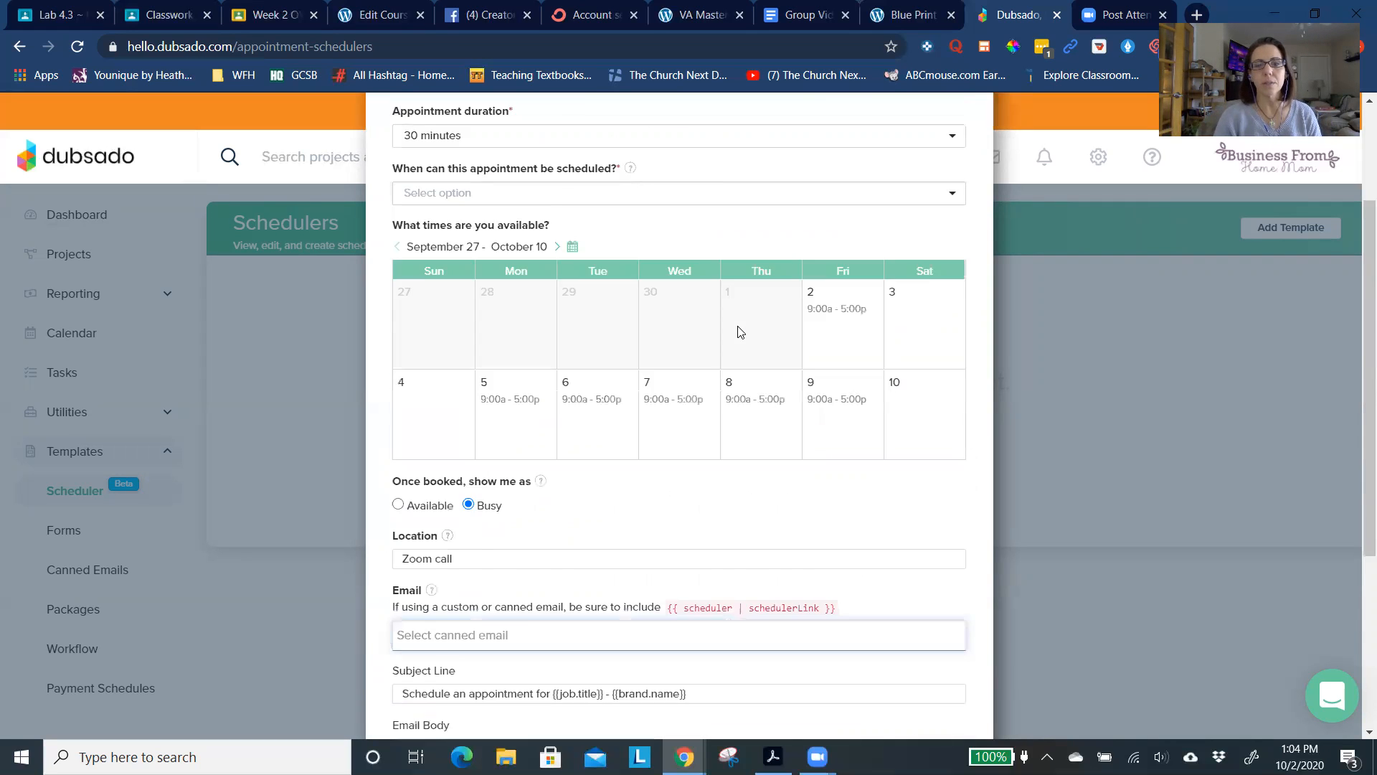
pyautogui.click(738, 326)
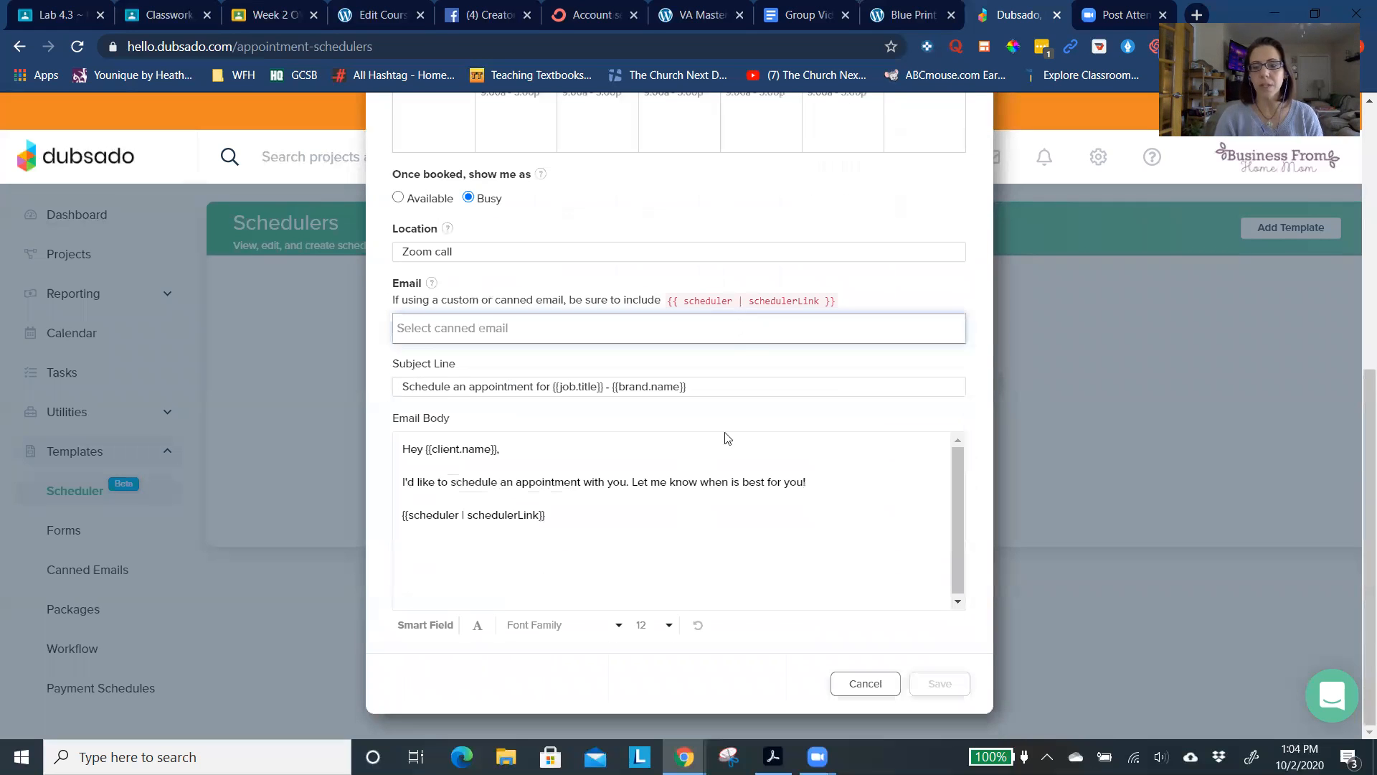
pyautogui.click(866, 683)
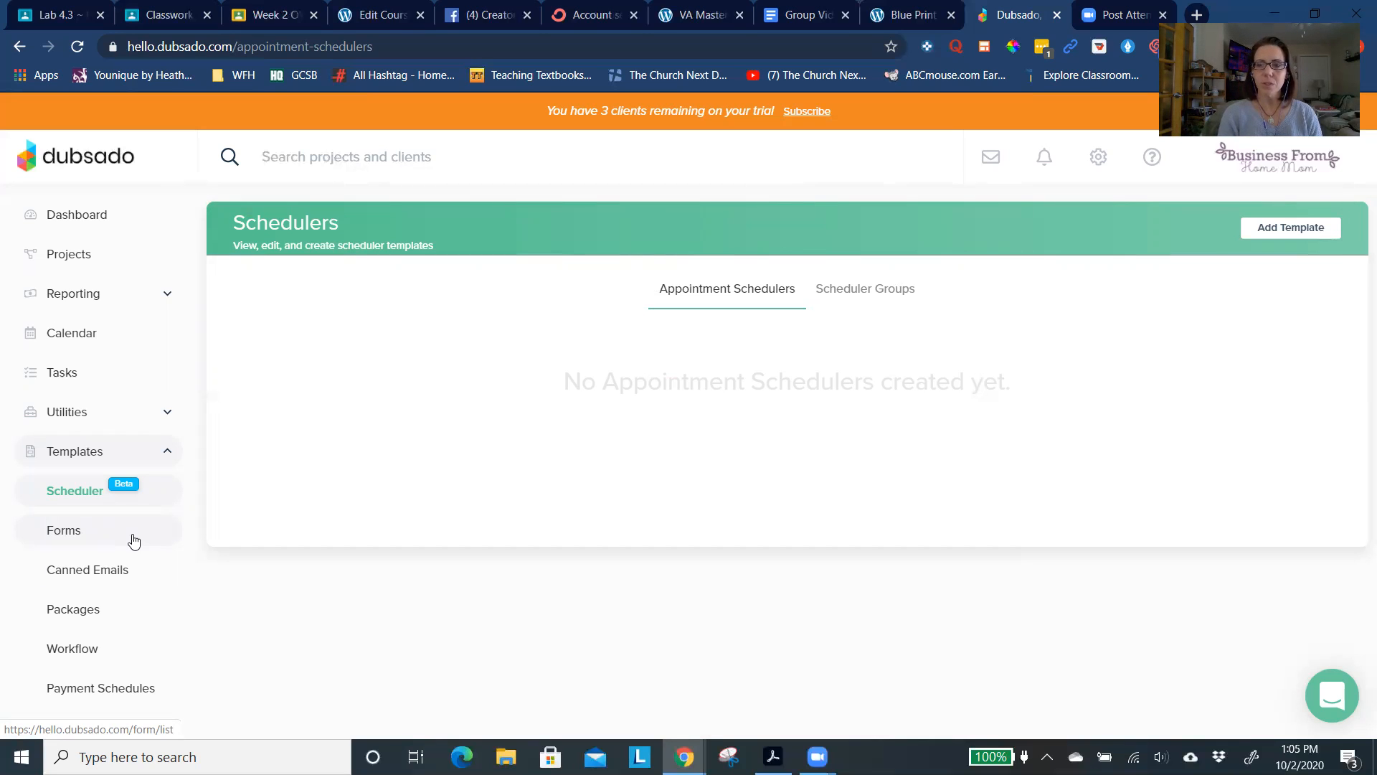
# - Go to the form templates, dismiss the support message and start a new lead capture form
pyautogui.click(95, 544)
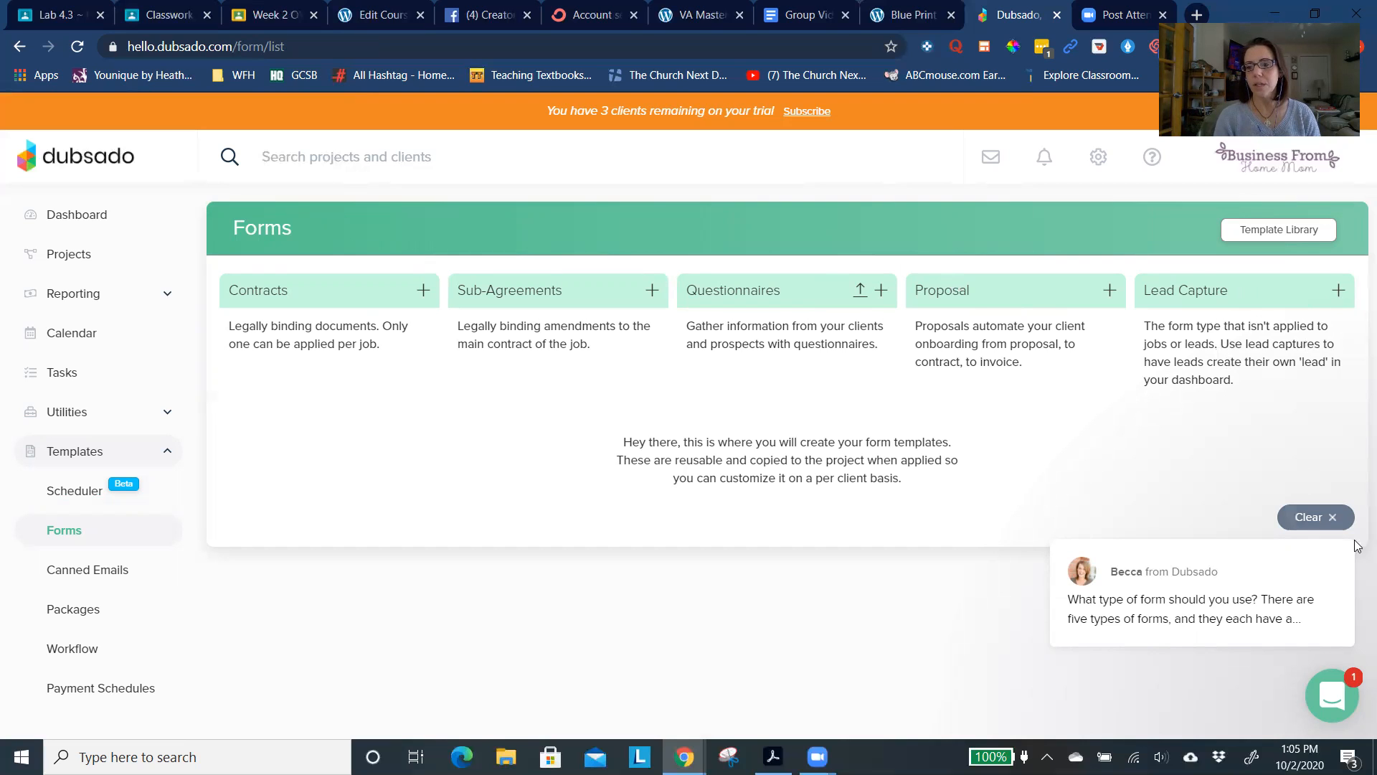
pyautogui.click(1333, 517)
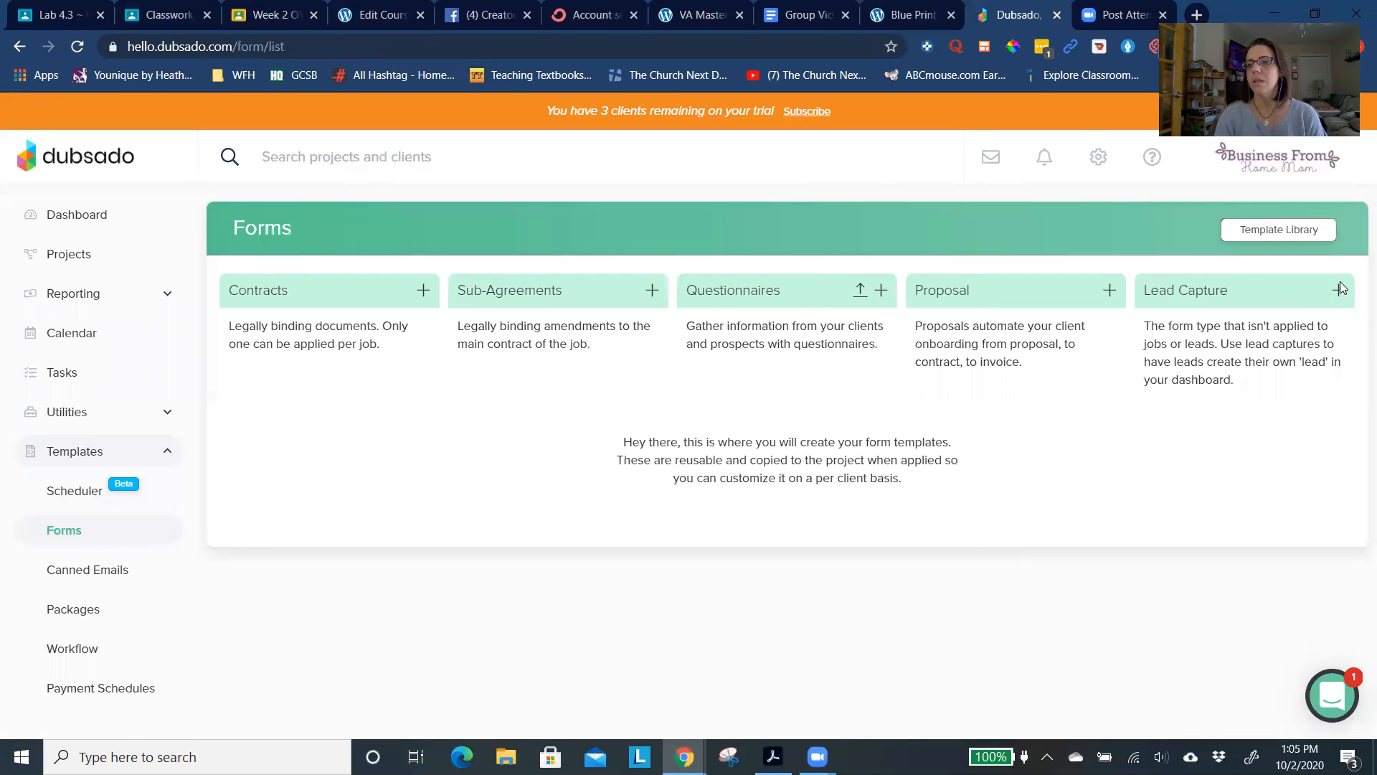
pyautogui.click(1278, 303)
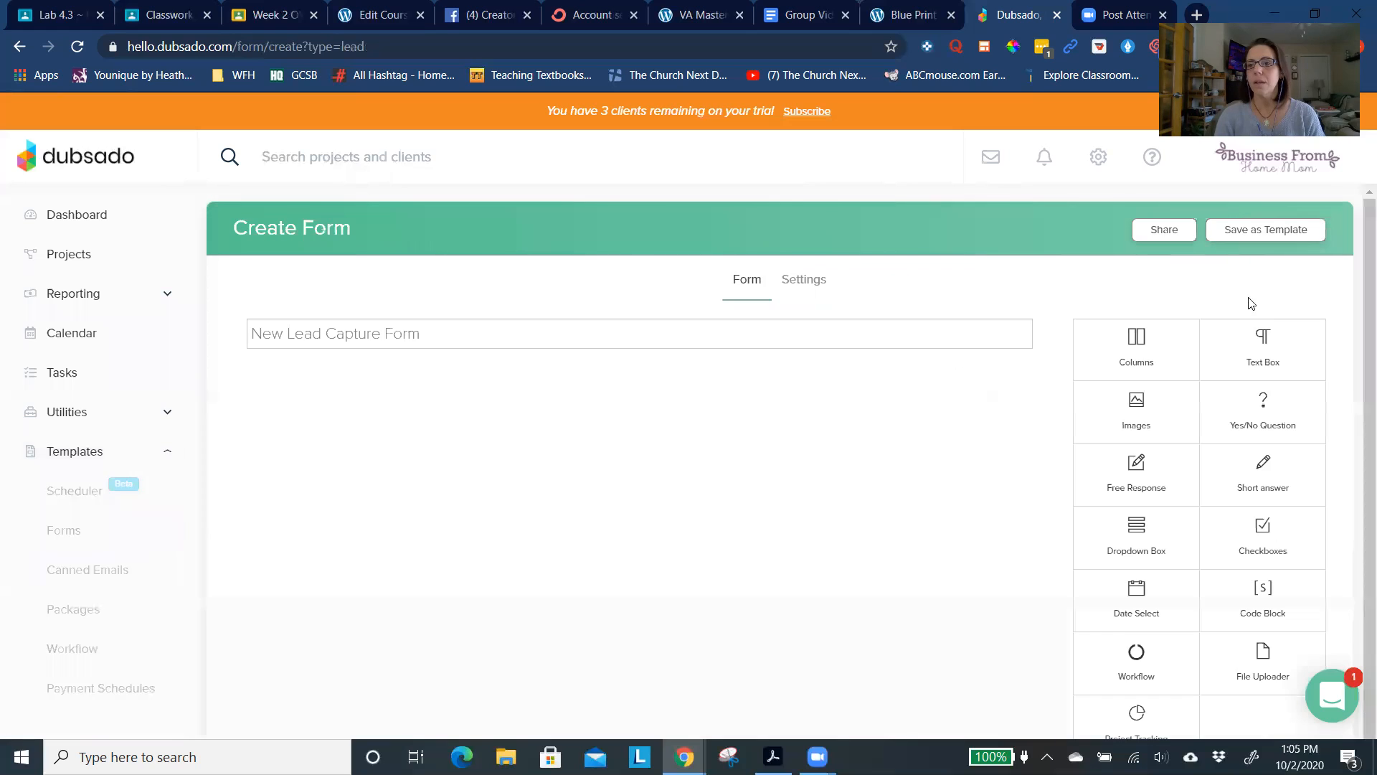
# - Examine the new lead capture form's default fields and its settings, and return to the form layout
pyautogui.scroll(-1, 1101, 369)
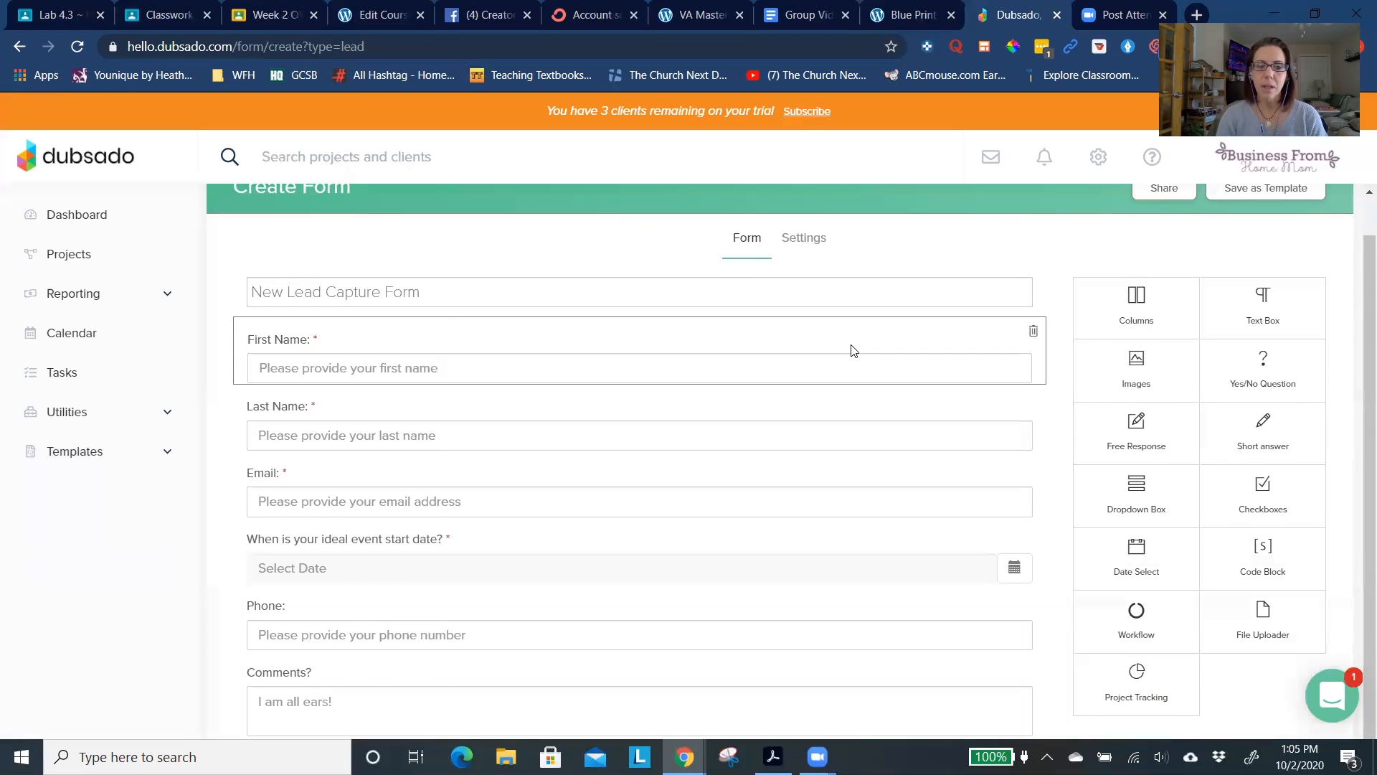
pyautogui.scroll(1, 852, 348)
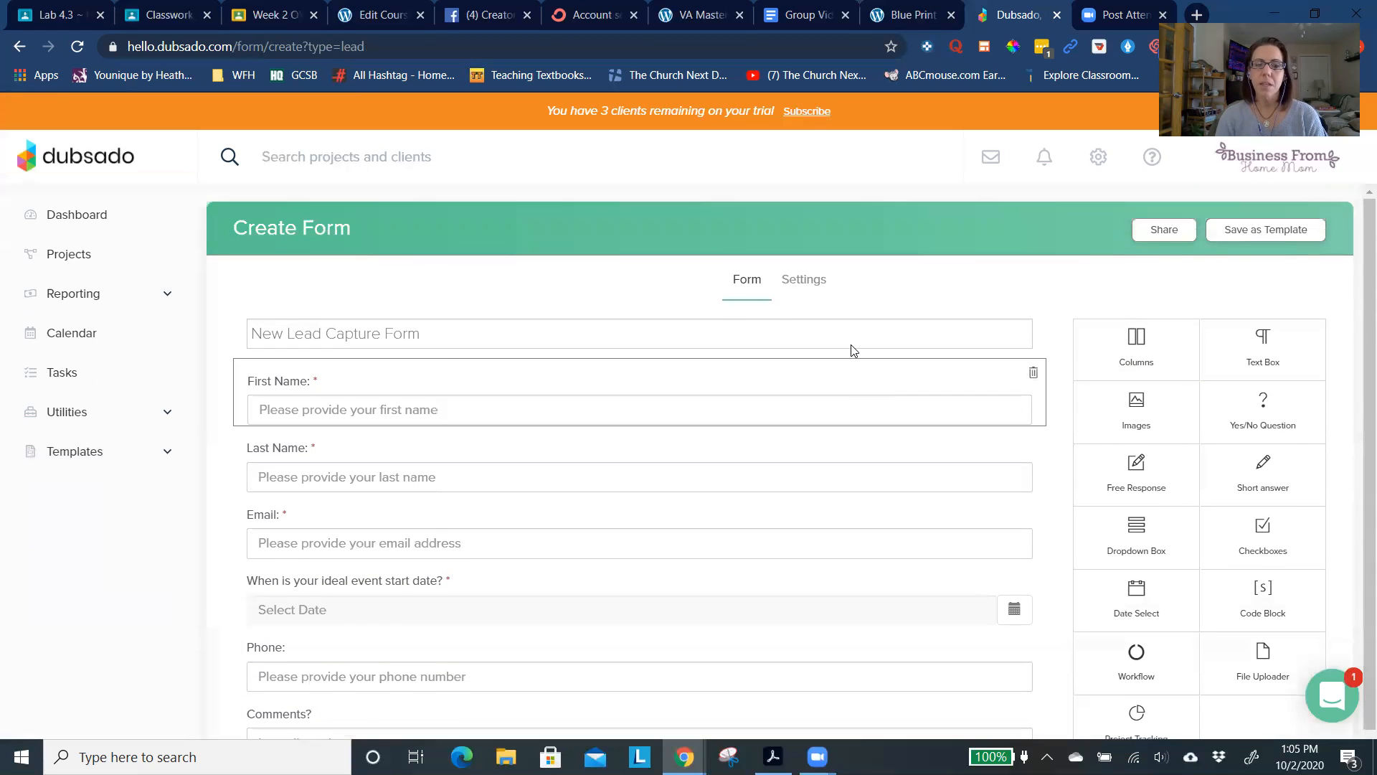
pyautogui.click(805, 279)
pyautogui.scroll(-2, 812, 376)
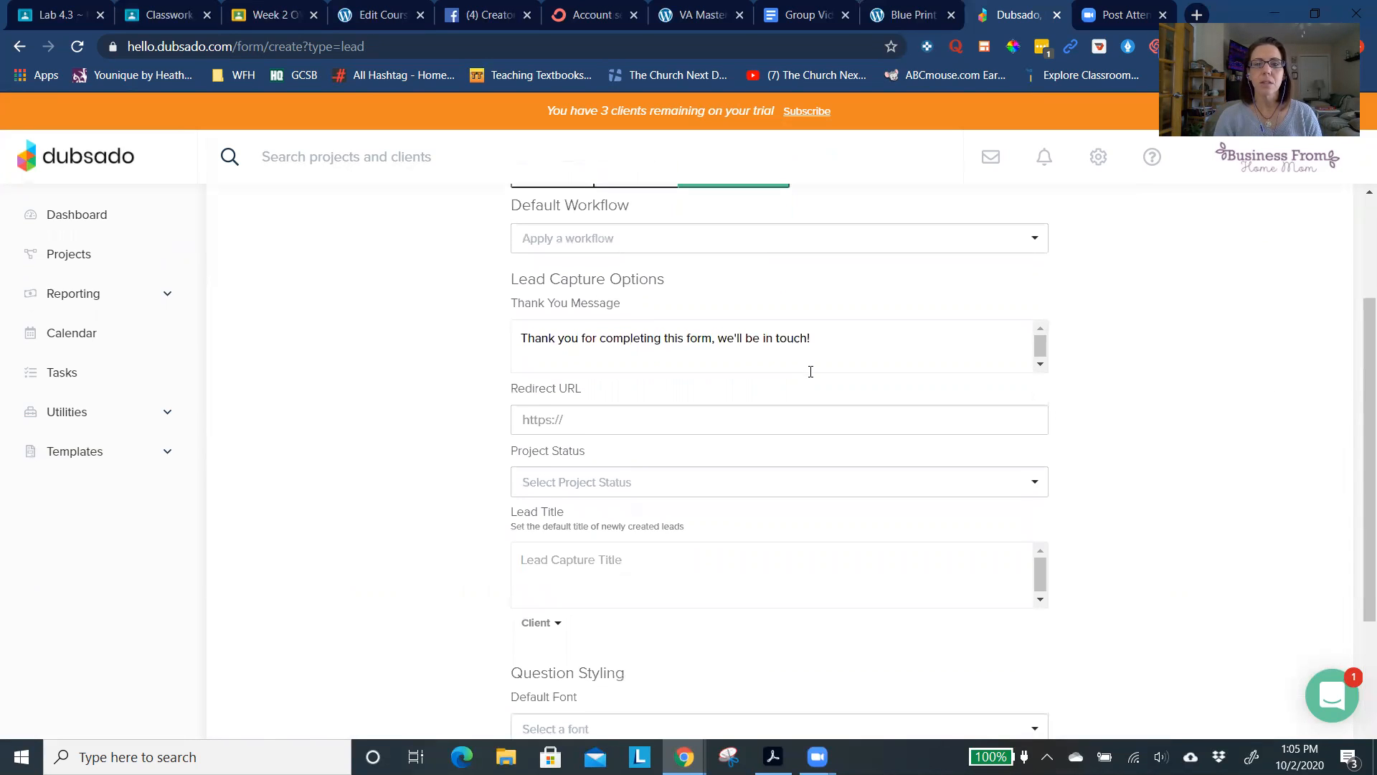
pyautogui.scroll(2, 811, 372)
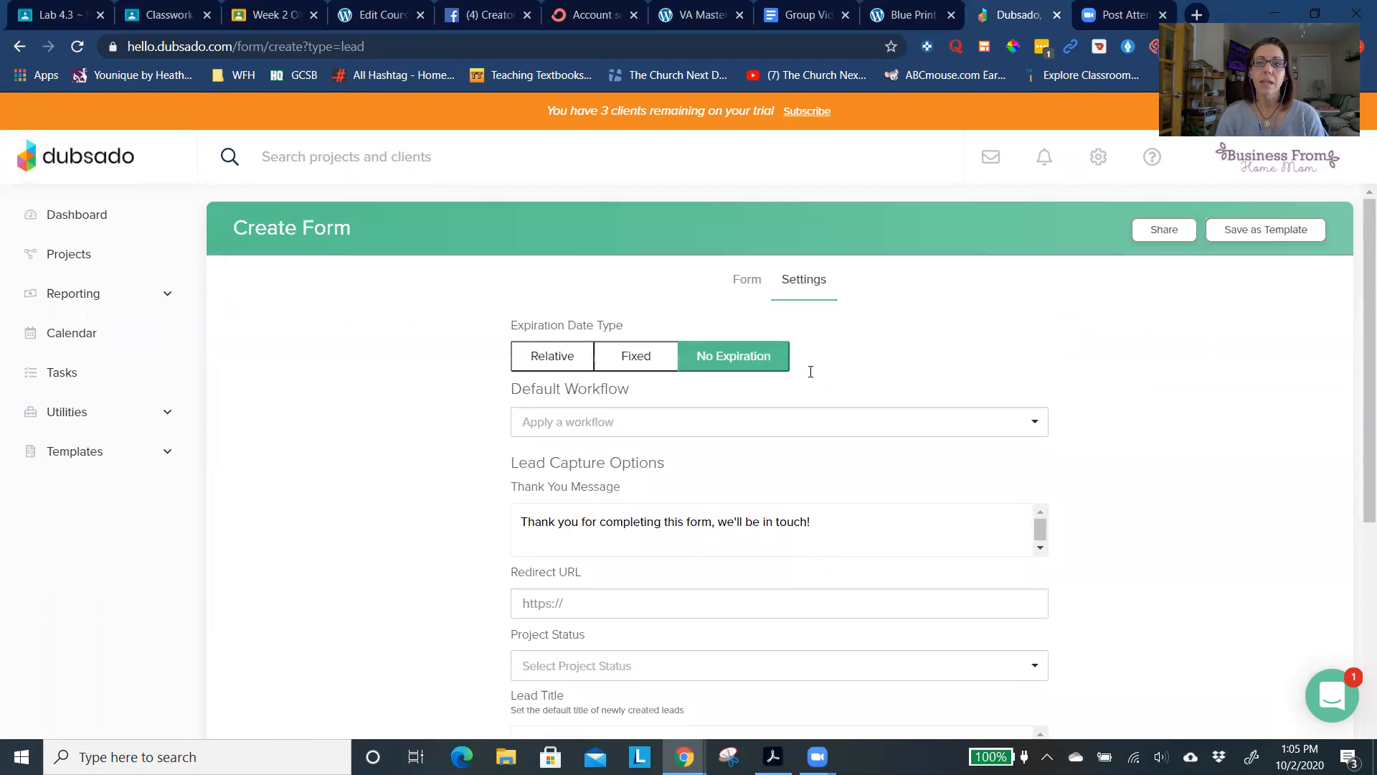
pyautogui.click(746, 280)
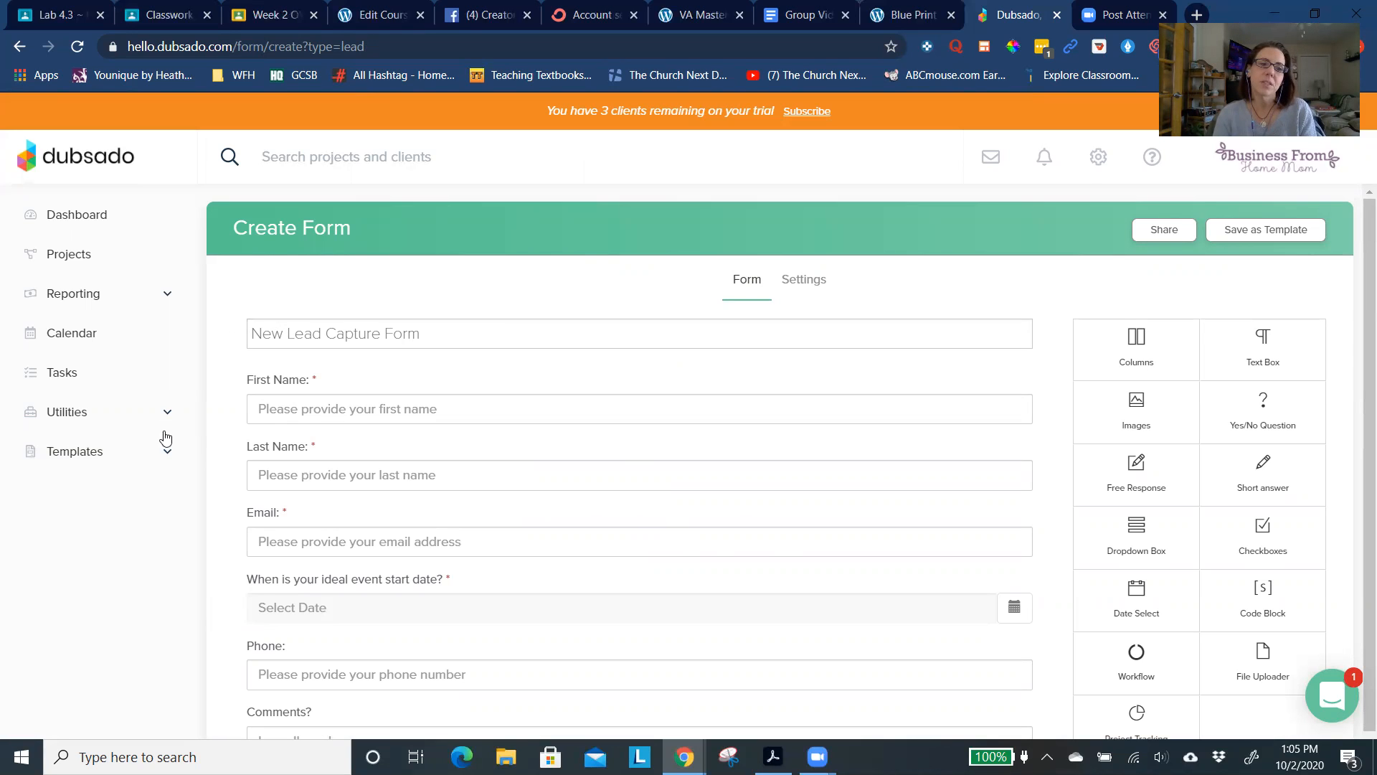
# - Change the event start date question to "When do you need your virtual assistant to start?"
pyautogui.scroll(-1, 309, 457)
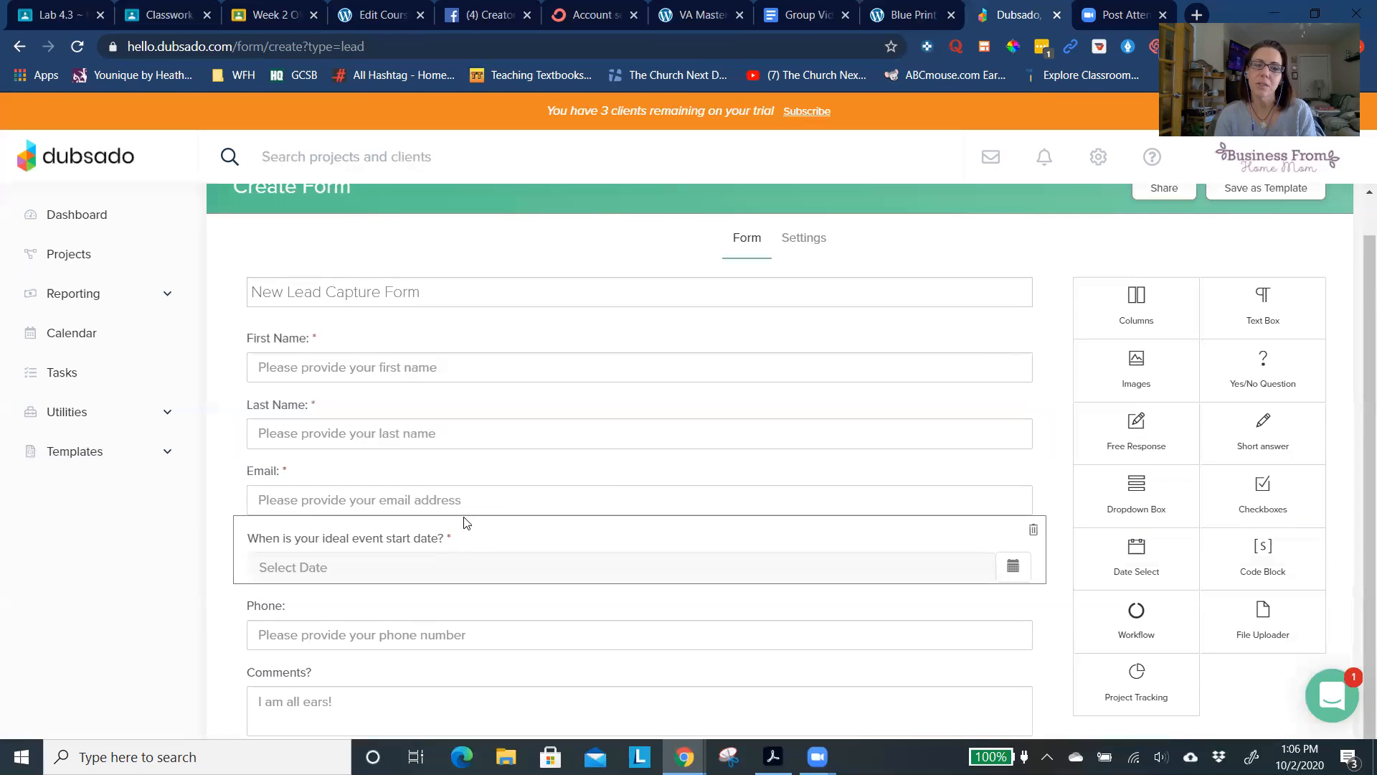
pyautogui.click(556, 558)
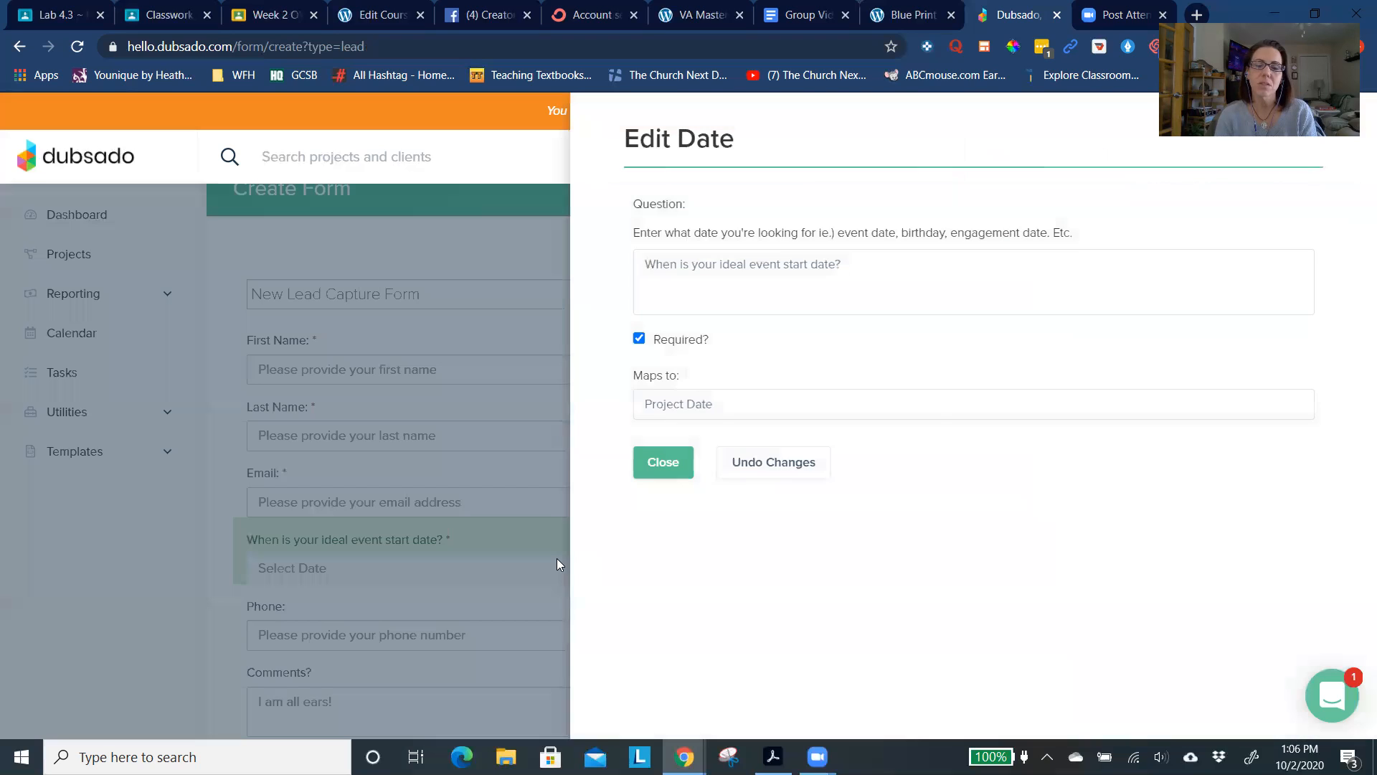
pyautogui.tripleClick(1023, 233)
pyautogui.click(944, 268)
pyautogui.hotkey('ctrl', 'a')
pyautogui.write('When')
pyautogui.press('BackSpace')
pyautogui.write('hen are you')
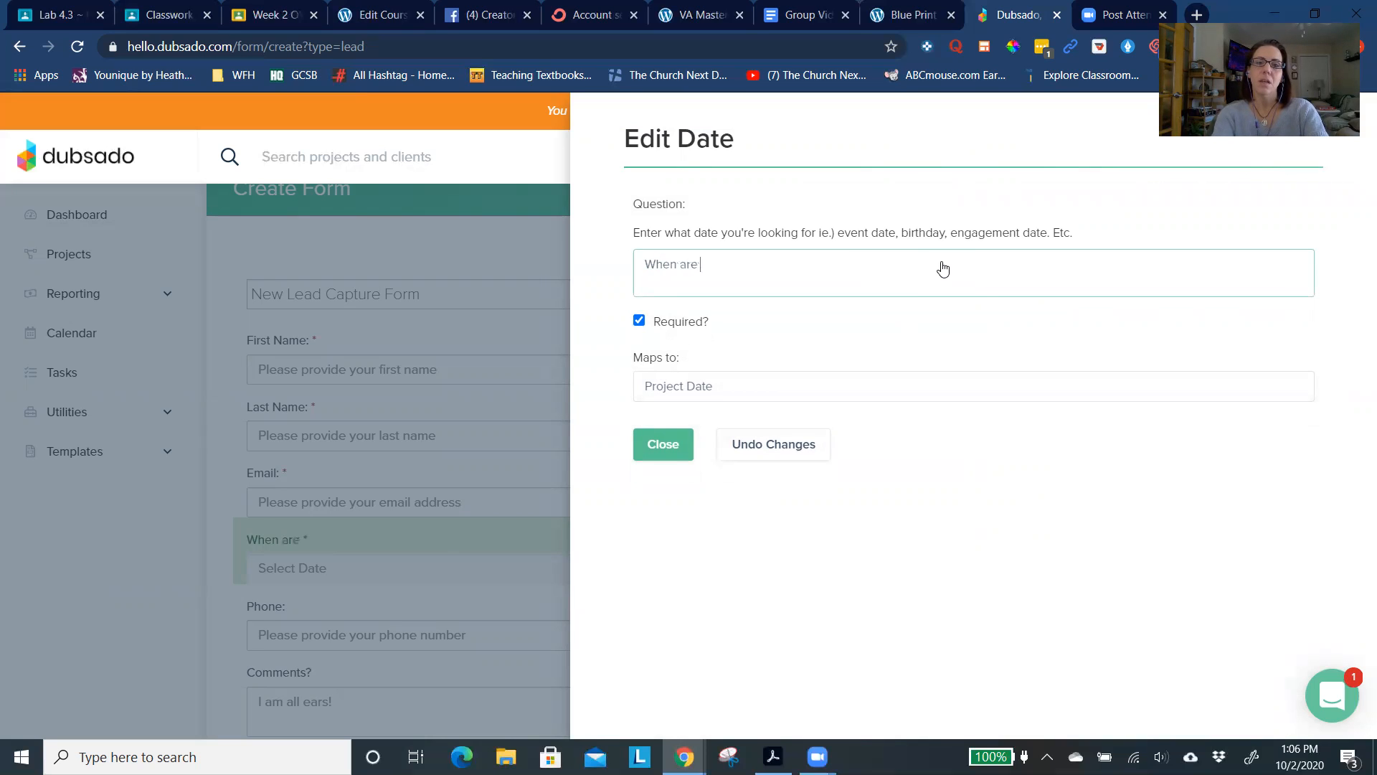
pyautogui.press('BackSpace')
pyautogui.press('BackSpace')
pyautogui.press('BackSpace')
pyautogui.press('BackSpace')
pyautogui.press('BackSpace')
pyautogui.press('BackSpace')
pyautogui.write('do you need')
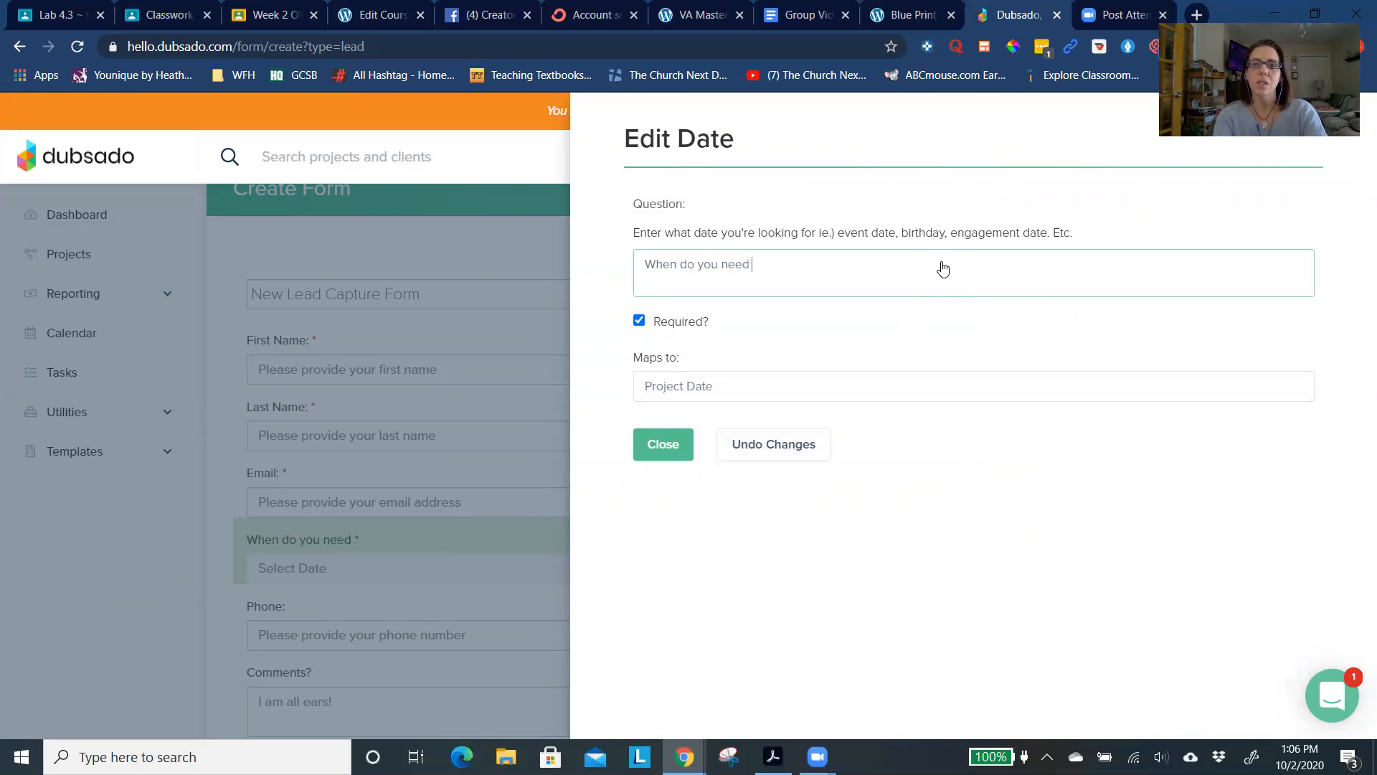
pyautogui.write(' your virtual ')
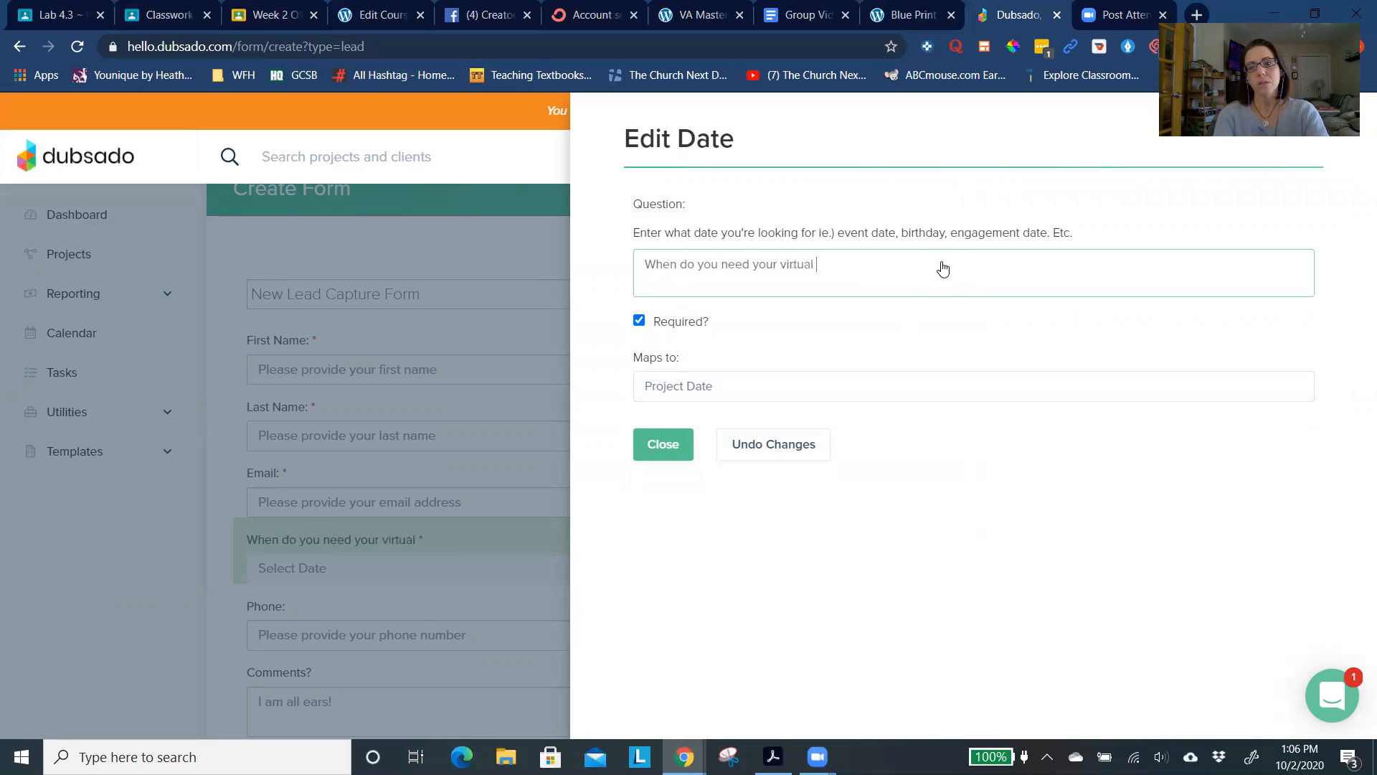
pyautogui.write('assistant to ')
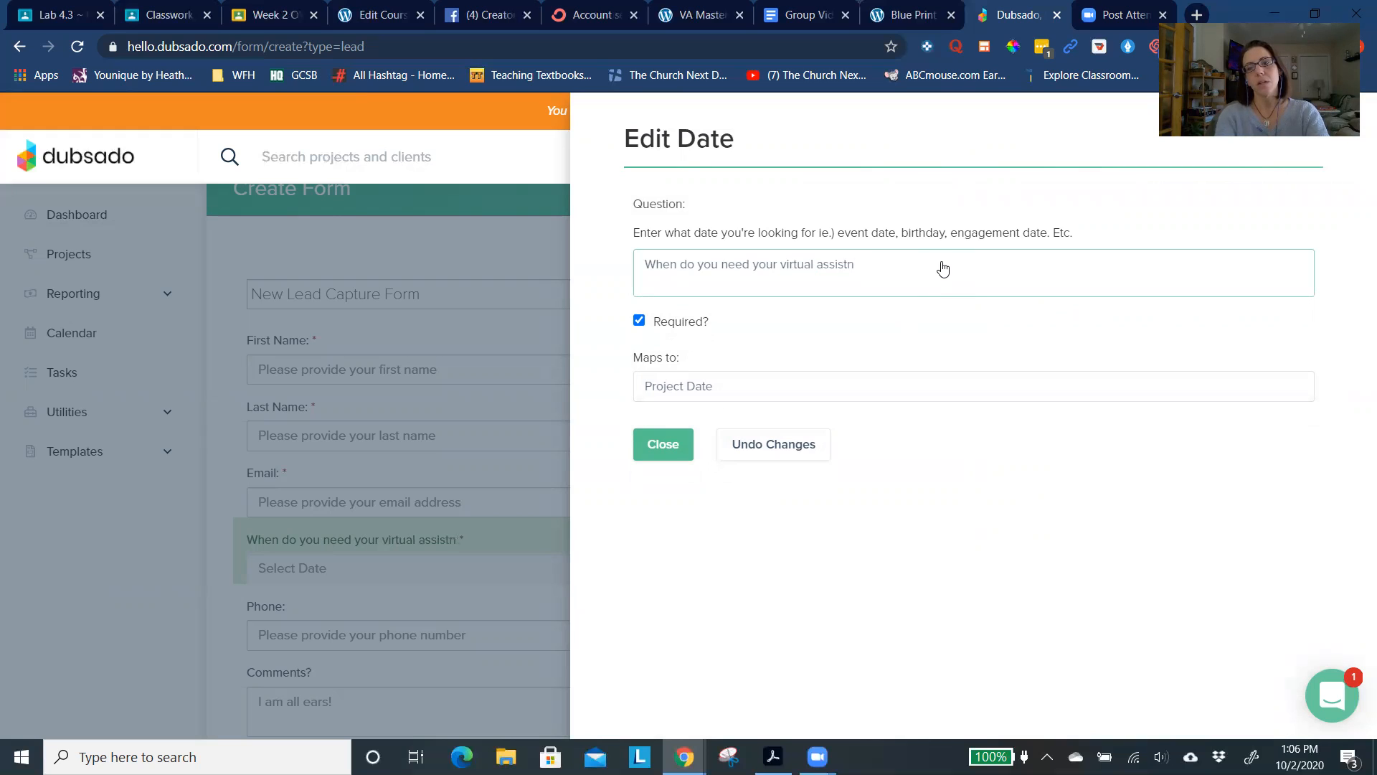
pyautogui.write('start?')
pyautogui.click(672, 446)
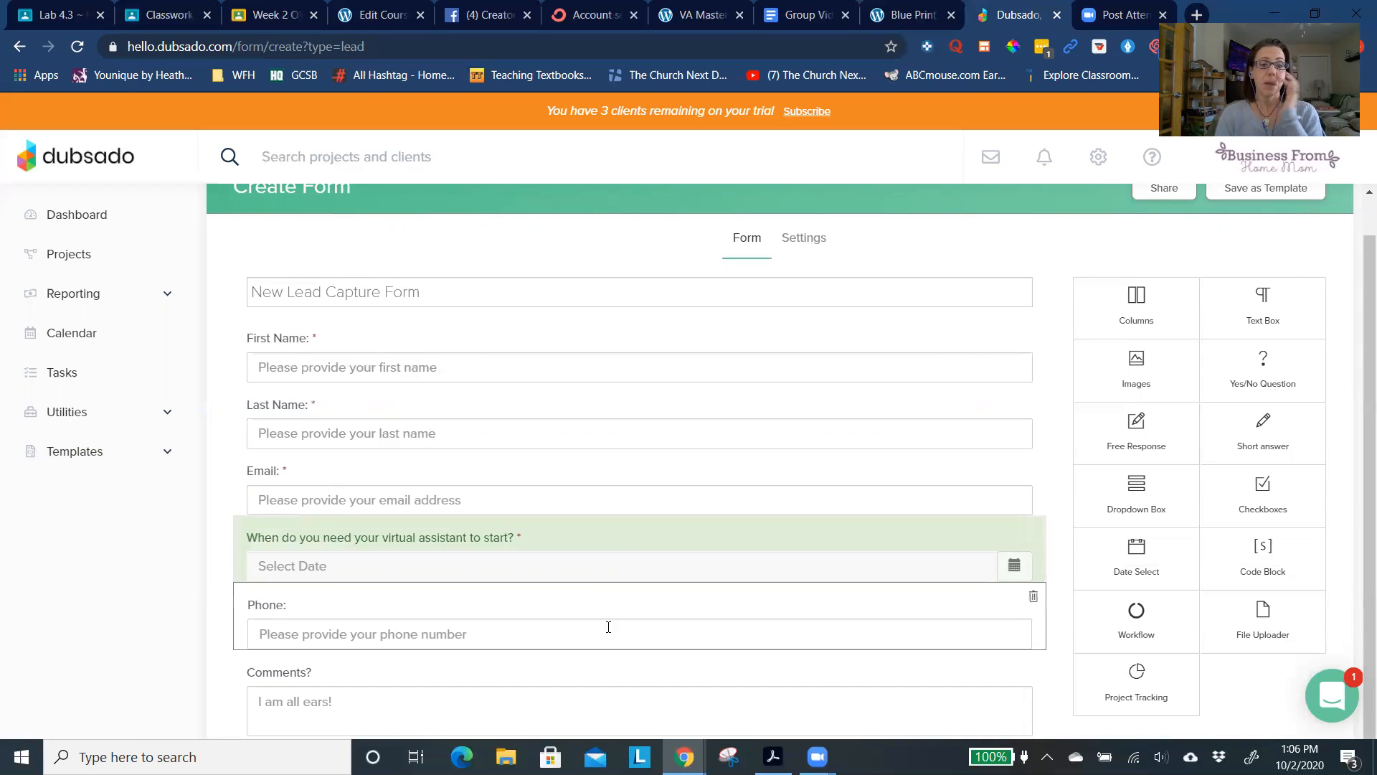
# - Change the comments question to "Please list out the services you believe you will need from a virtual assistant."
pyautogui.click(598, 675)
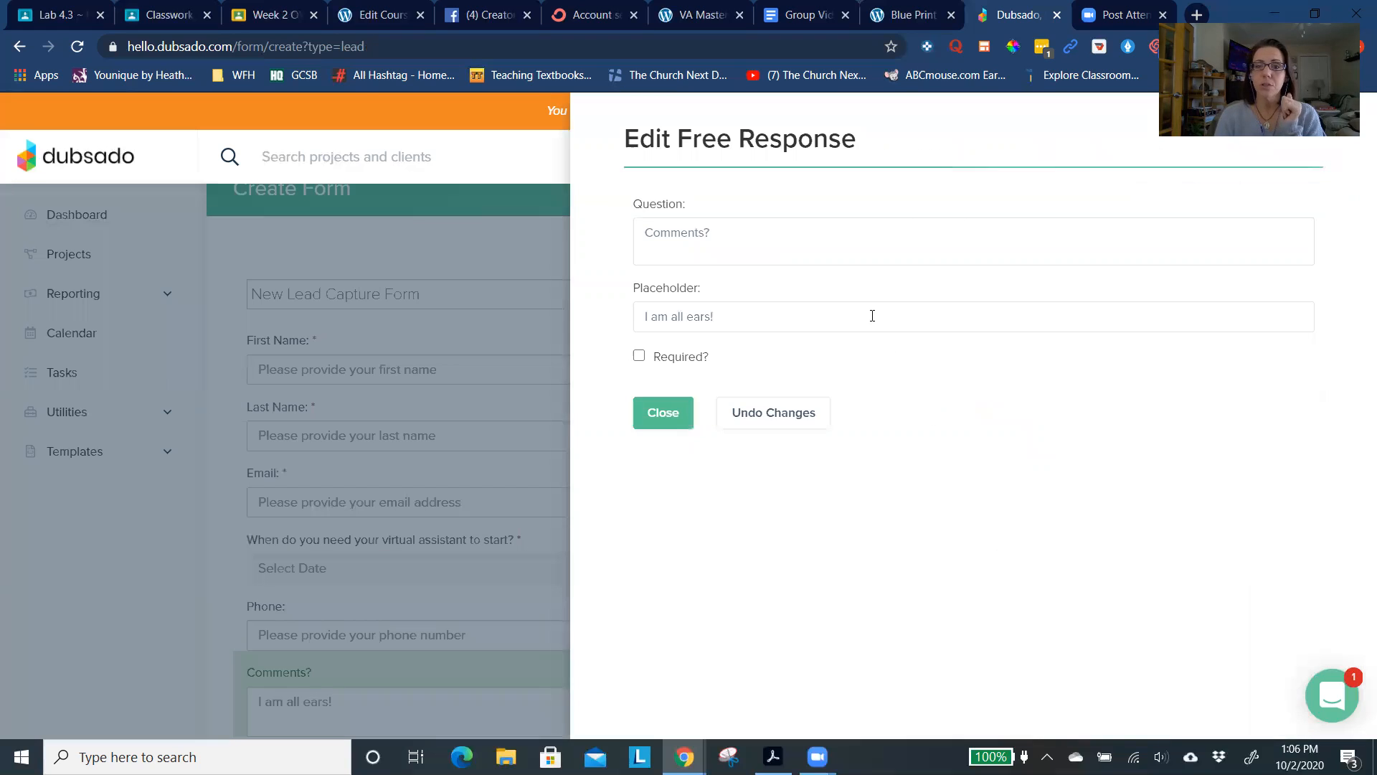
pyautogui.doubleClick(825, 223)
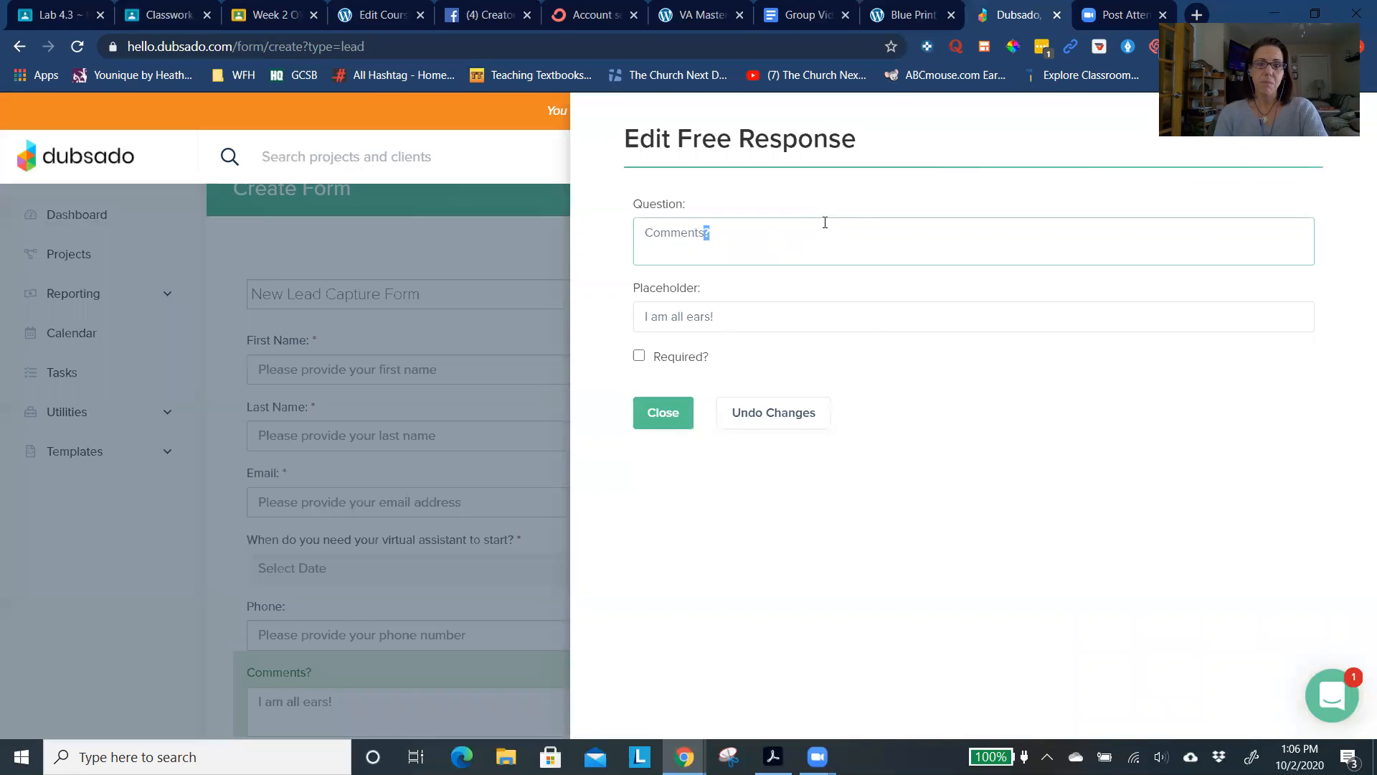
pyautogui.tripleClick(825, 222)
pyautogui.write('Please list out the services you belie')
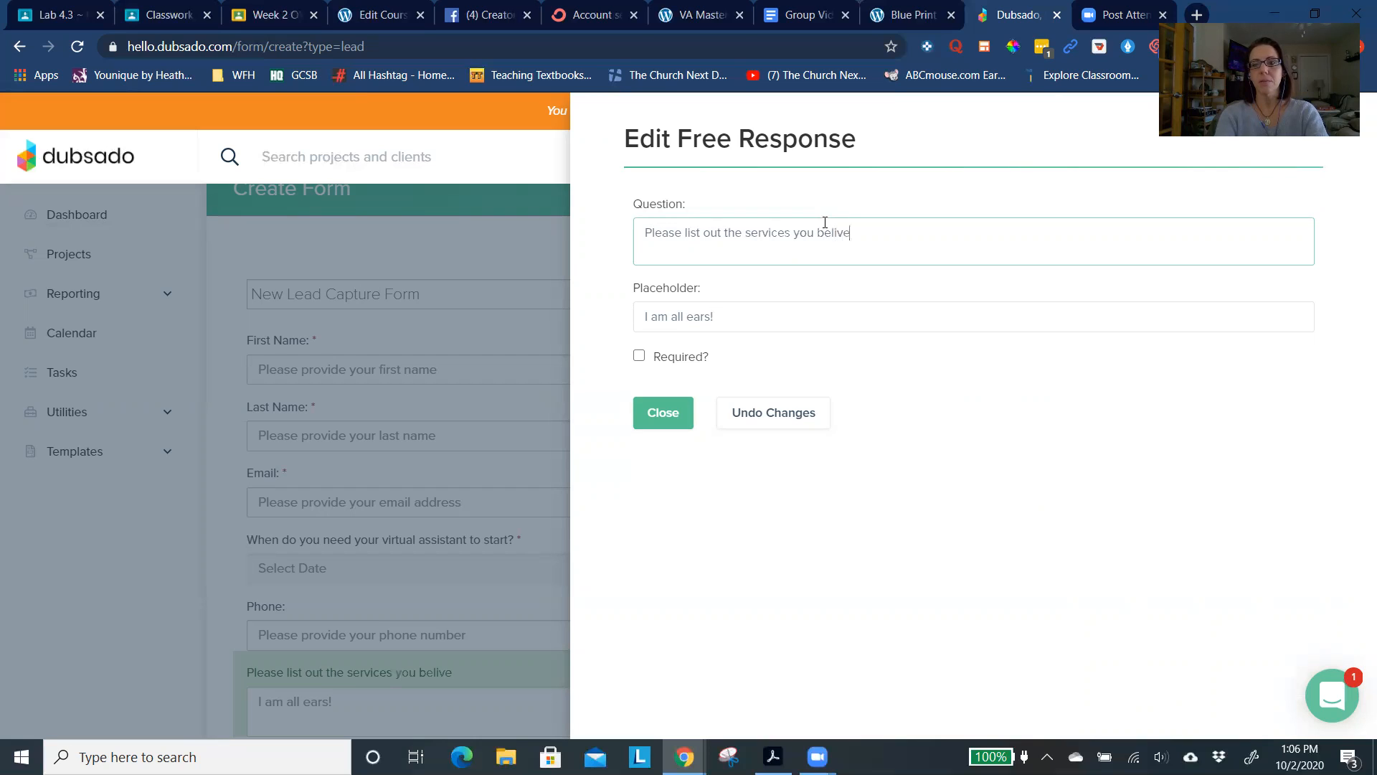
pyautogui.write('ve you will ')
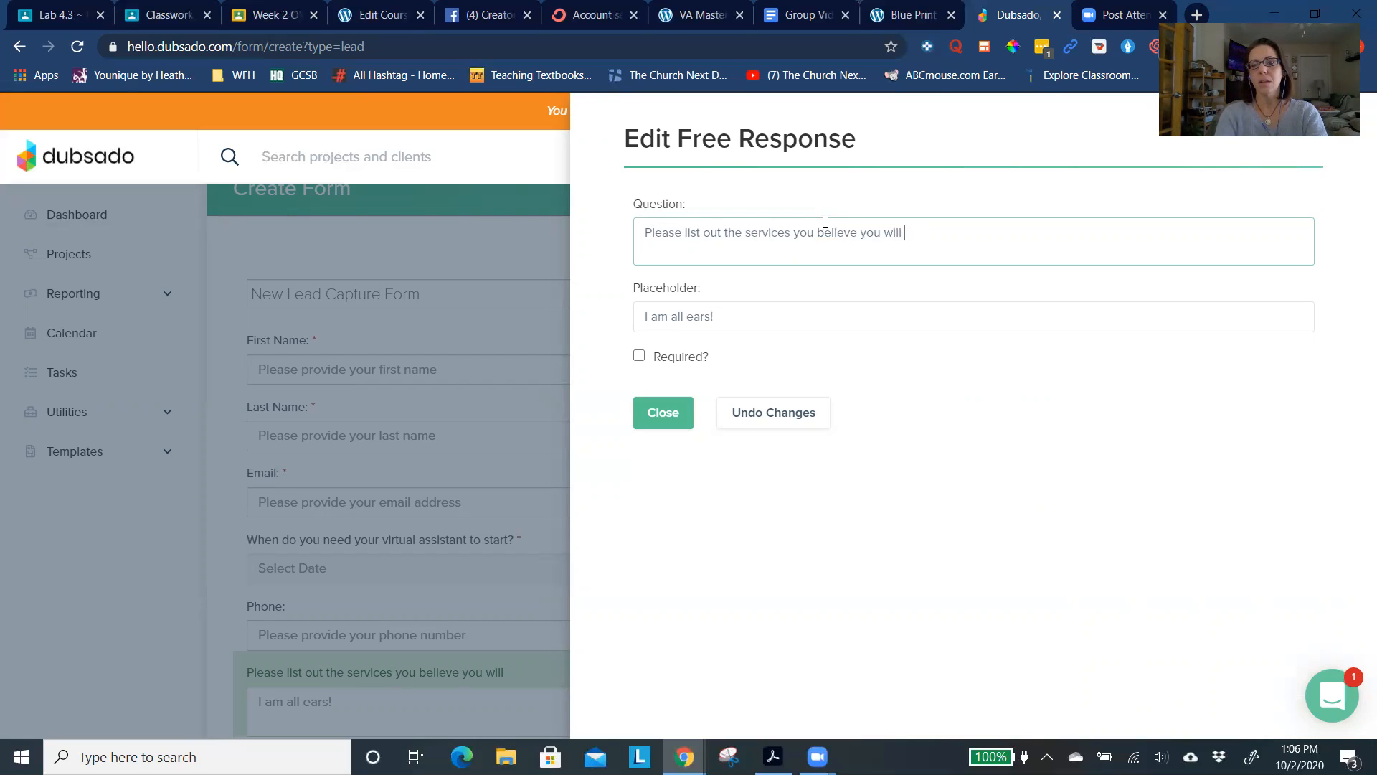
pyautogui.write('enneed from a virtual assistant.')
pyautogui.click(675, 416)
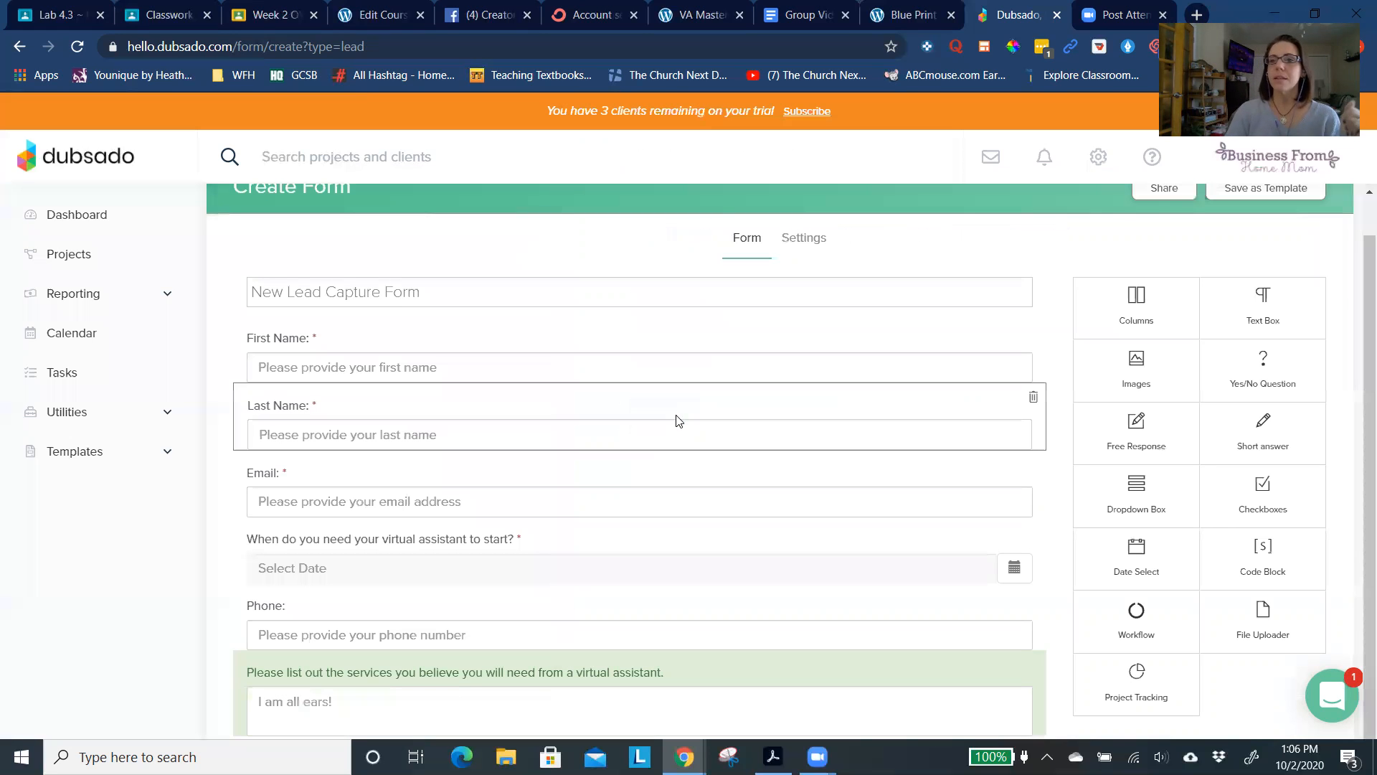
# - Save the lead capture form as a template and view its iframe code and direct link for sharing
pyautogui.scroll(1, 674, 330)
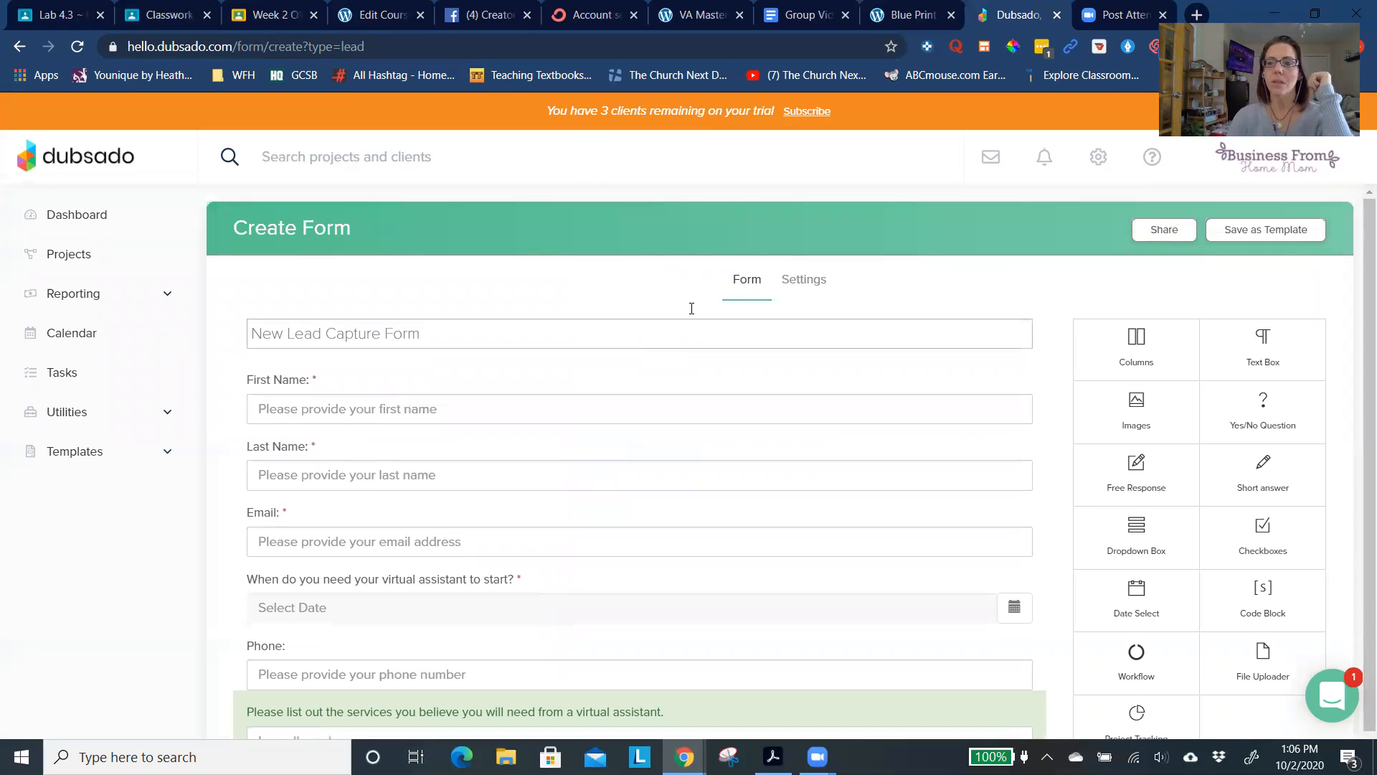
pyautogui.click(1253, 235)
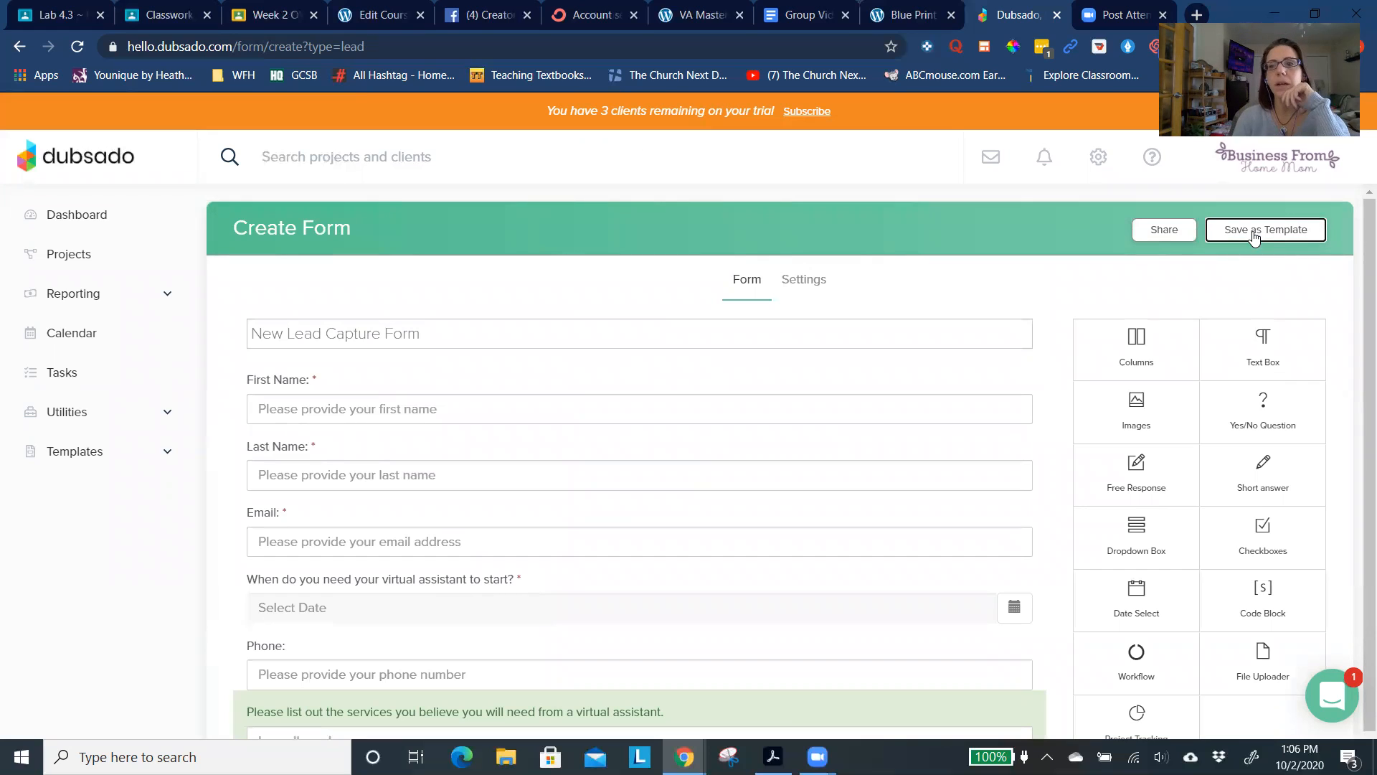
pyautogui.click(1240, 229)
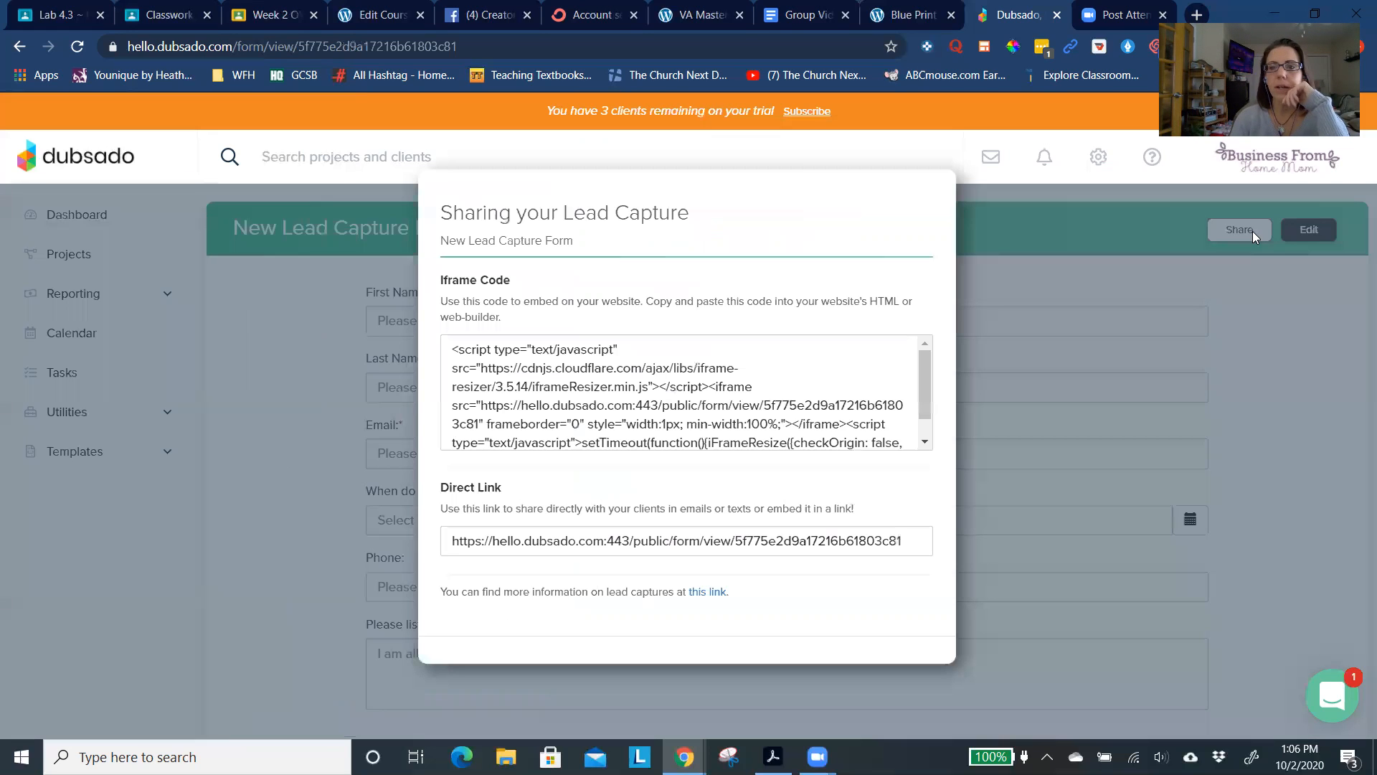
pyautogui.scroll(-1, 720, 383)
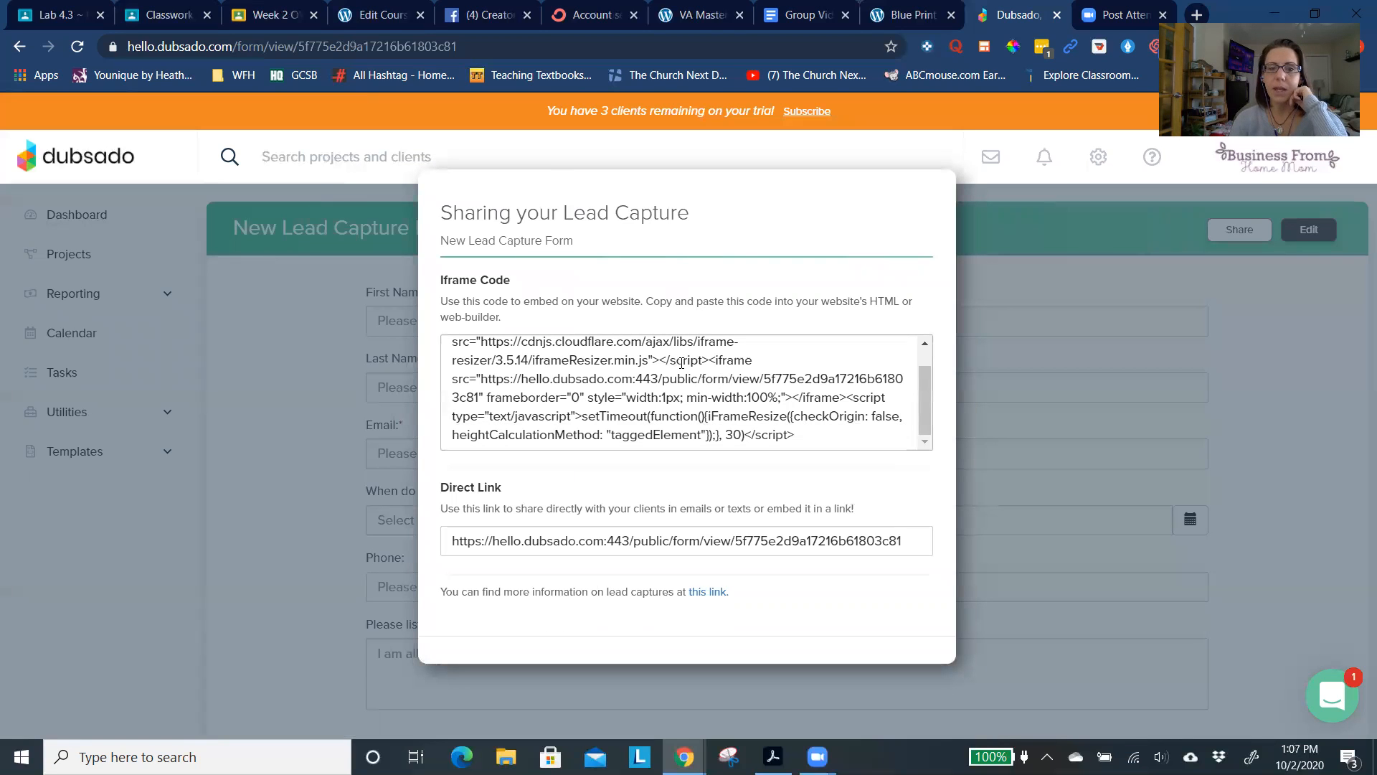
pyautogui.tripleClick(704, 533)
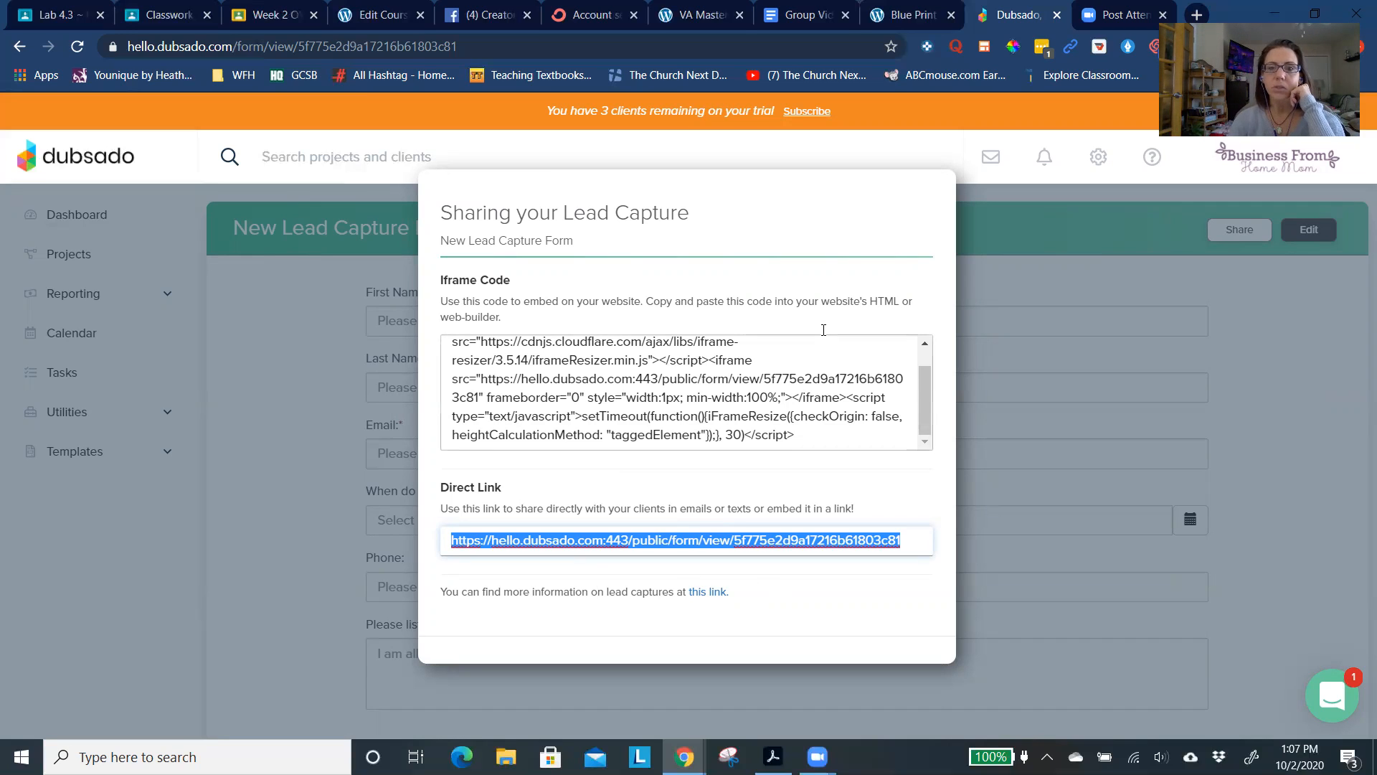
pyautogui.click(979, 296)
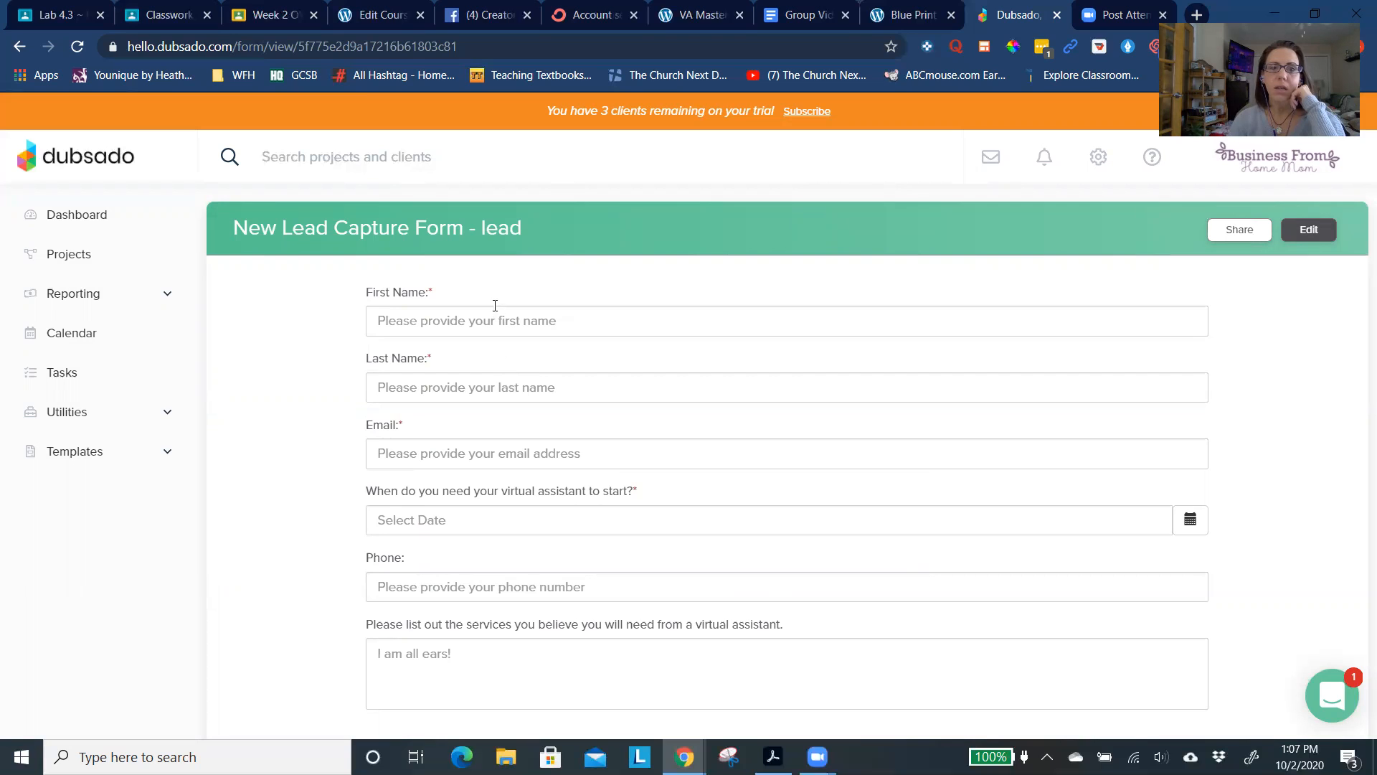
# - Reopen the form for editing, add an image block above the First Name field and fill it with the stored Business From Home Mom logo
pyautogui.click(1324, 231)
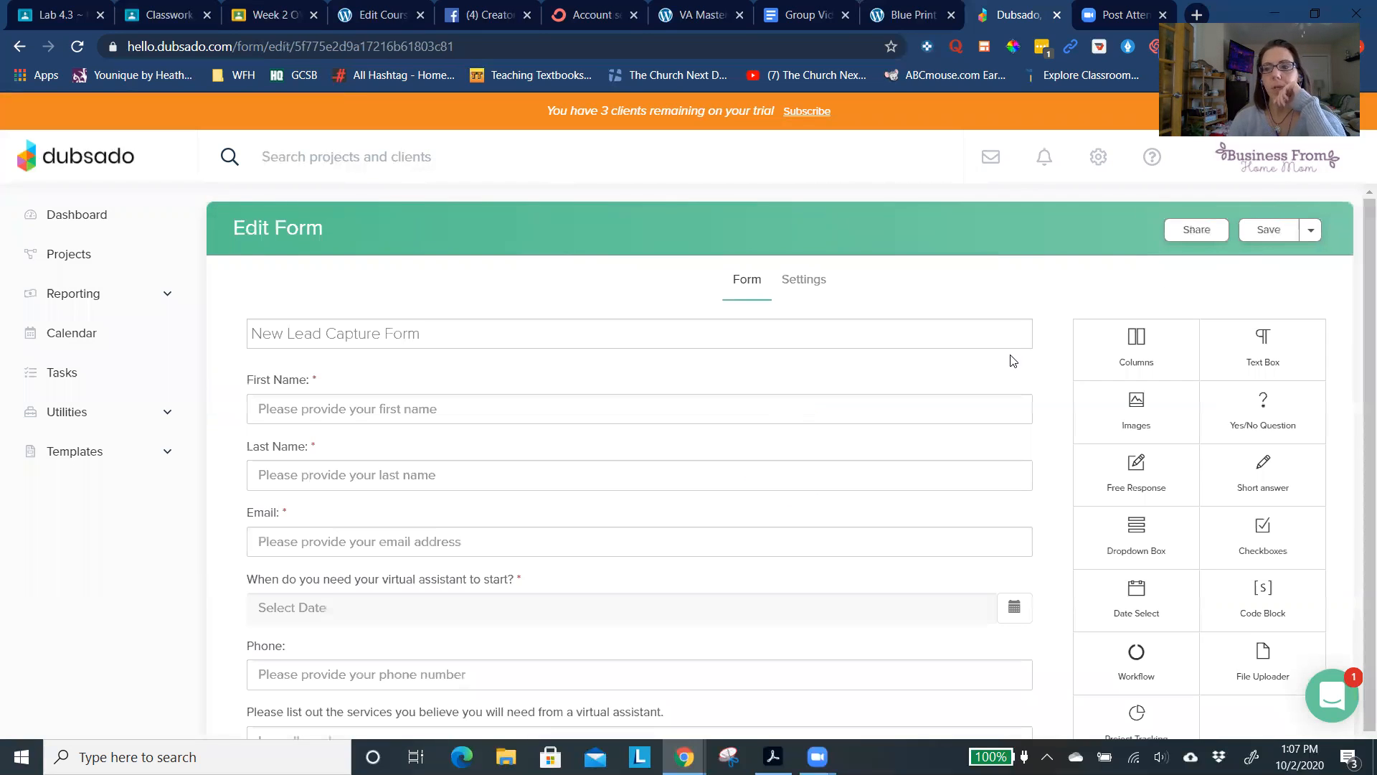
pyautogui.scroll(-1, 1193, 400)
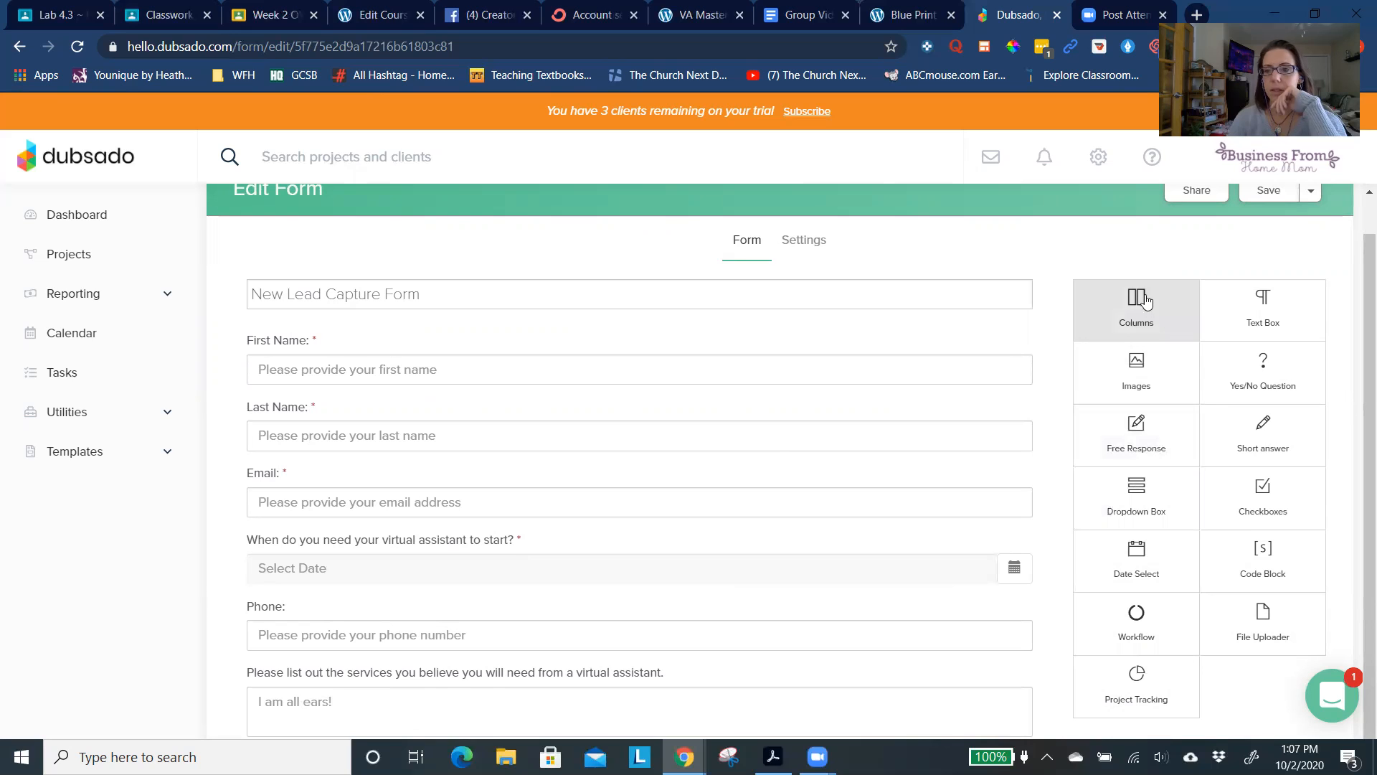
pyautogui.moveTo(1140, 379); pyautogui.dragTo(418, 345)
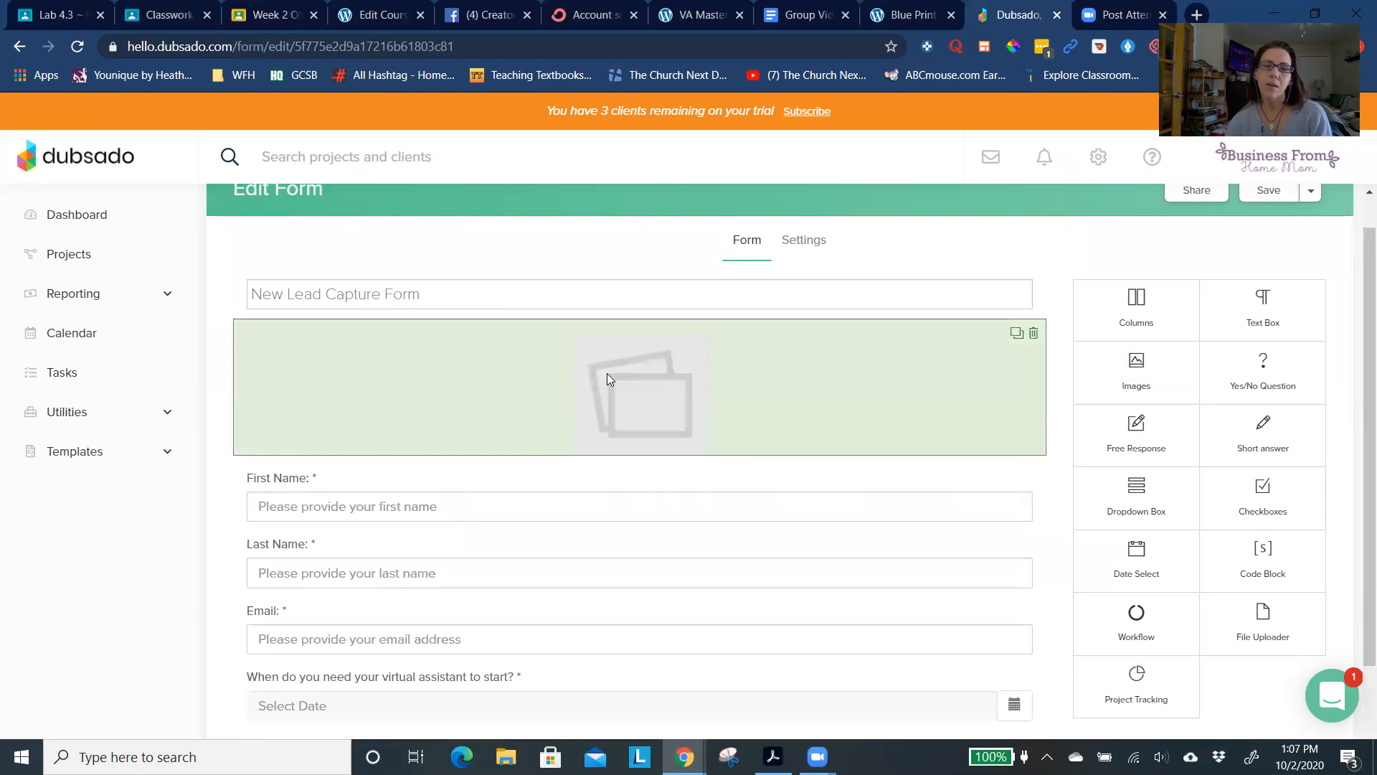
pyautogui.click(608, 378)
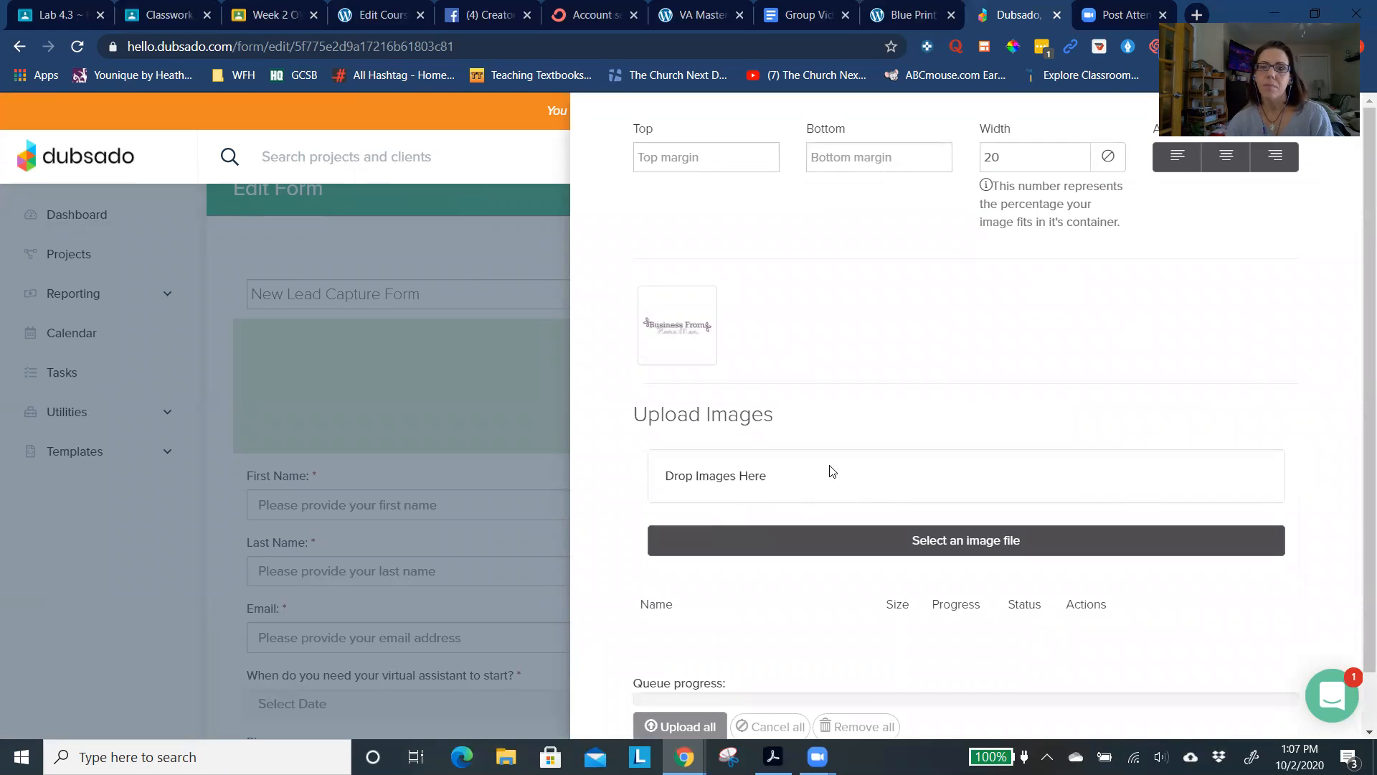
pyautogui.click(685, 308)
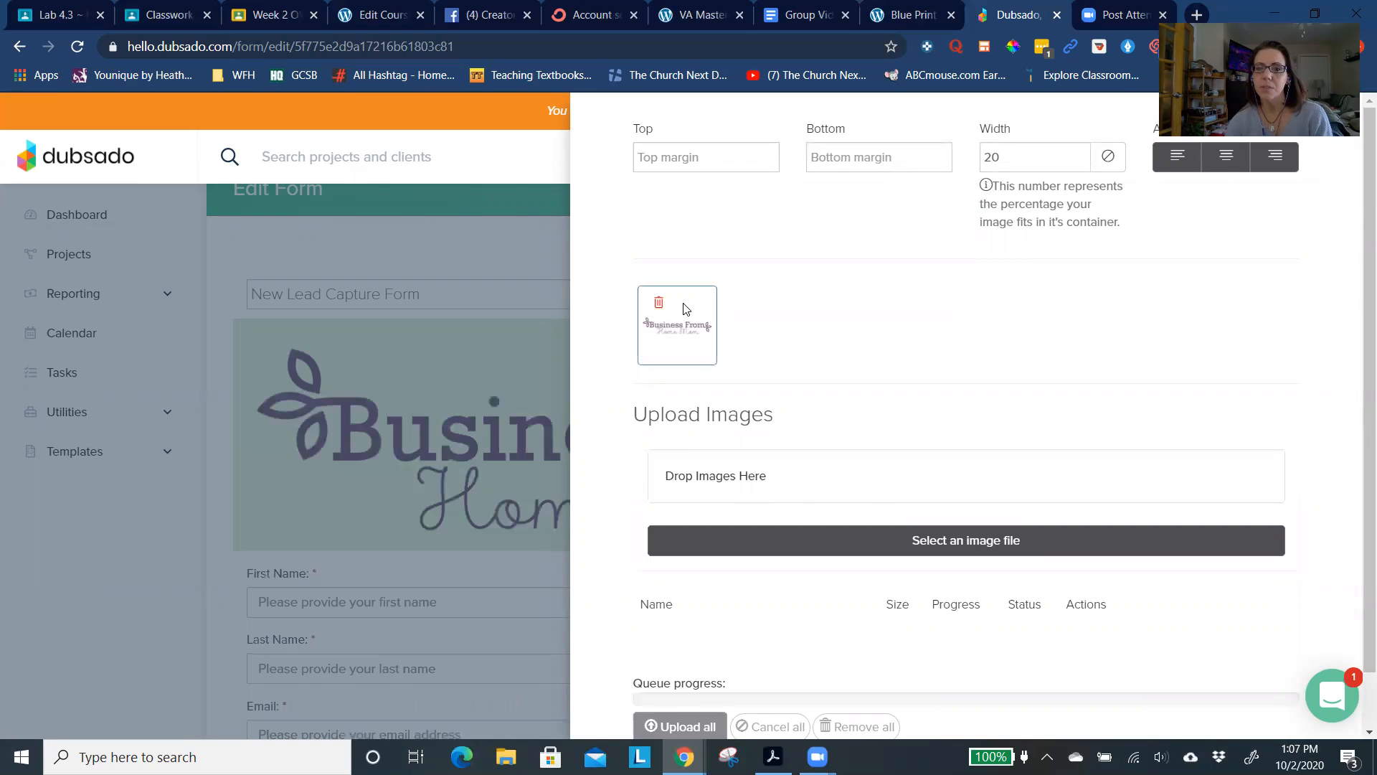
# - Look over the image upload options without choosing a file and close the image settings
pyautogui.click(895, 540)
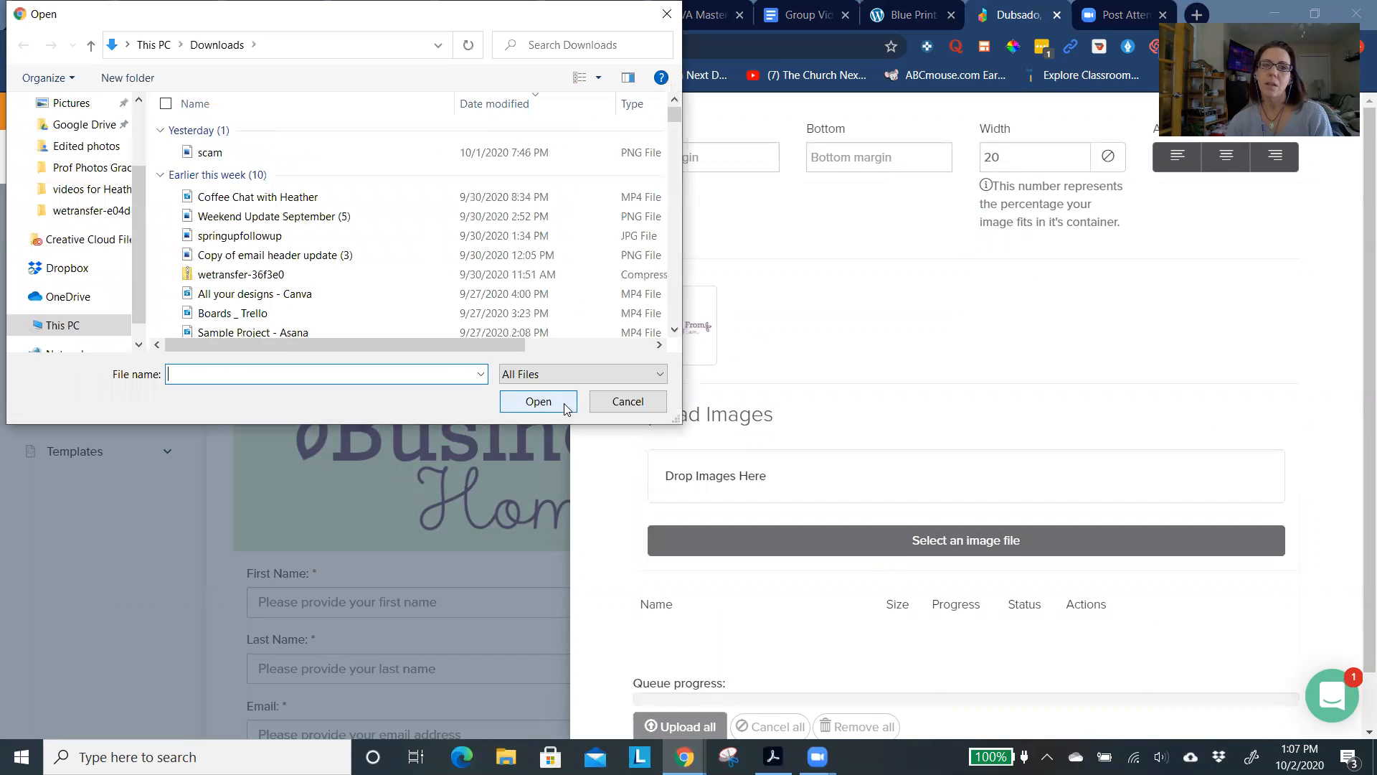
pyautogui.click(614, 402)
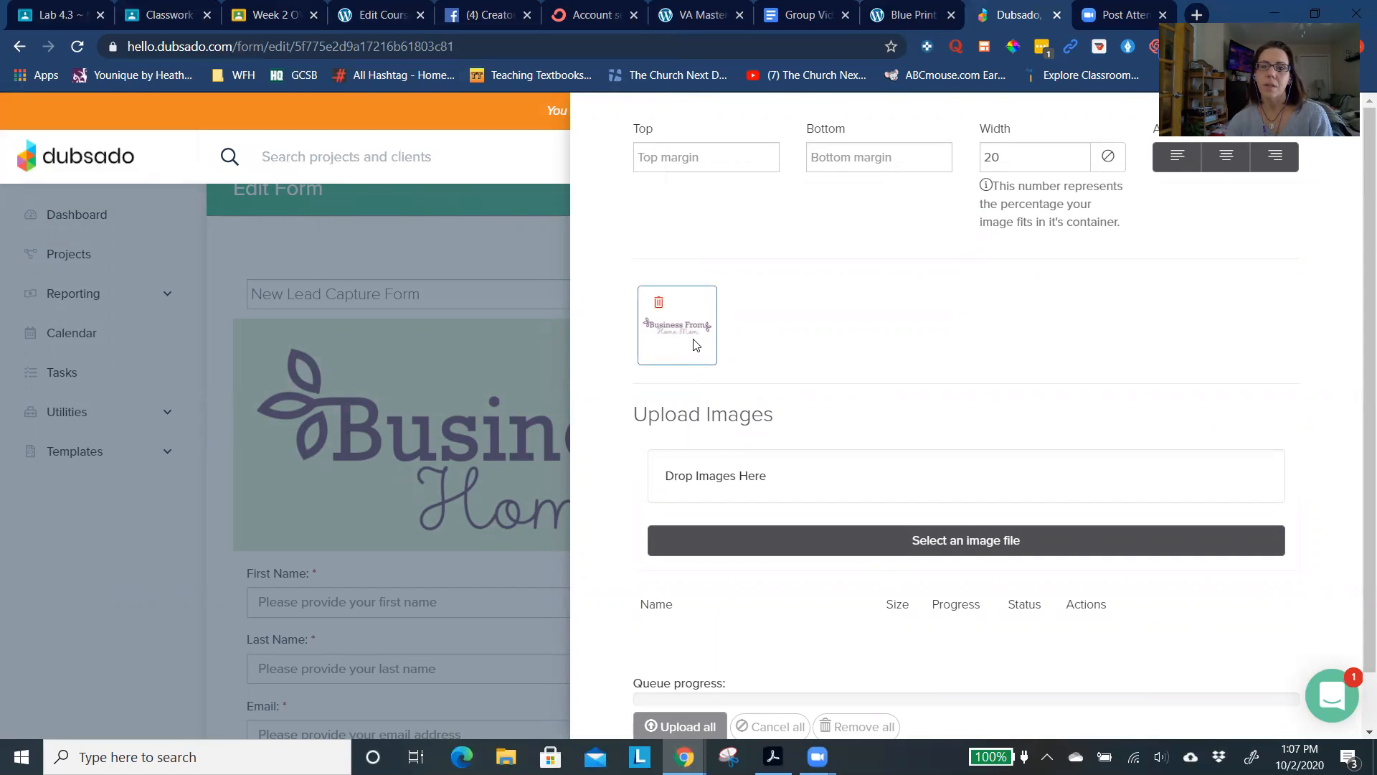
pyautogui.scroll(-1, 693, 345)
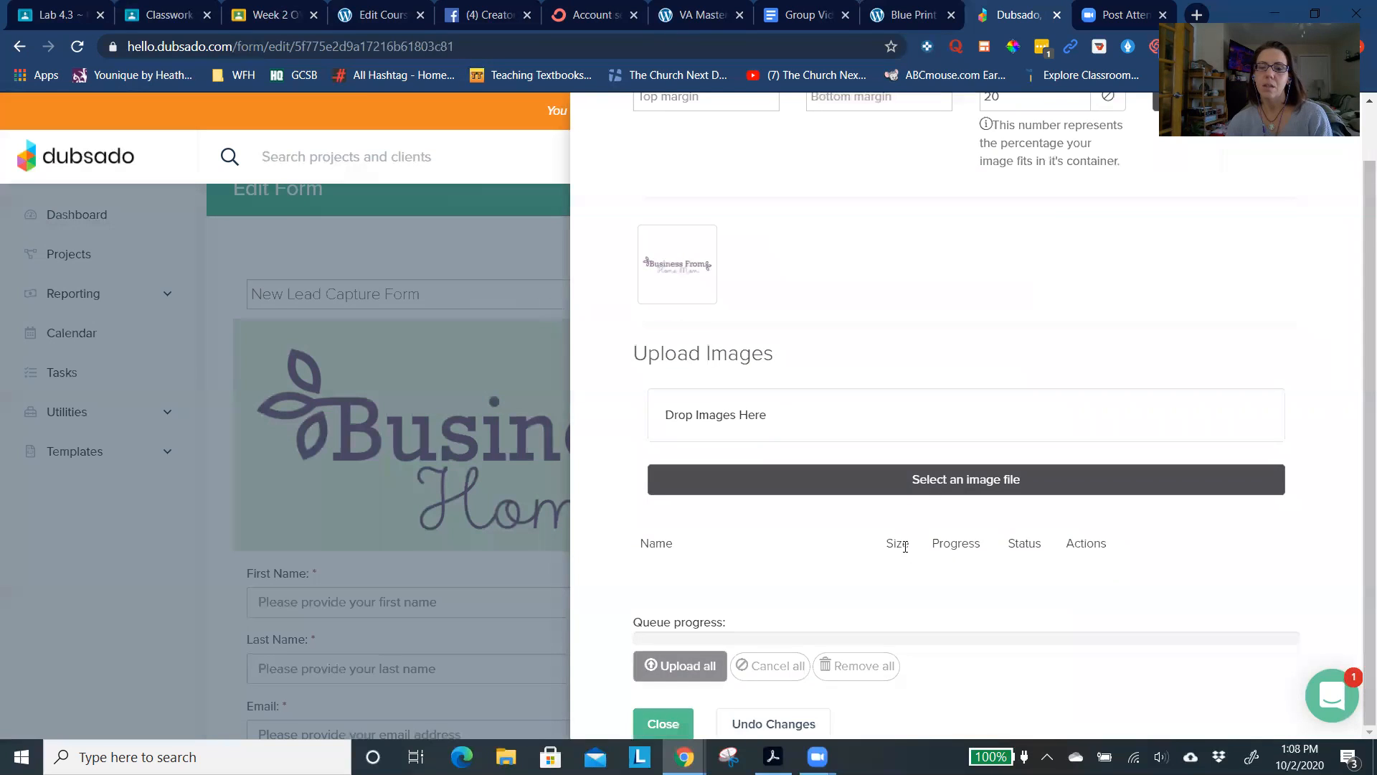
pyautogui.scroll(1, 860, 516)
pyautogui.moveTo(682, 324); pyautogui.dragTo(768, 477)
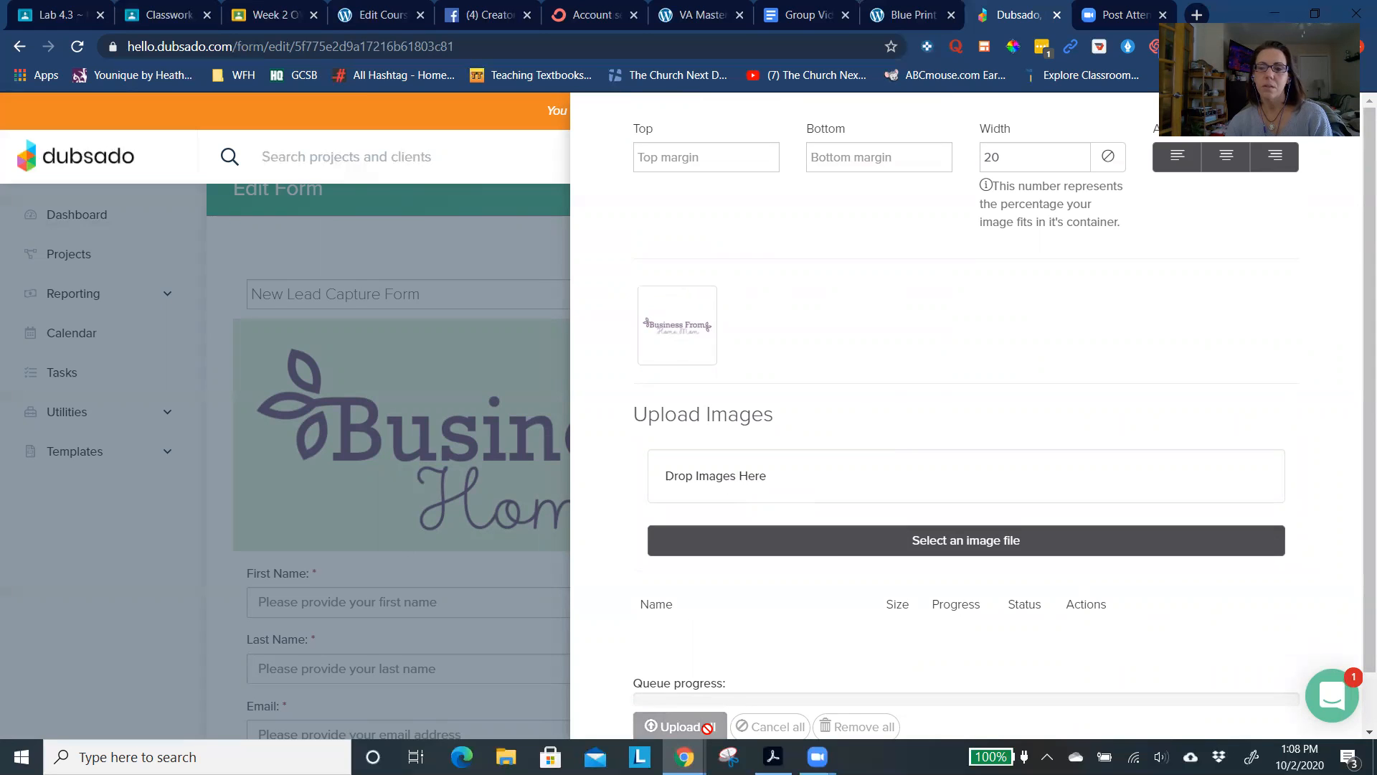
pyautogui.scroll(-1, 836, 553)
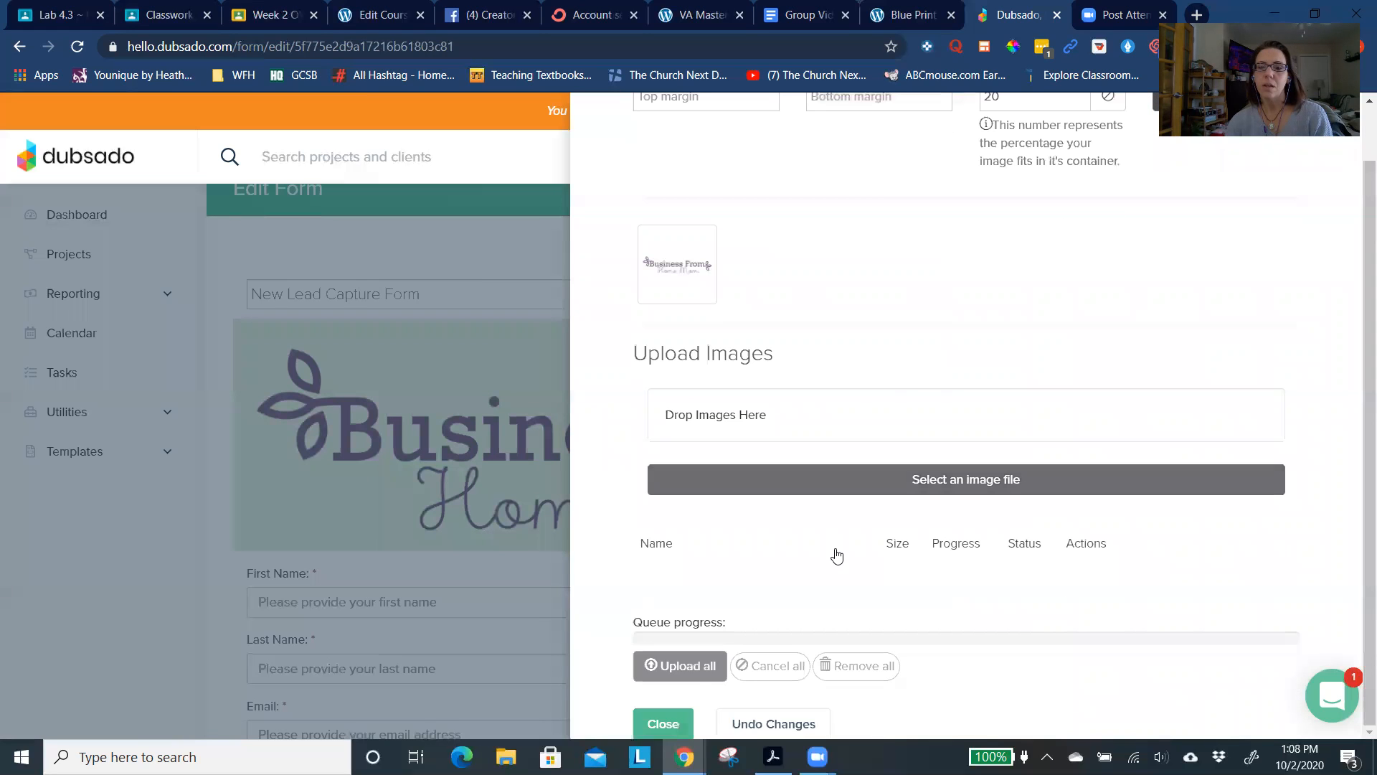
pyautogui.click(663, 724)
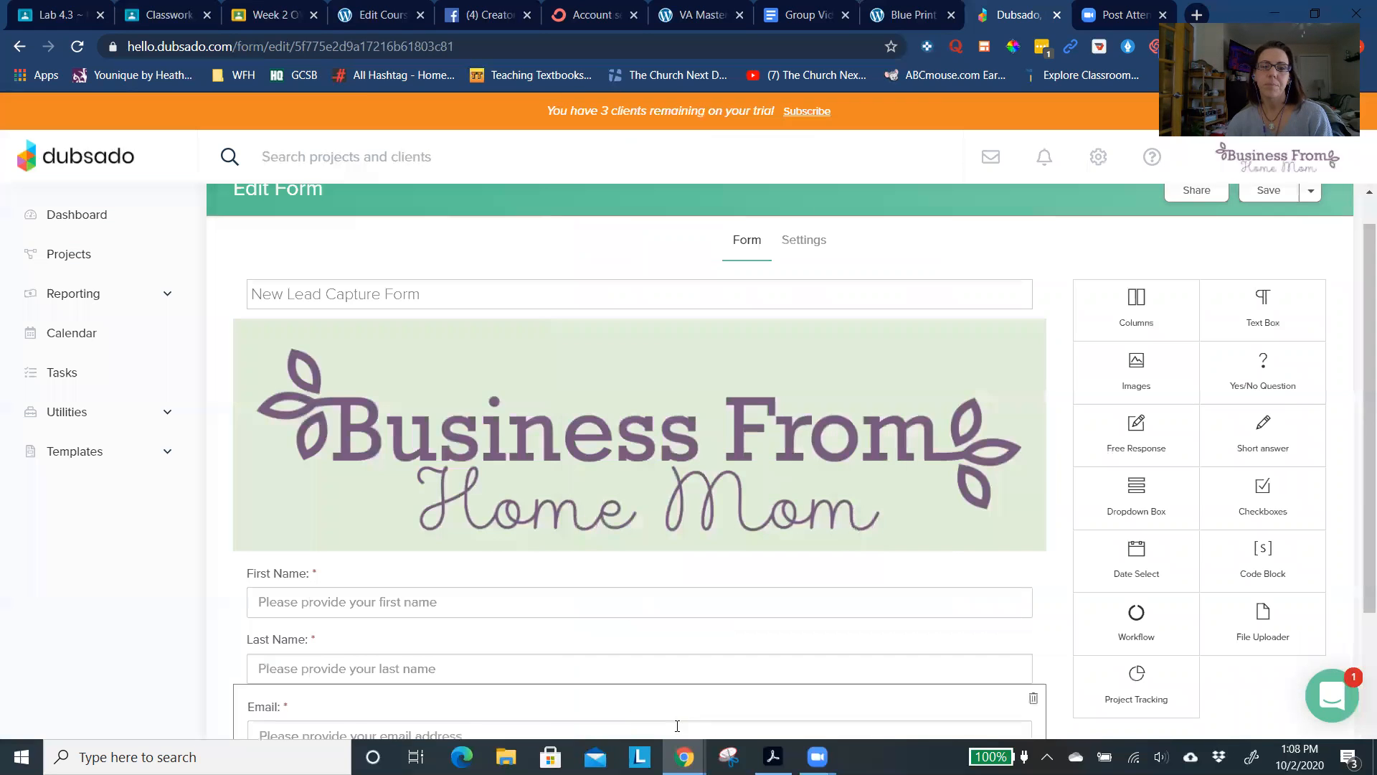
# - Set the logo image's width to 40 percent and return to the form layout to review it
pyautogui.click(793, 461)
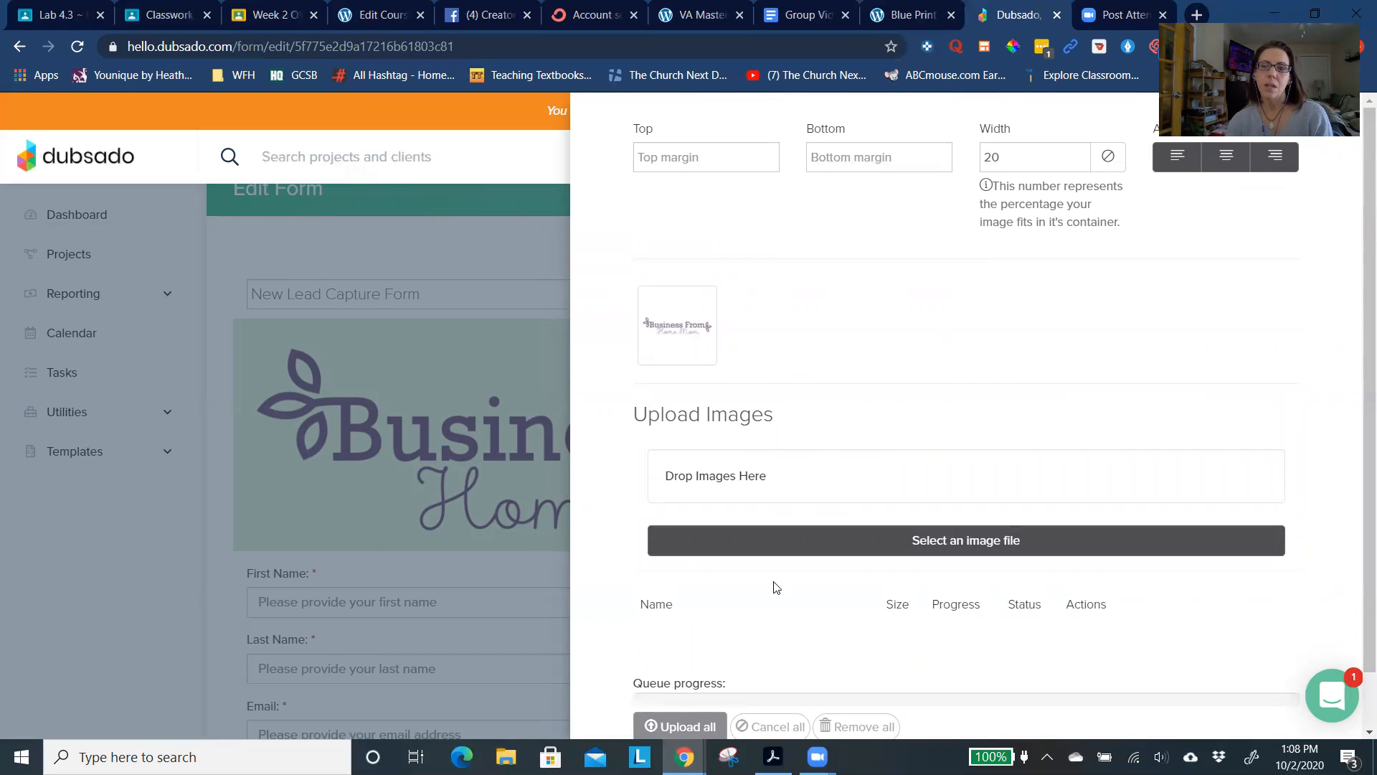
pyautogui.click(1080, 161)
pyautogui.click(1079, 161)
pyautogui.click(1079, 162)
pyautogui.click(1080, 154)
pyautogui.doubleClick(1079, 153)
pyautogui.tripleClick(1080, 153)
pyautogui.tripleClick(1079, 153)
pyautogui.doubleClick(1080, 154)
pyautogui.doubleClick(1080, 153)
pyautogui.tripleClick(1079, 153)
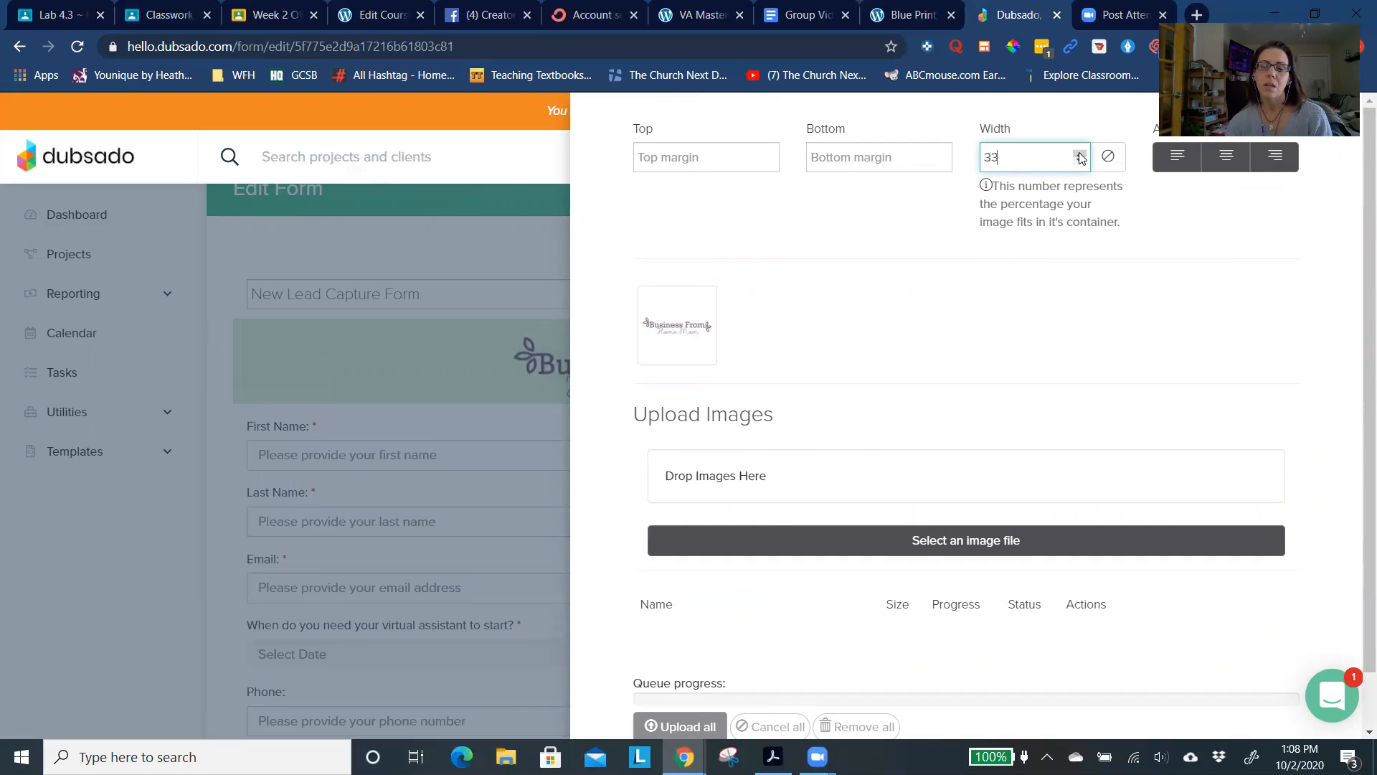
pyautogui.click(1080, 154)
pyautogui.tripleClick(1079, 154)
pyautogui.doubleClick(1079, 153)
pyautogui.click(1080, 154)
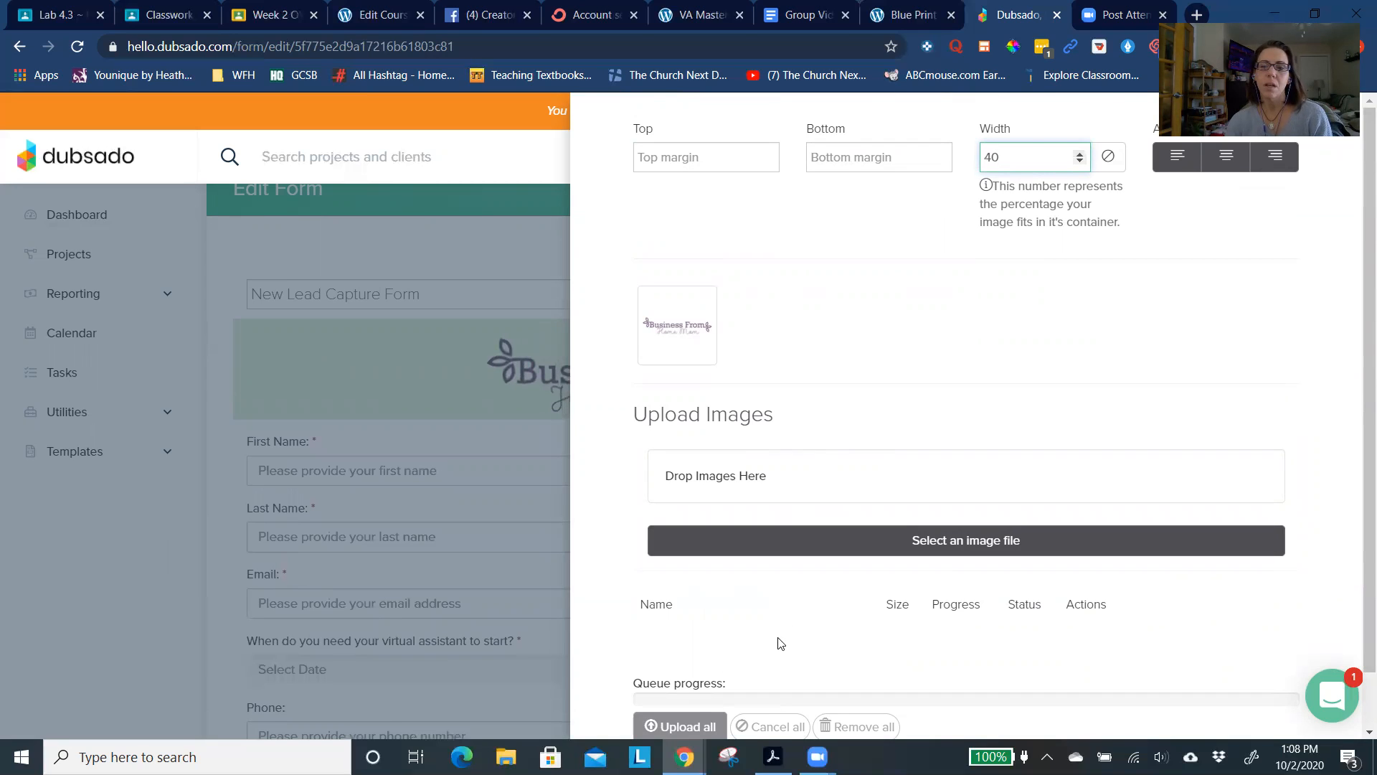
pyautogui.scroll(-1, 782, 645)
pyautogui.click(660, 724)
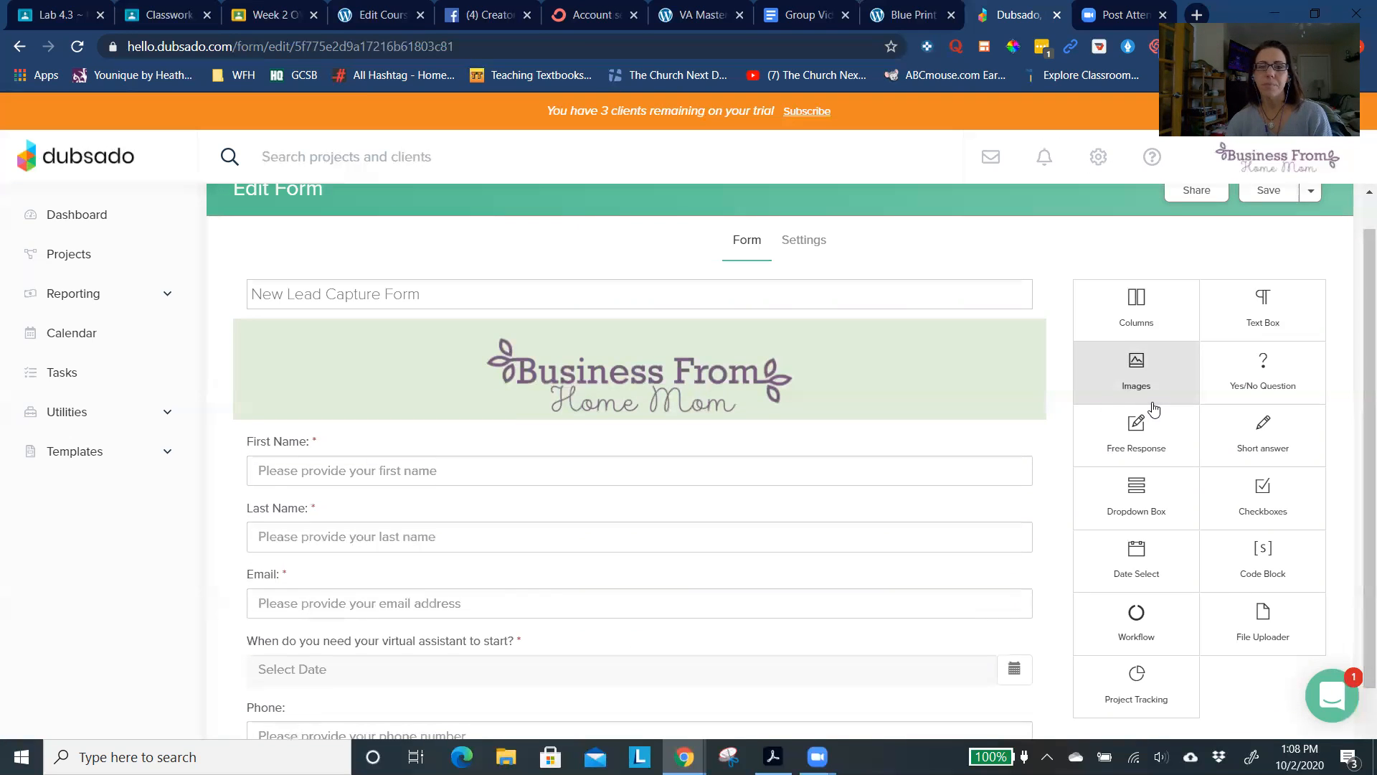
pyautogui.scroll(-2, 1153, 408)
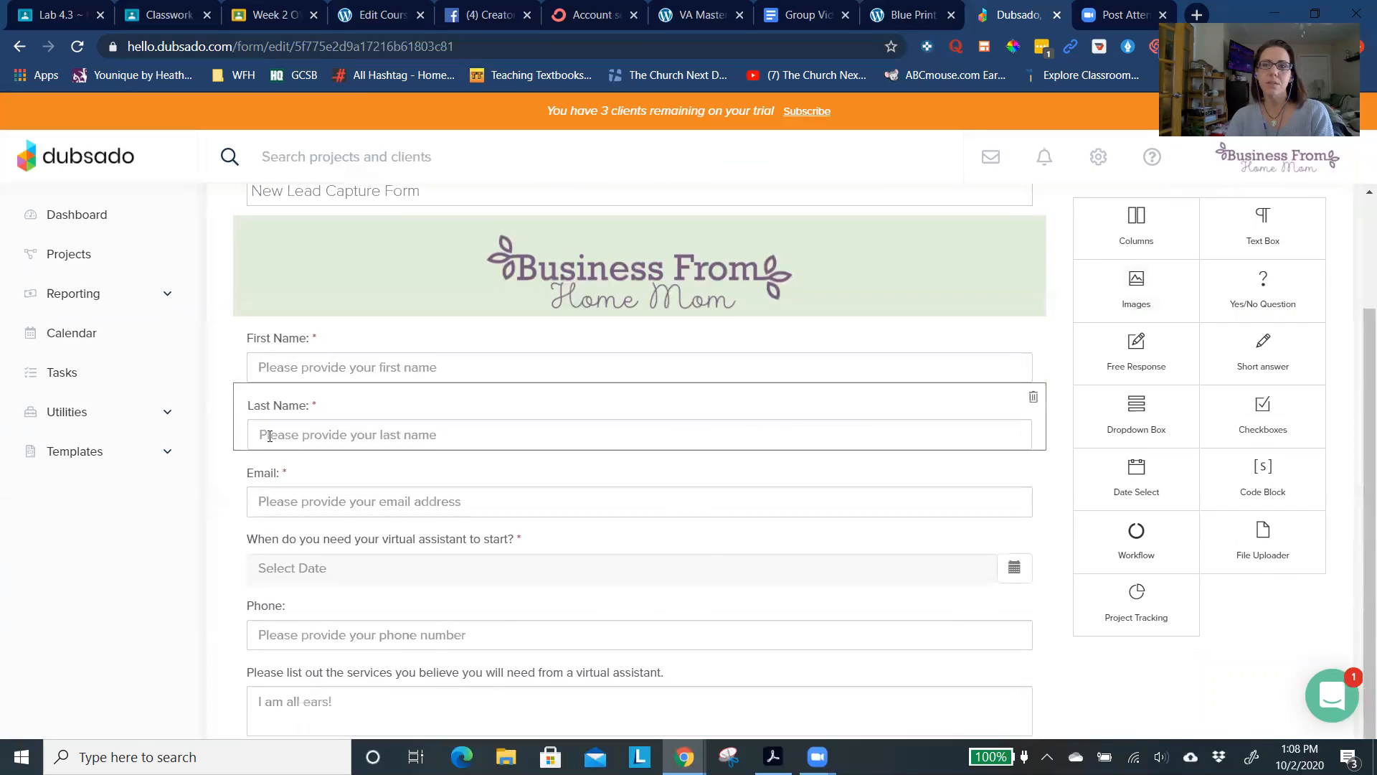
pyautogui.scroll(2, 265, 435)
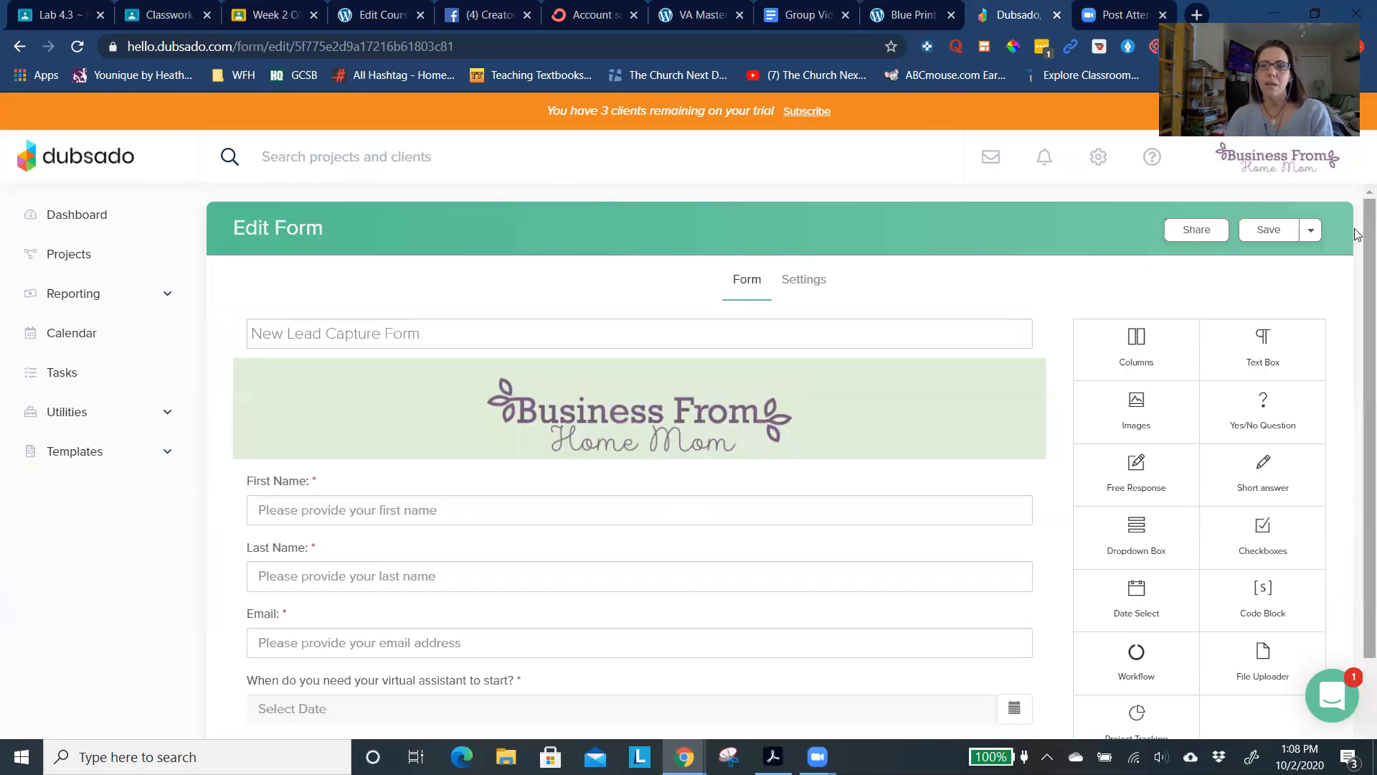
# - Save the edited lead capture form and go back to the list of form templates
pyautogui.click(1270, 239)
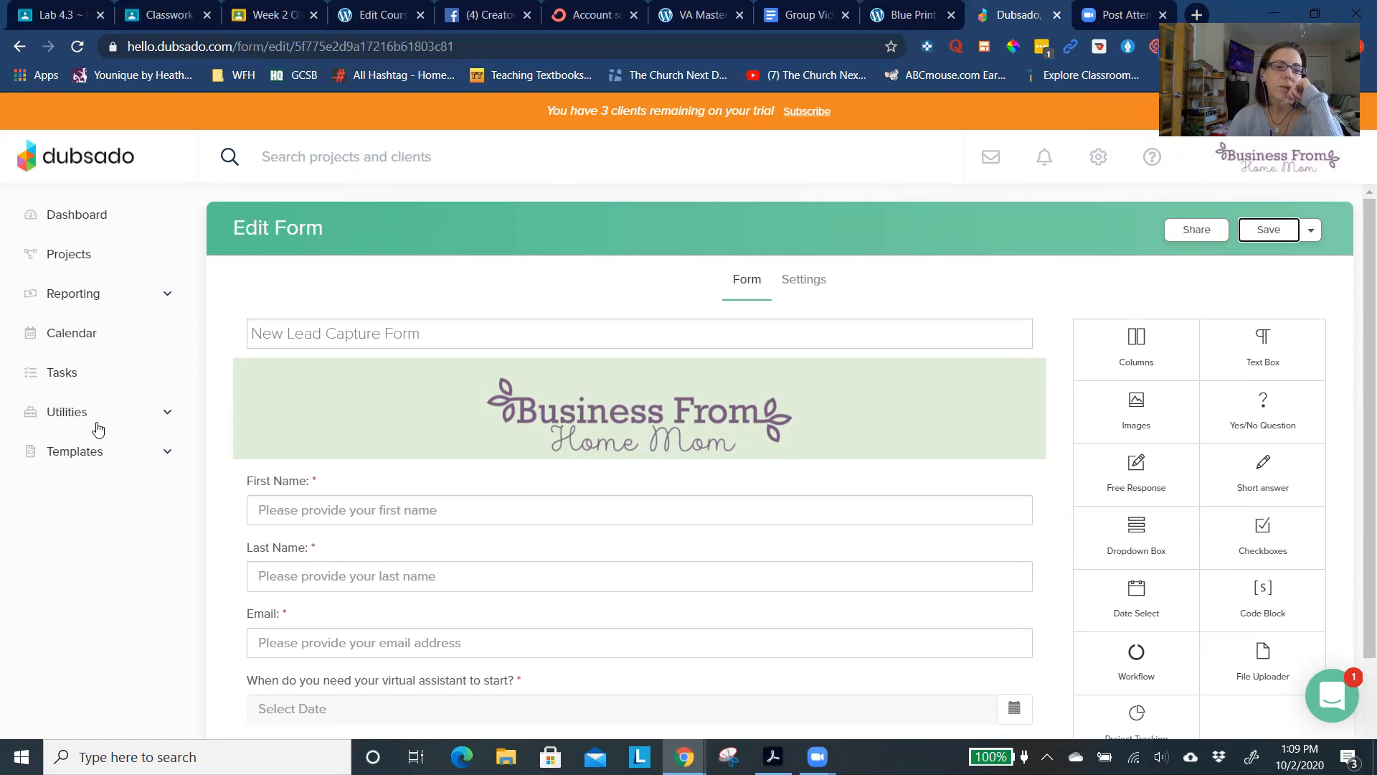
pyautogui.click(91, 452)
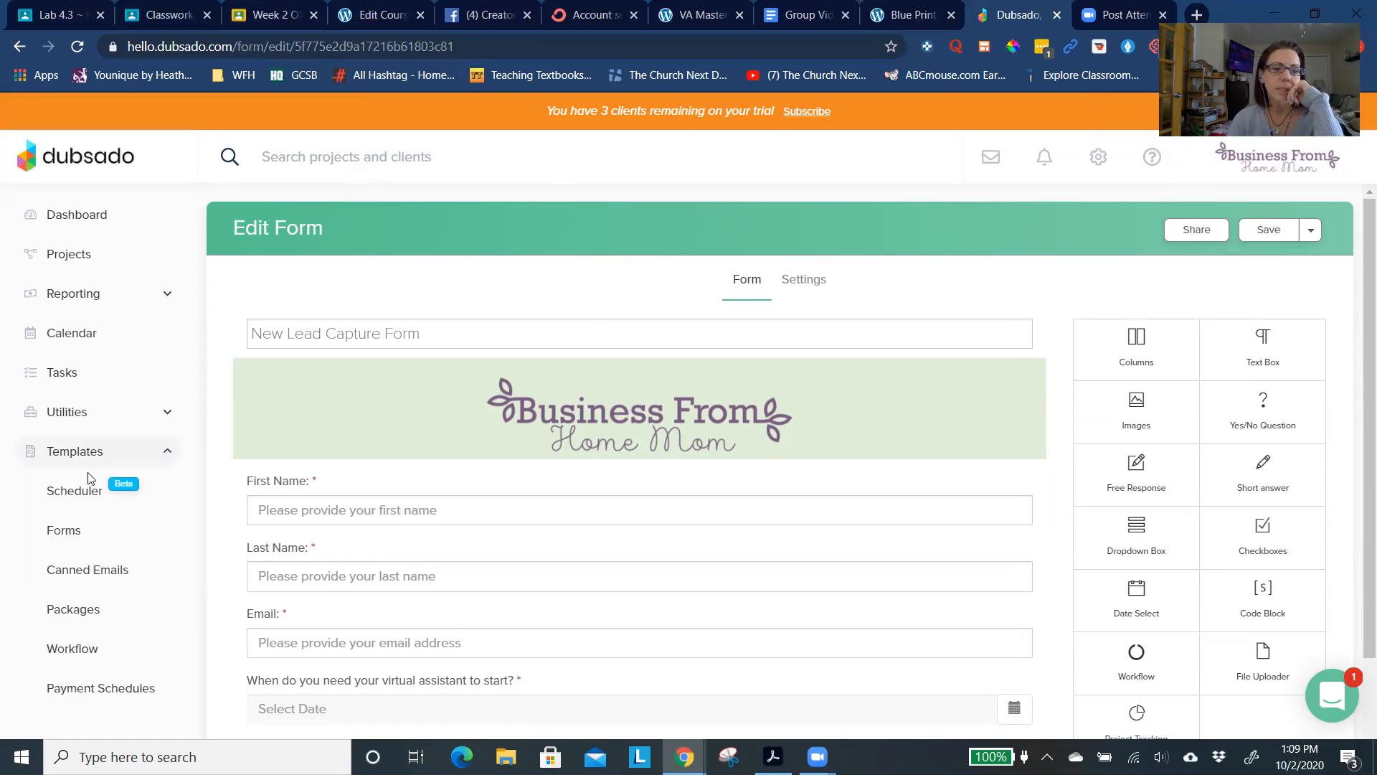
pyautogui.click(64, 530)
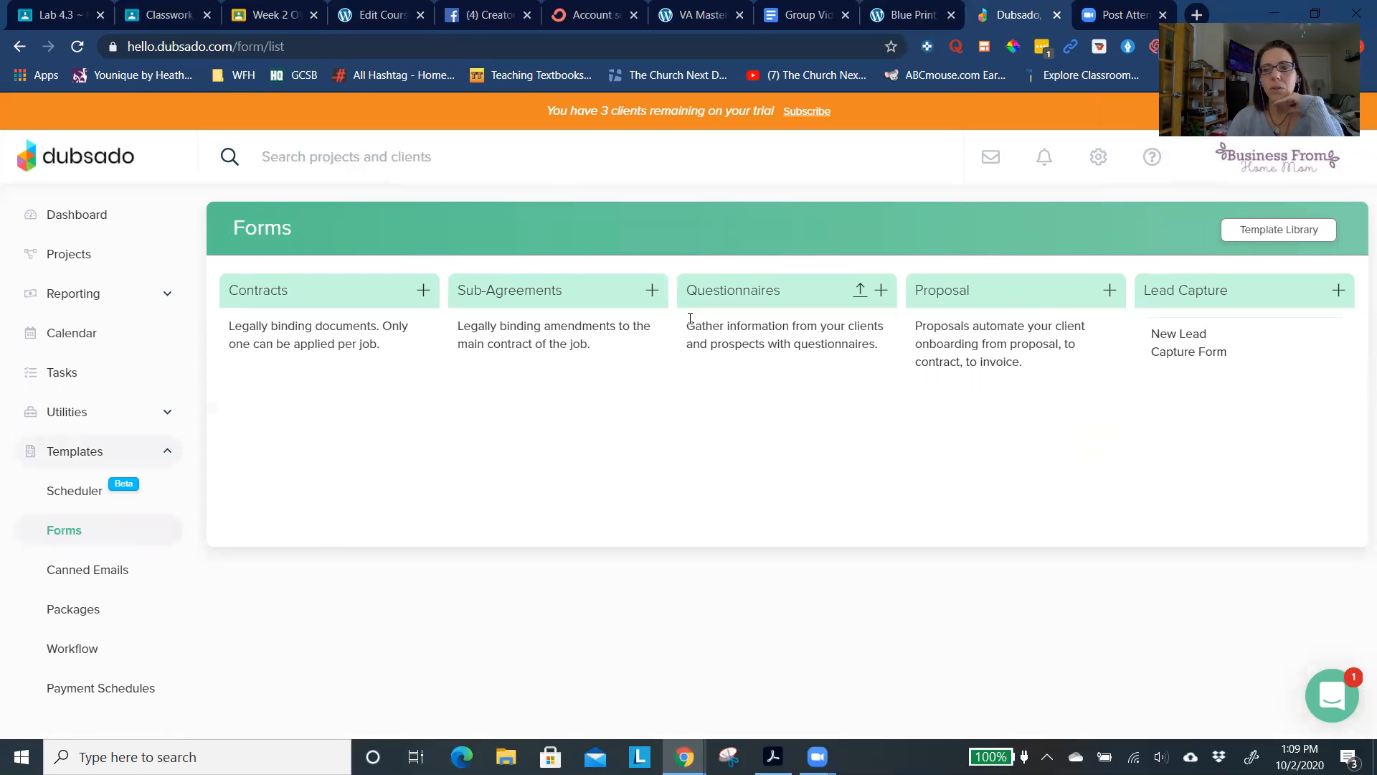
pyautogui.moveTo(1229, 354)
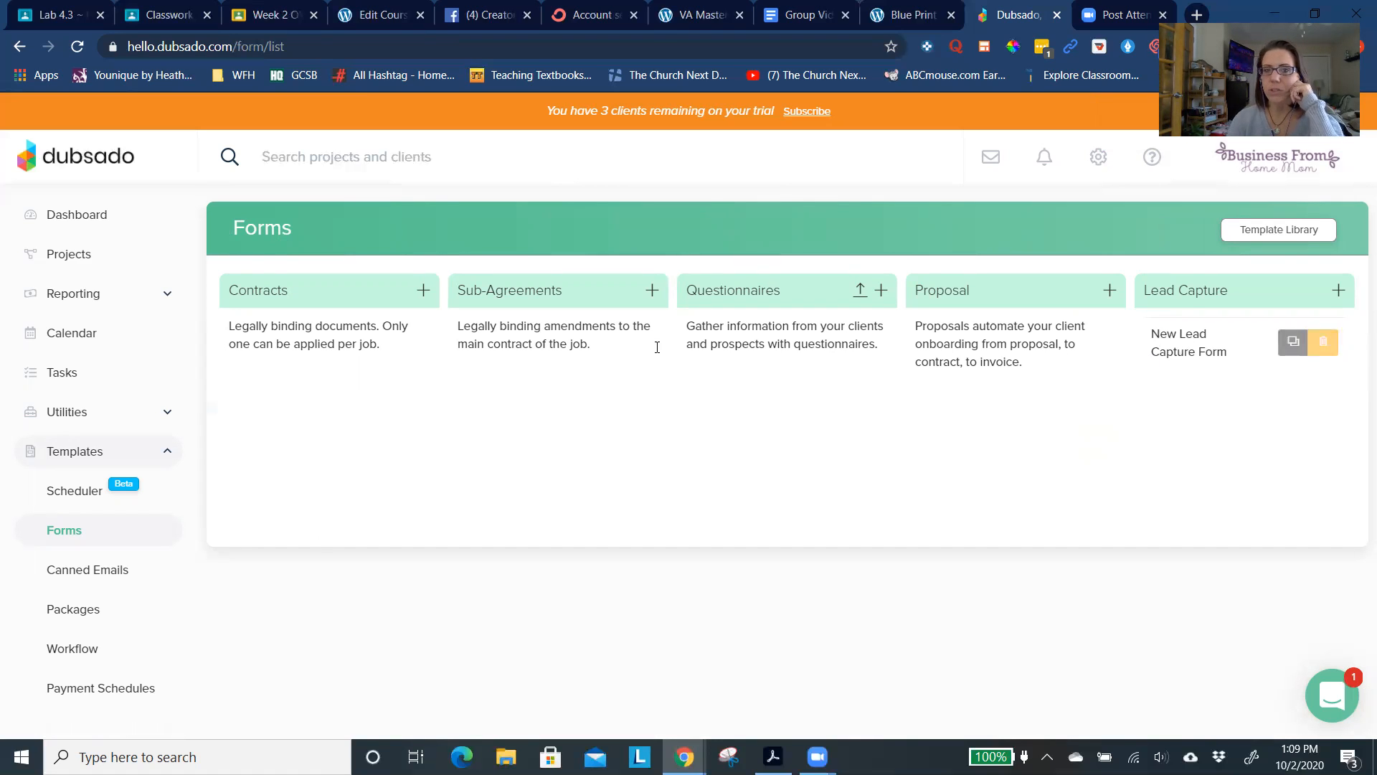
# - Create a package named "10 Hour General VA" and start a new line item in it
pyautogui.click(73, 609)
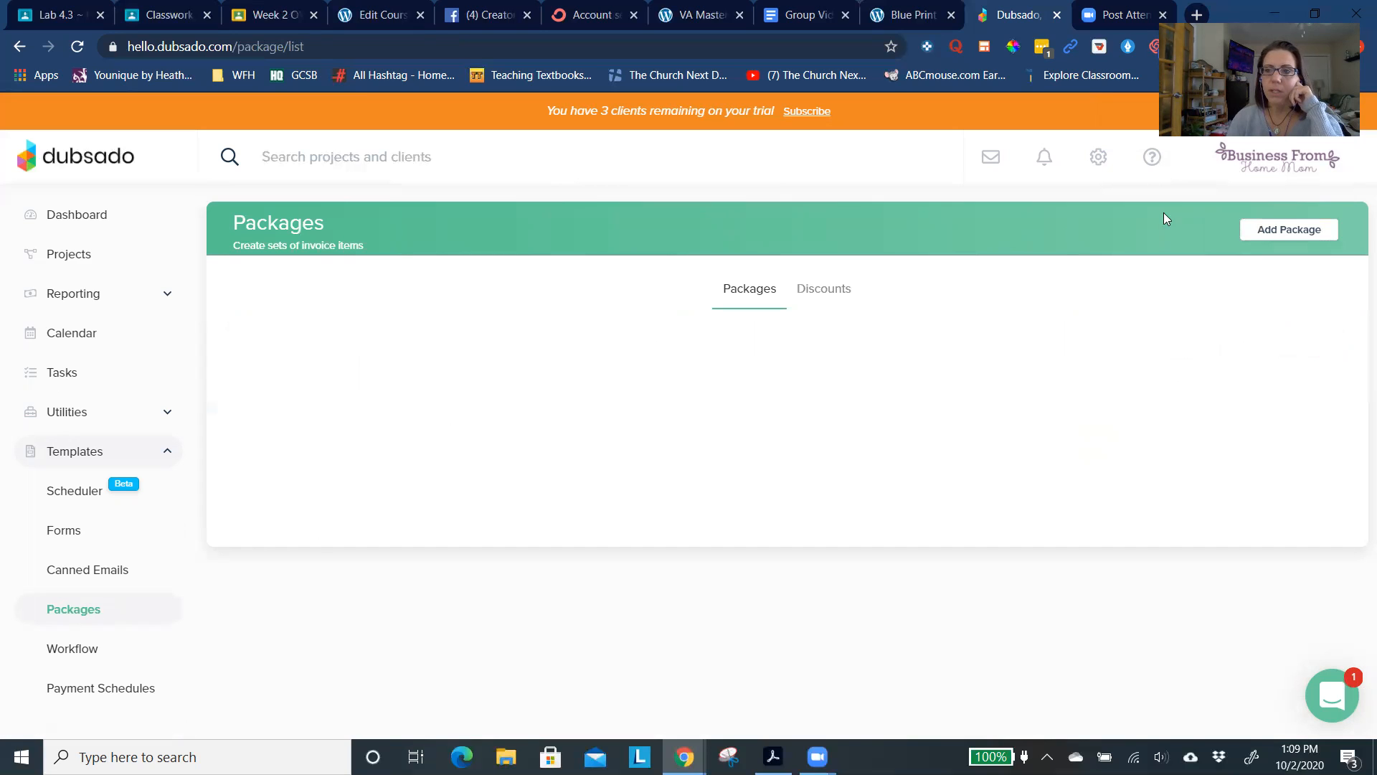
pyautogui.click(1283, 236)
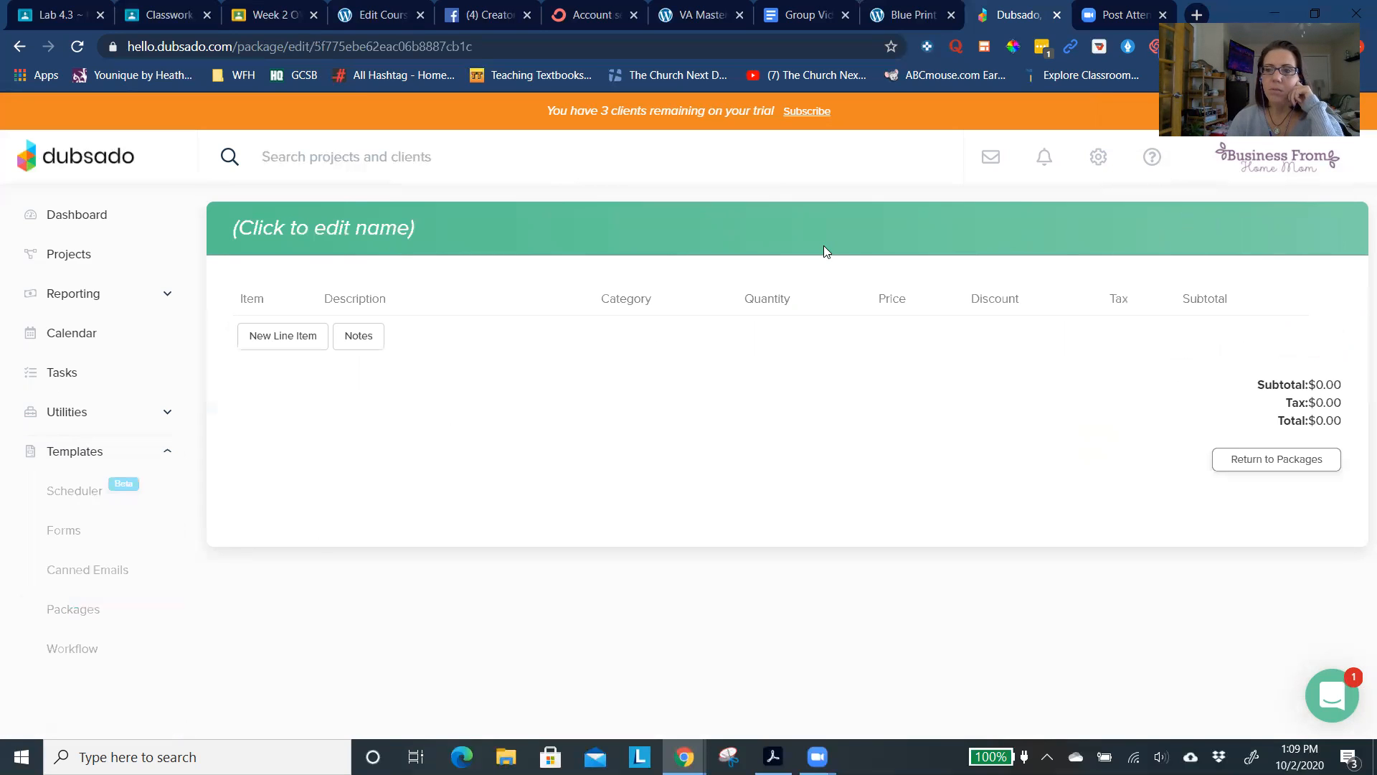
pyautogui.click(305, 348)
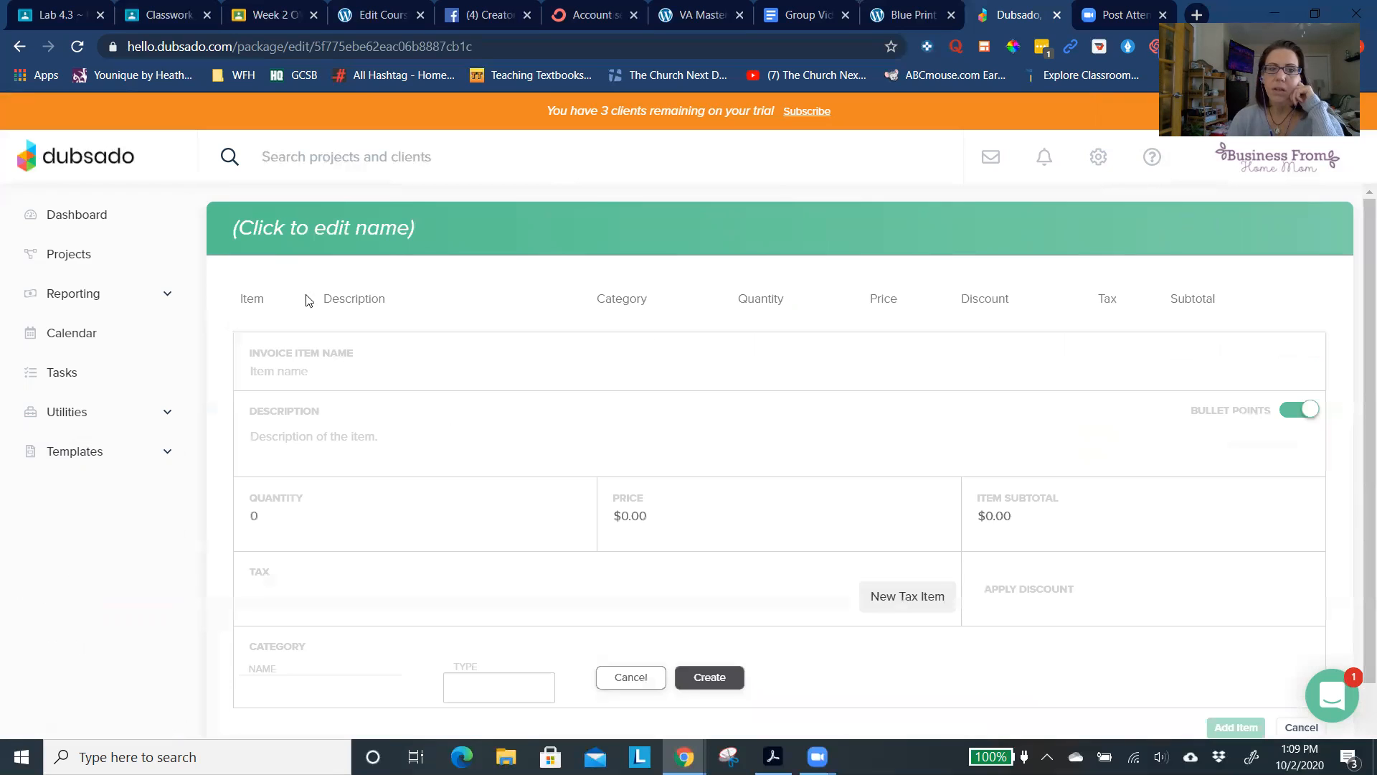
pyautogui.click(338, 233)
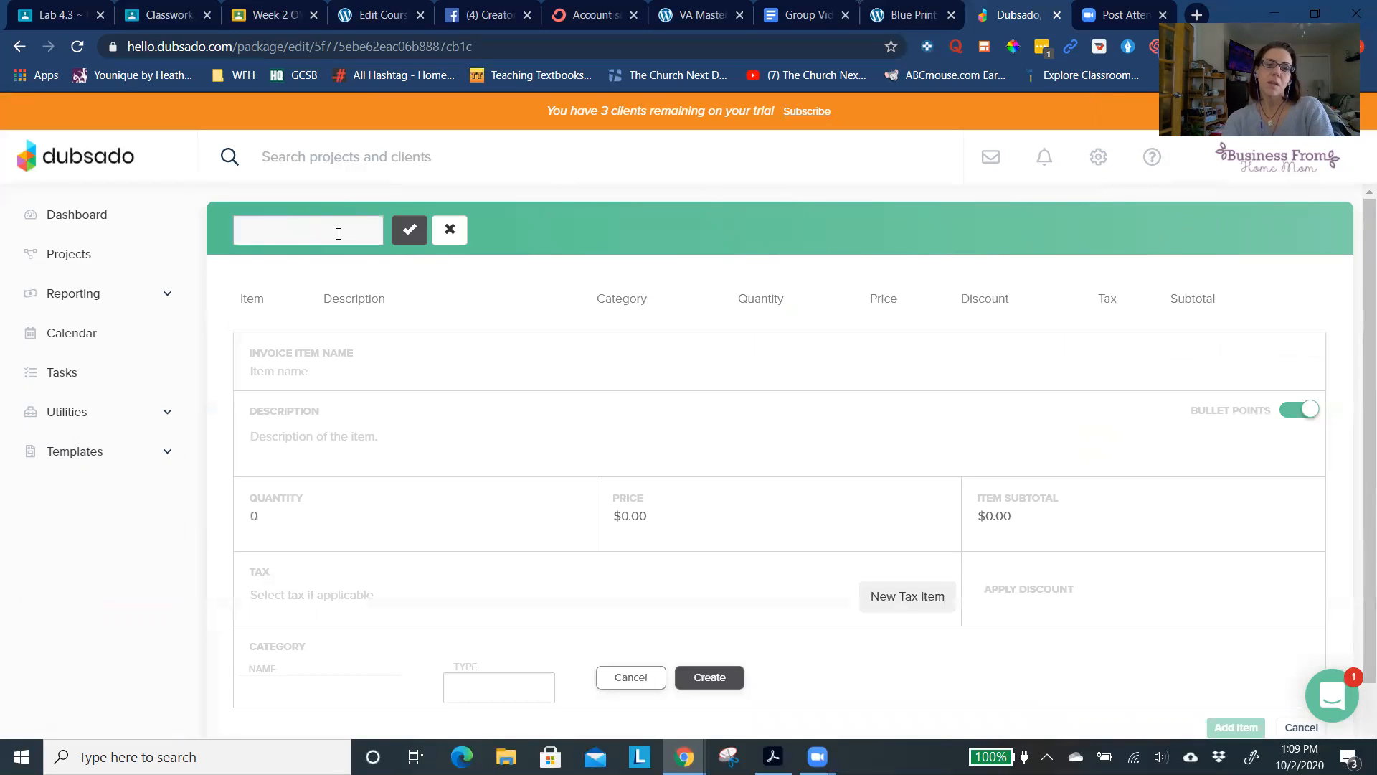
pyautogui.write('10 Hour General VA')
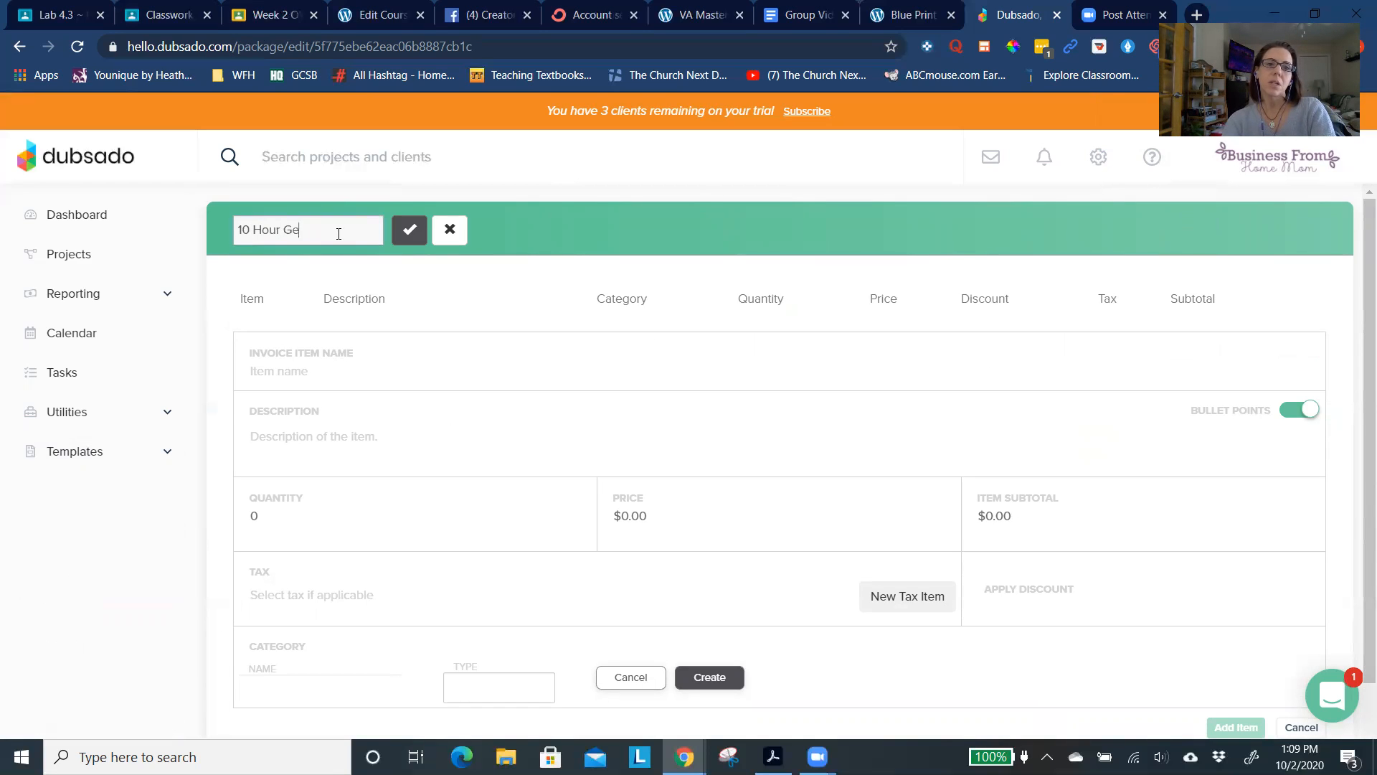
pyautogui.click(410, 229)
# - Name the package's invoice item "10 Hour General VA"
pyautogui.click(346, 378)
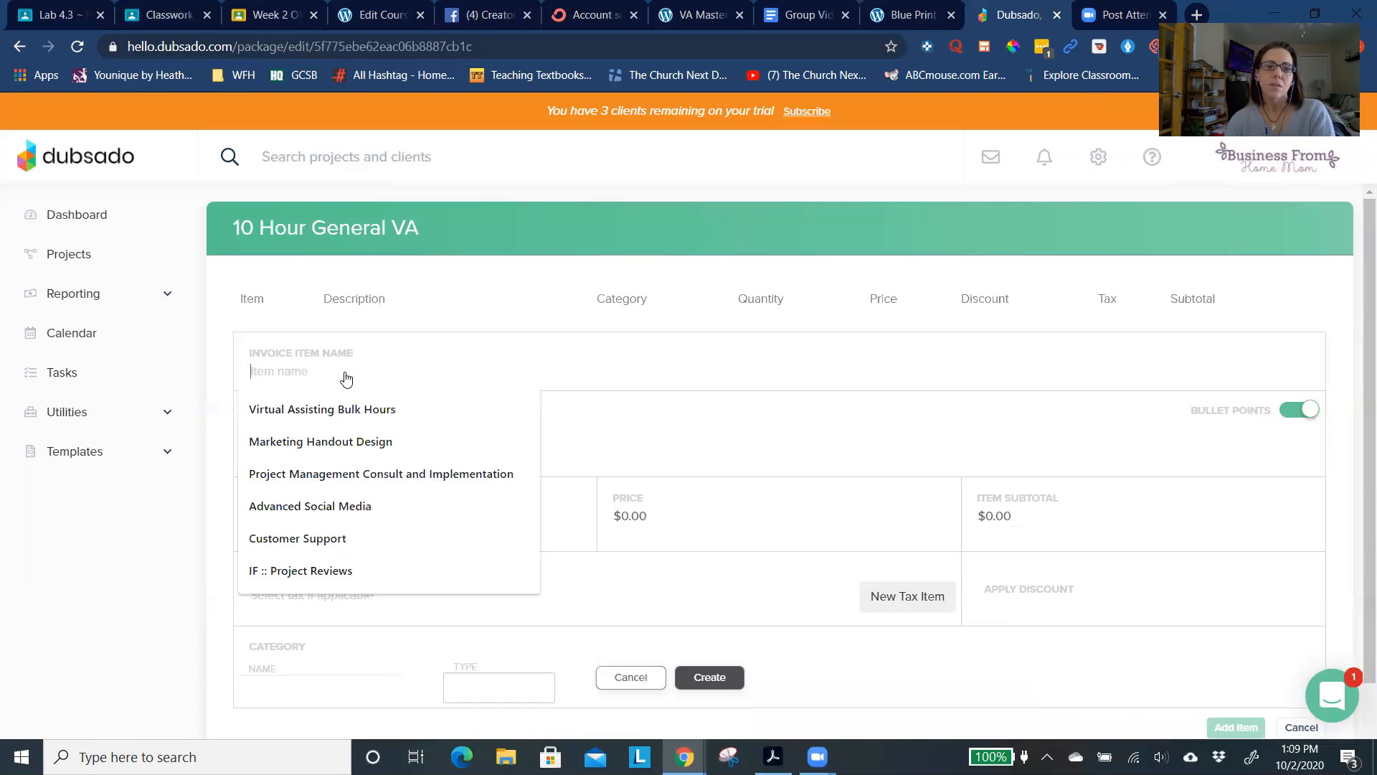
pyautogui.write('10 Hour General VA')
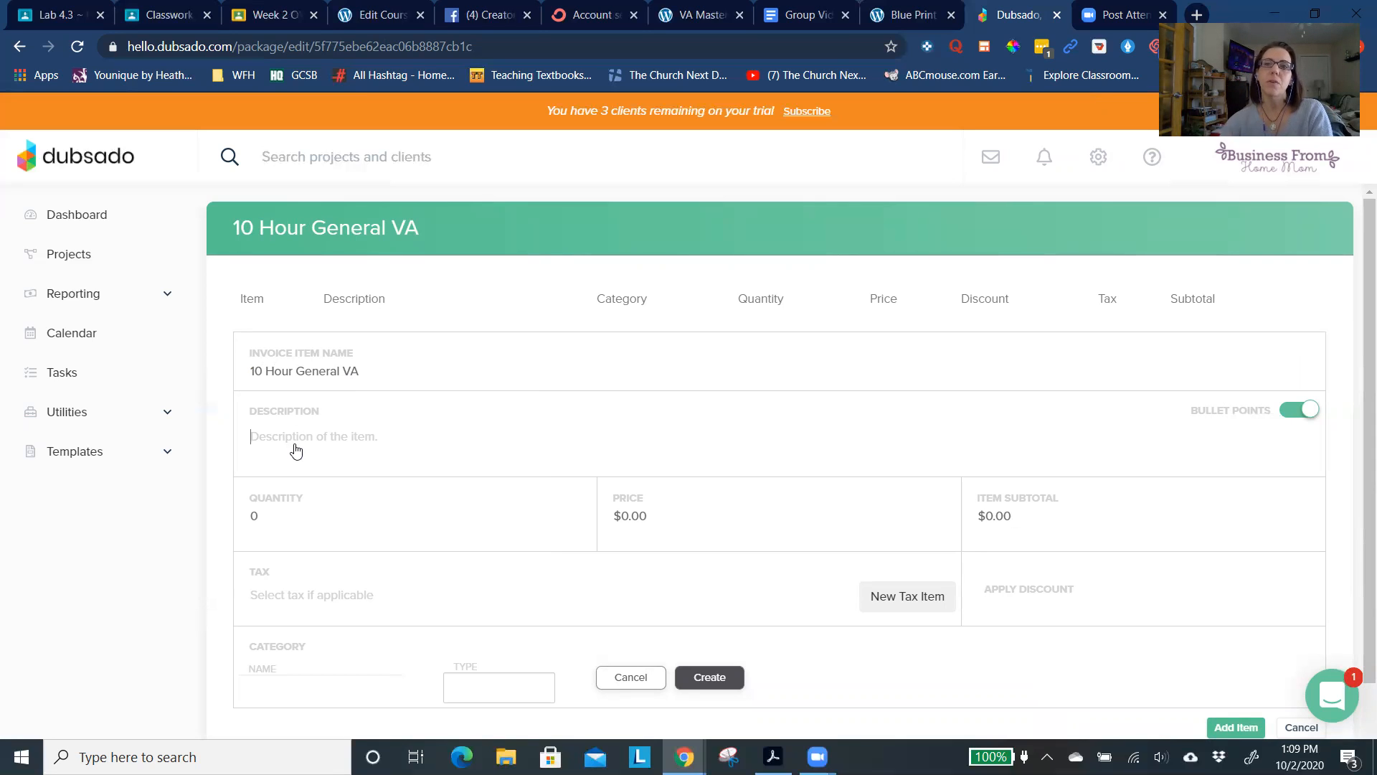
# - Enter "10 Hours Monthly virtual assisting" as the first line of the item's description
pyautogui.write('10 HOurs')
pyautogui.press('BackSpace')
pyautogui.press('BackSpace')
pyautogui.press('BackSpace')
pyautogui.press('BackSpace')
pyautogui.press('BackSpace')
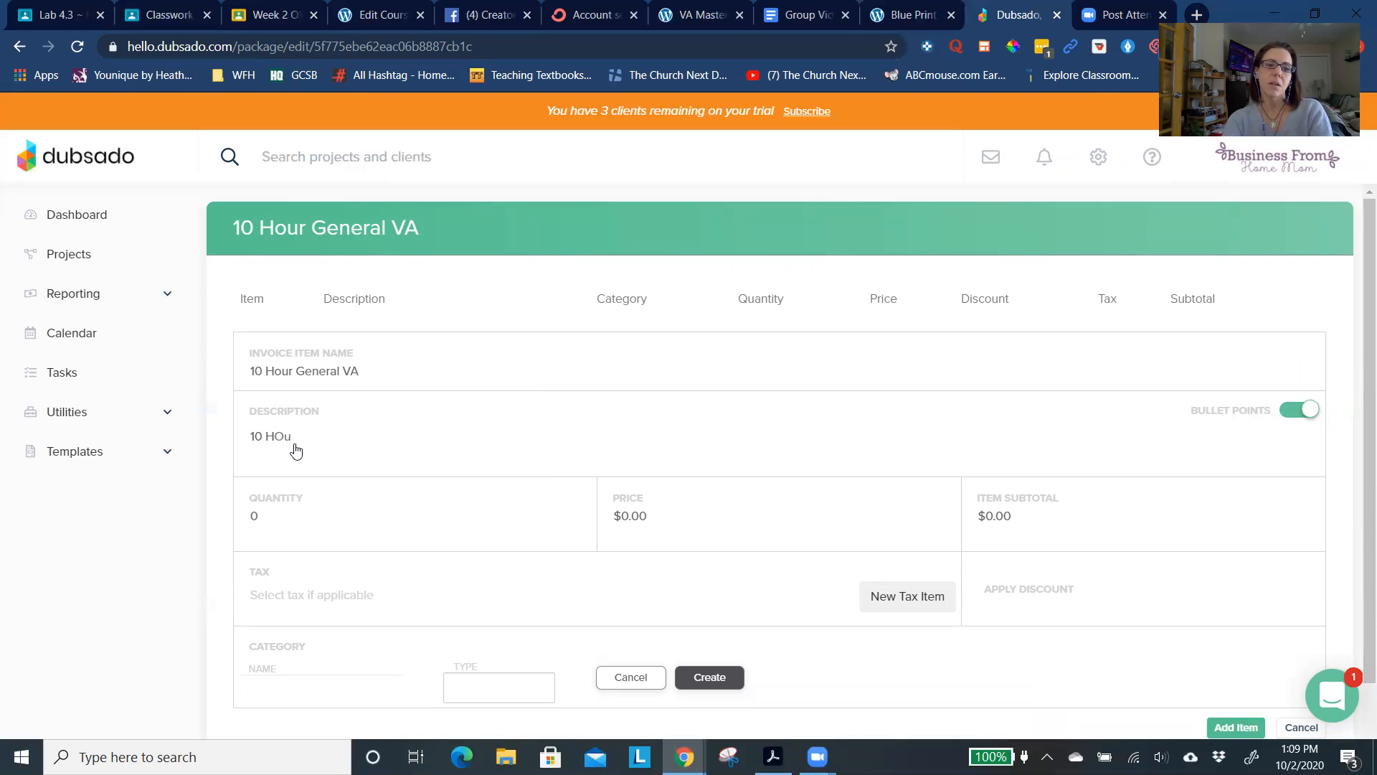
pyautogui.write('ours of')
pyautogui.press('BackSpace')
pyautogui.press('BackSpace')
pyautogui.press('BackSpace')
pyautogui.write('m')
pyautogui.press('BackSpace')
pyautogui.write('Monthly virtual assisting')
pyautogui.press('Return')
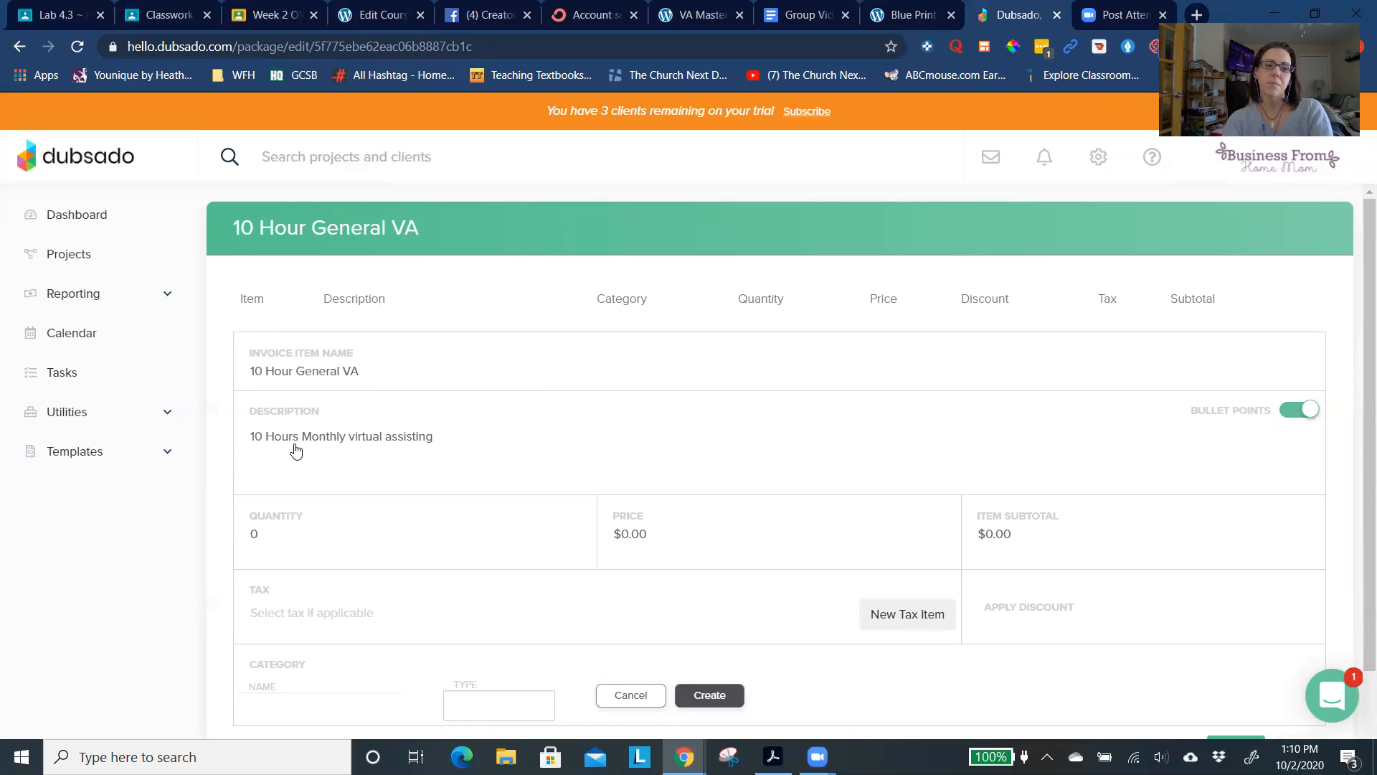
# - Add the description lines "Email marketing", "Social Engagement" and "Posting on Insta" to the item
pyautogui.write('Email marketing, social engagme')
pyautogui.press('BackSpace')
pyautogui.press('BackSpace')
pyautogui.write('ement,')
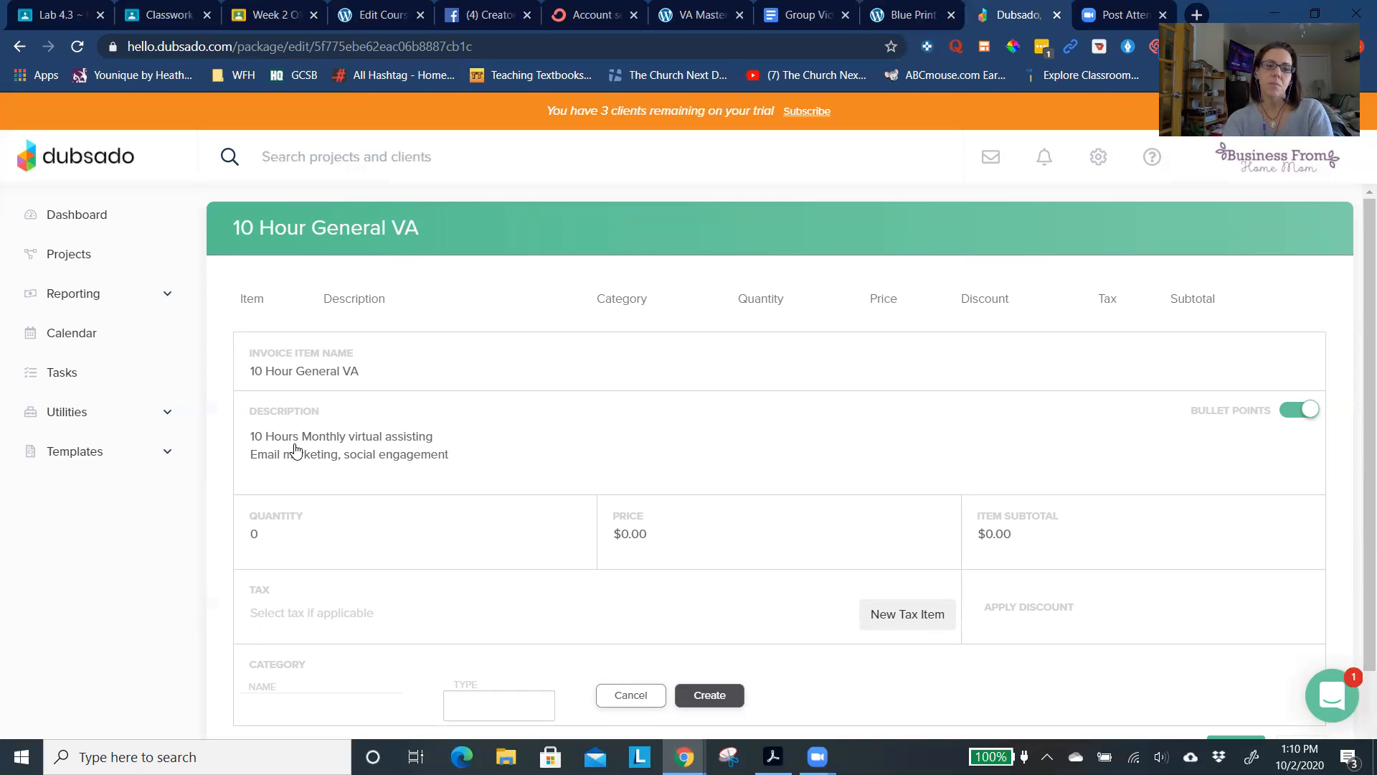
pyautogui.press('BackSpace')
pyautogui.press('BackSpace')
pyautogui.press('BackSpace')
pyautogui.press('BackSpace')
pyautogui.press('BackSpace')
pyautogui.press('BackSpace')
pyautogui.press('BackSpace')
pyautogui.press('BackSpace')
pyautogui.press('BackSpace')
pyautogui.press('BackSpace')
pyautogui.press('BackSpace')
pyautogui.press('BackSpace')
pyautogui.press('BackSpace')
pyautogui.press('BackSpace')
pyautogui.press('BackSpace')
pyautogui.press('BackSpace')
pyautogui.press('BackSpace')
pyautogui.press('BackSpace')
pyautogui.press('BackSpace')
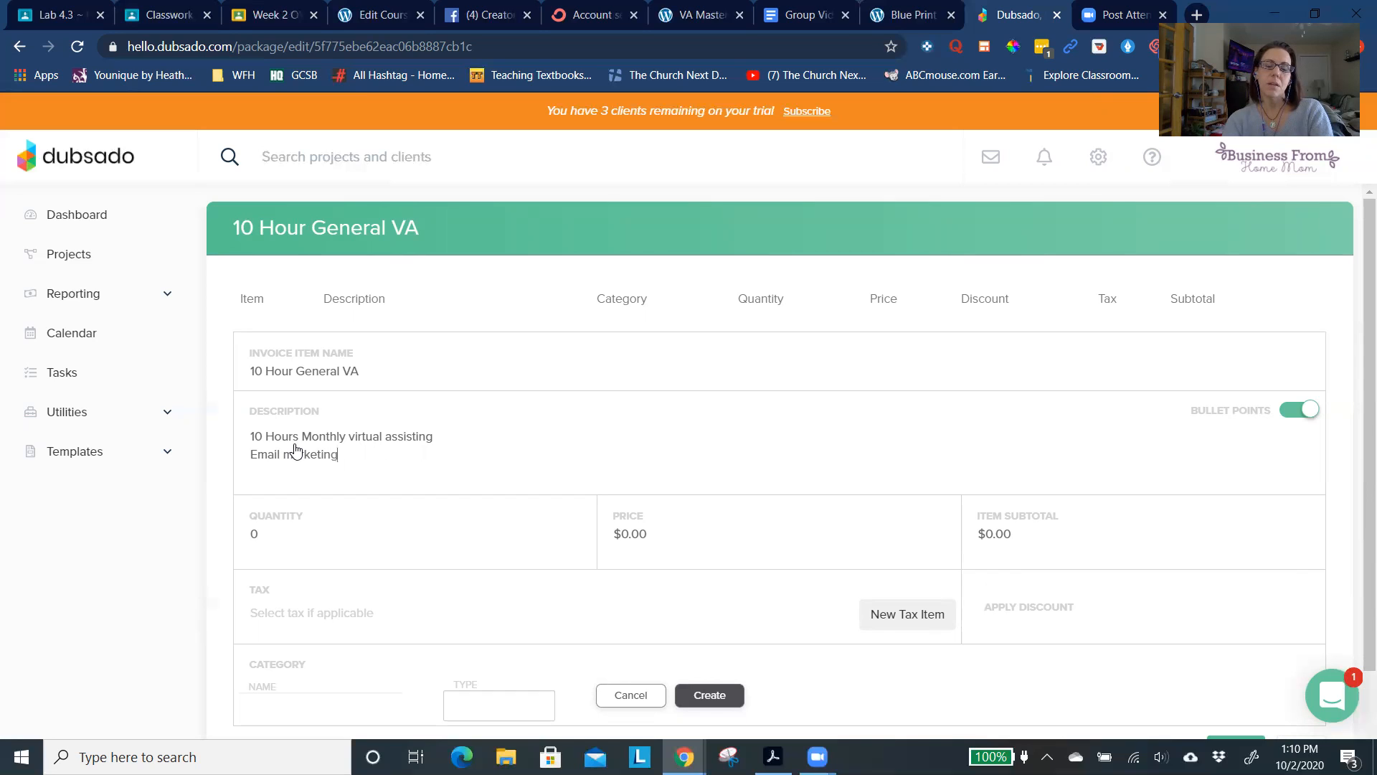
pyautogui.press('Return')
pyautogui.write('Social Engagement')
pyautogui.press('Return')
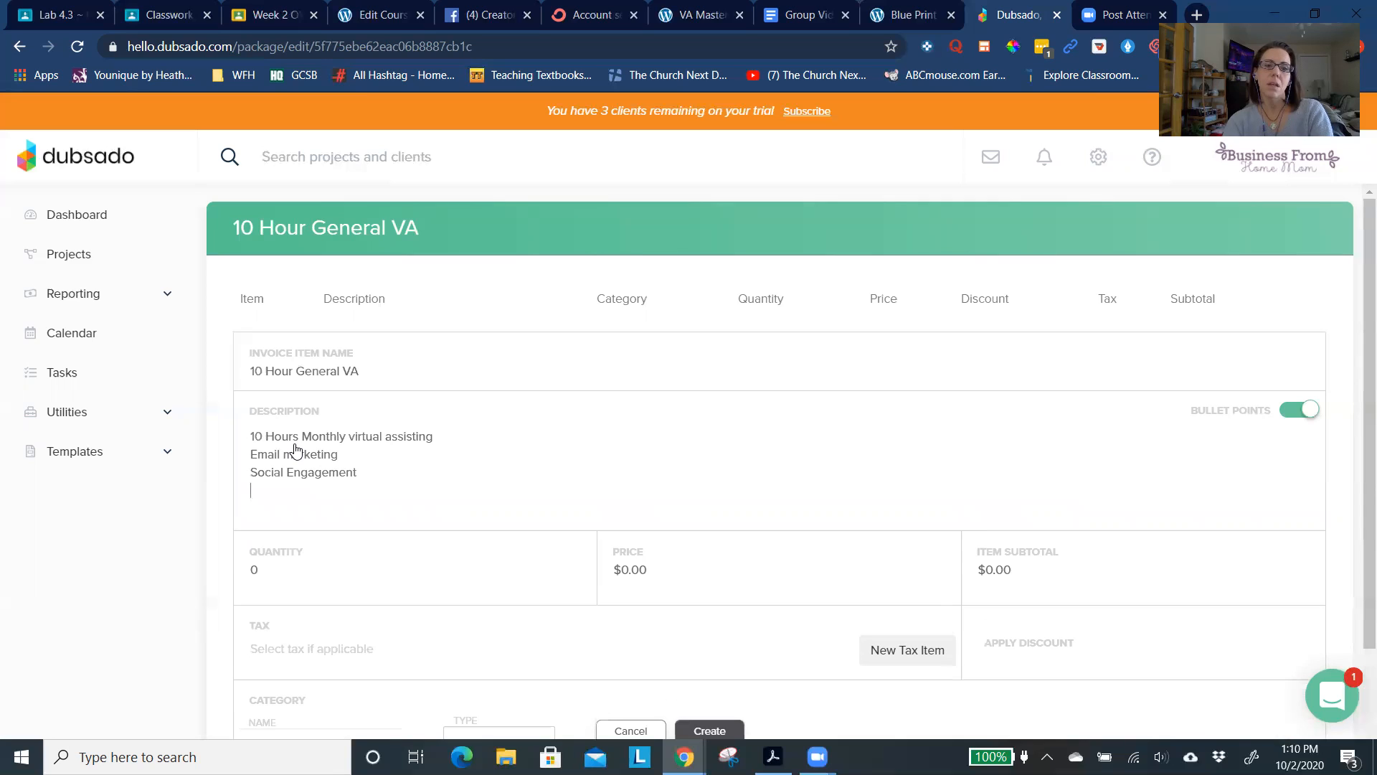
pyautogui.write('Posting on INs')
pyautogui.press('BackSpace')
pyautogui.press('BackSpace')
pyautogui.write('nsta')
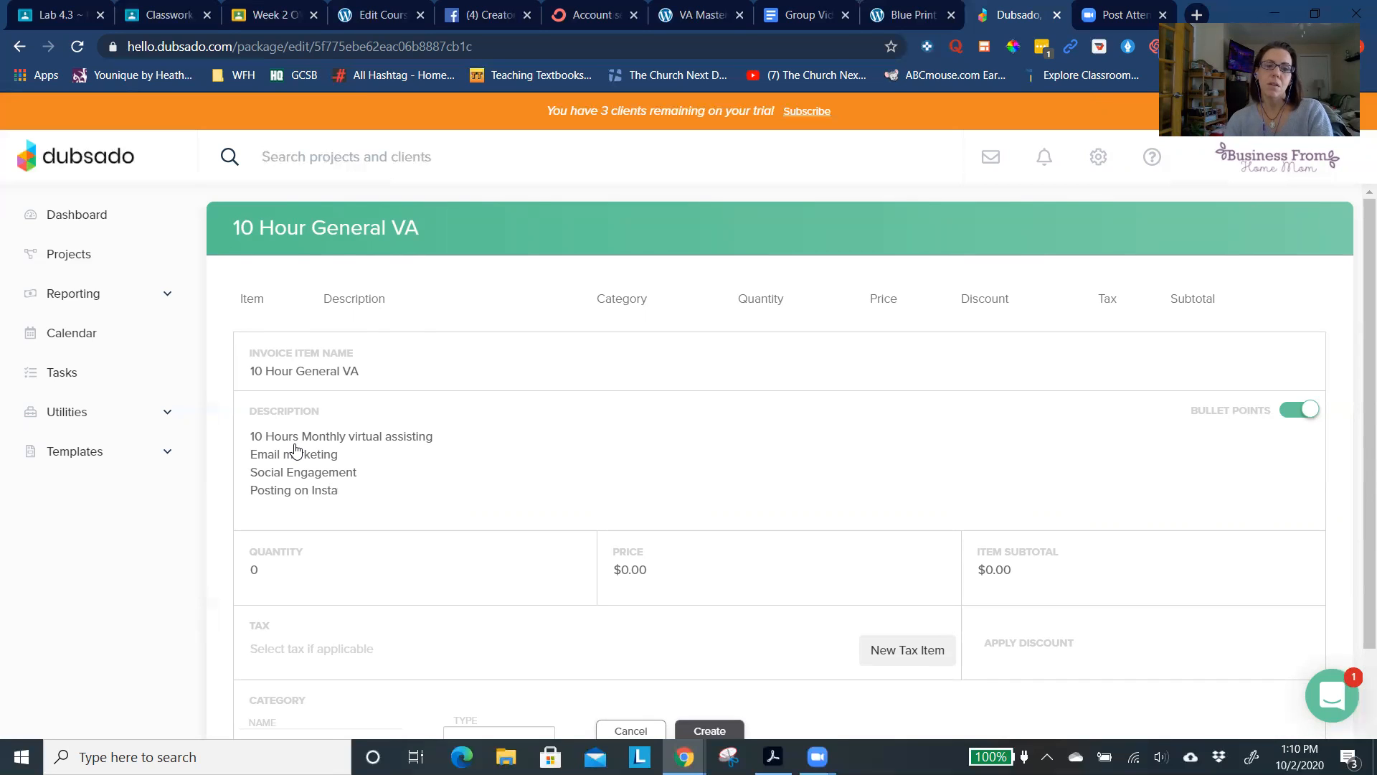
# - Set the item's quantity to 10 and its price to $45
pyautogui.scroll(-2, 295, 450)
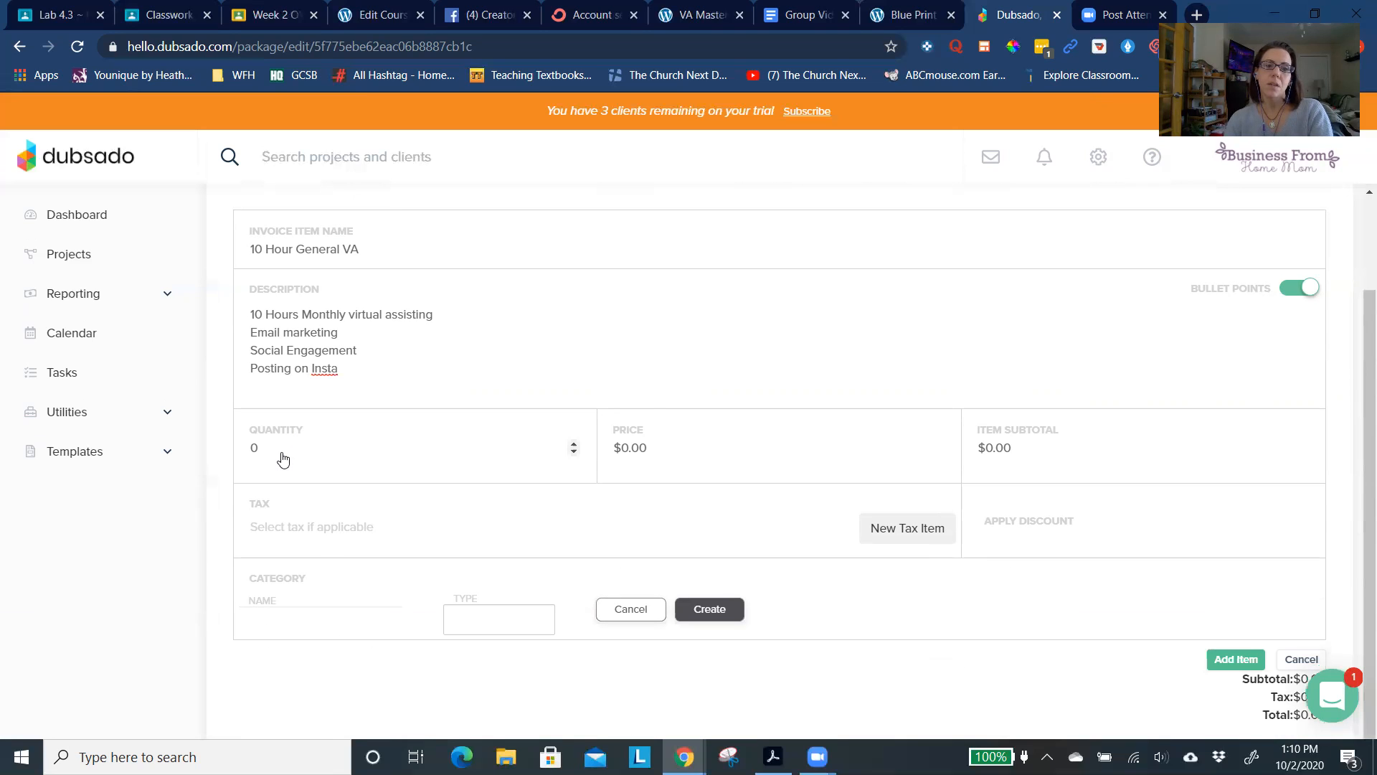
pyautogui.click(284, 452)
pyautogui.press('BackSpace')
pyautogui.write('10')
pyautogui.press('Tab')
pyautogui.write('45')
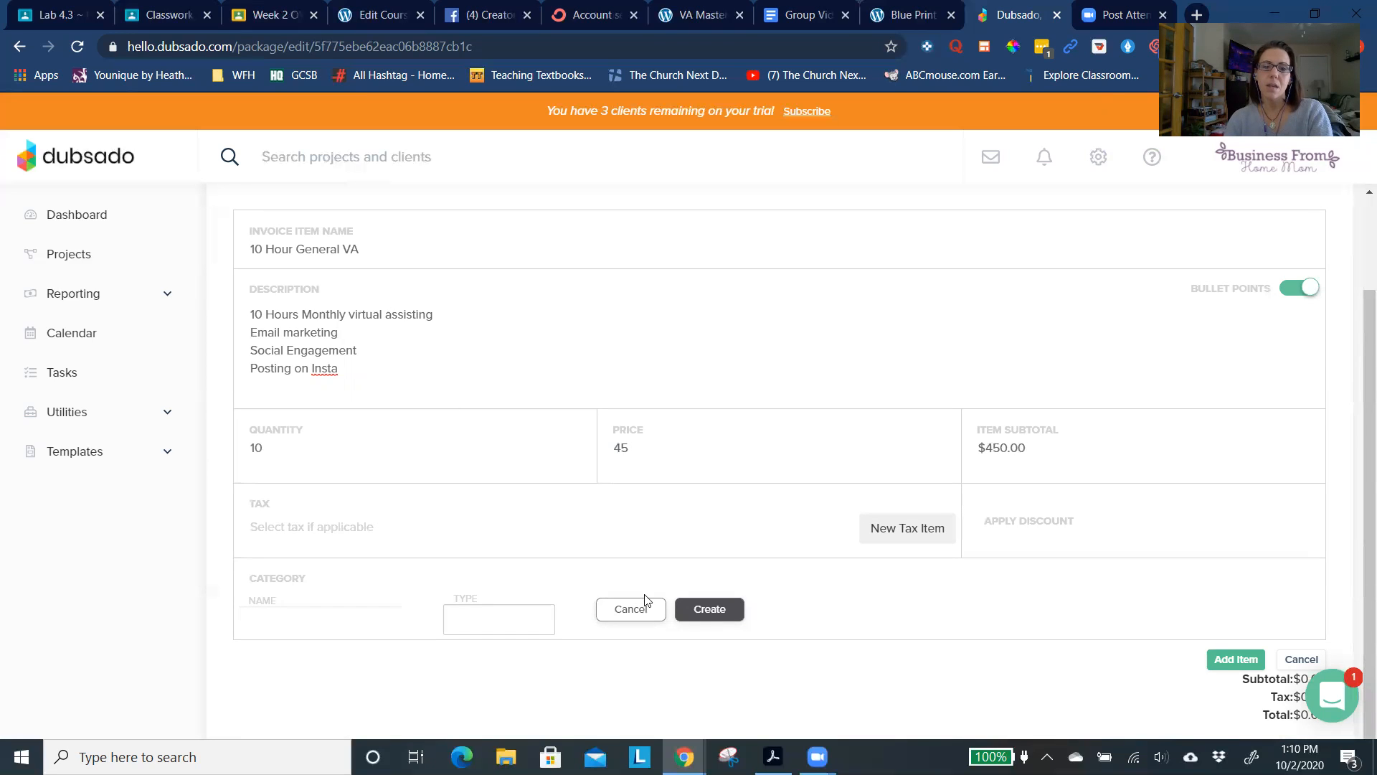
# - Try to create a category for the item without entering a category name or type
pyautogui.click(715, 610)
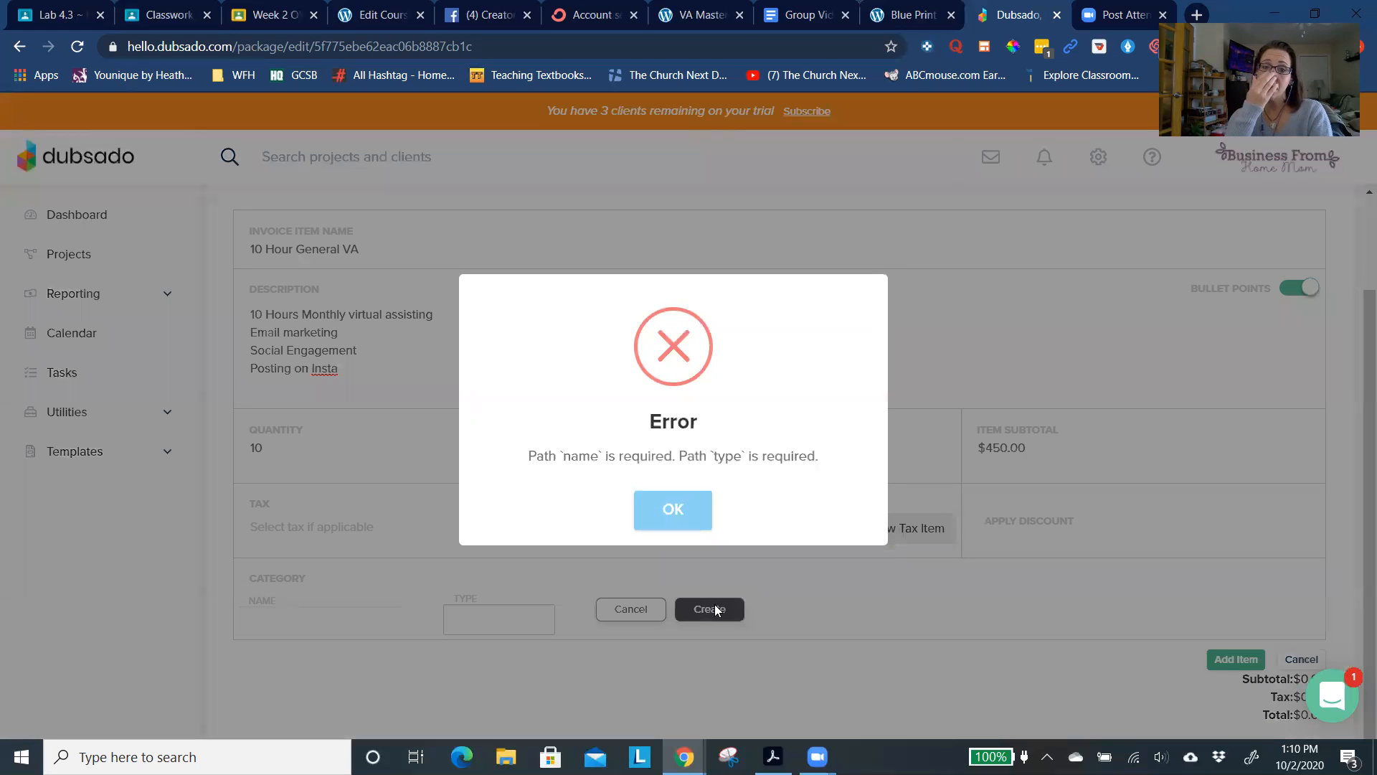
pyautogui.click(678, 514)
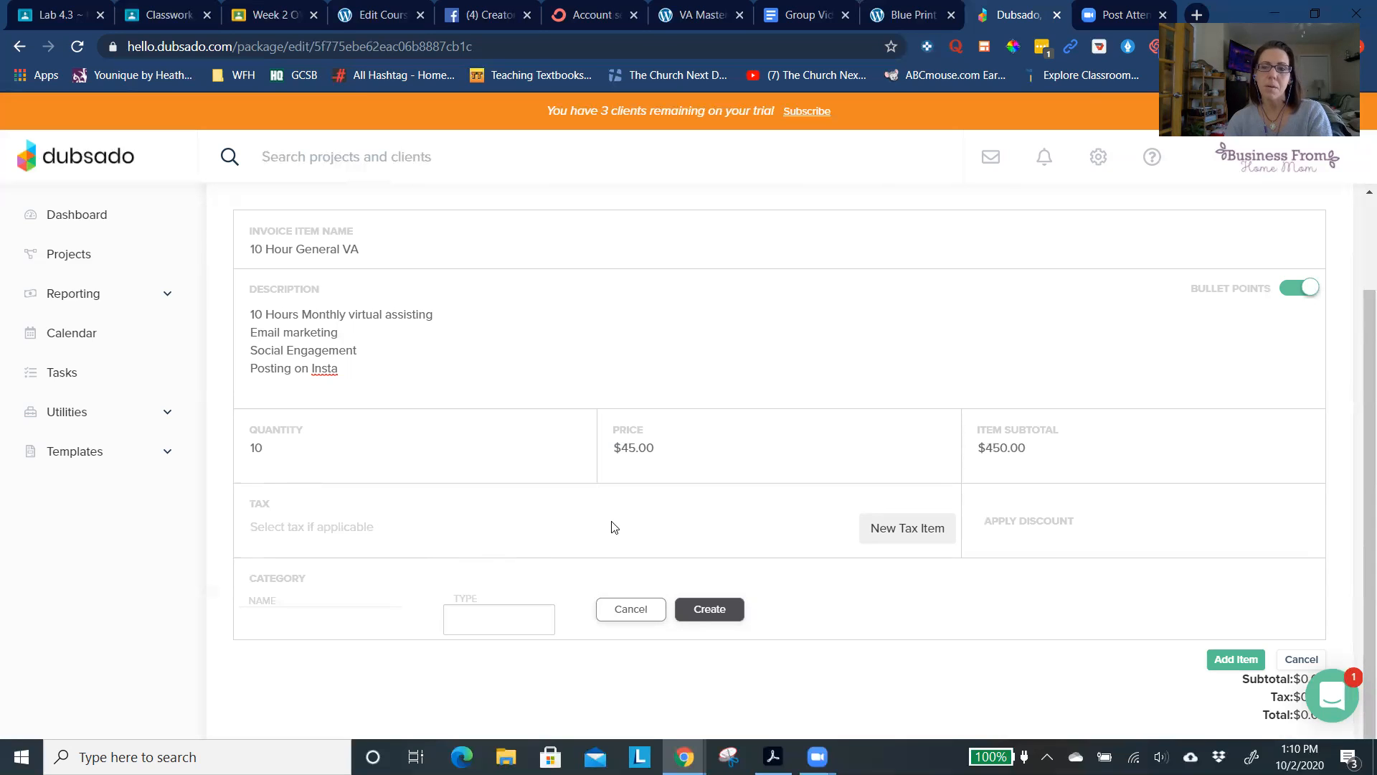
pyautogui.scroll(-1, 682, 444)
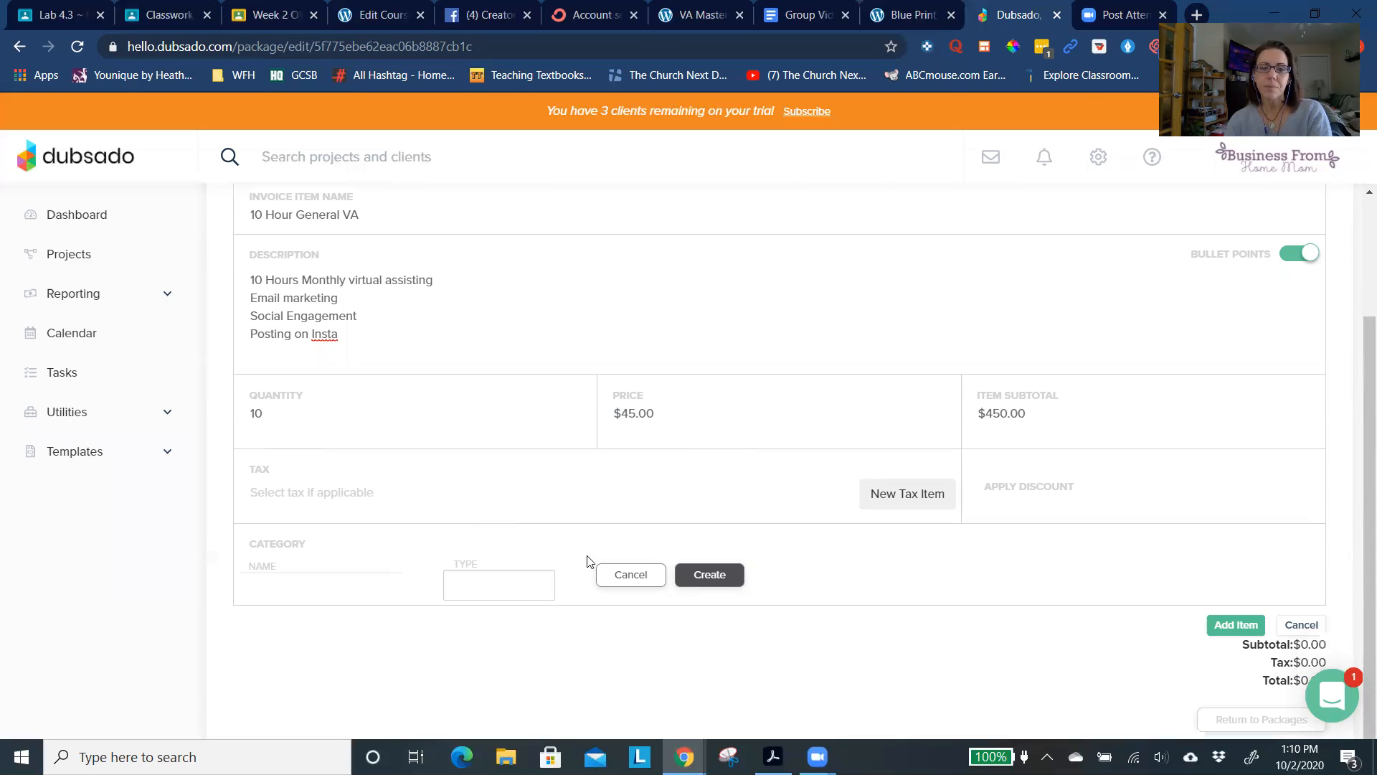
pyautogui.scroll(2, 727, 459)
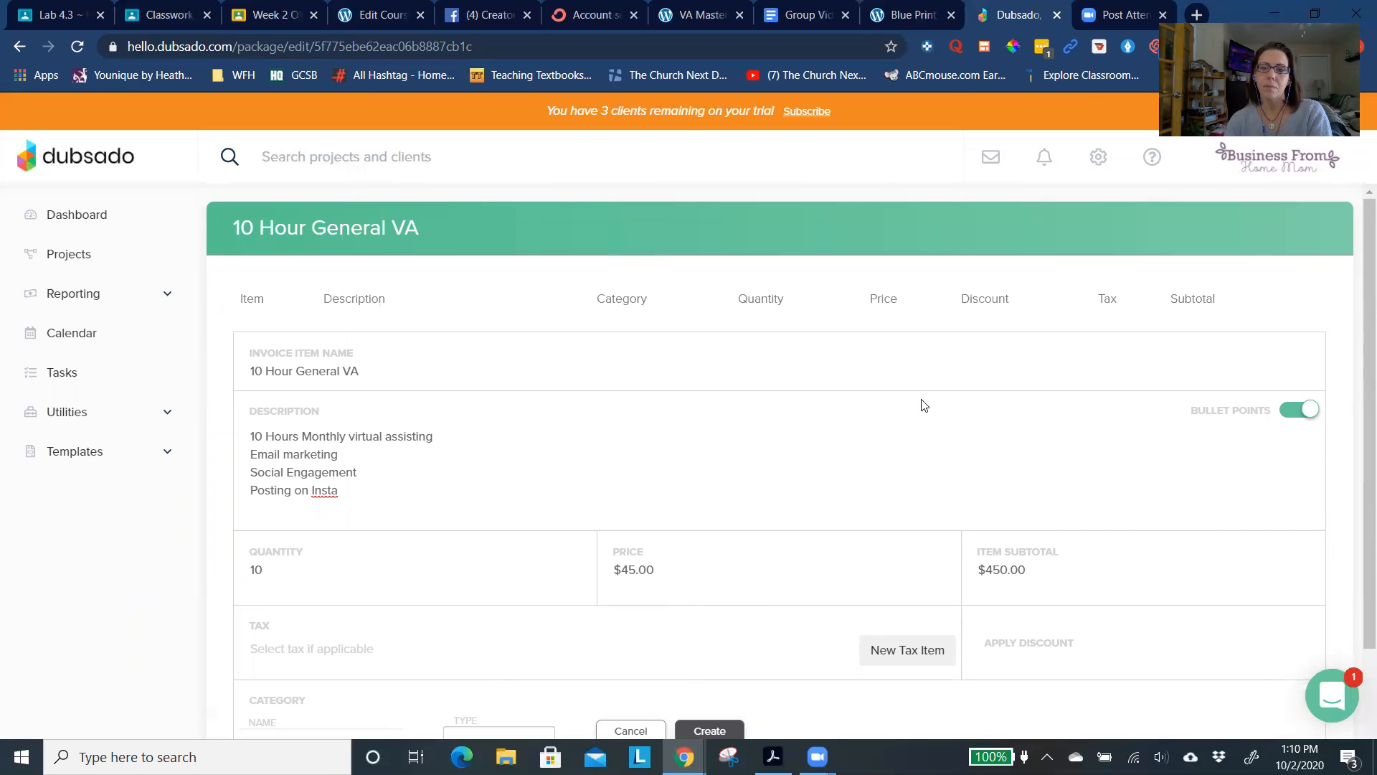
# - Add the completed line item to the package and return to the packages list
pyautogui.scroll(-2, 914, 419)
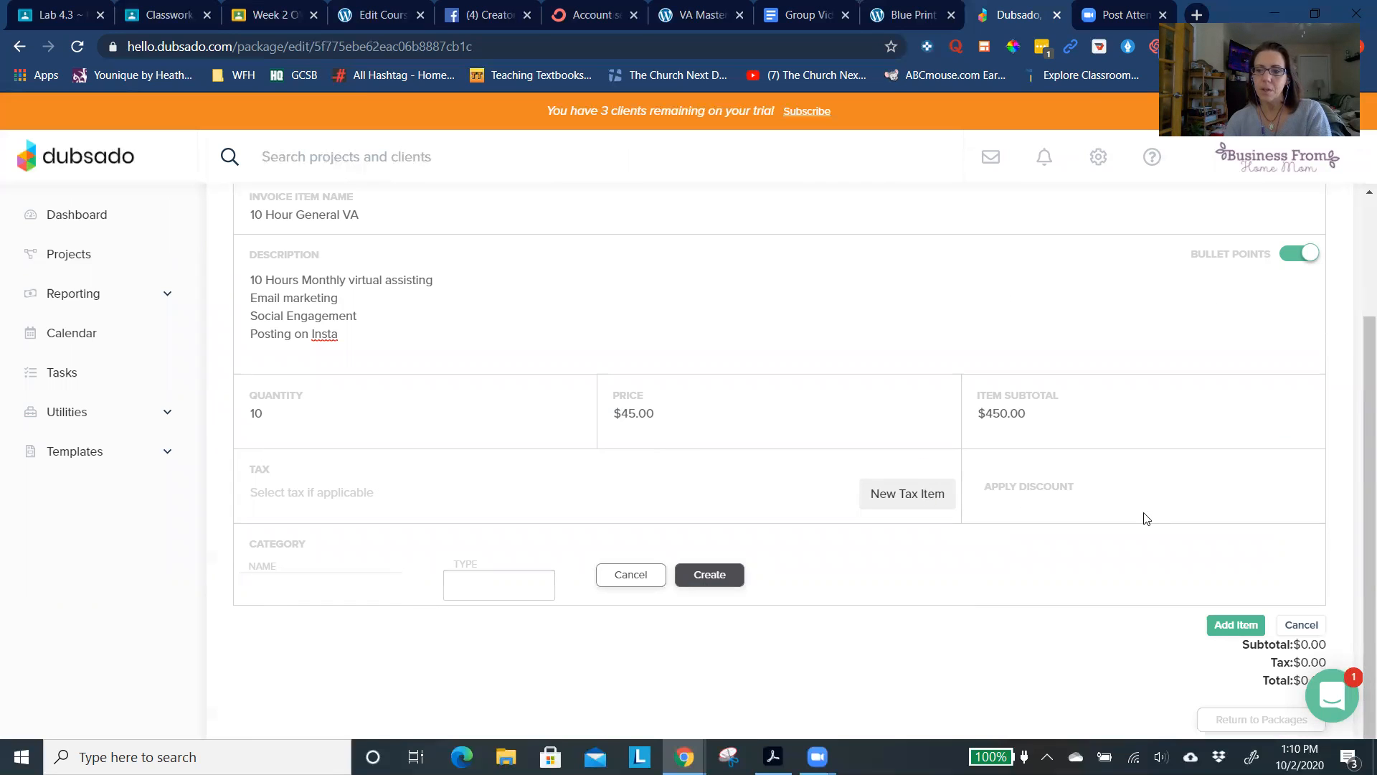
pyautogui.click(1224, 636)
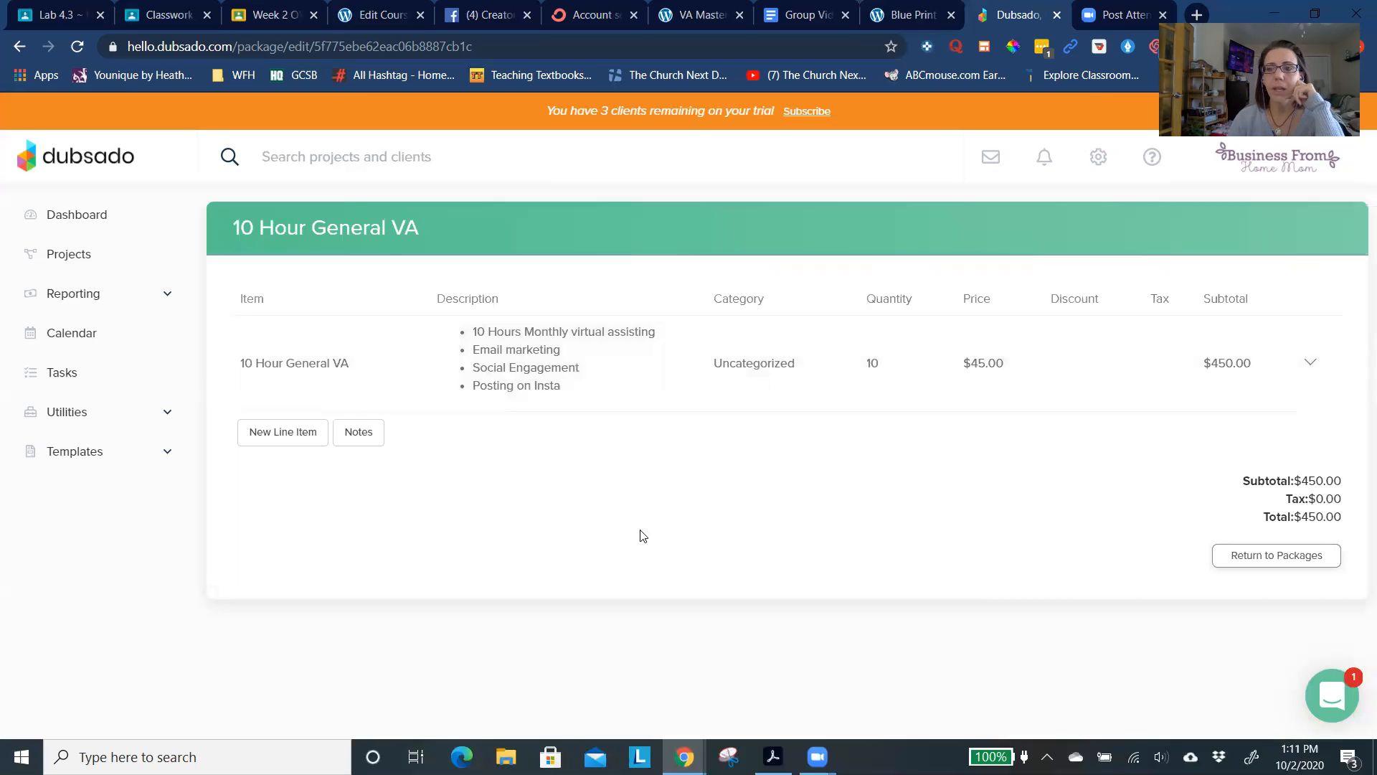
pyautogui.click(1257, 568)
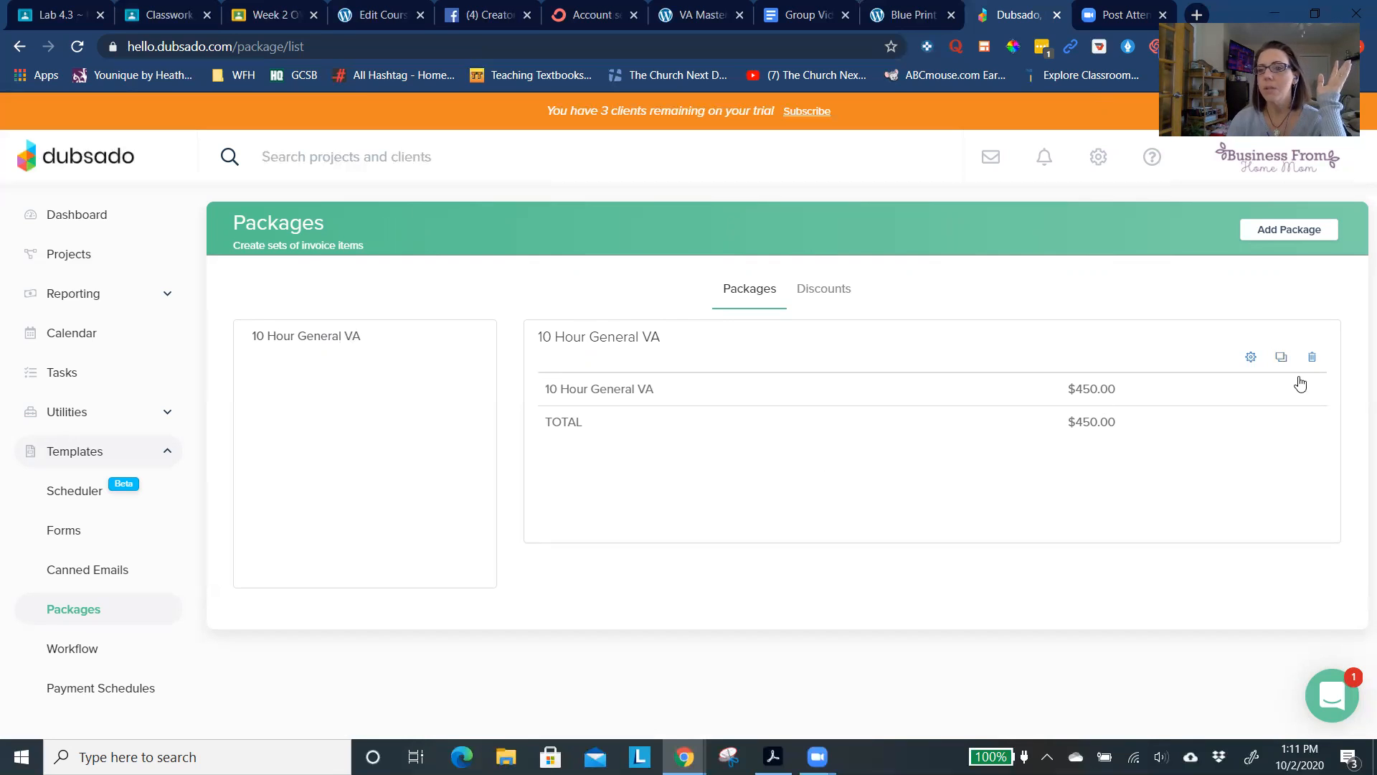
# - Reopen the 10 Hour General VA package to review its line item, then view the canned emails templates
pyautogui.click(1251, 359)
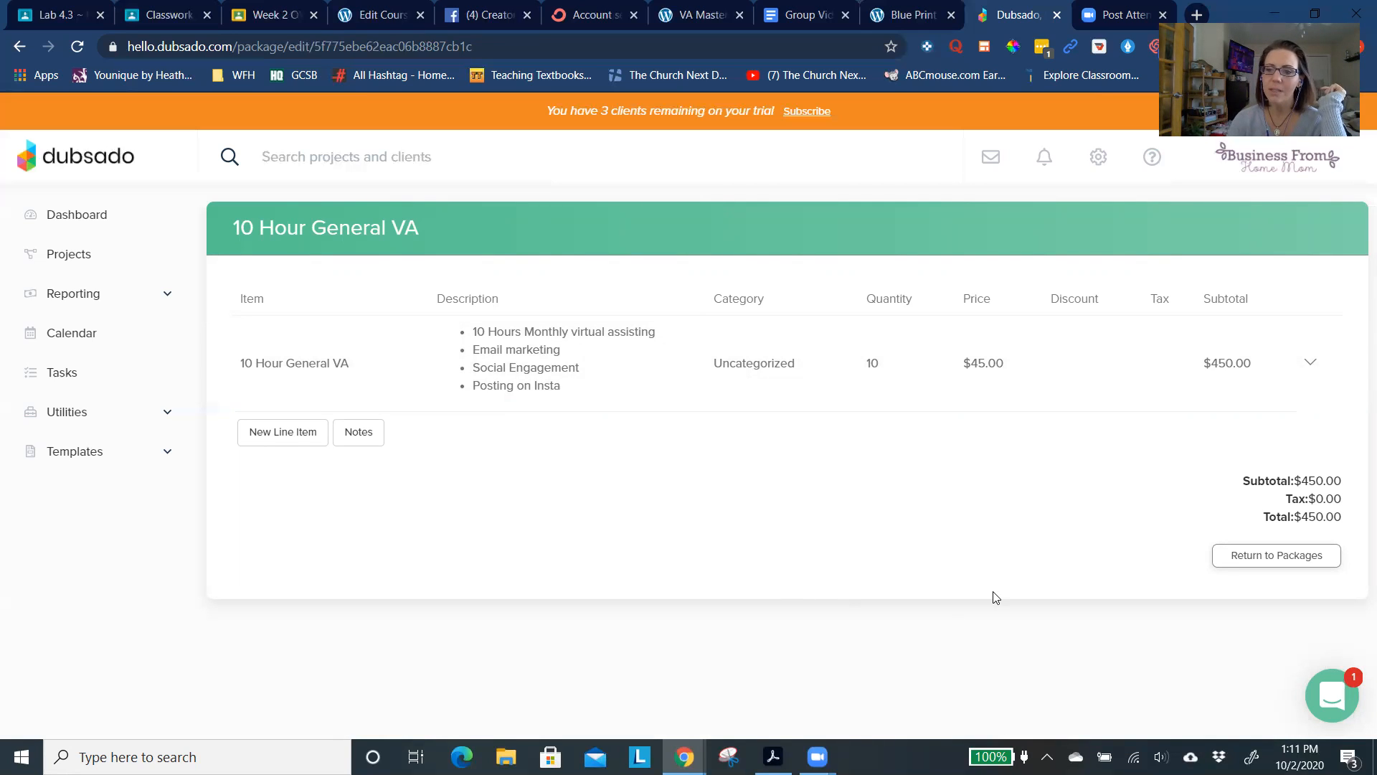
pyautogui.click(1249, 558)
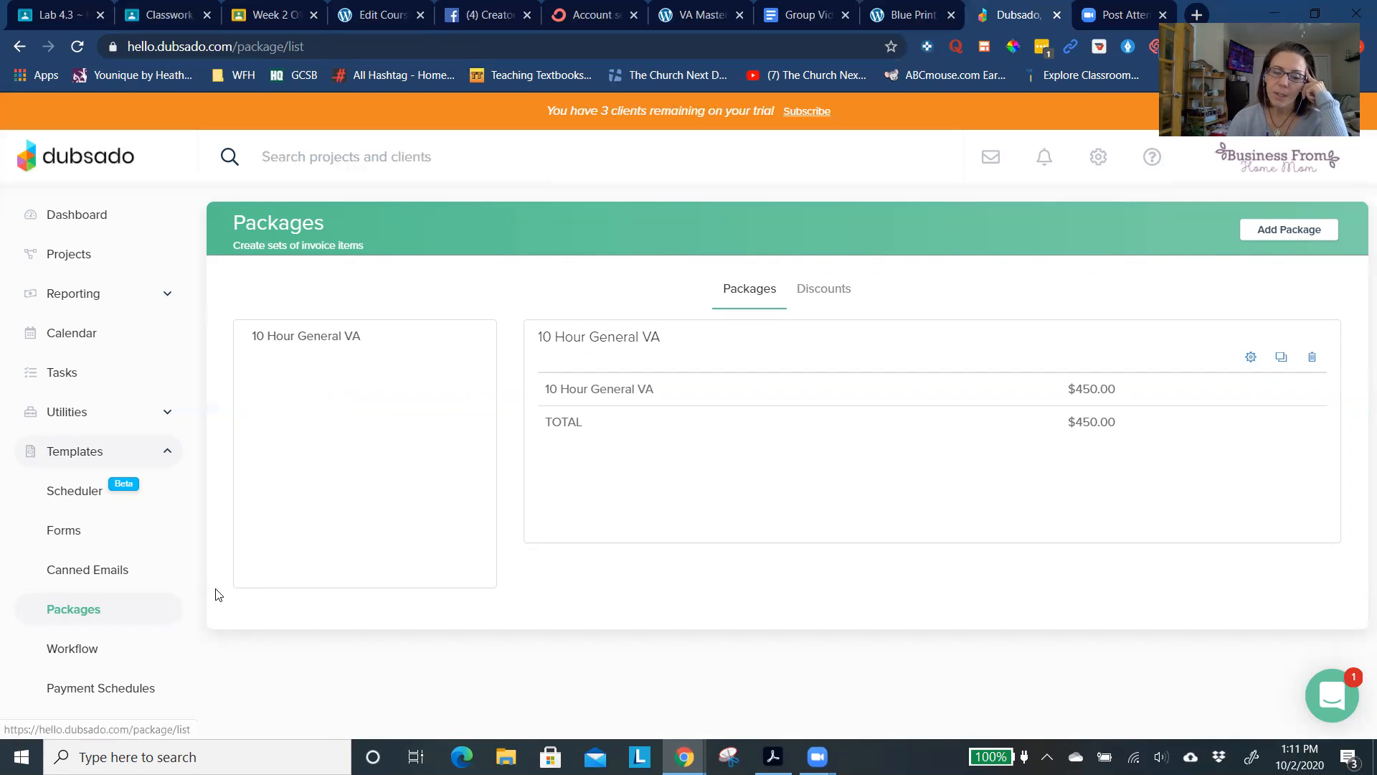
pyautogui.click(82, 579)
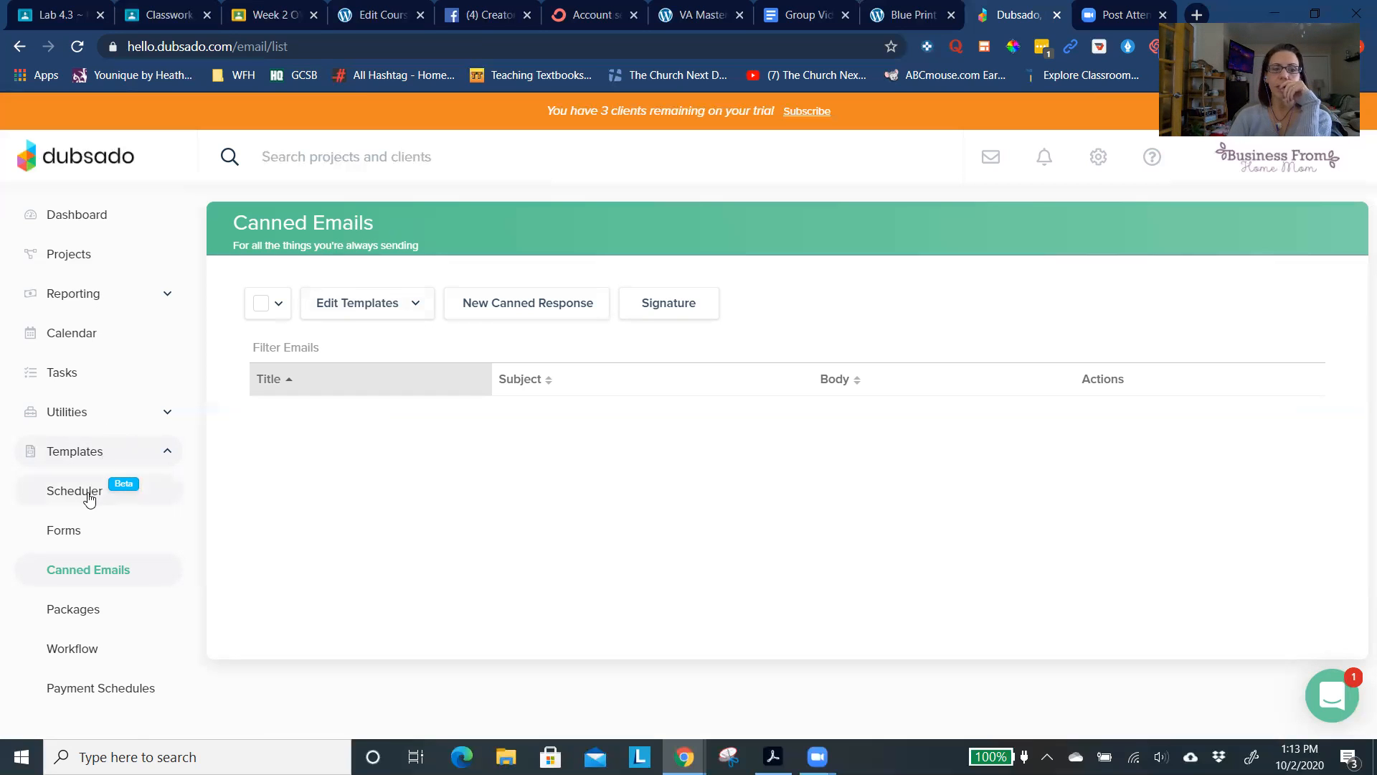
# - Create a new proposal form and title it "Template Proposal"
pyautogui.click(84, 537)
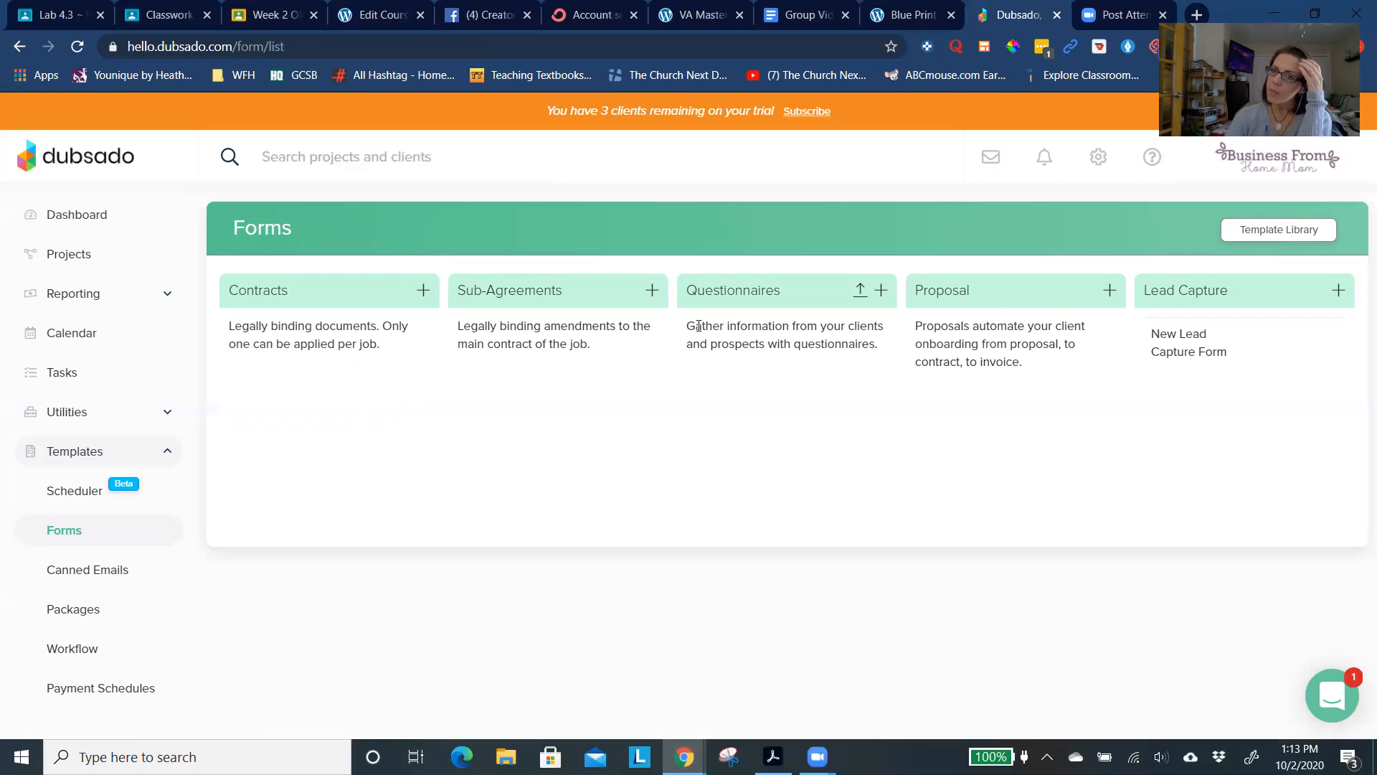
pyautogui.click(1109, 292)
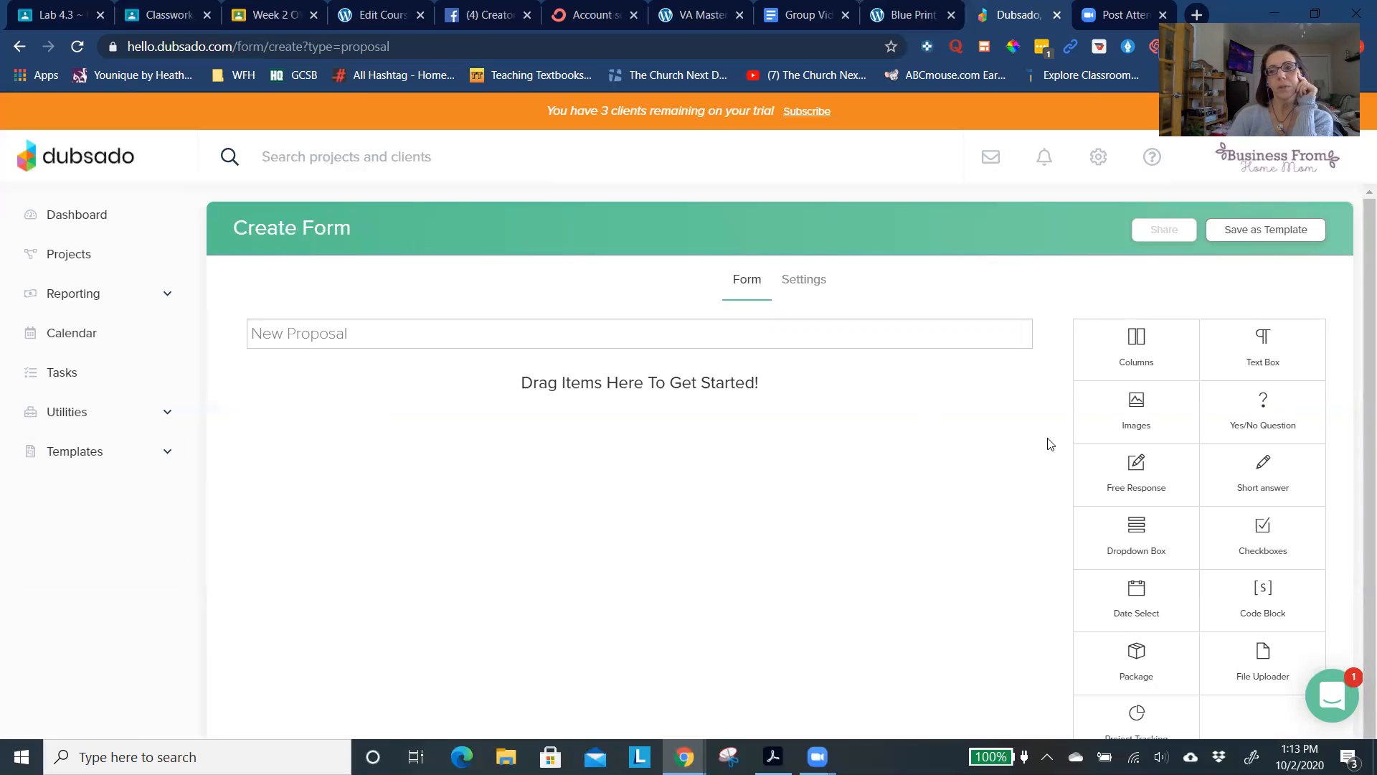
pyautogui.scroll(-1, 1087, 440)
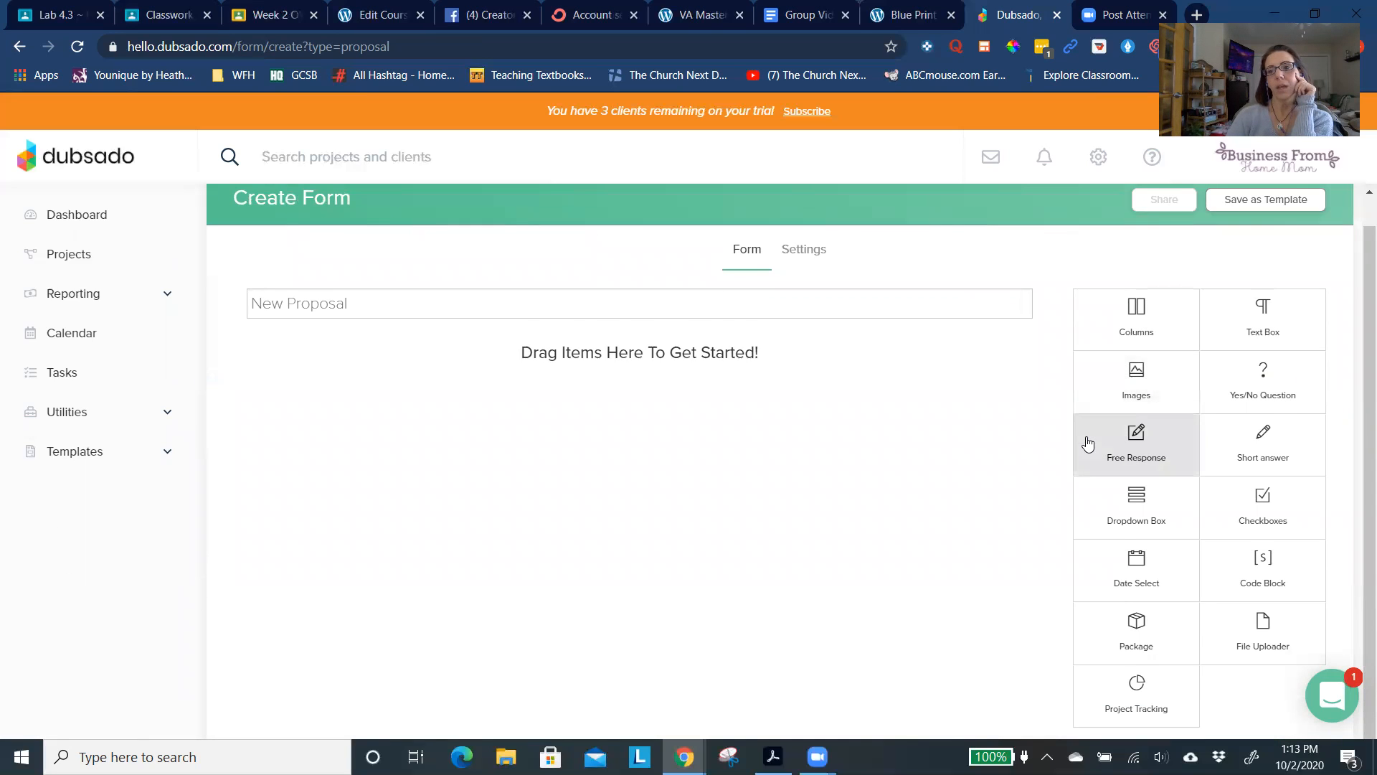
pyautogui.scroll(1, 1084, 440)
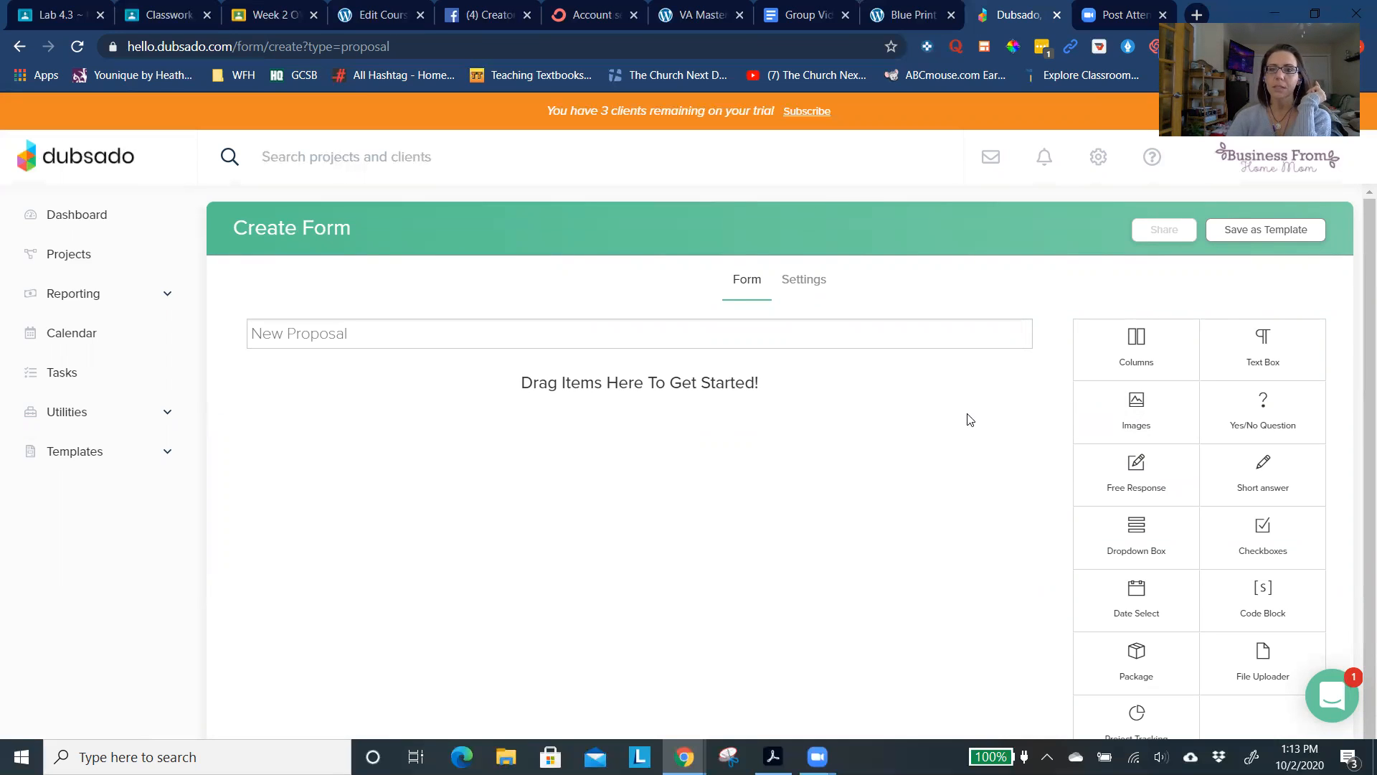
pyautogui.click(871, 337)
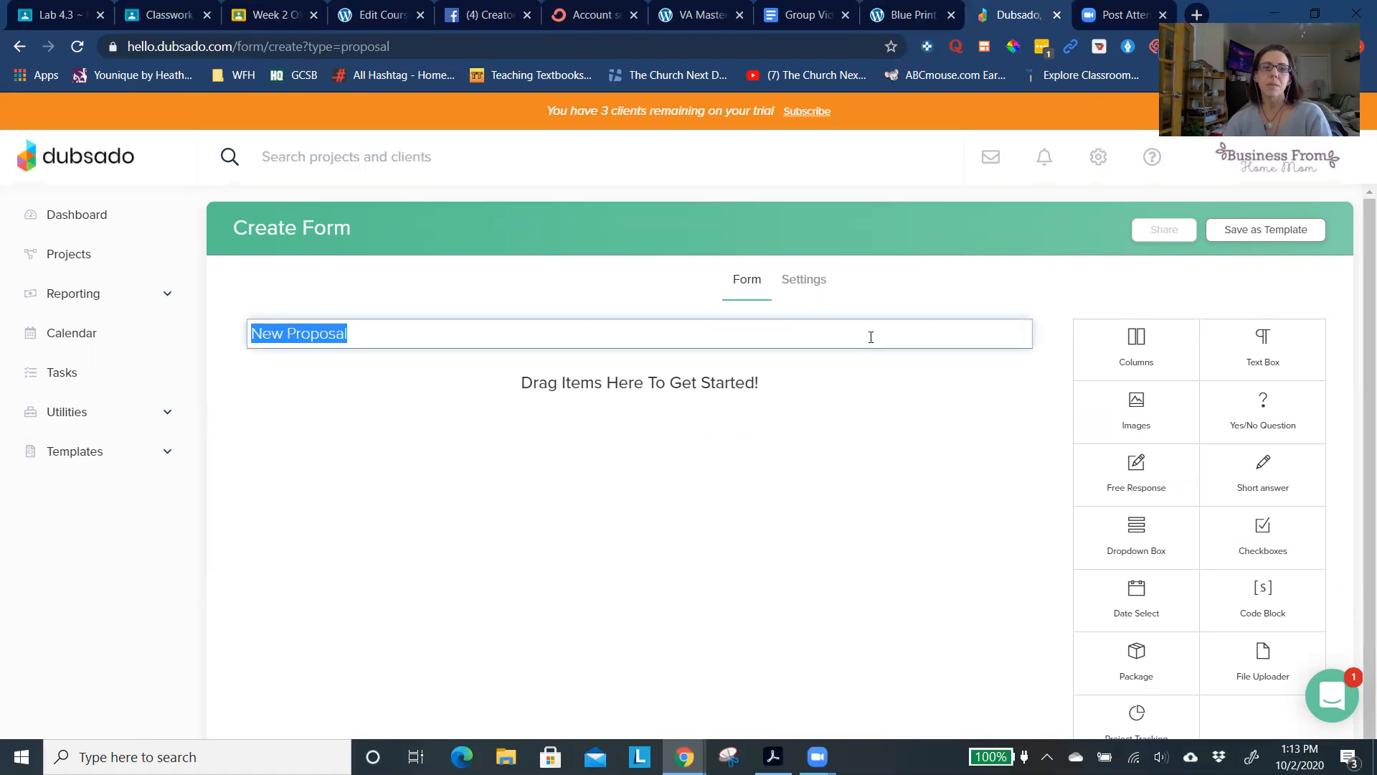
pyautogui.write('Temp')
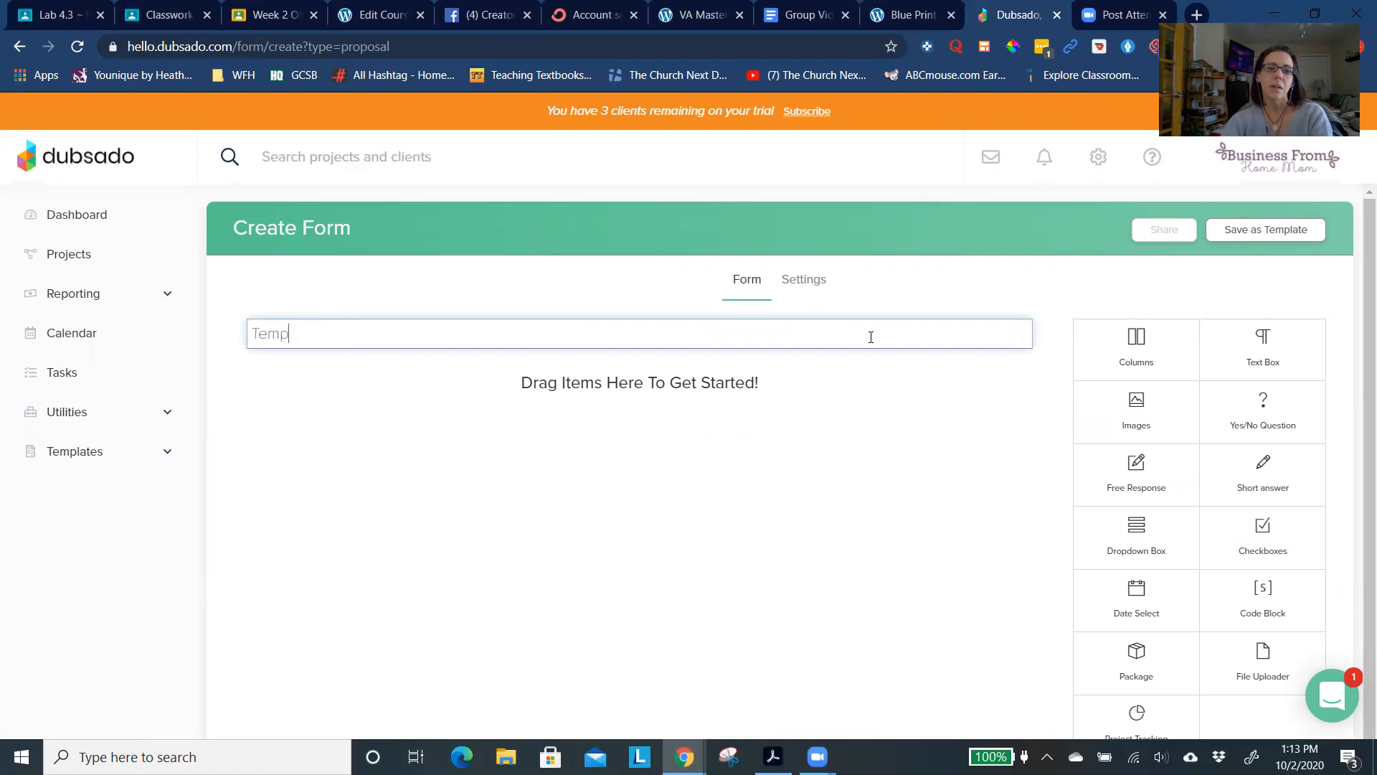
pyautogui.write('late Proposal')
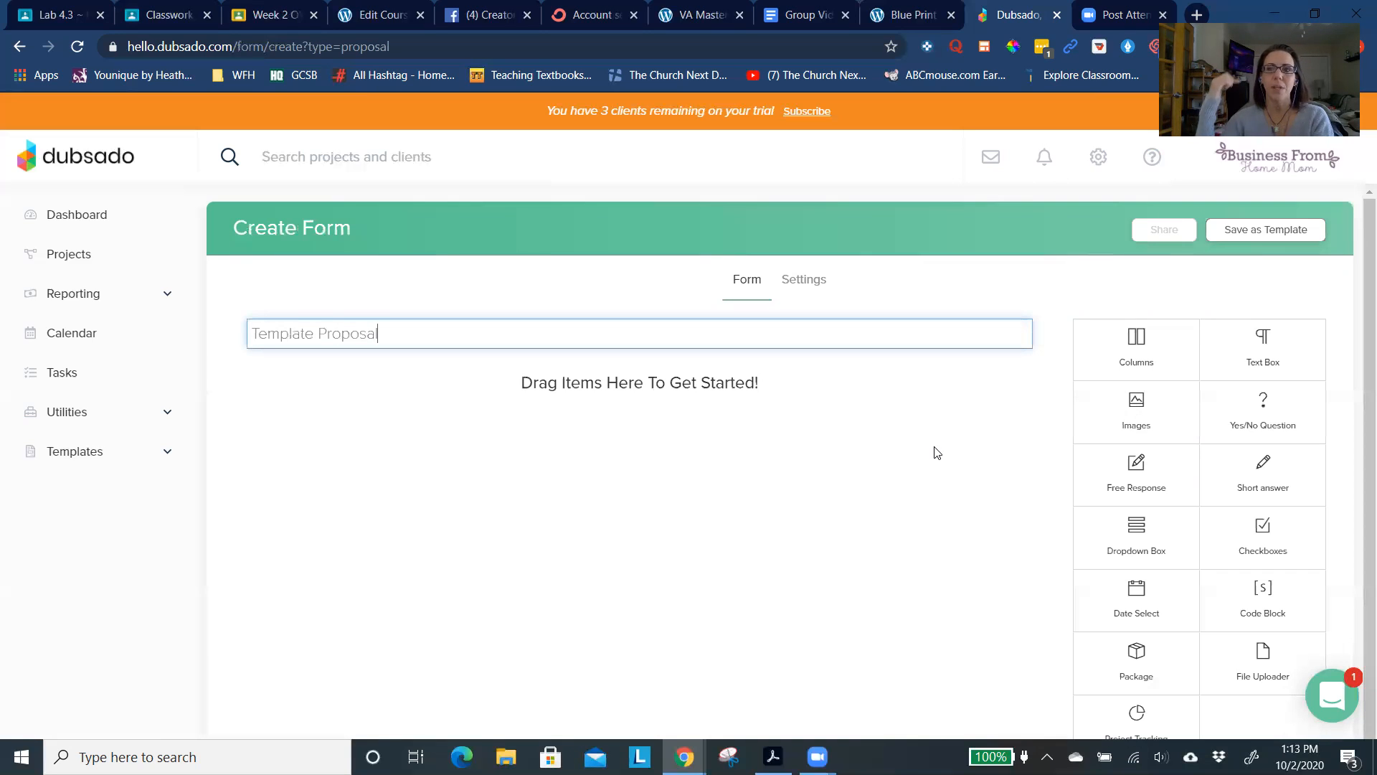
# - Add an image block to the proposal and fill it with the existing Business From Home Mom logo
pyautogui.click(1133, 431)
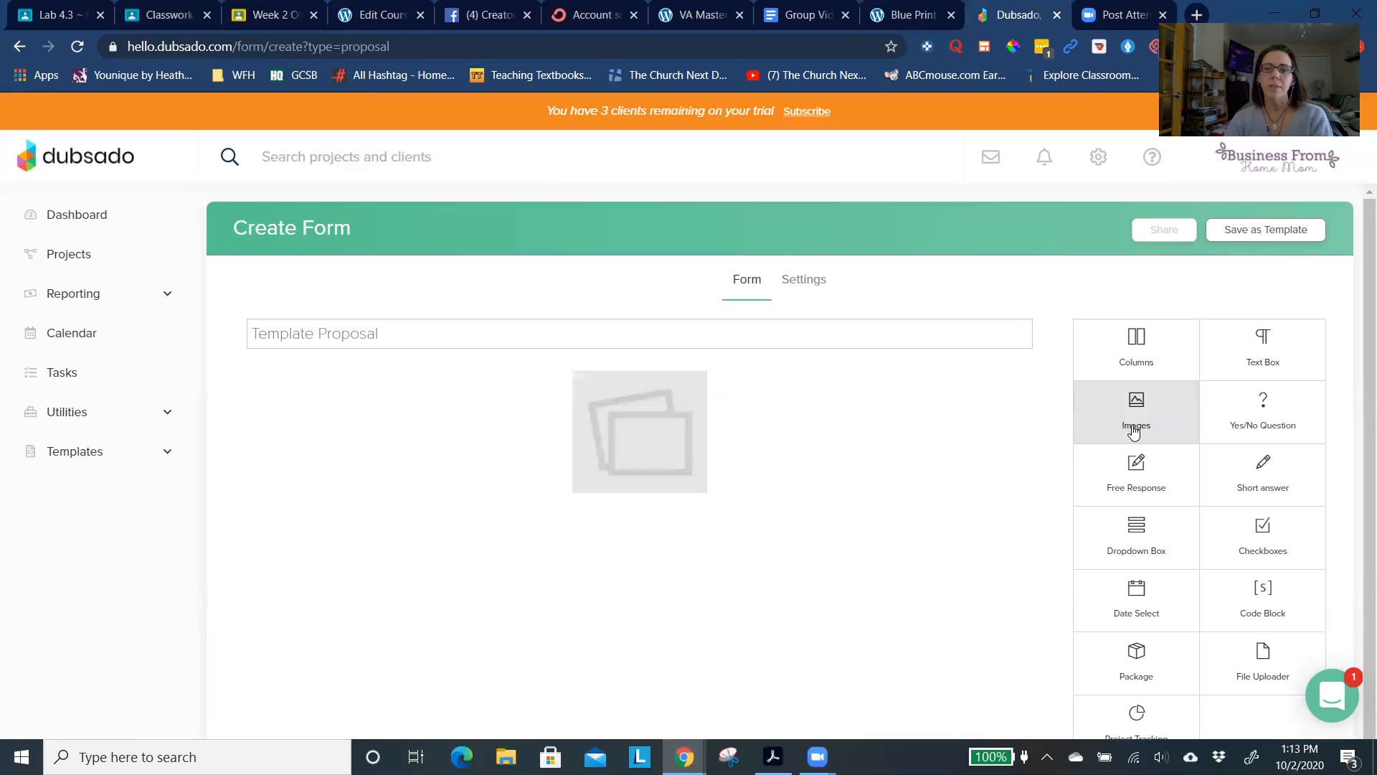
pyautogui.click(815, 390)
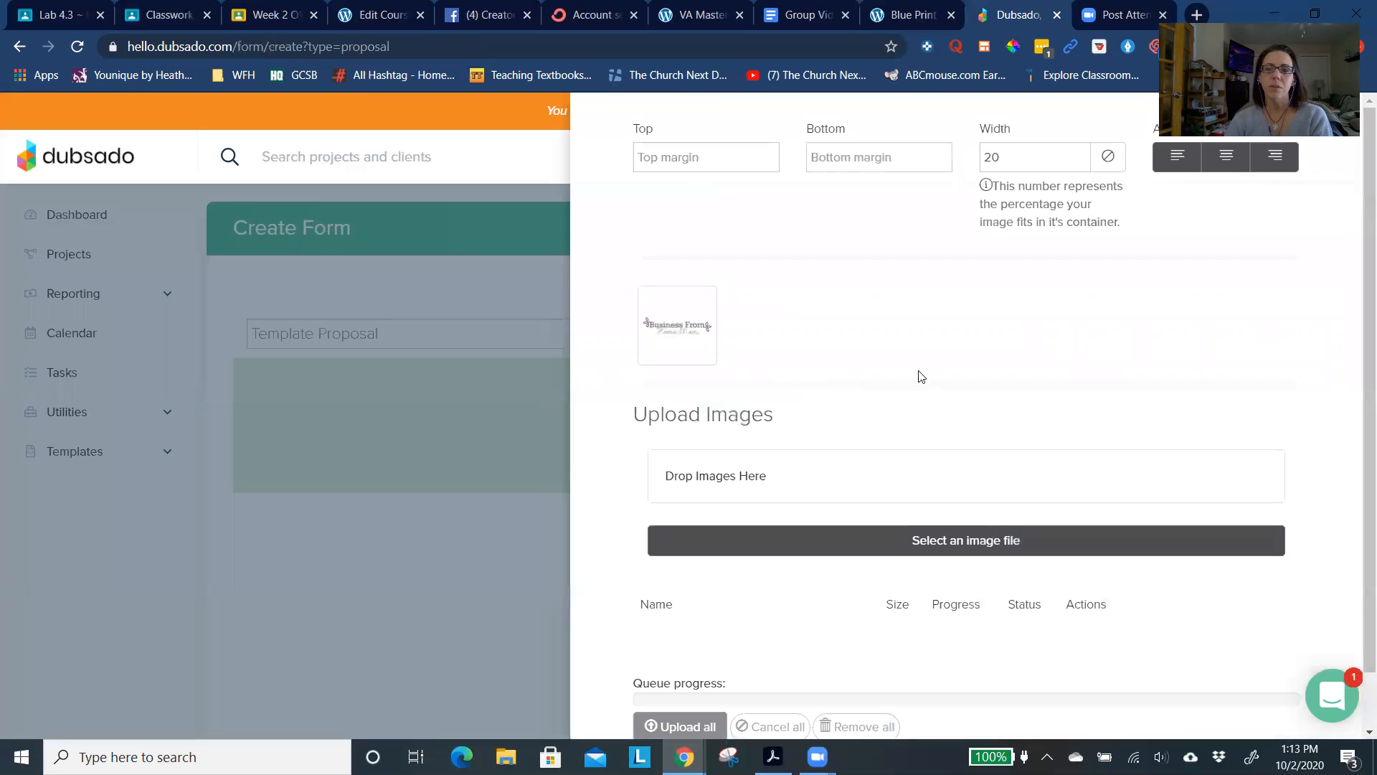
pyautogui.click(676, 322)
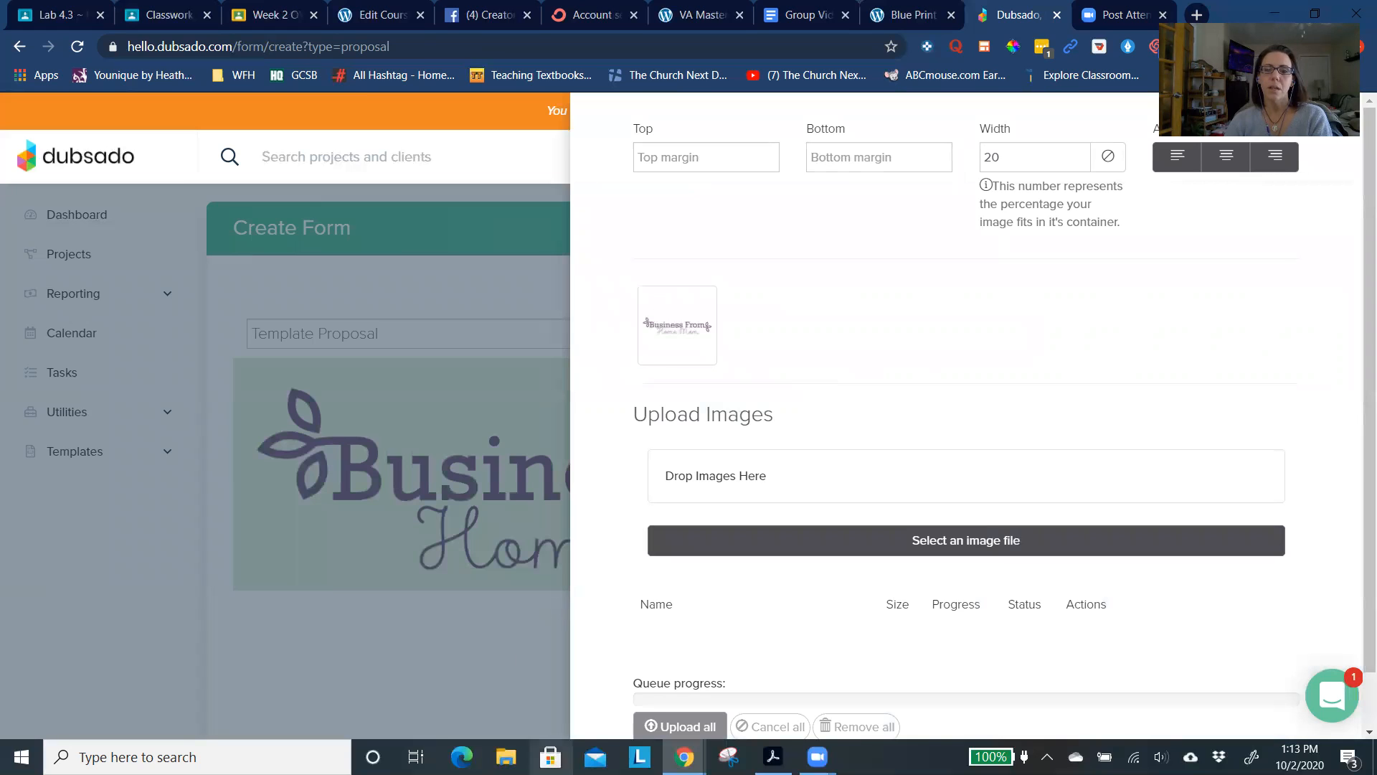
pyautogui.scroll(-2, 784, 620)
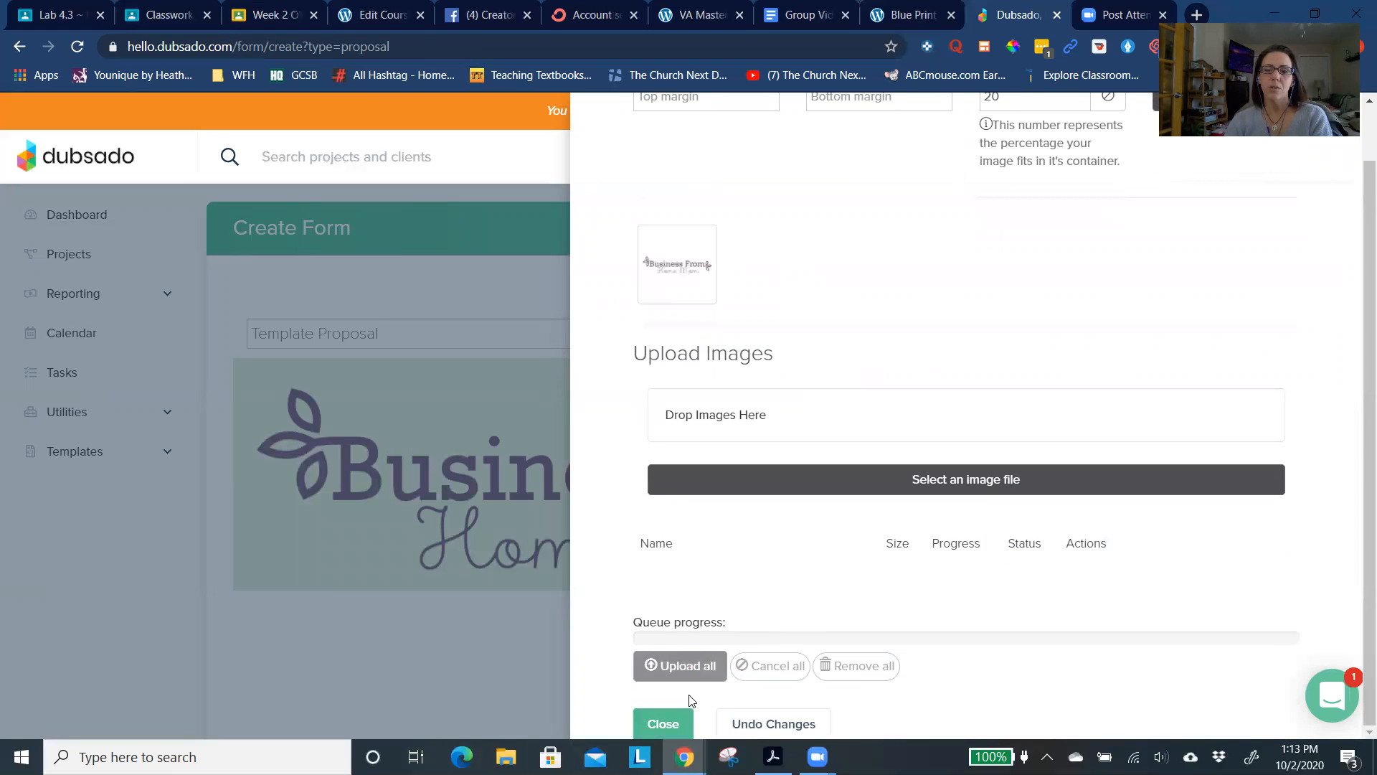
pyautogui.click(663, 724)
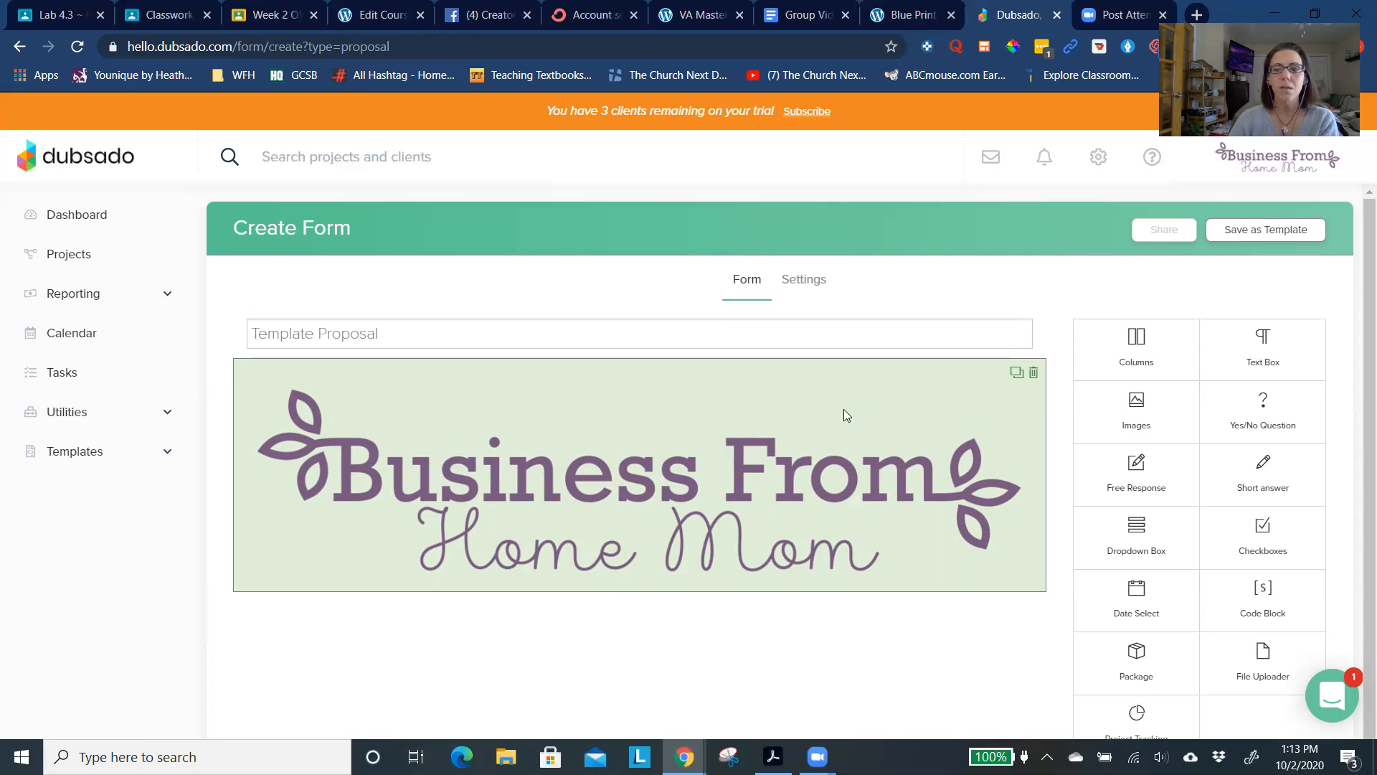
# - Set the proposal logo's width to 46 percent of its container
pyautogui.click(925, 437)
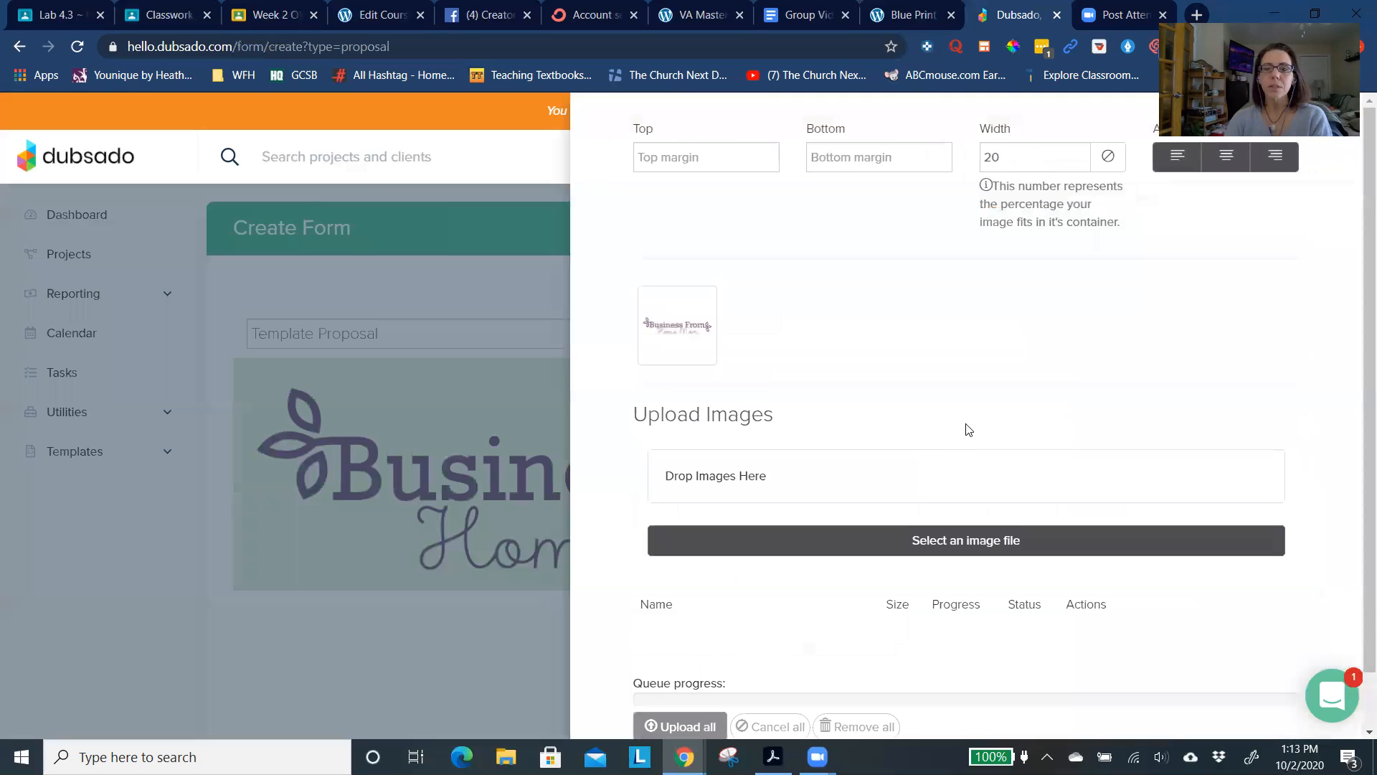
pyautogui.click(1082, 163)
pyautogui.click(1082, 164)
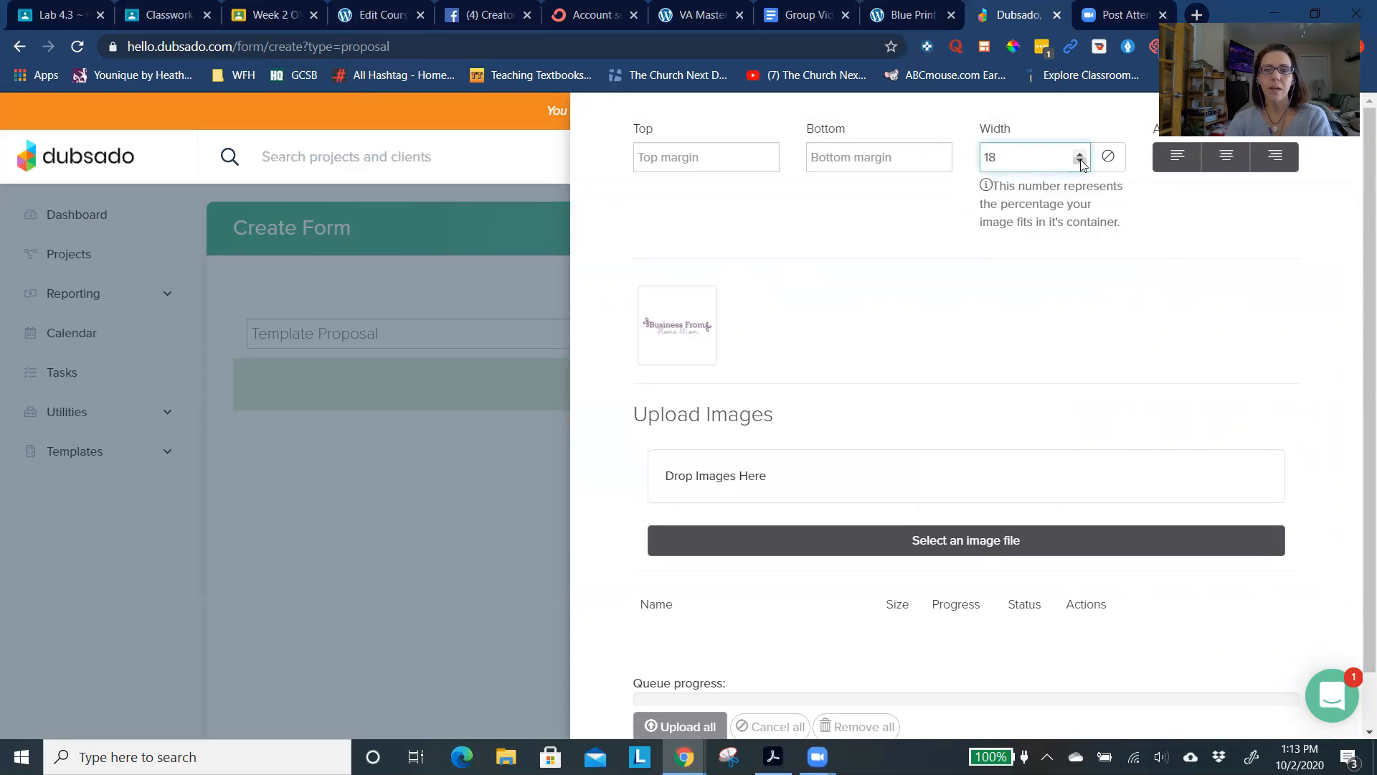
pyautogui.click(1081, 154)
pyautogui.click(1080, 161)
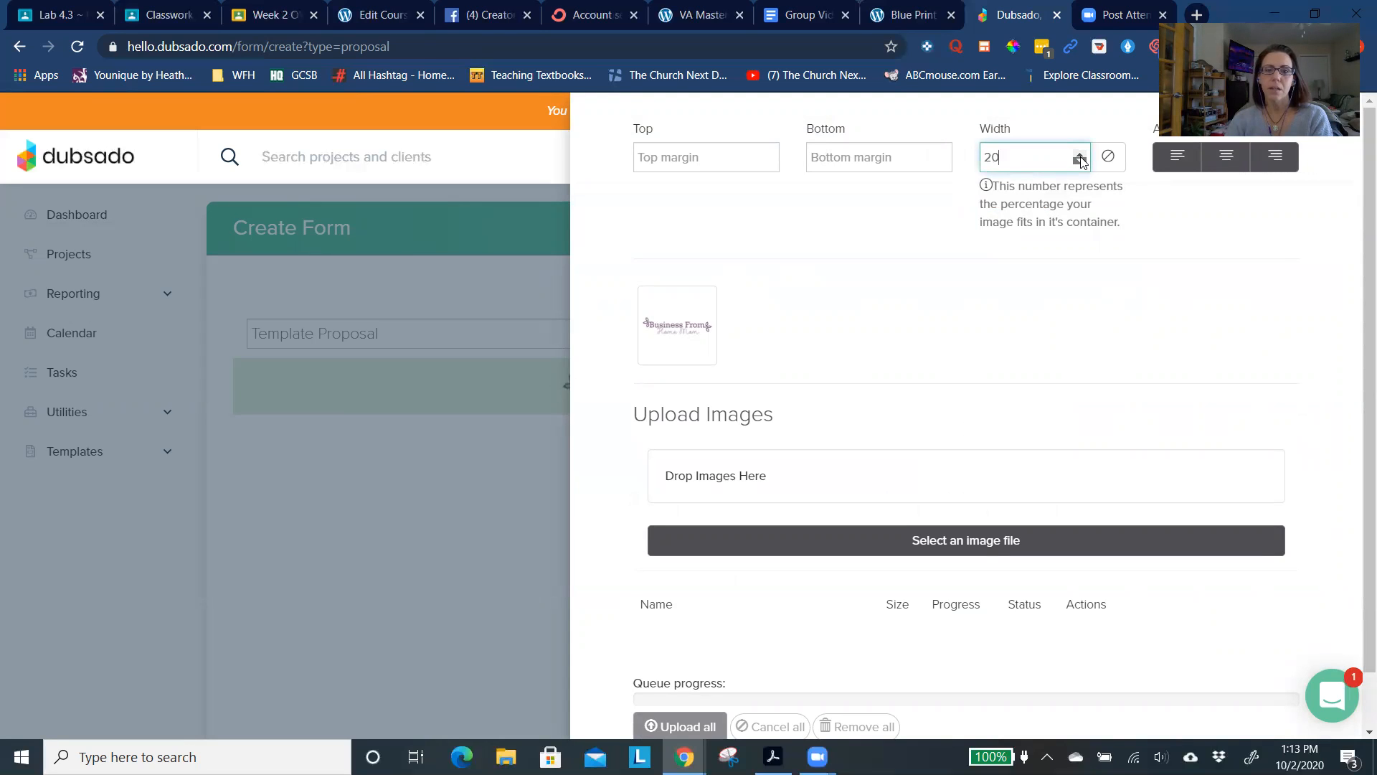
pyautogui.click(1079, 151)
pyautogui.click(1080, 155)
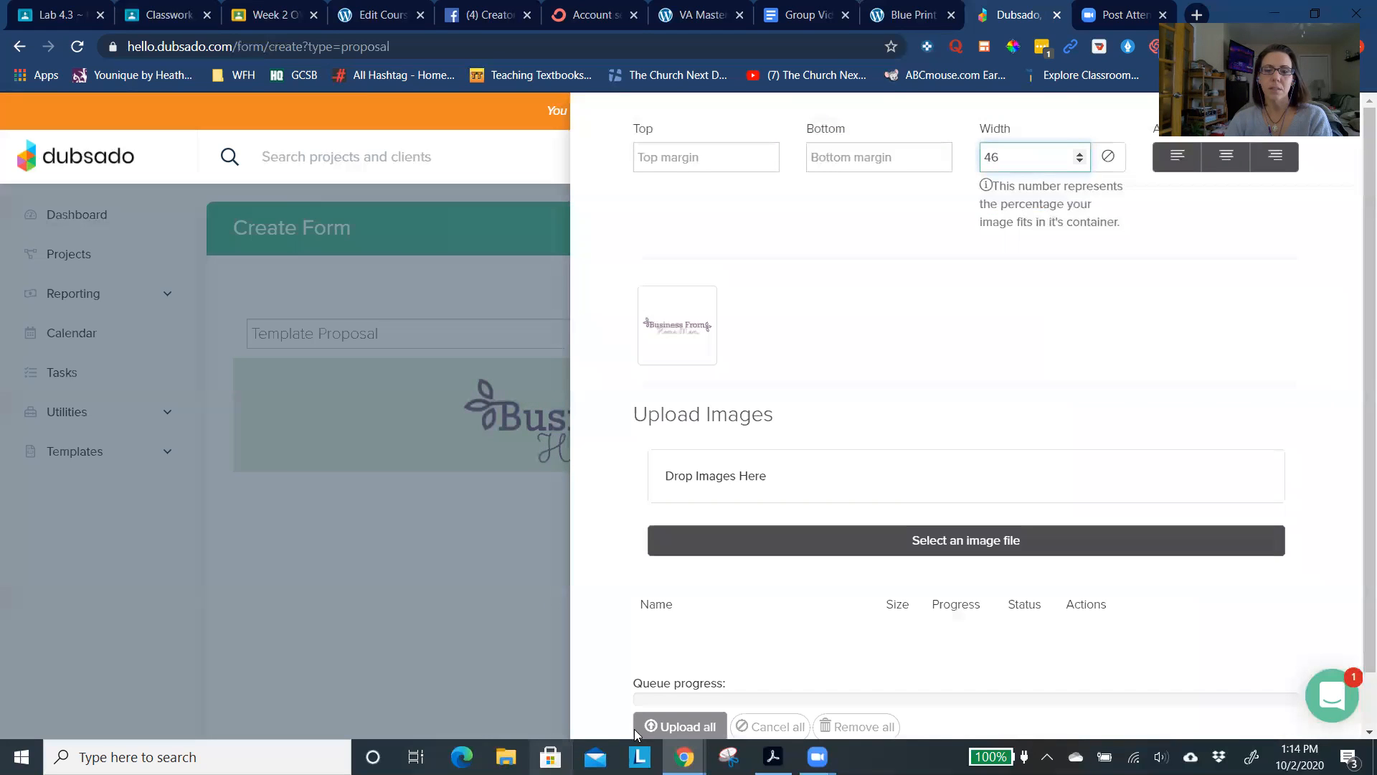
pyautogui.scroll(-1, 741, 640)
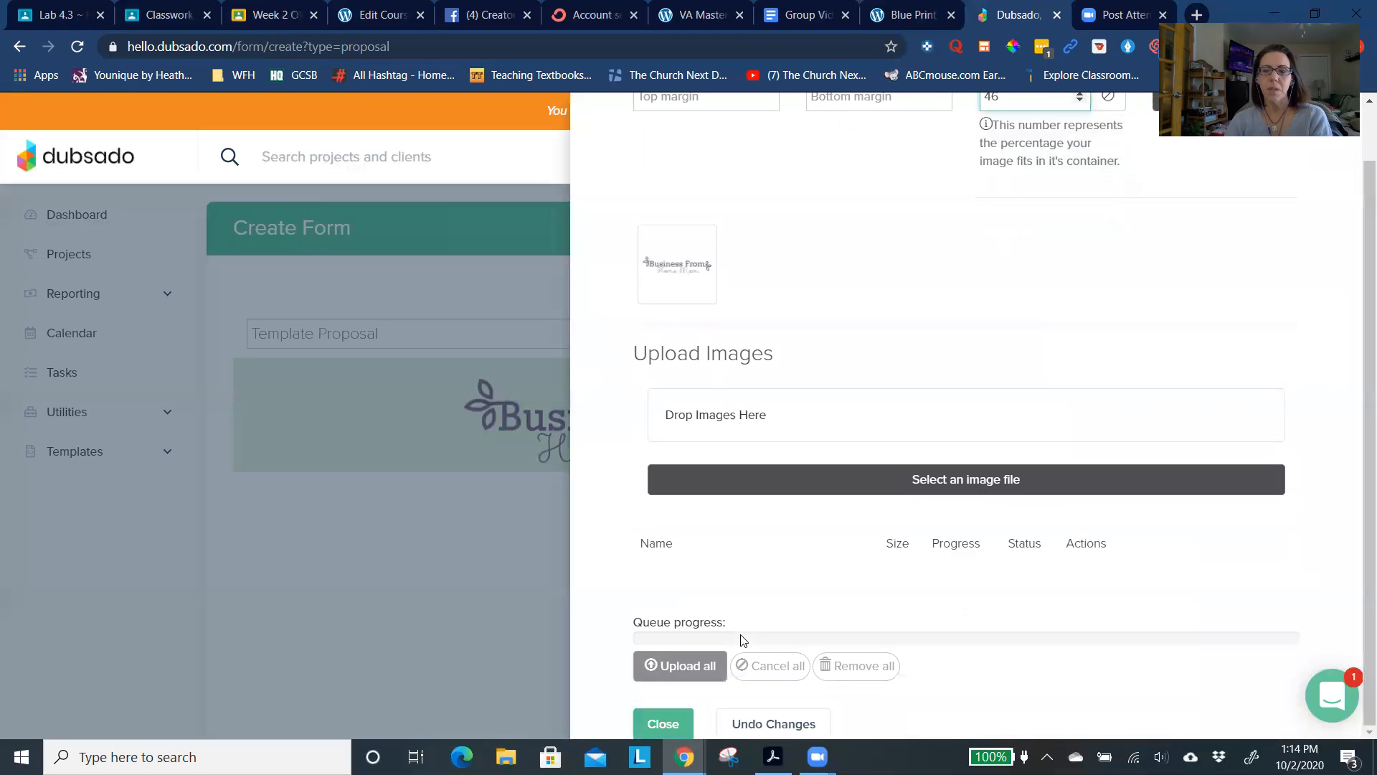
pyautogui.click(663, 724)
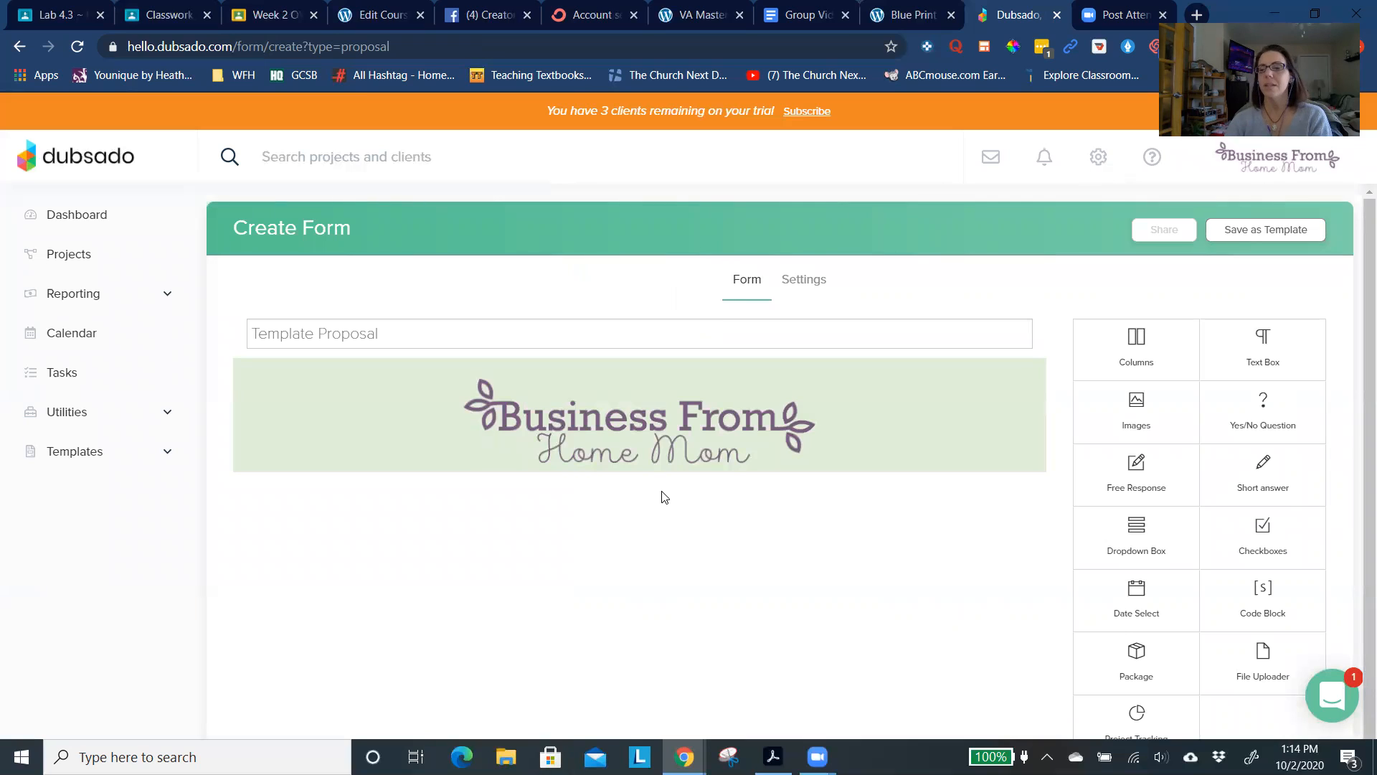
# - Add a text box directly below the logo in the proposal
pyautogui.scroll(-1, 663, 496)
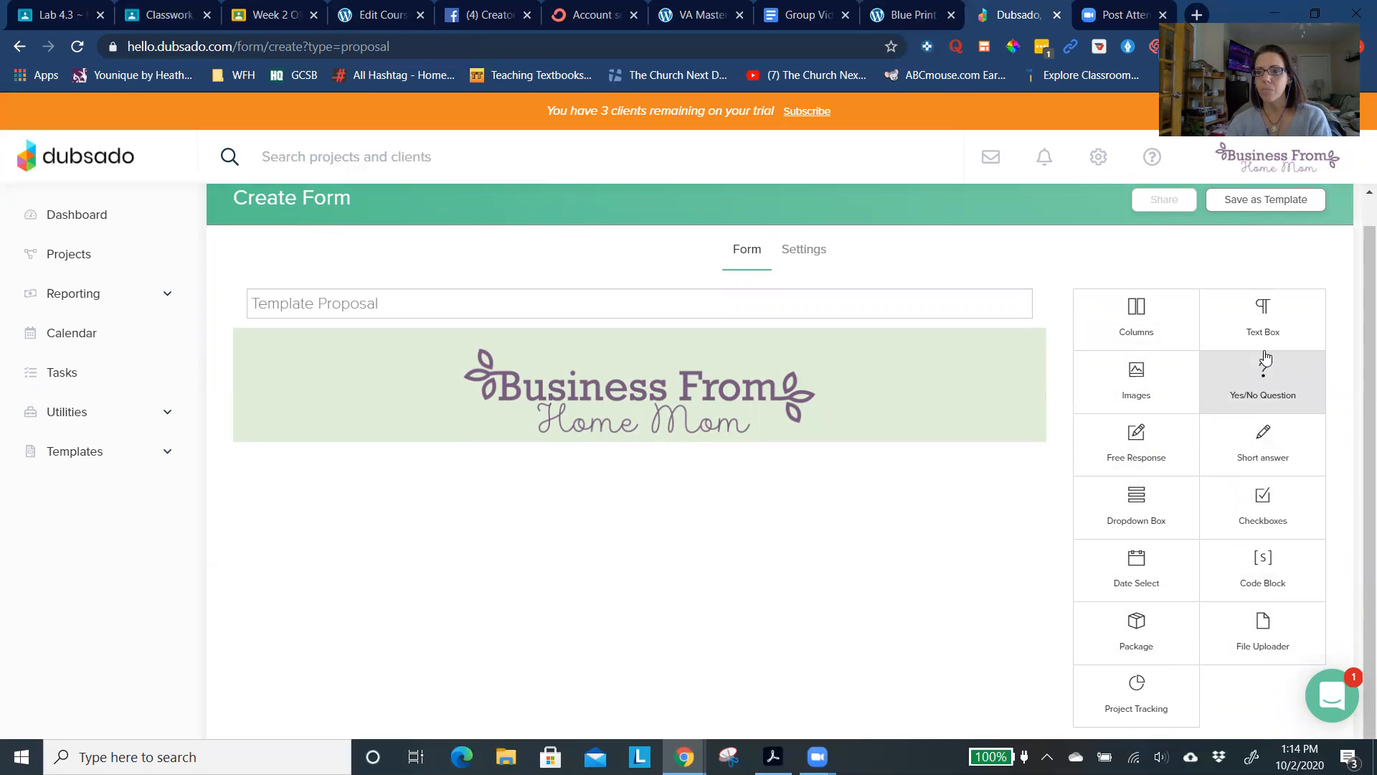
pyautogui.moveTo(1224, 354); pyautogui.dragTo(1181, 368)
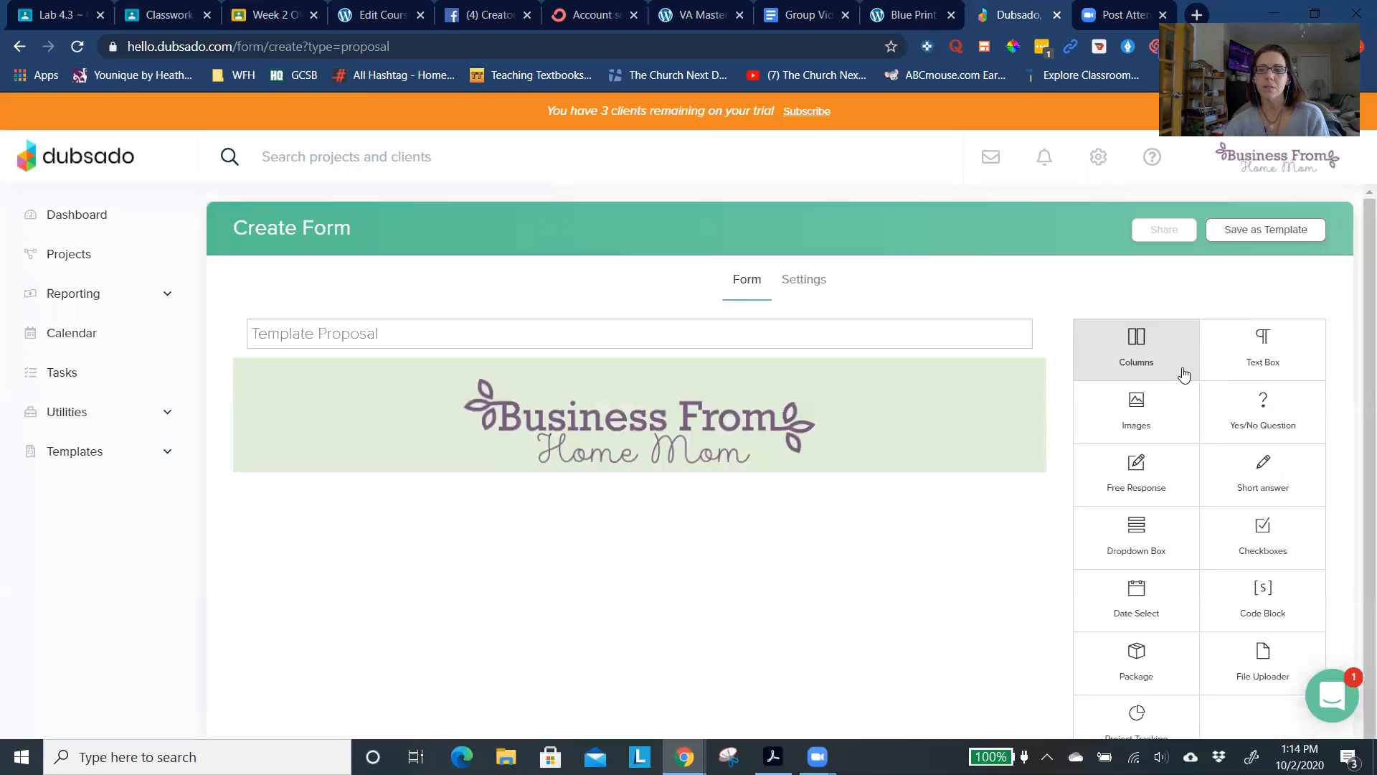
pyautogui.moveTo(1257, 349); pyautogui.dragTo(624, 500)
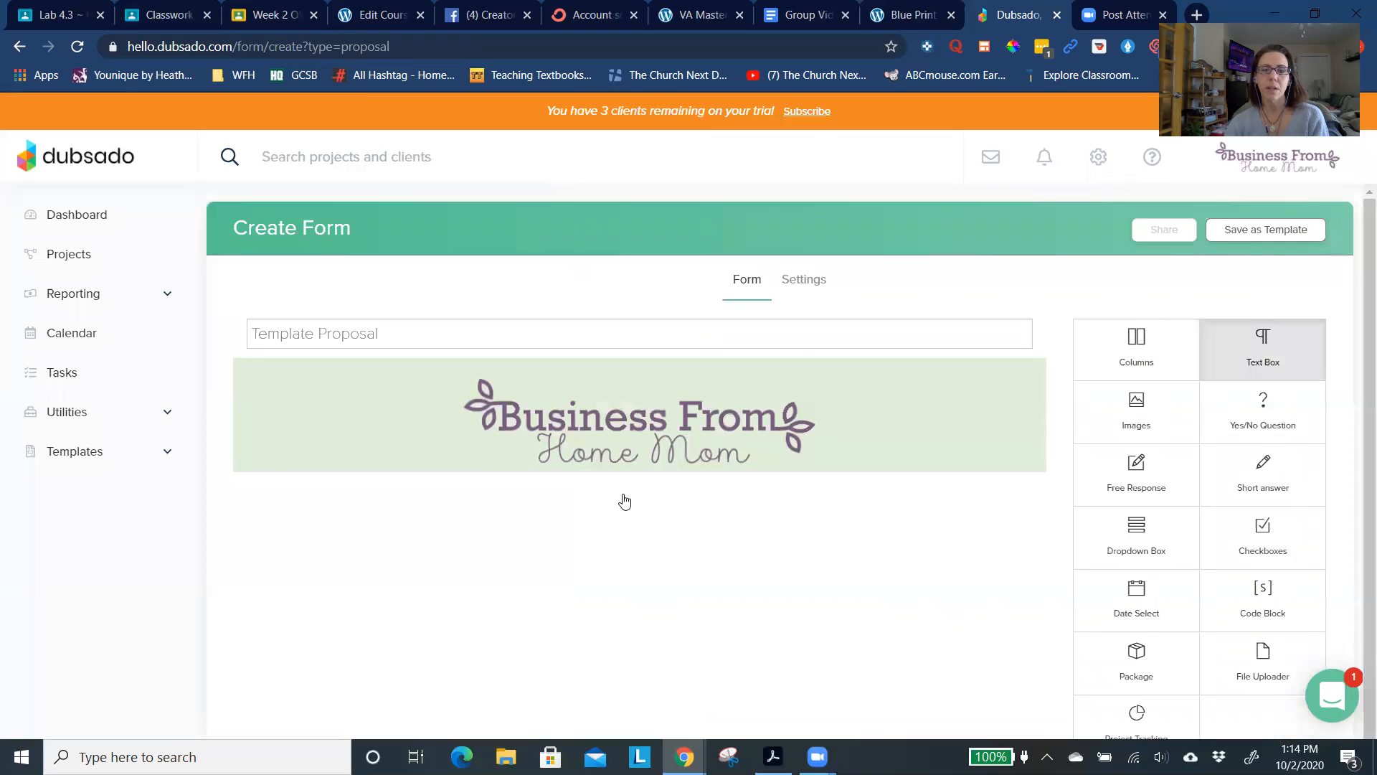
pyautogui.moveTo(1261, 362); pyautogui.dragTo(768, 492)
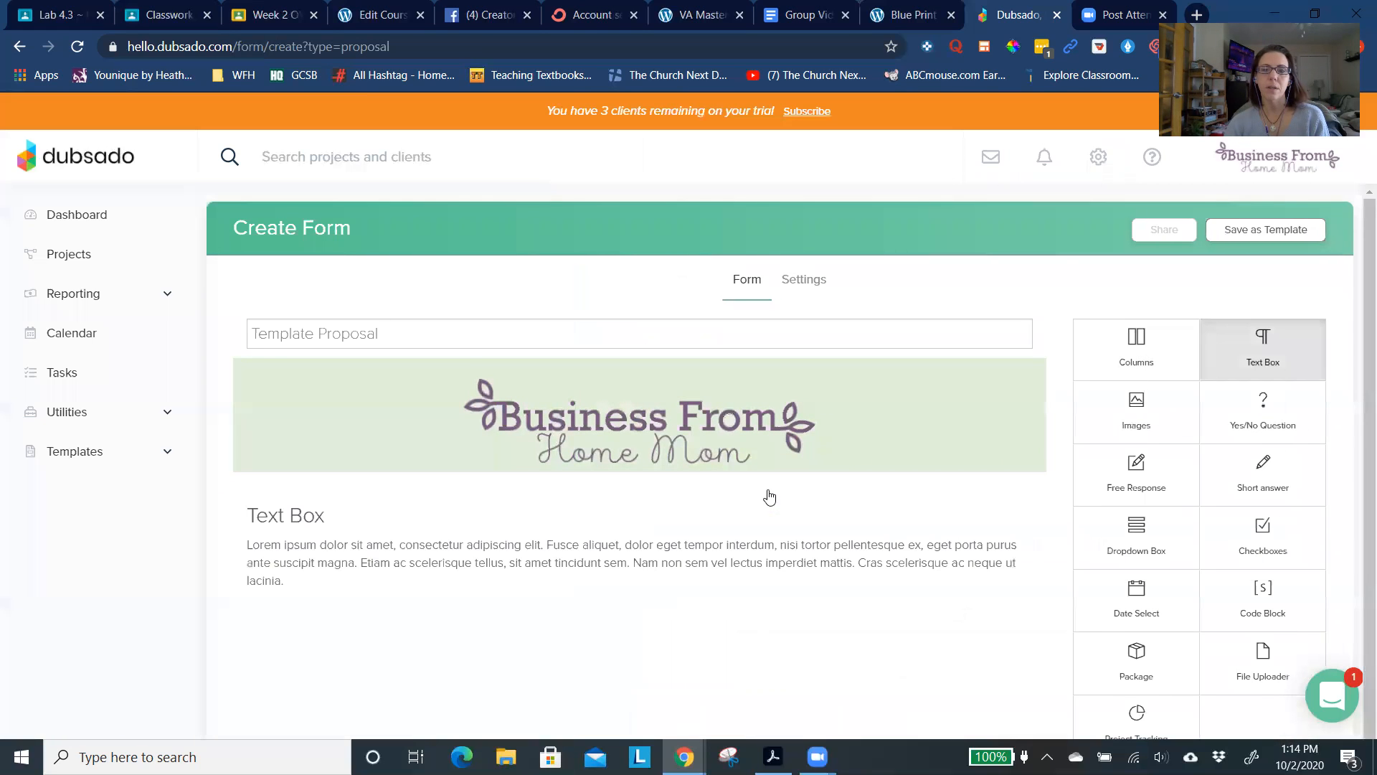
# - Replace the text box's placeholder heading with "Dear"
pyautogui.click(543, 540)
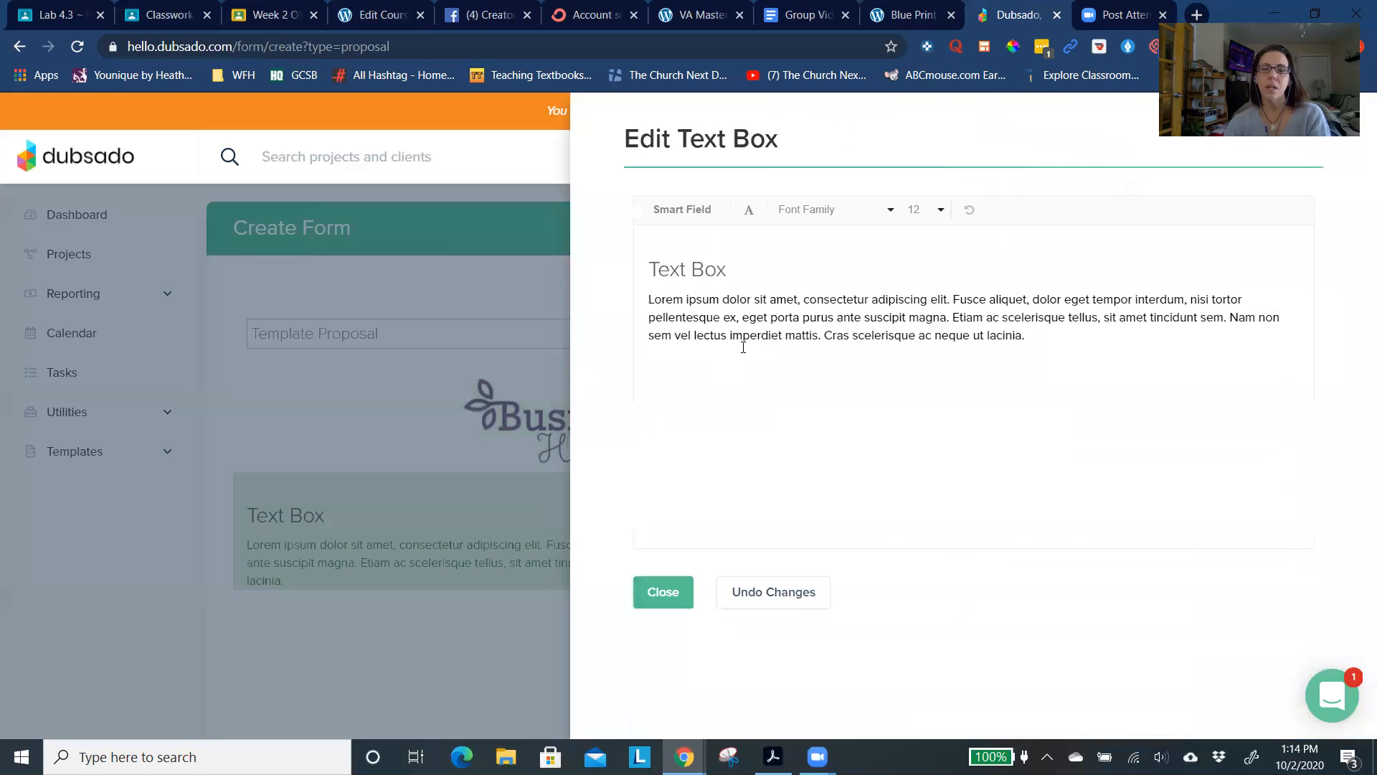
pyautogui.tripleClick(715, 267)
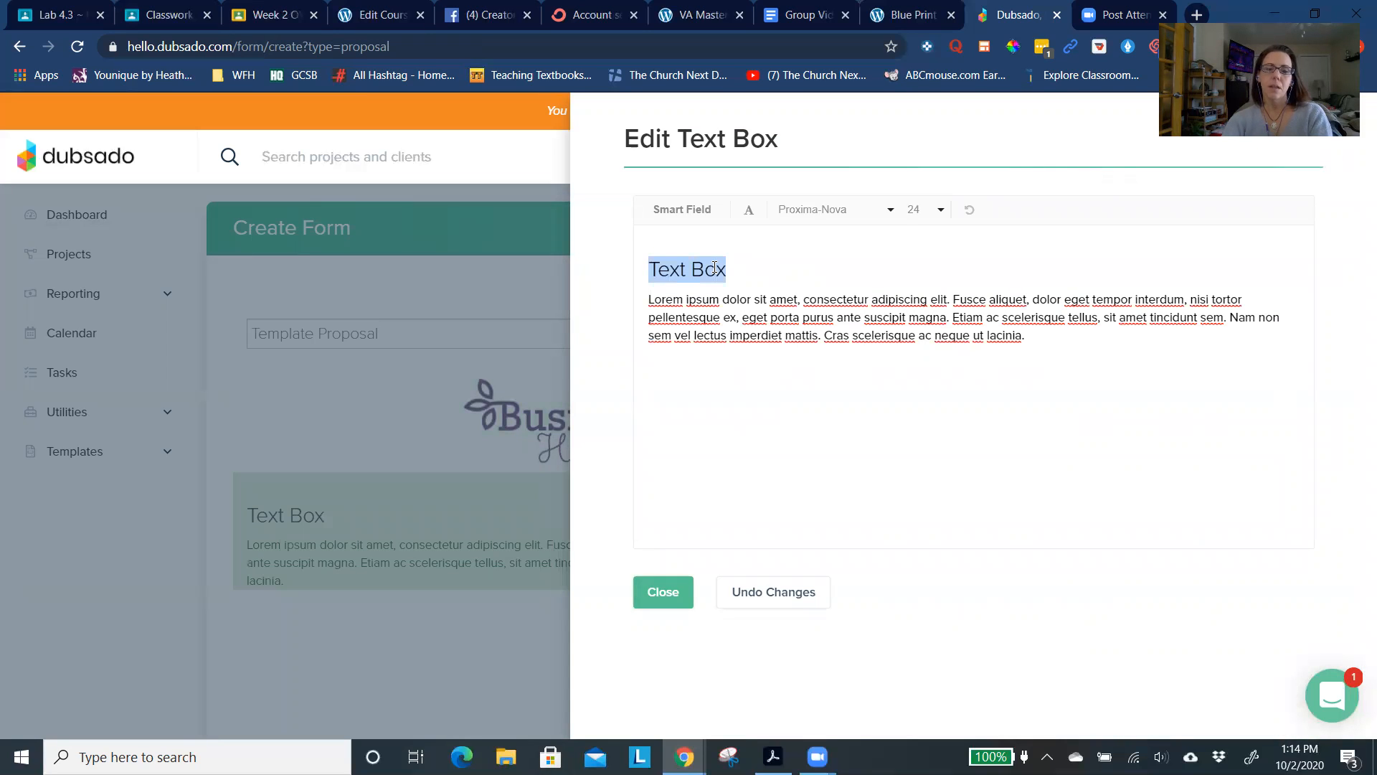
pyautogui.write('Thank you')
pyautogui.press('BackSpace')
pyautogui.press('BackSpace')
pyautogui.press('BackSpace')
pyautogui.press('BackSpace')
pyautogui.press('BackSpace')
pyautogui.press('BackSpace')
pyautogui.press('BackSpace')
pyautogui.press('BackSpace')
pyautogui.press('BackSpace')
pyautogui.write('Dear')
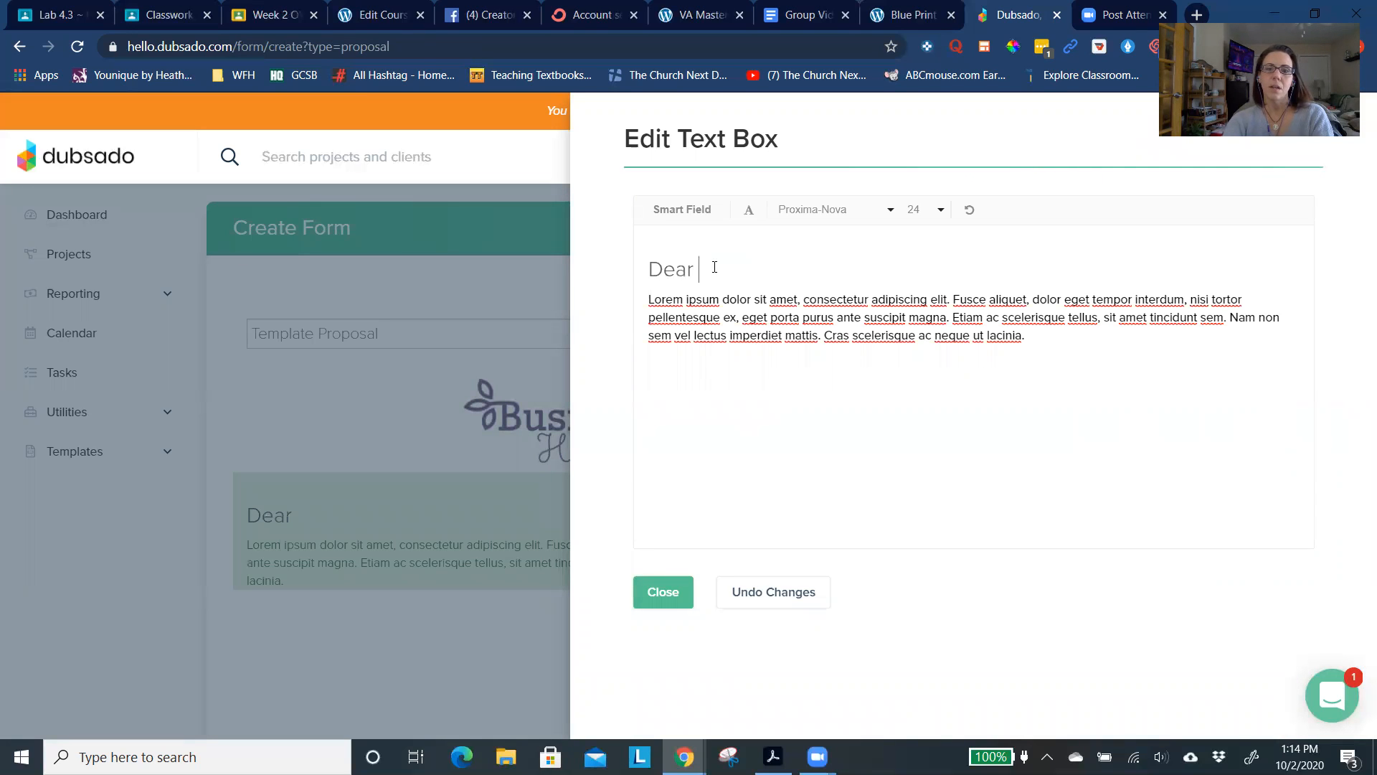
# - Insert the client First Name smart field after "Dear" in the text box heading
pyautogui.click(699, 225)
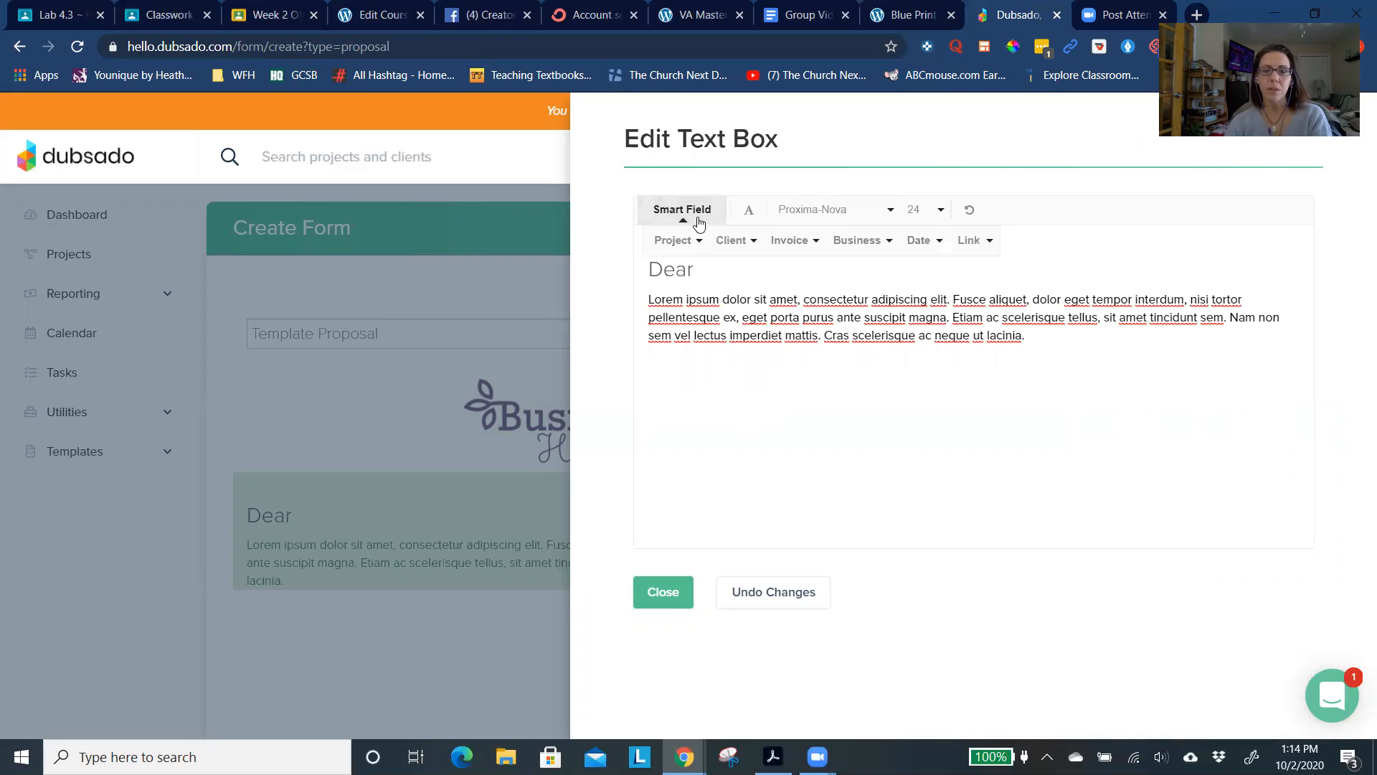
pyautogui.click(737, 243)
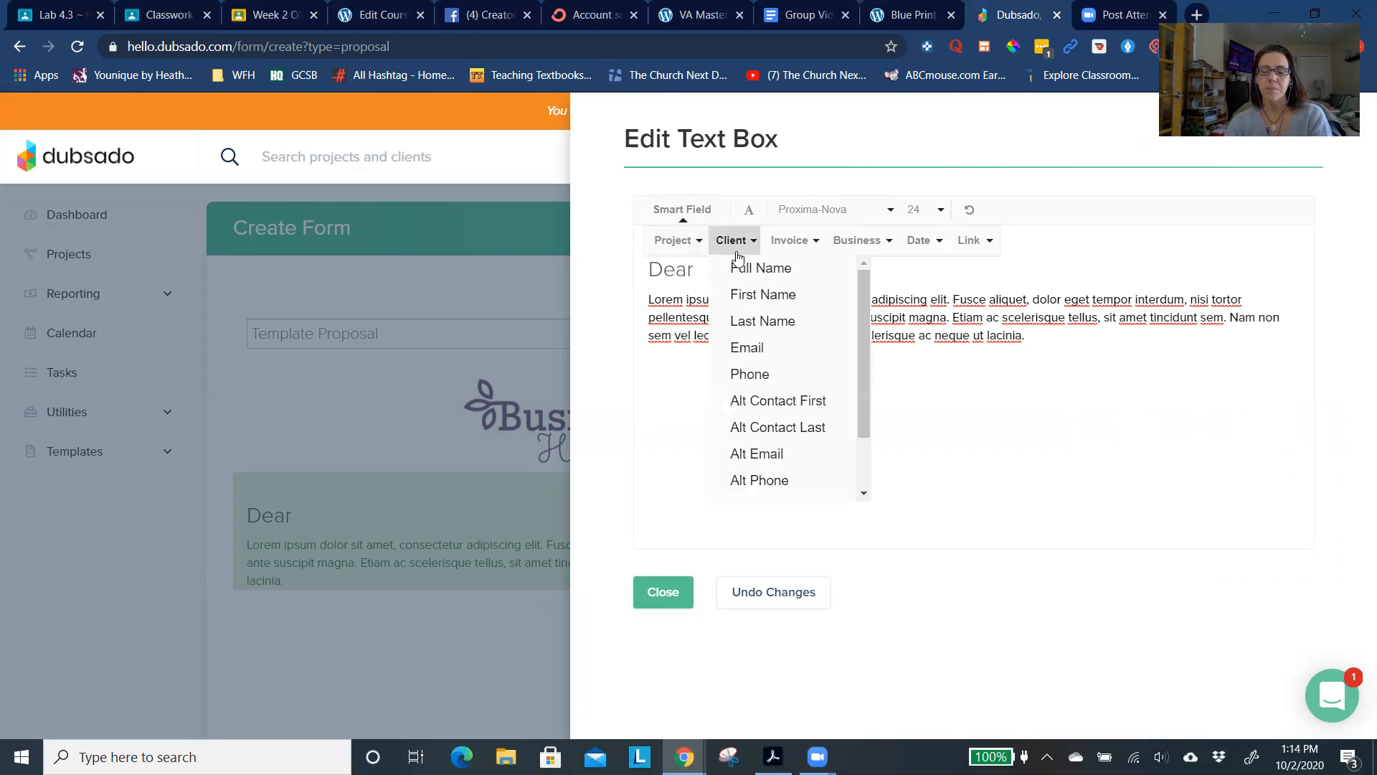
pyautogui.scroll(-2, 760, 353)
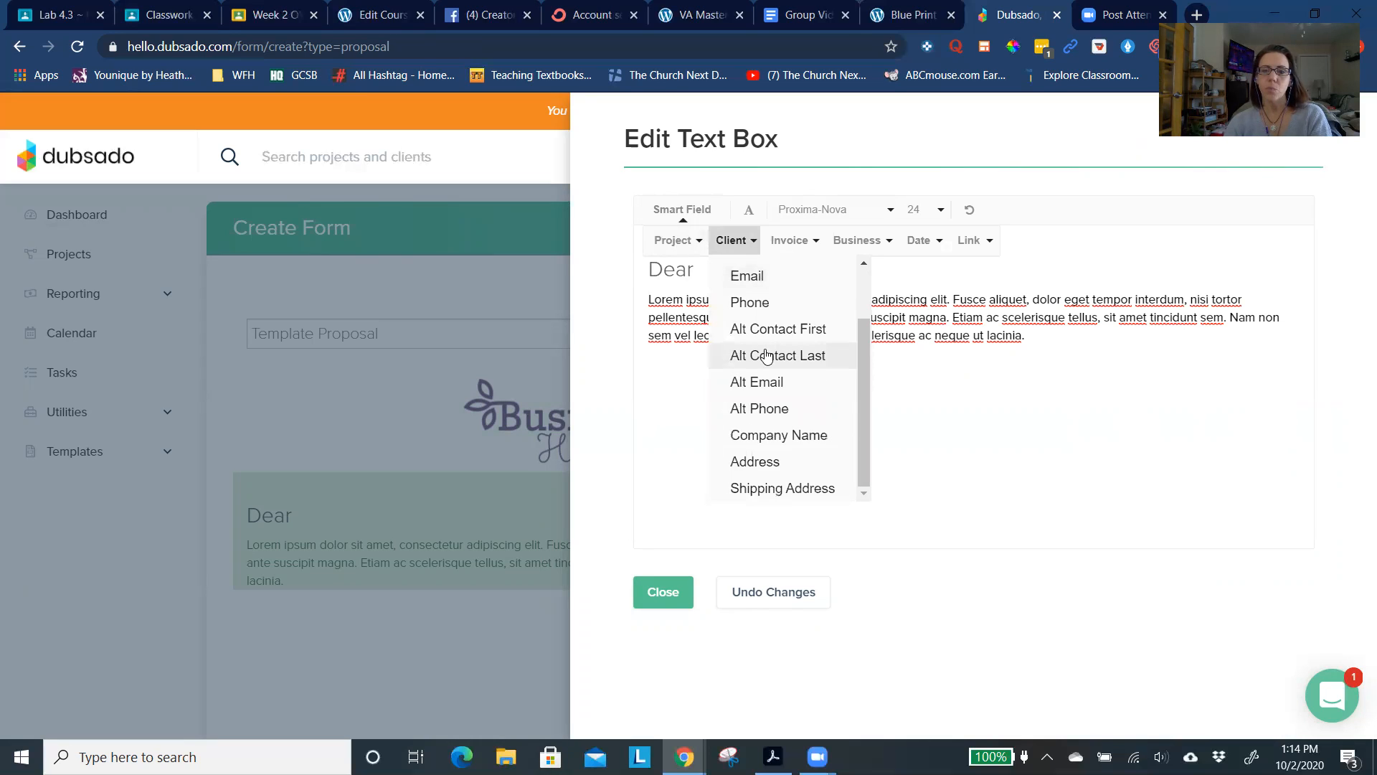
pyautogui.scroll(2, 767, 355)
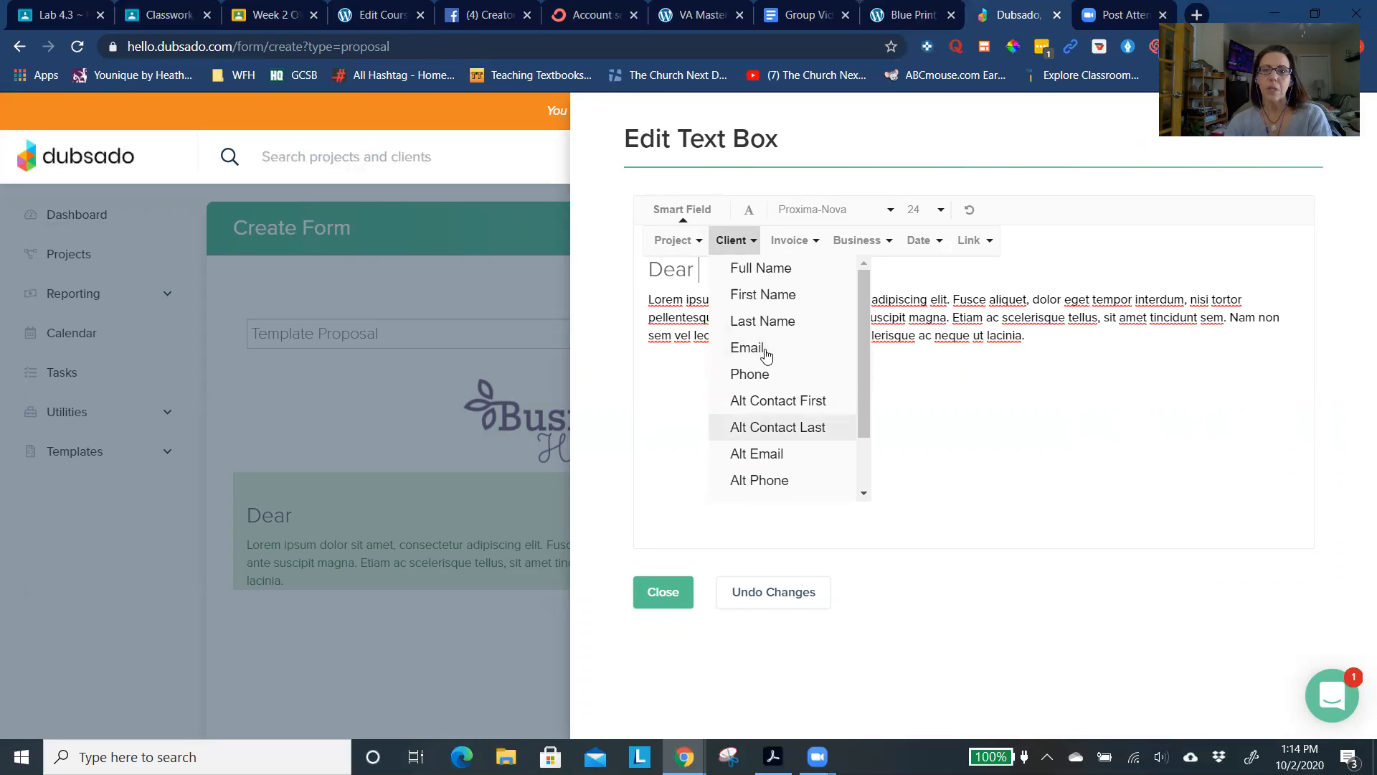
pyautogui.click(765, 305)
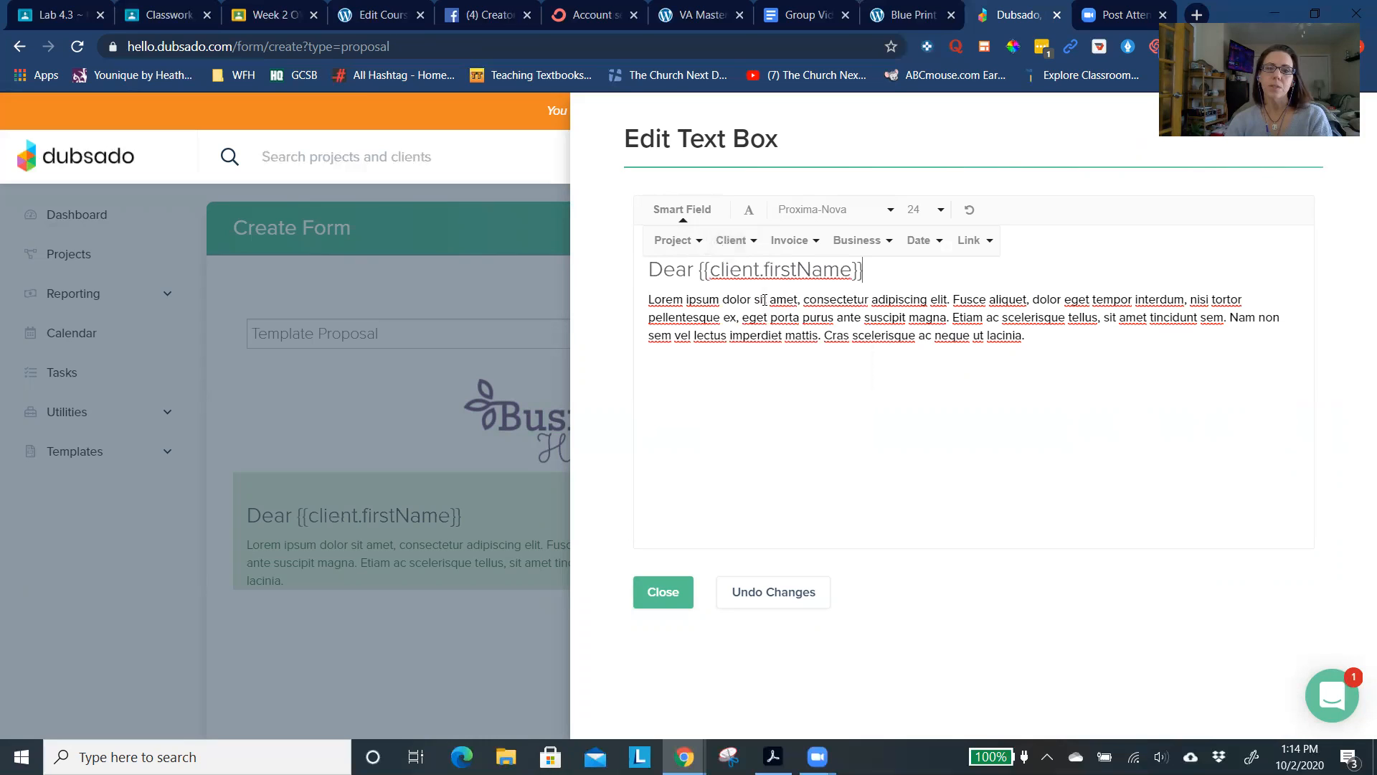
# - Replace the placeholder paragraph below the greeting with "I'm so glad you reached out"
pyautogui.tripleClick(770, 334)
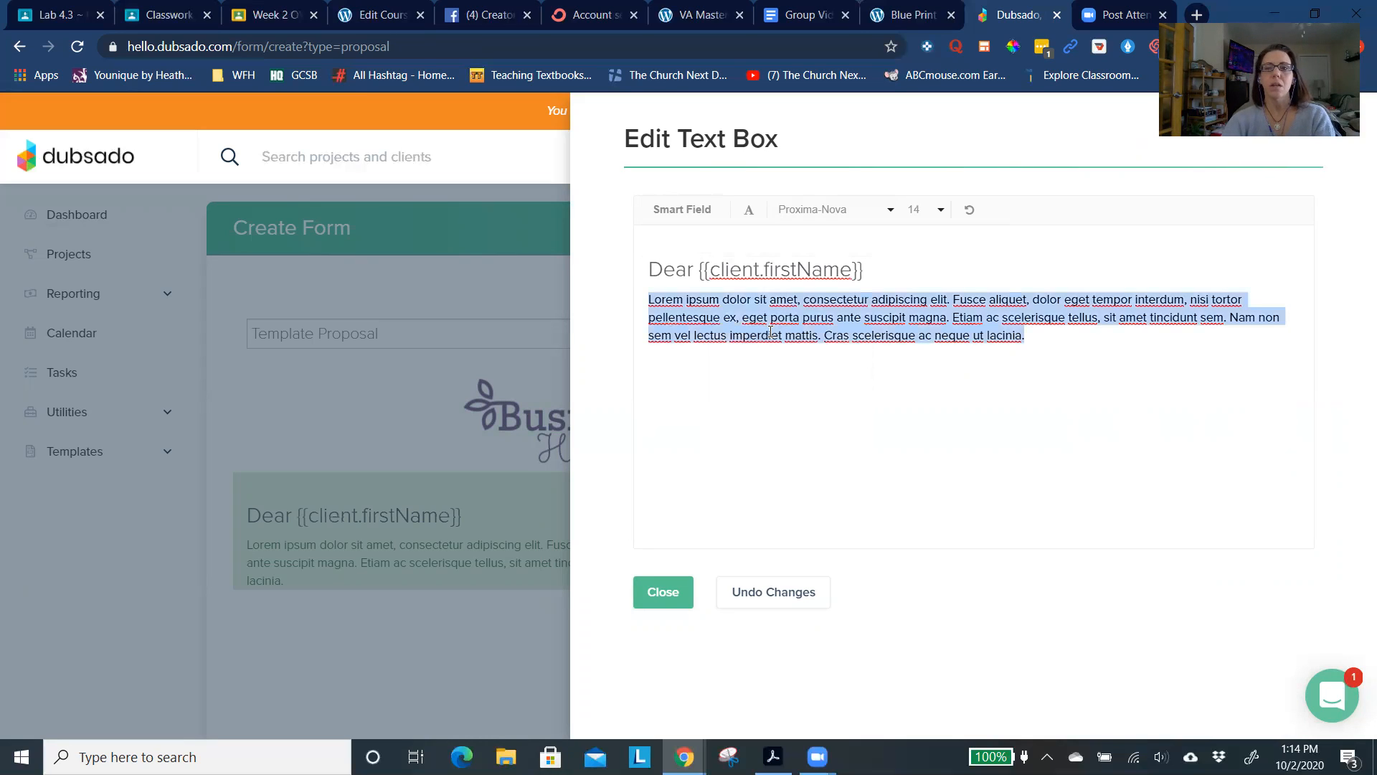
pyautogui.press('BackSpace')
pyautogui.write("I'm g")
pyautogui.press('BackSpace')
pyautogui.write('so glasd')
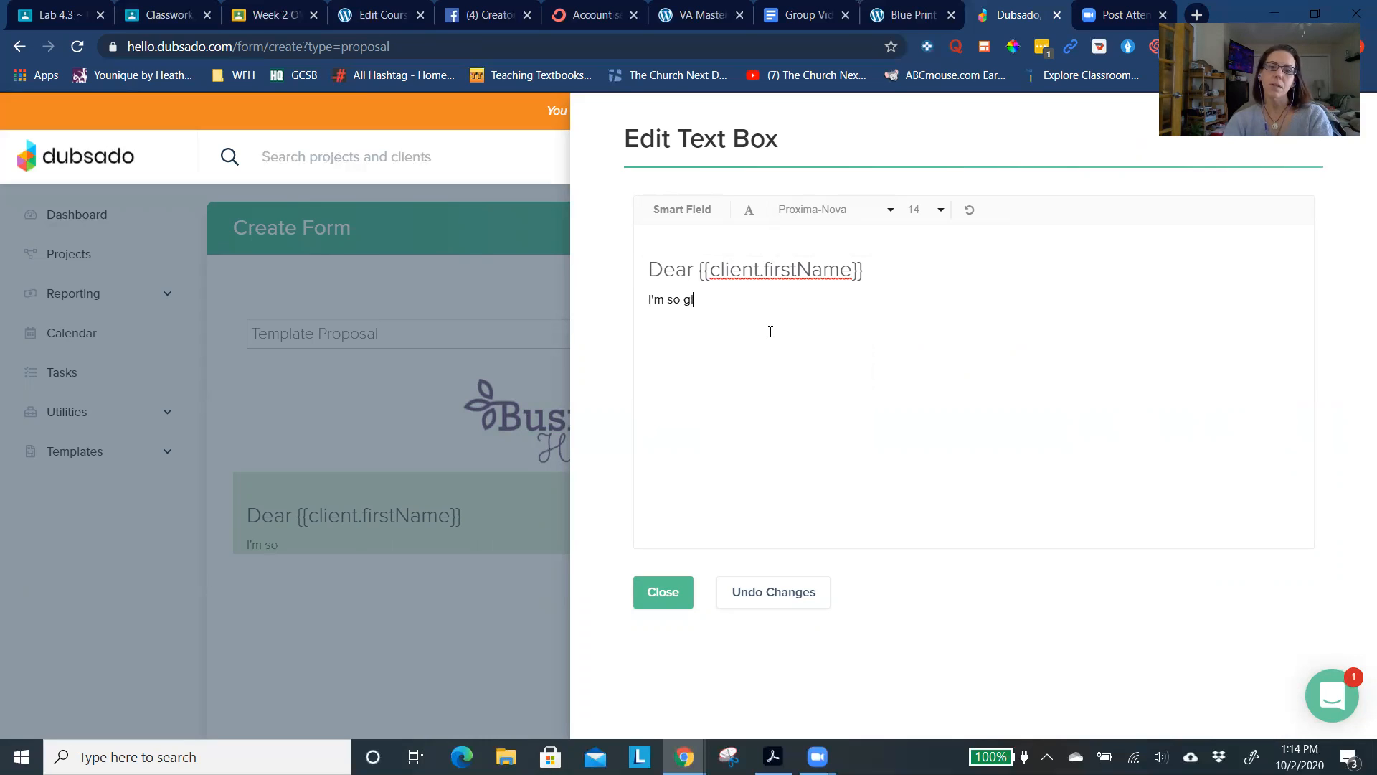
pyautogui.press('BackSpace')
pyautogui.press('BackSpace')
pyautogui.write('d you are')
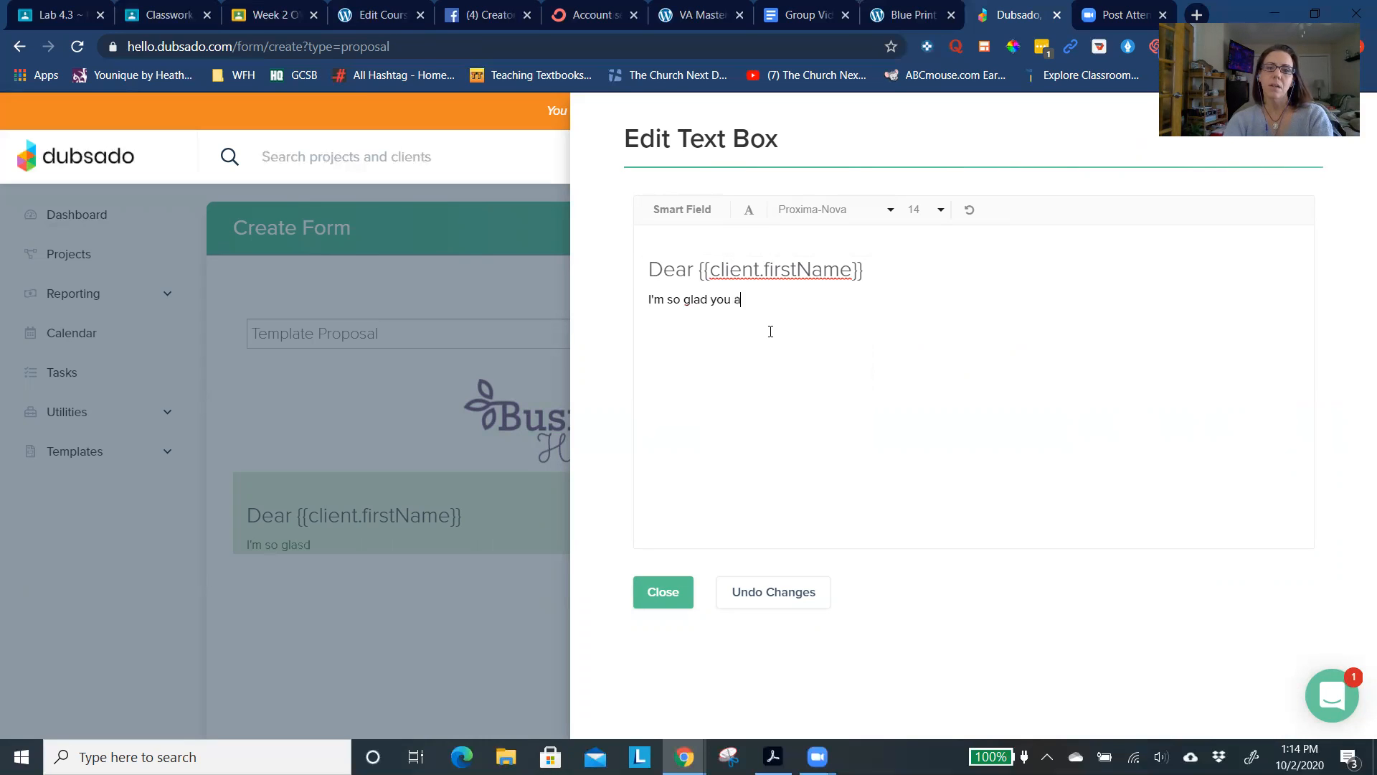
pyautogui.press('BackSpace')
pyautogui.press('BackSpace')
pyautogui.press('BackSpace')
pyautogui.write('reached ot to')
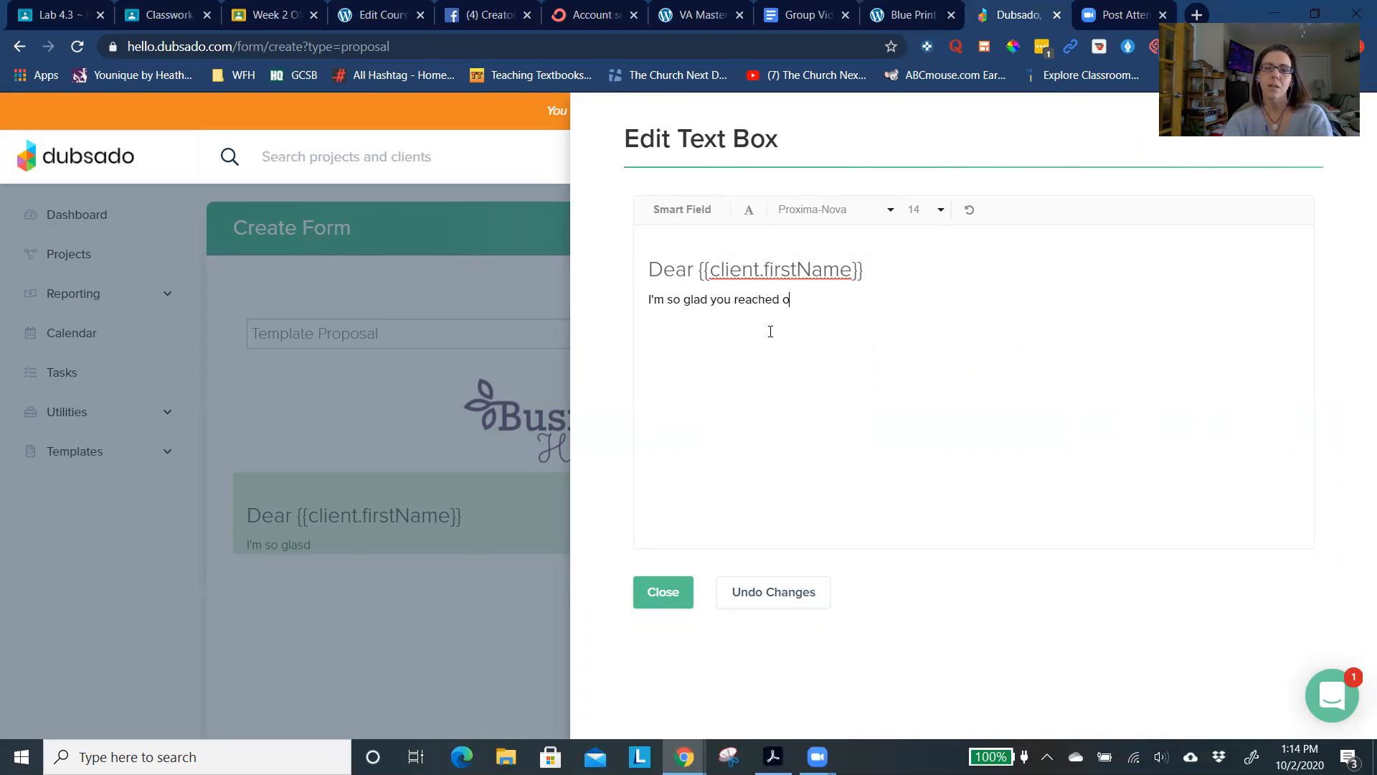
pyautogui.press('BackSpace')
pyautogui.press('BackSpace')
pyautogui.press('BackSpace')
pyautogui.press('BackSpace')
pyautogui.write('ut')
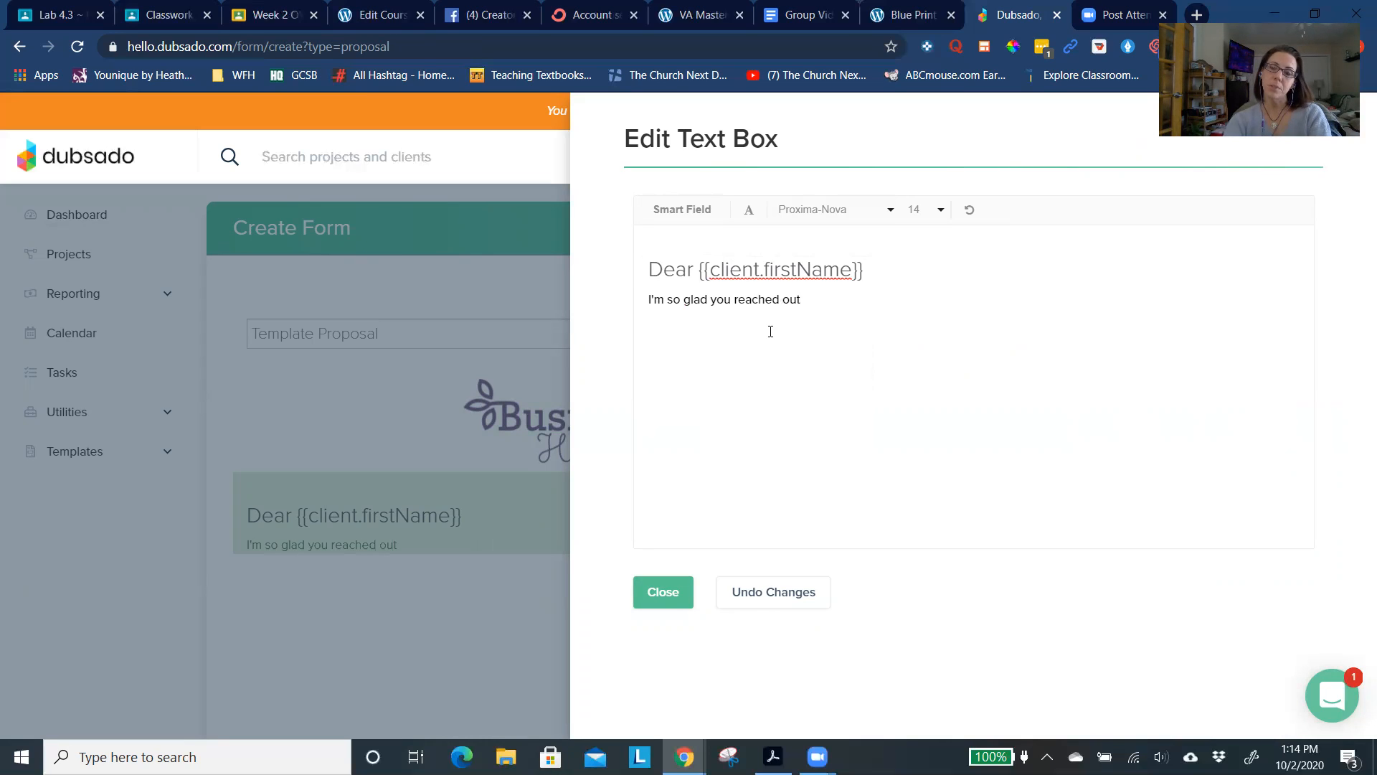
pyautogui.write(' to us and I am very excited to present this proposal to you')
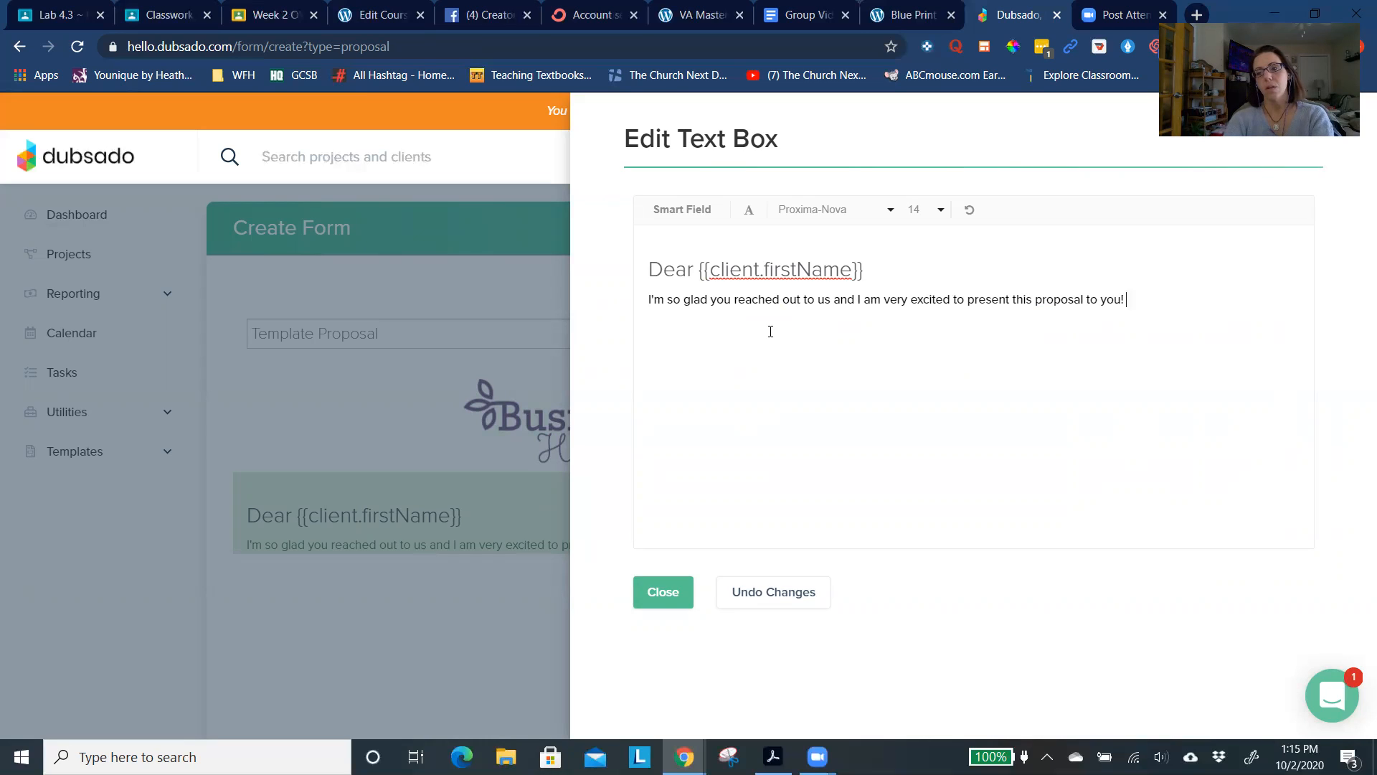
# - Continue the greeting paragraph with "to us and I am very excited to present this proposal to you"
pyautogui.write('! Plese fee')
# - End the sentence with an exclamation mark, add "Please feel free to ask any questions you might have after reading the proposal.", and close the text box editor
pyautogui.press('BackSpace')
pyautogui.press('BackSpace')
pyautogui.press('BackSpace')
pyautogui.press('BackSpace')
pyautogui.press('BackSpace')
pyautogui.press('BackSpace')
pyautogui.press('BackSpace')
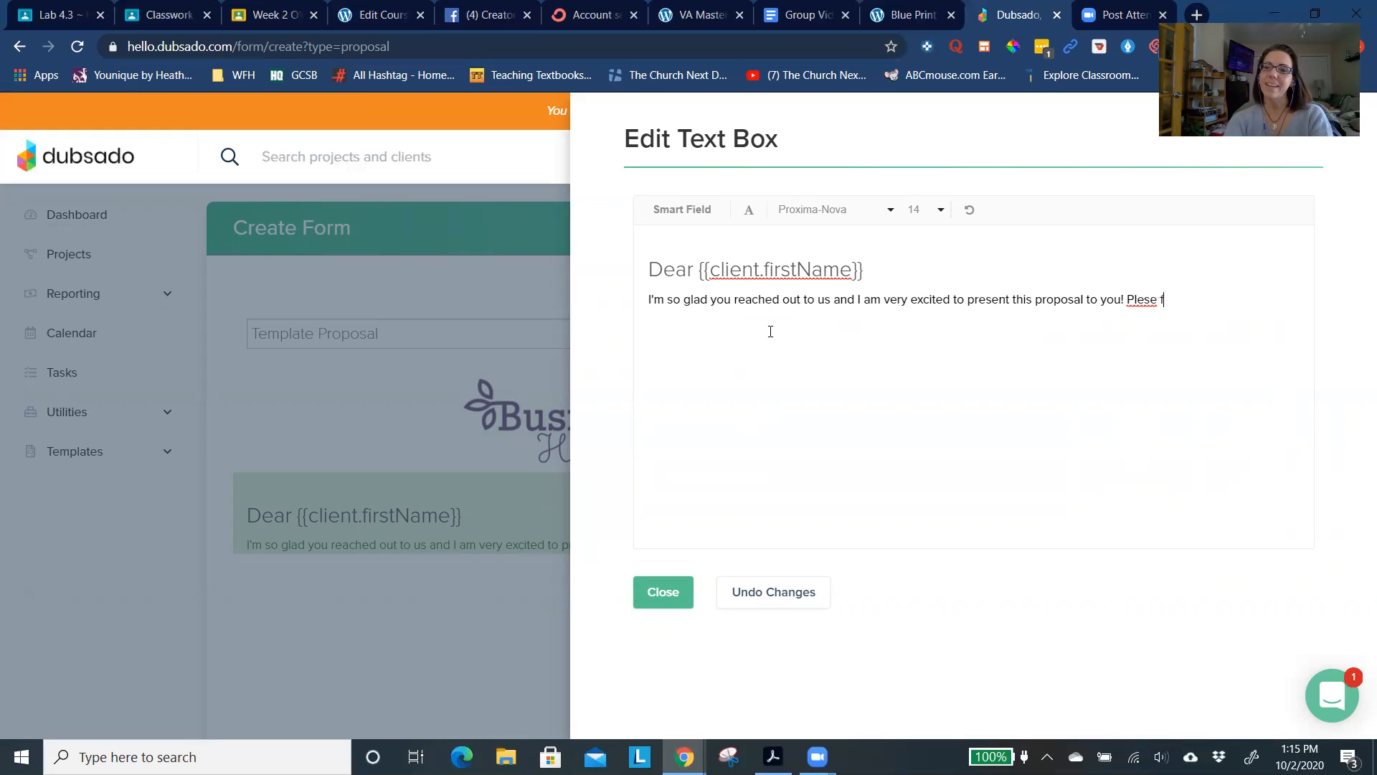
pyautogui.write('ease feel')
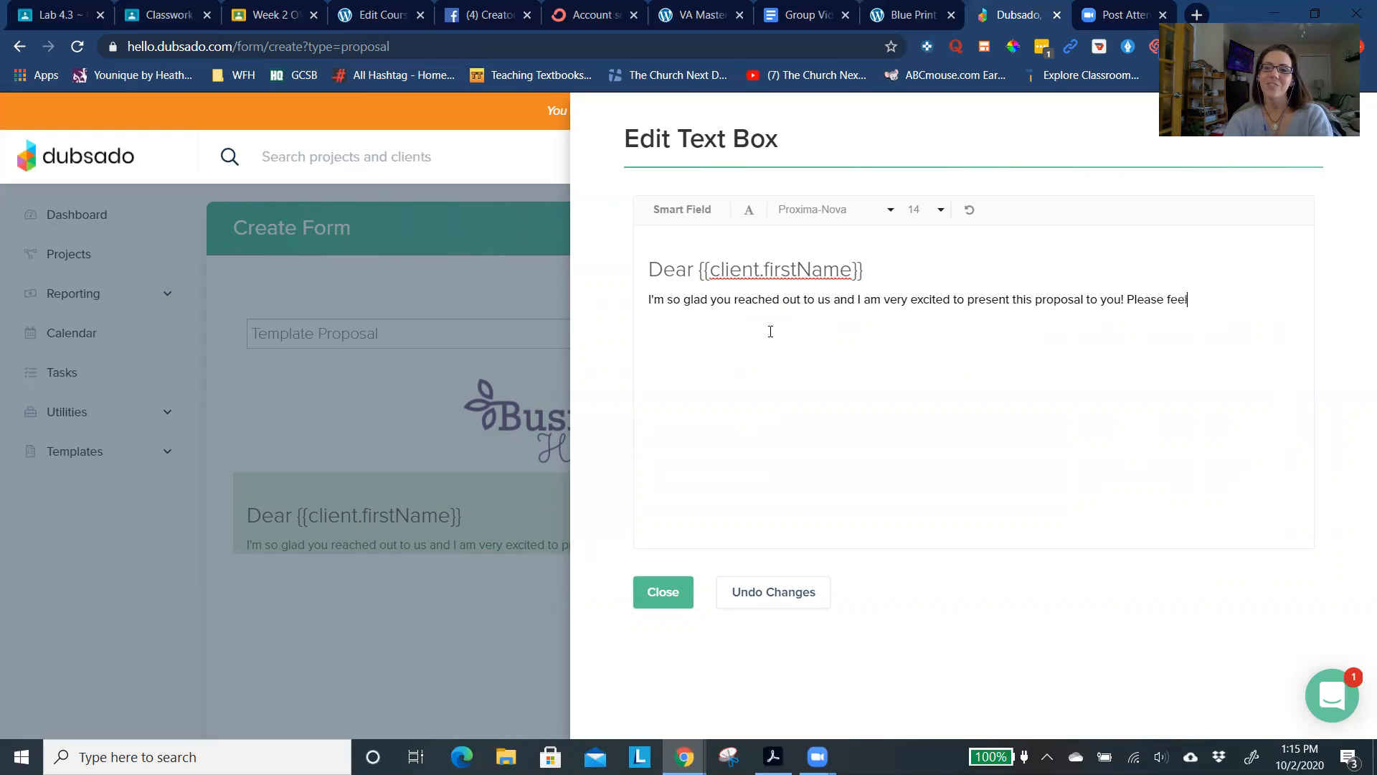
pyautogui.write(' free to as')
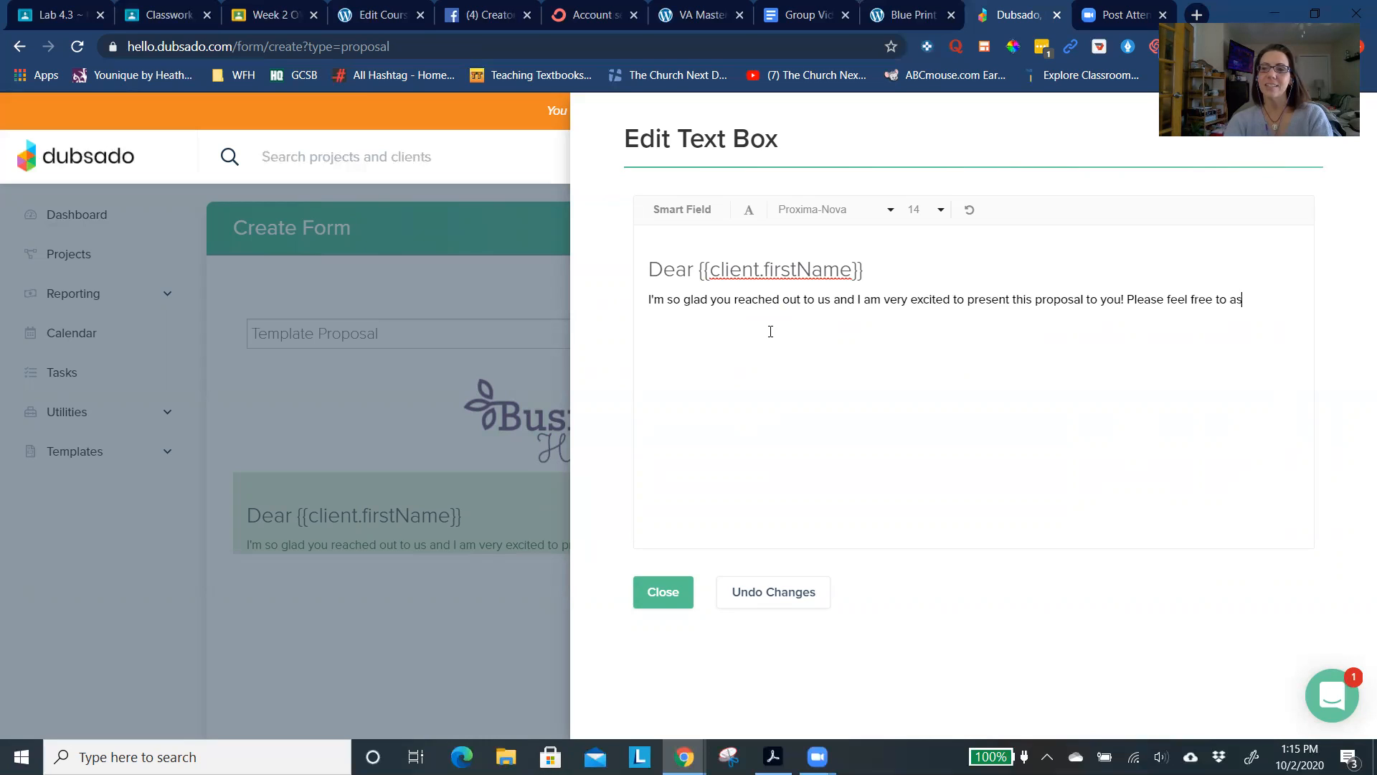
pyautogui.write('k any quest')
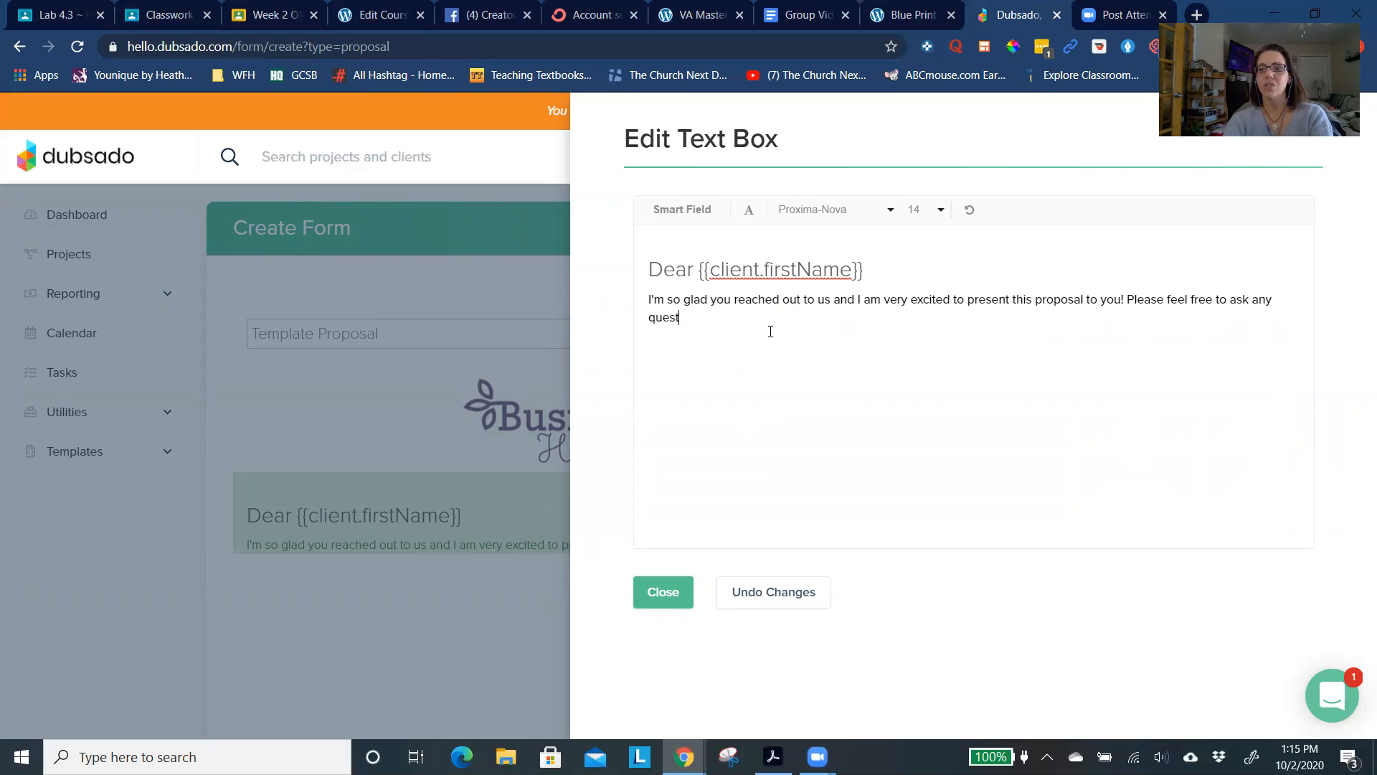
pyautogui.write('ions you might ha')
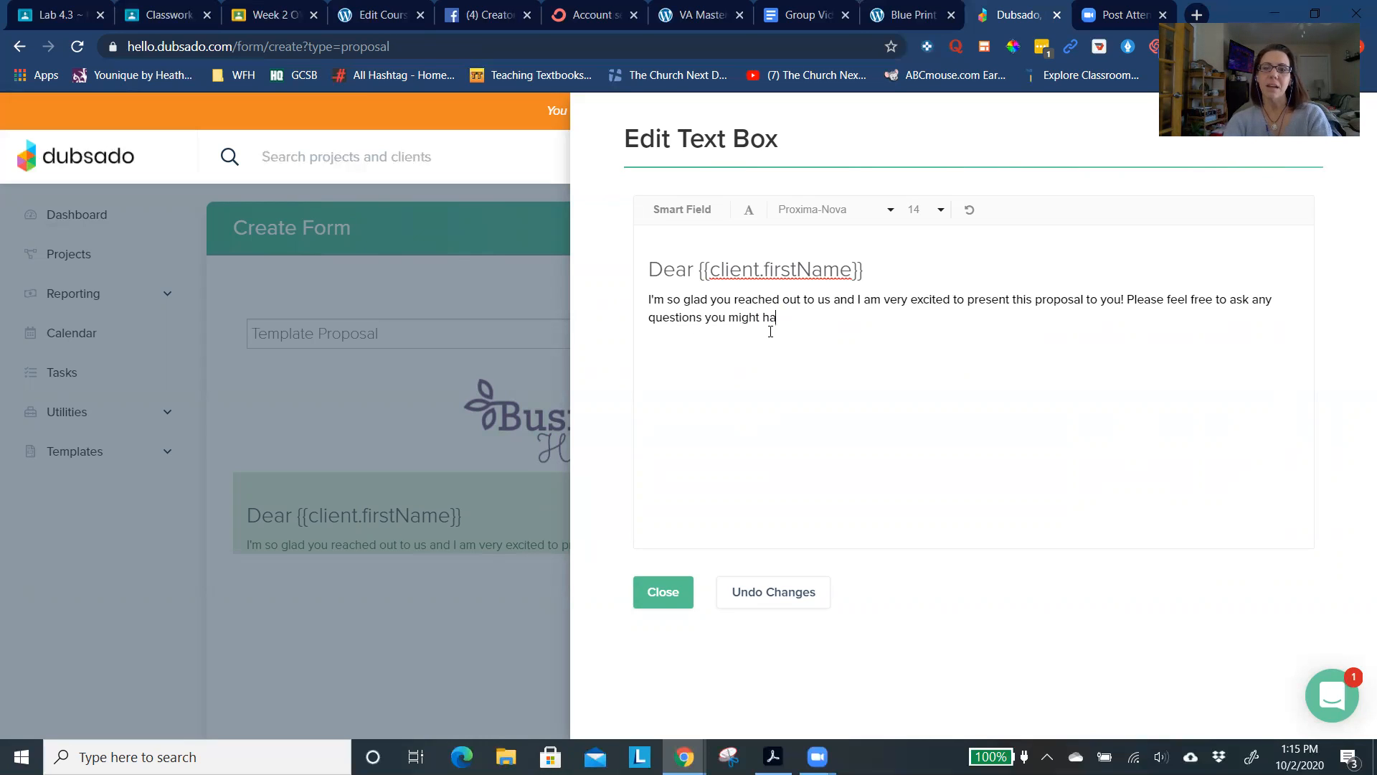
pyautogui.write('ve after readin')
pyautogui.press('BackSpace')
pyautogui.press('BackSpace')
pyautogui.press('BackSpace')
pyautogui.write('ading the proposal.')
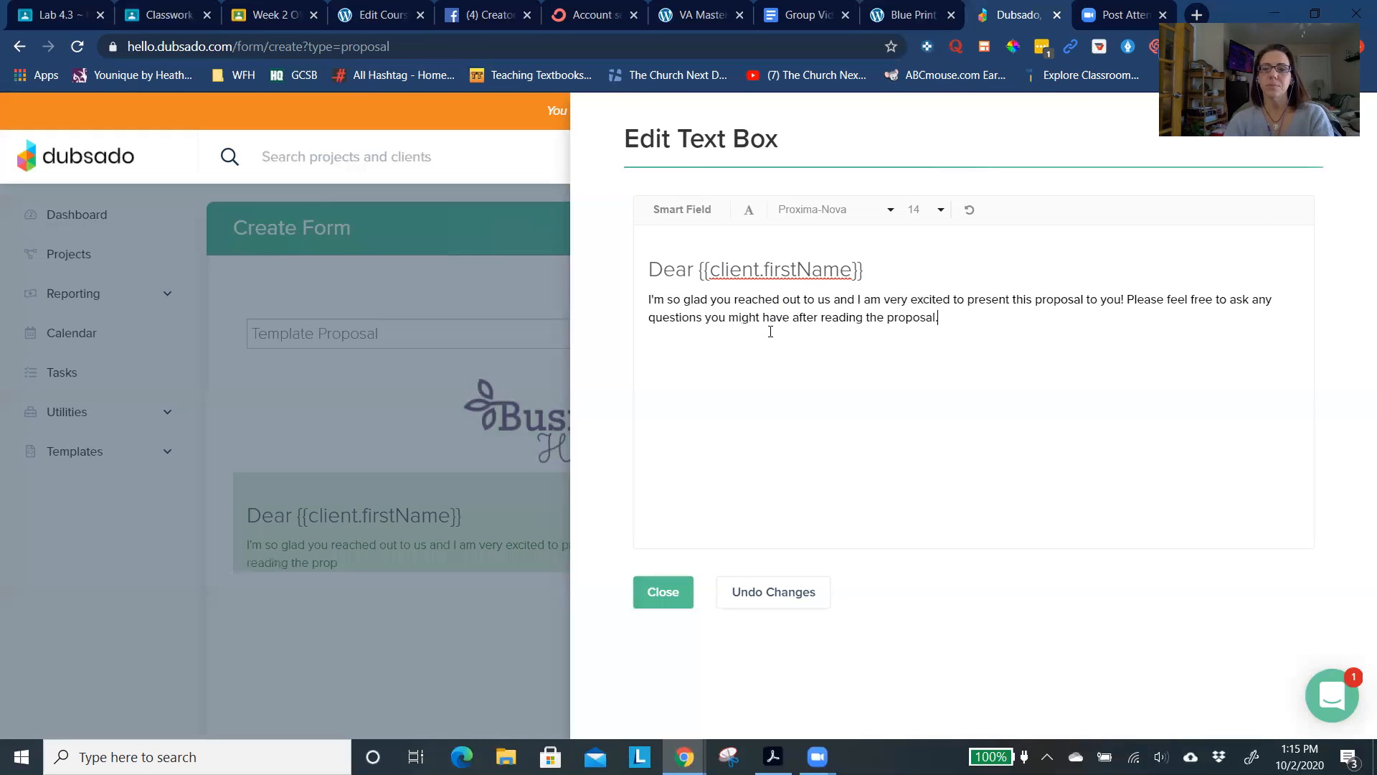
pyautogui.click(669, 589)
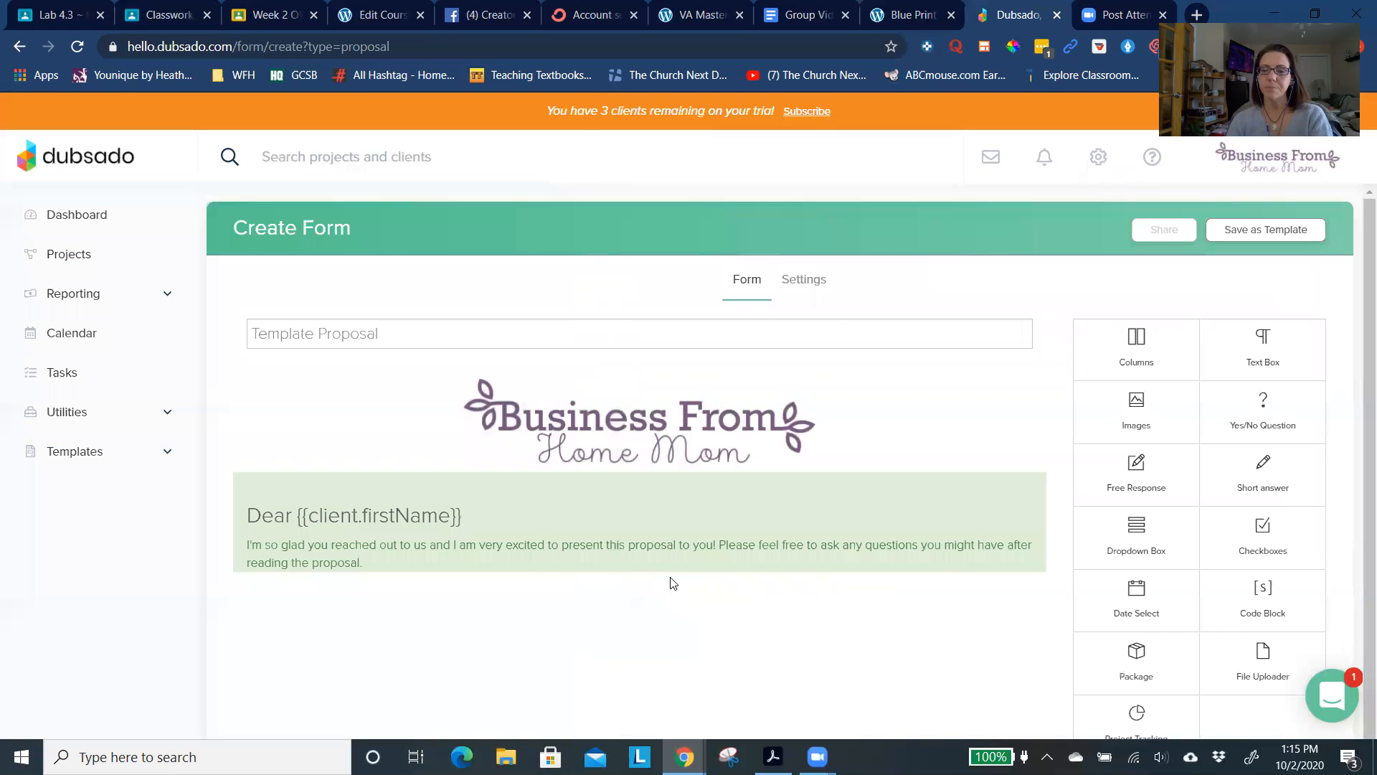
# - Add a package block below the greeting text and assign it the 10 Hour General VA - $450.00 package
pyautogui.scroll(-1, 521, 574)
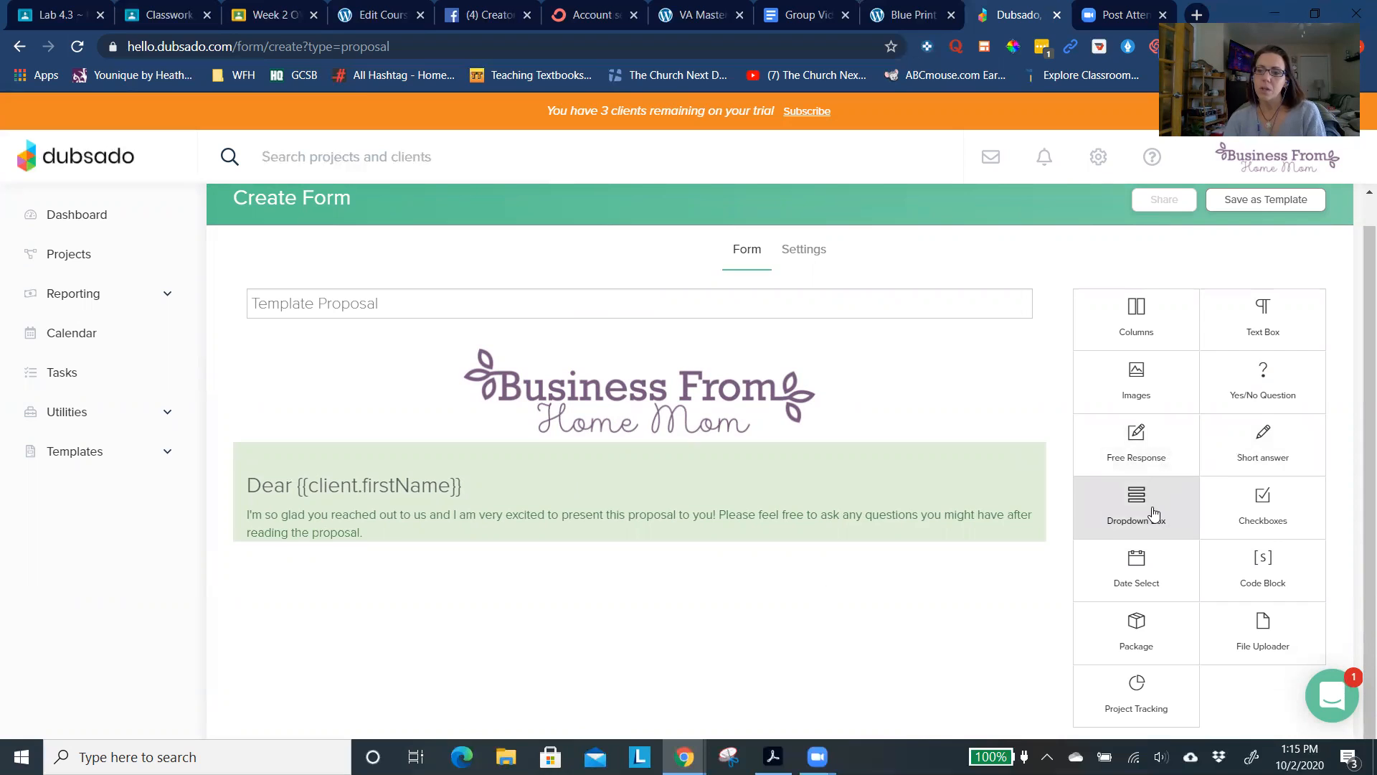
pyautogui.moveTo(1135, 639); pyautogui.dragTo(637, 590)
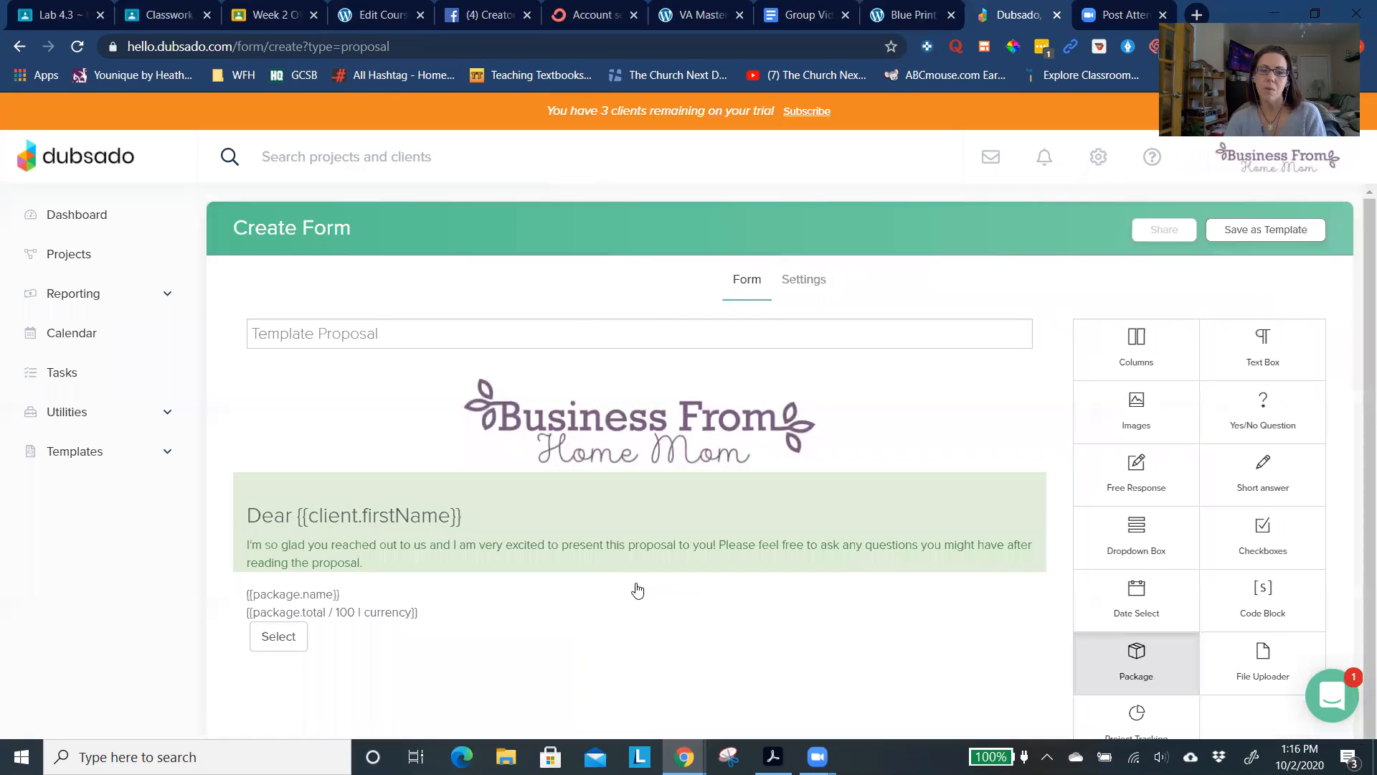
pyautogui.click(577, 590)
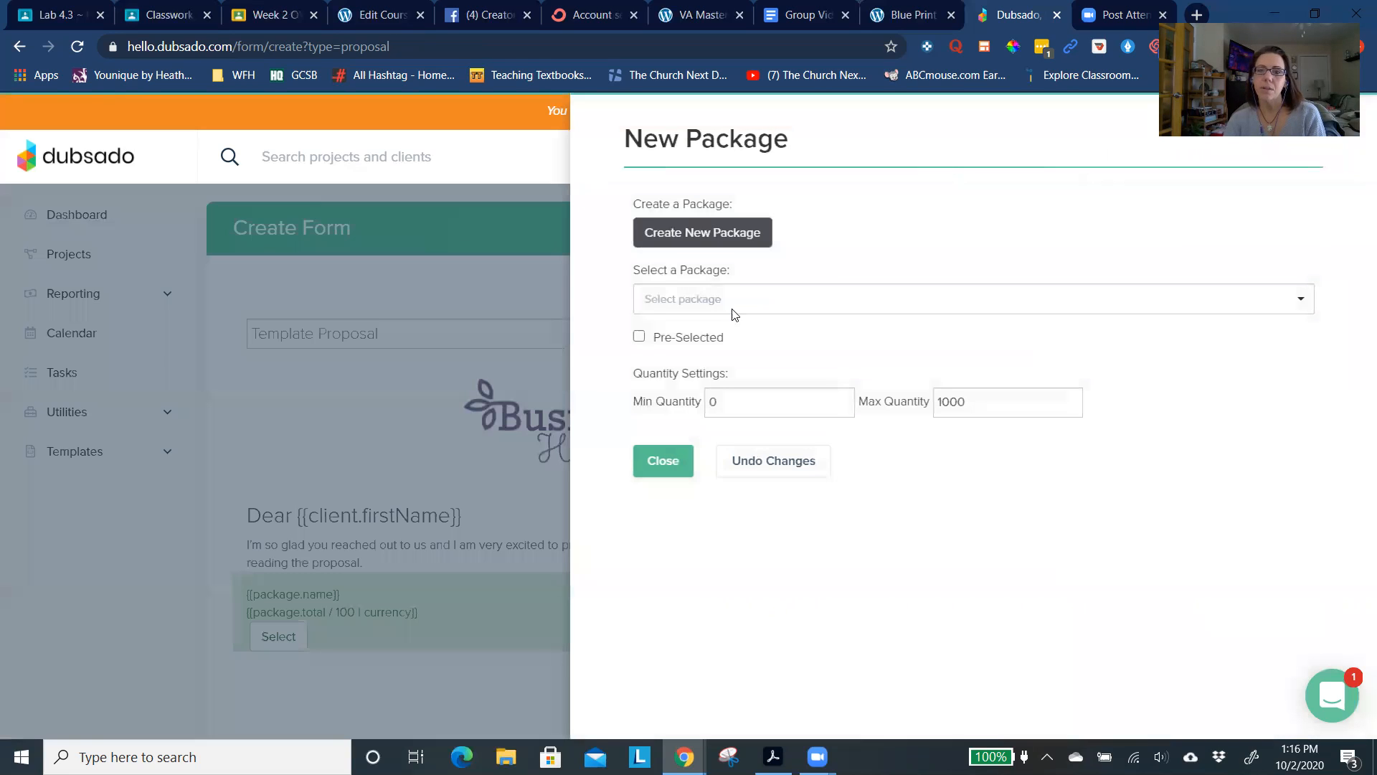
pyautogui.click(726, 300)
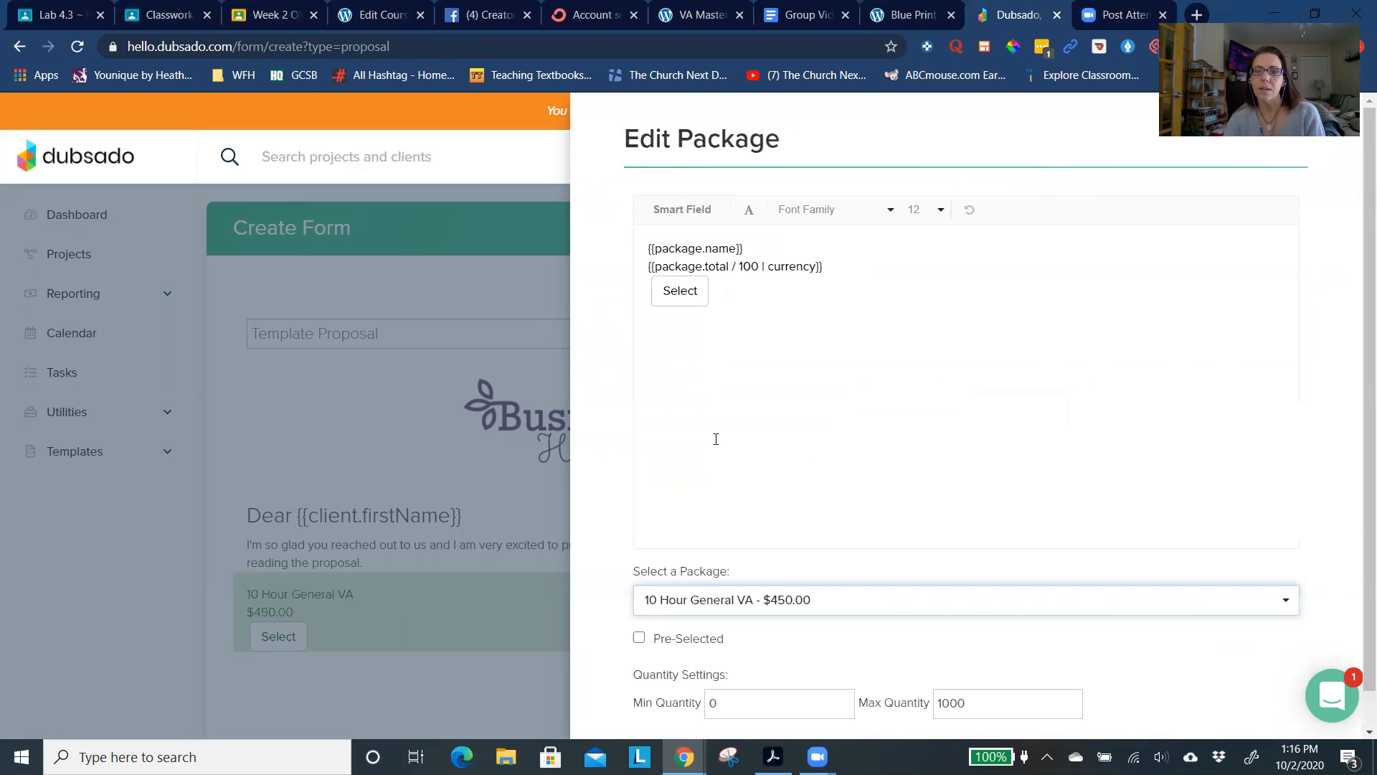
# - Insert blank lines above the package name in the package block and start a bulleted list there
pyautogui.click(651, 372)
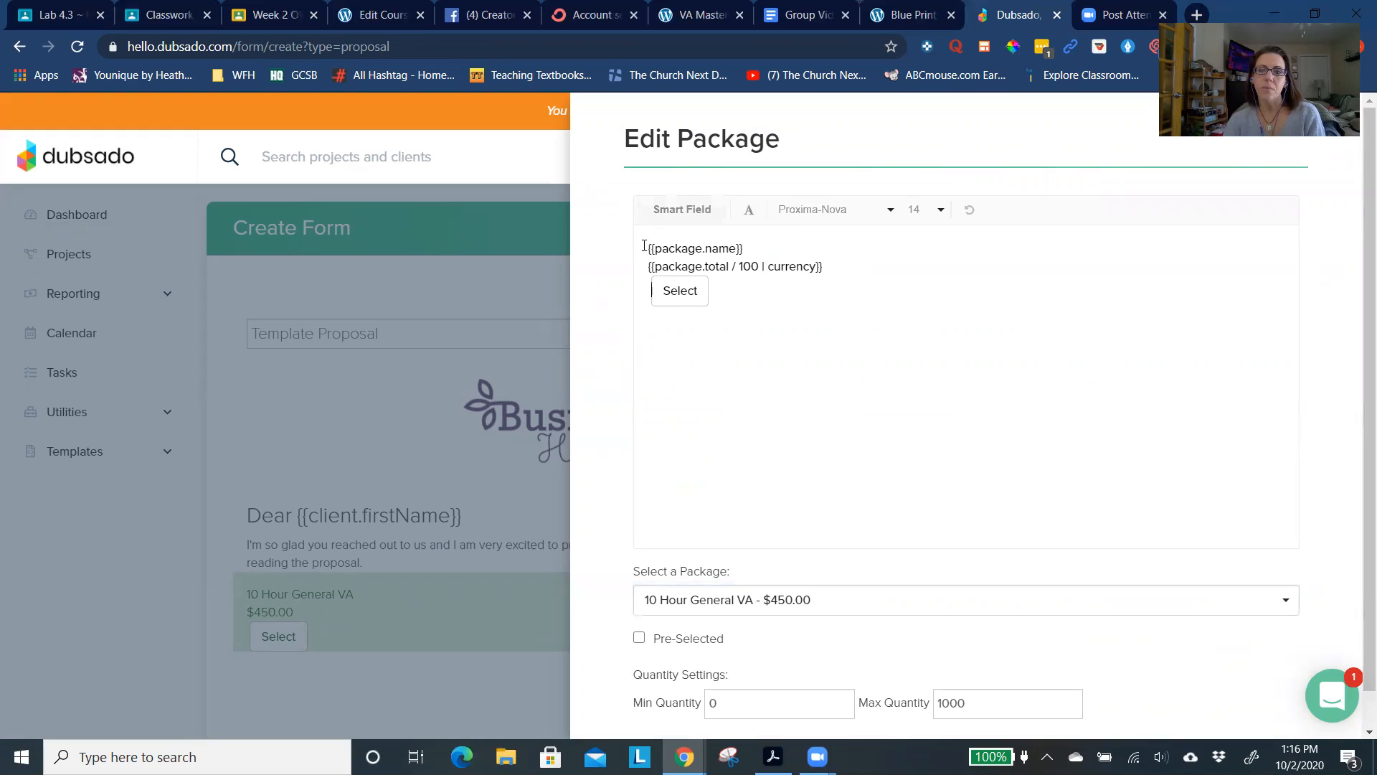
pyautogui.press('Return')
pyautogui.press('Return')
pyautogui.press('Return')
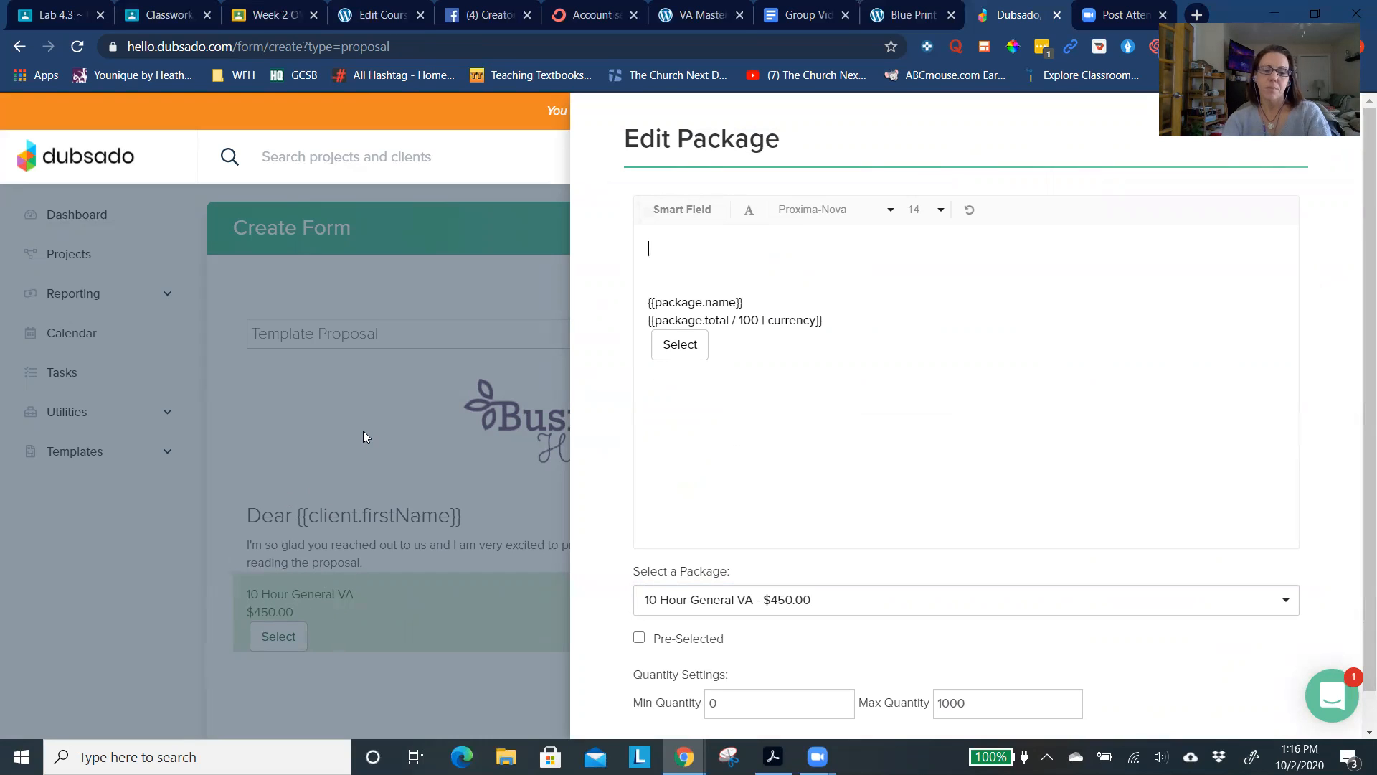
pyautogui.write('10')
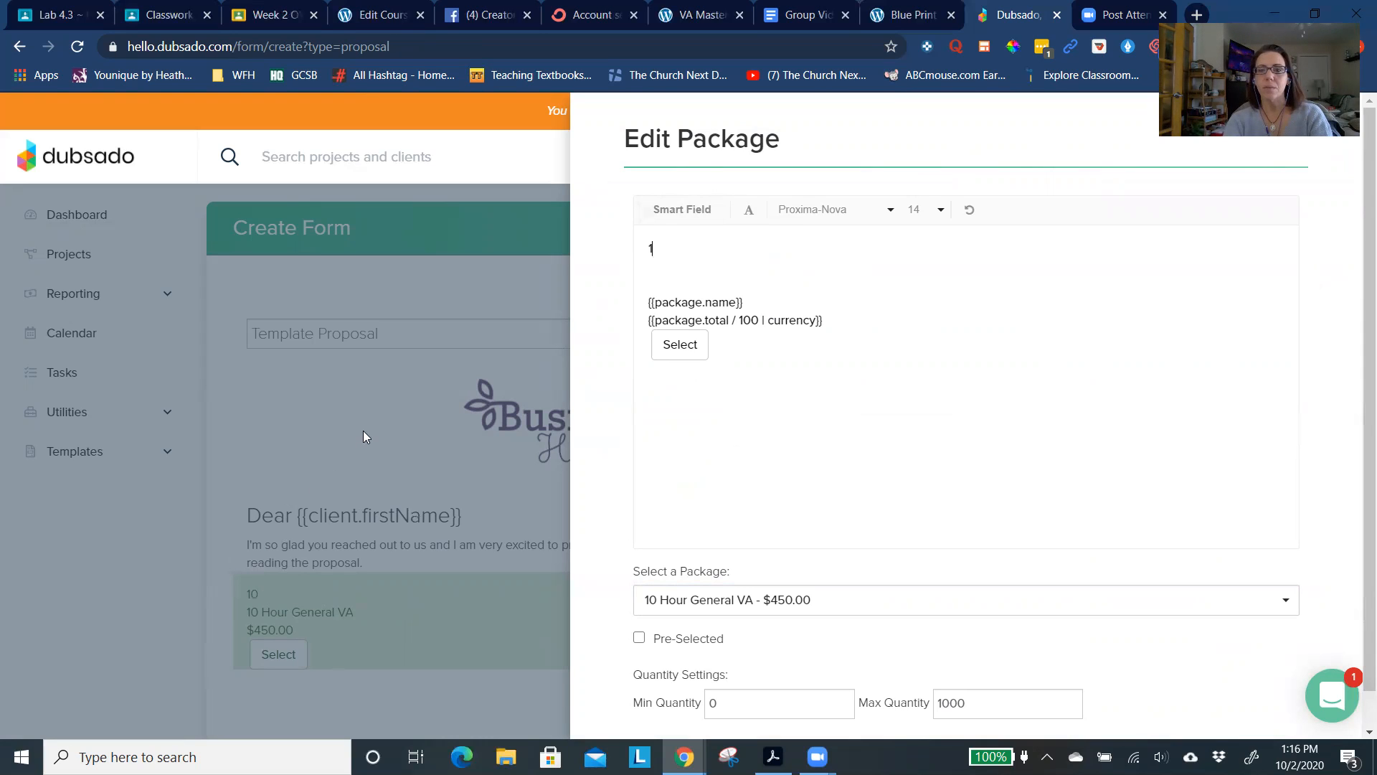
pyautogui.press('BackSpace')
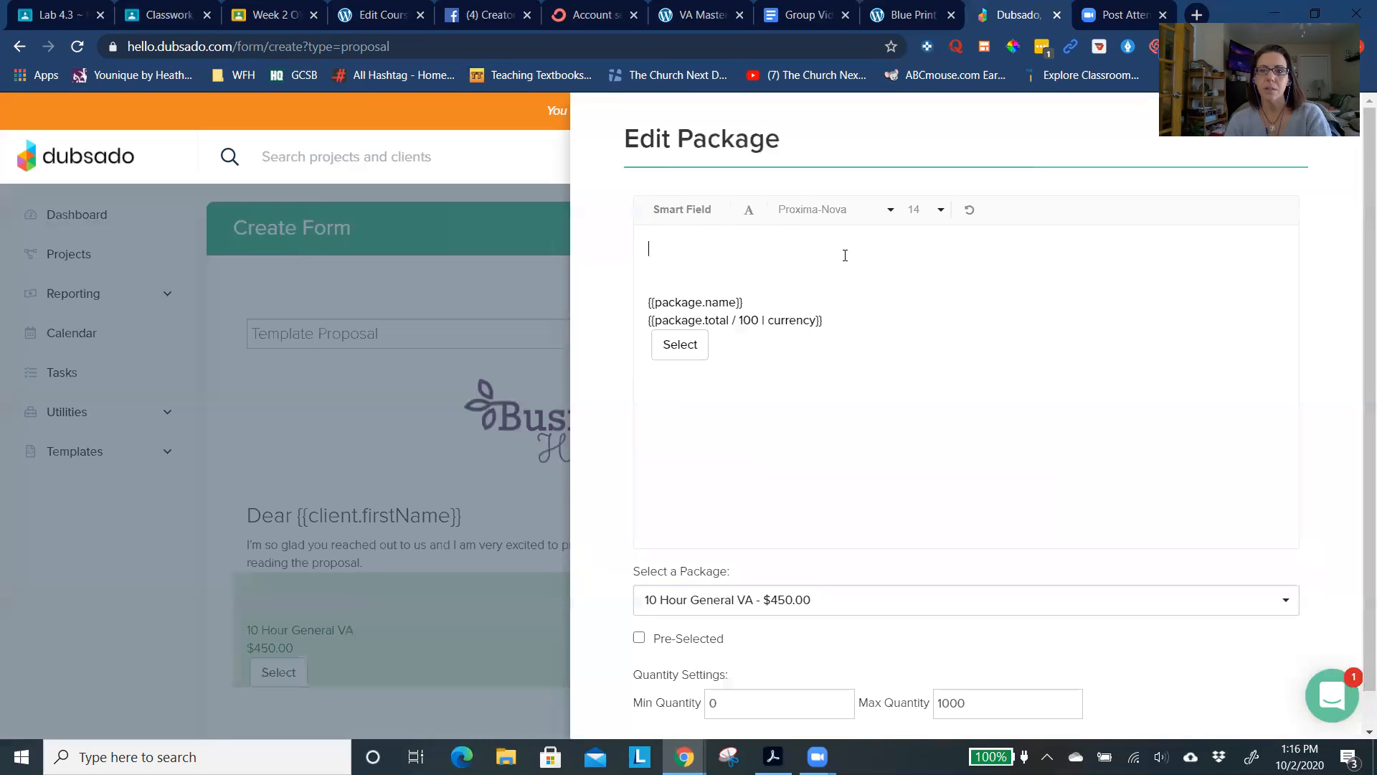
pyautogui.click(748, 209)
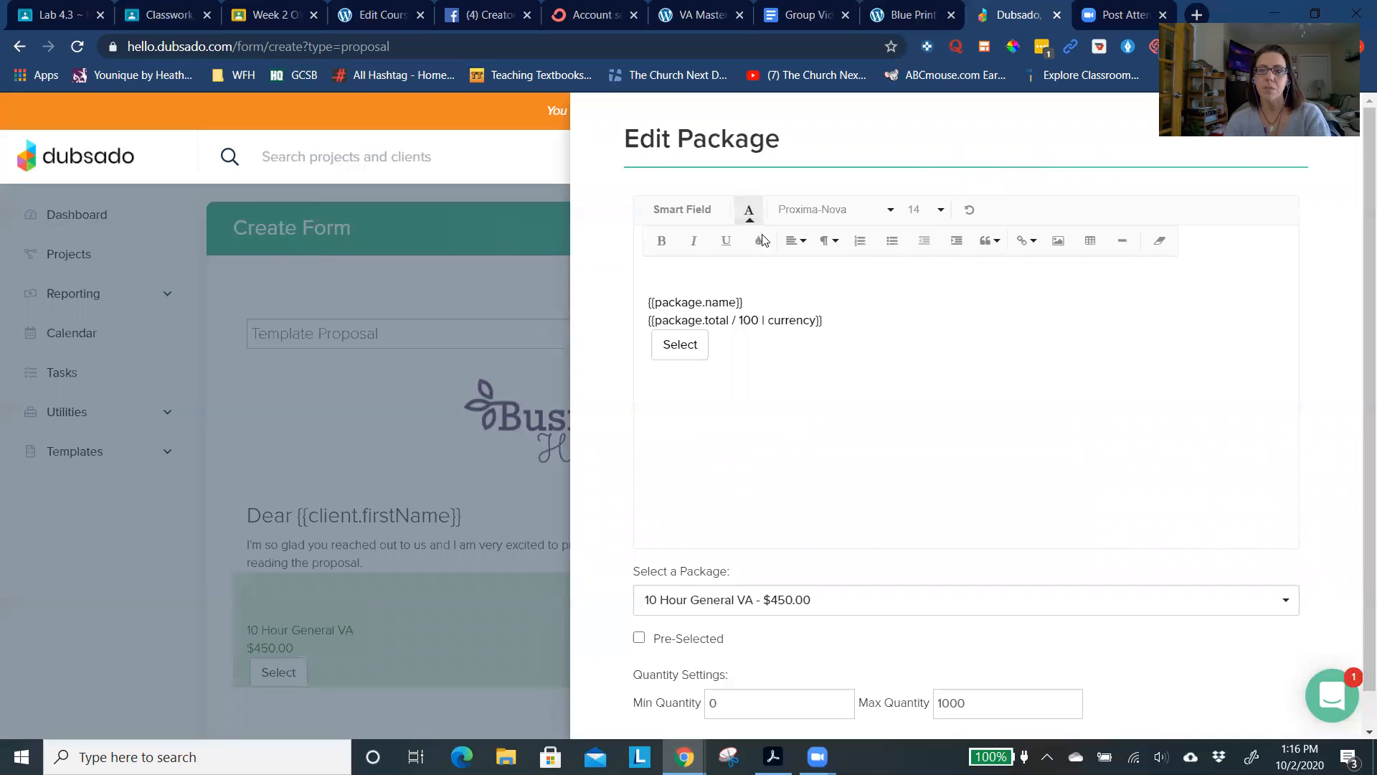
pyautogui.click(892, 244)
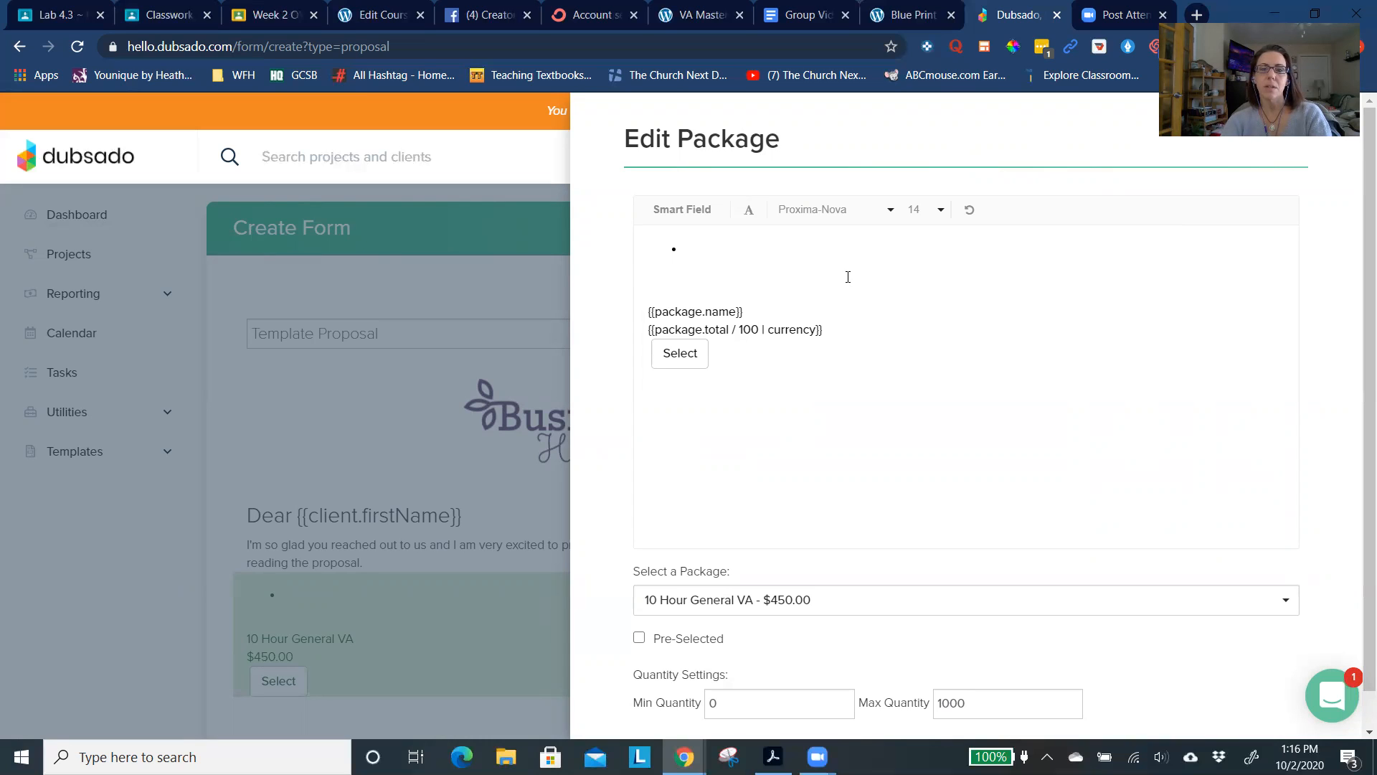
# - Enter "10 Hours Virtual Assisting monthly" as the first bullet and start a second one
pyautogui.click(731, 246)
pyautogui.write('10 Ho')
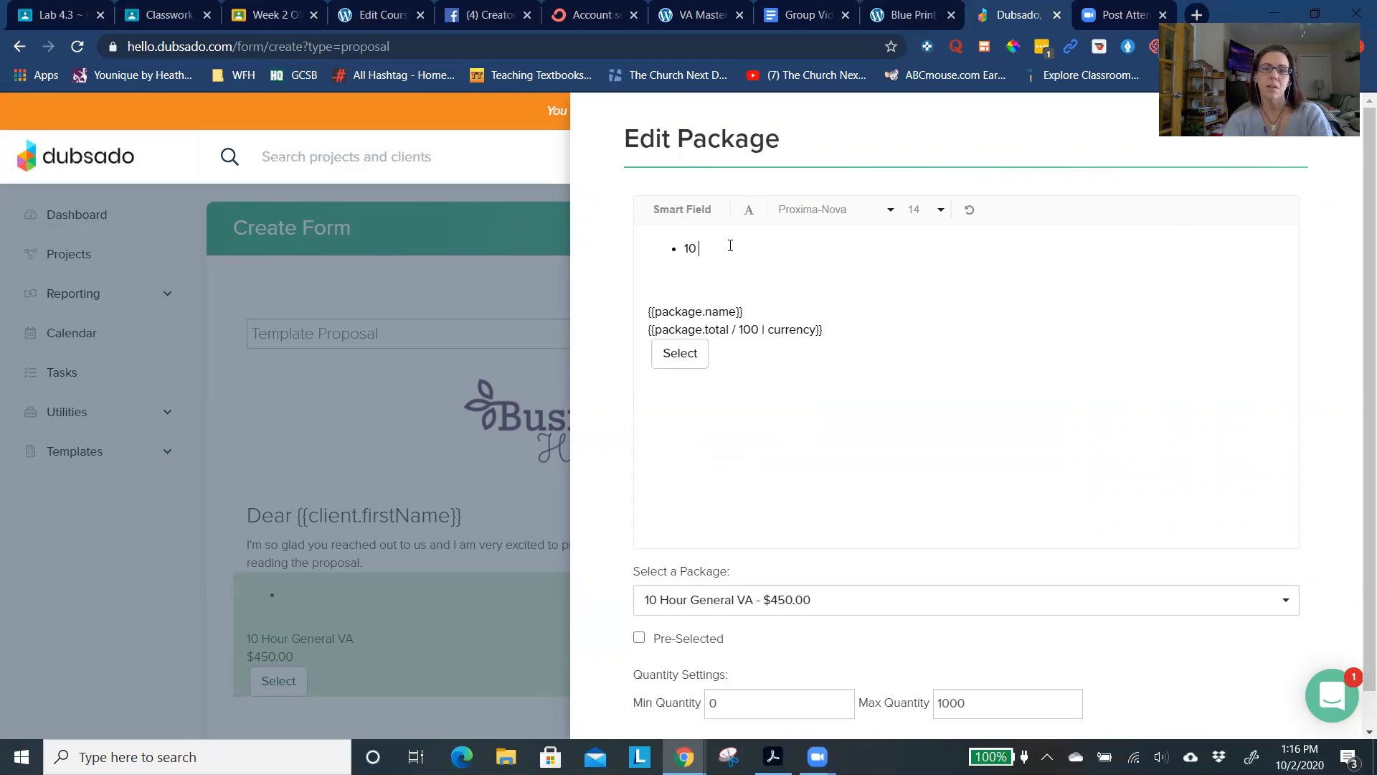
pyautogui.write('urs Virtual A')
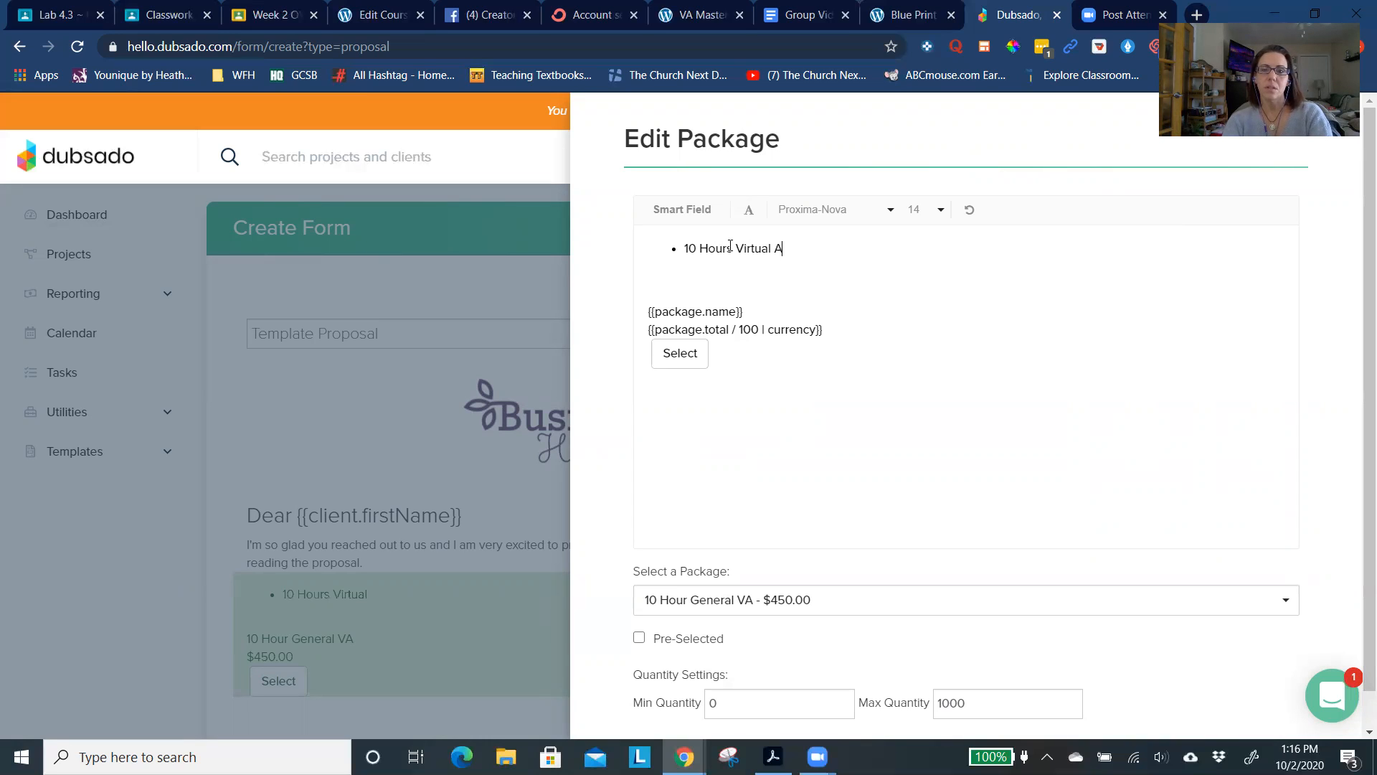
pyautogui.write('ssistin')
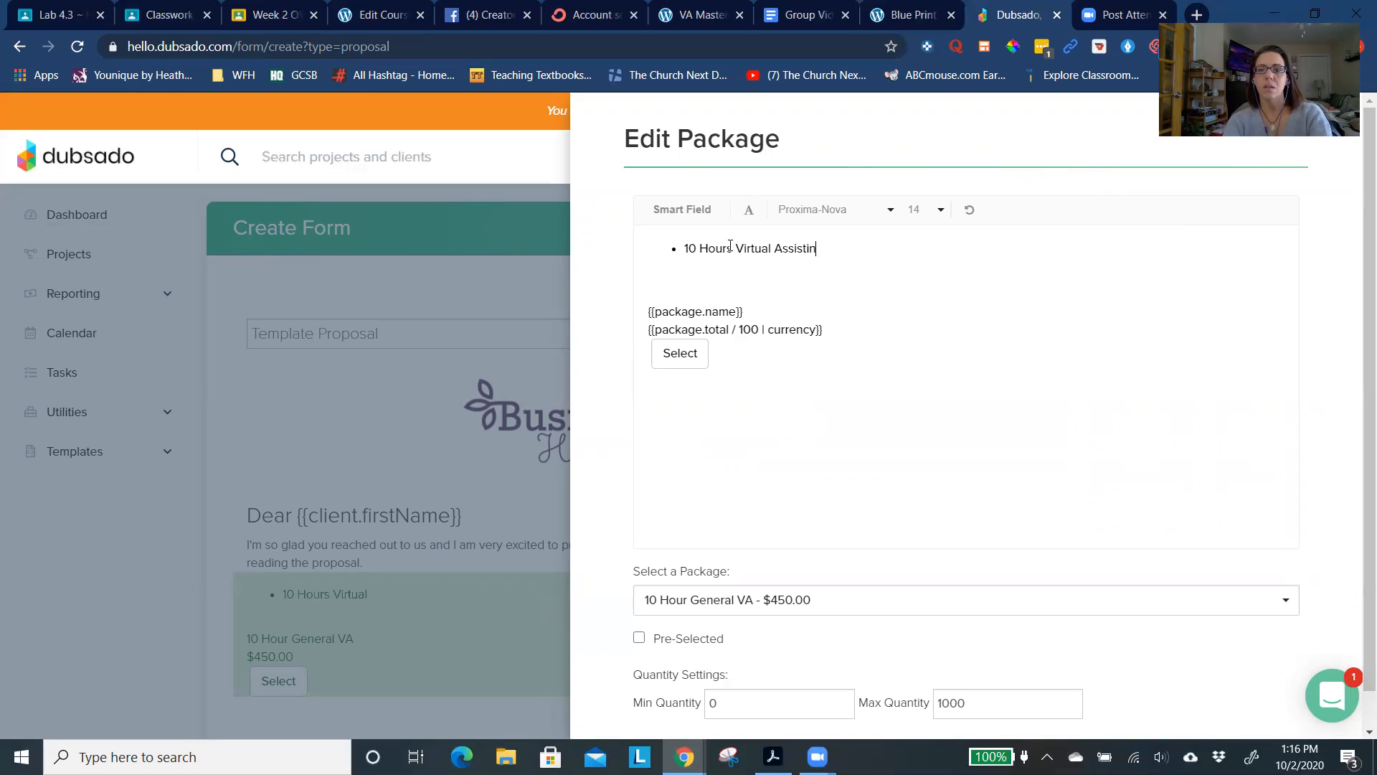
pyautogui.write('g monthly')
pyautogui.press('Return')
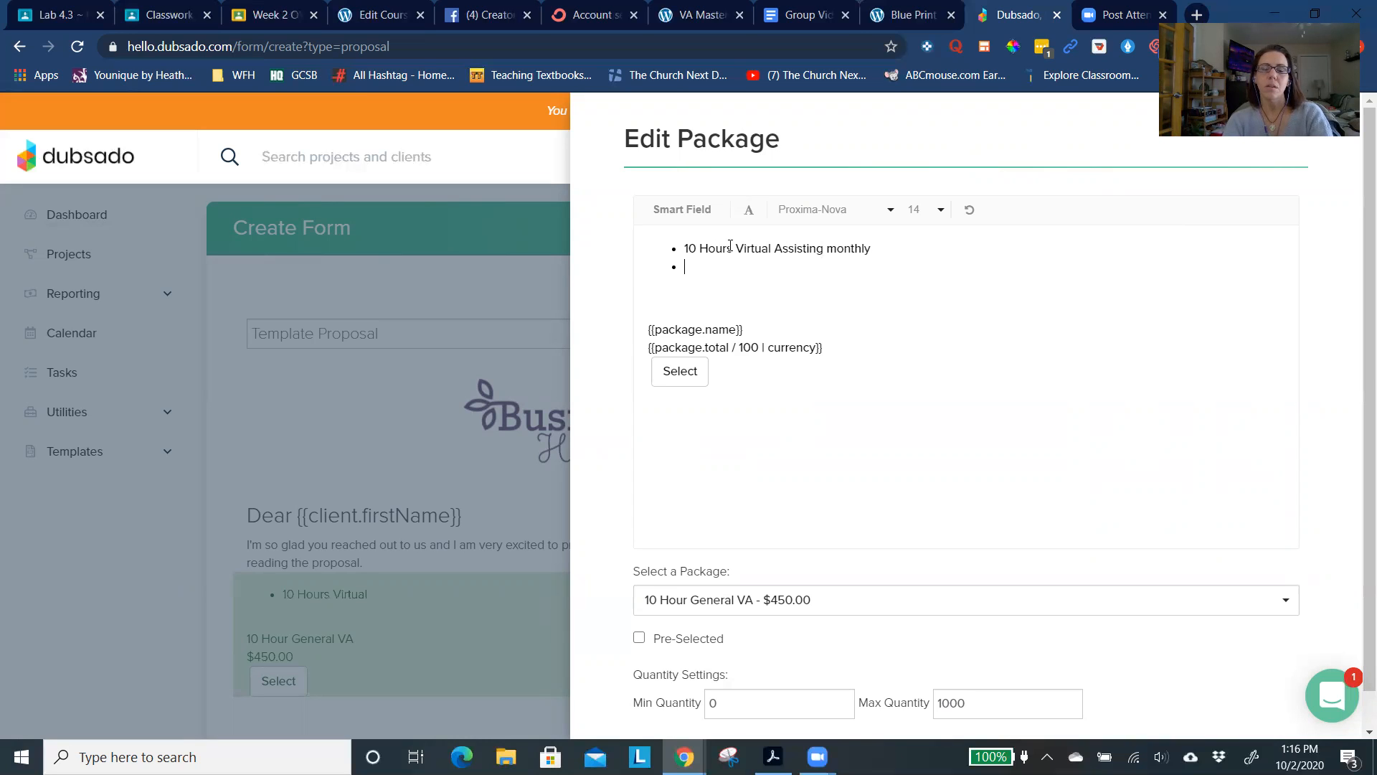
# - Fill in the second bullet of the package description with the email management service
pyautogui.write('Emai')
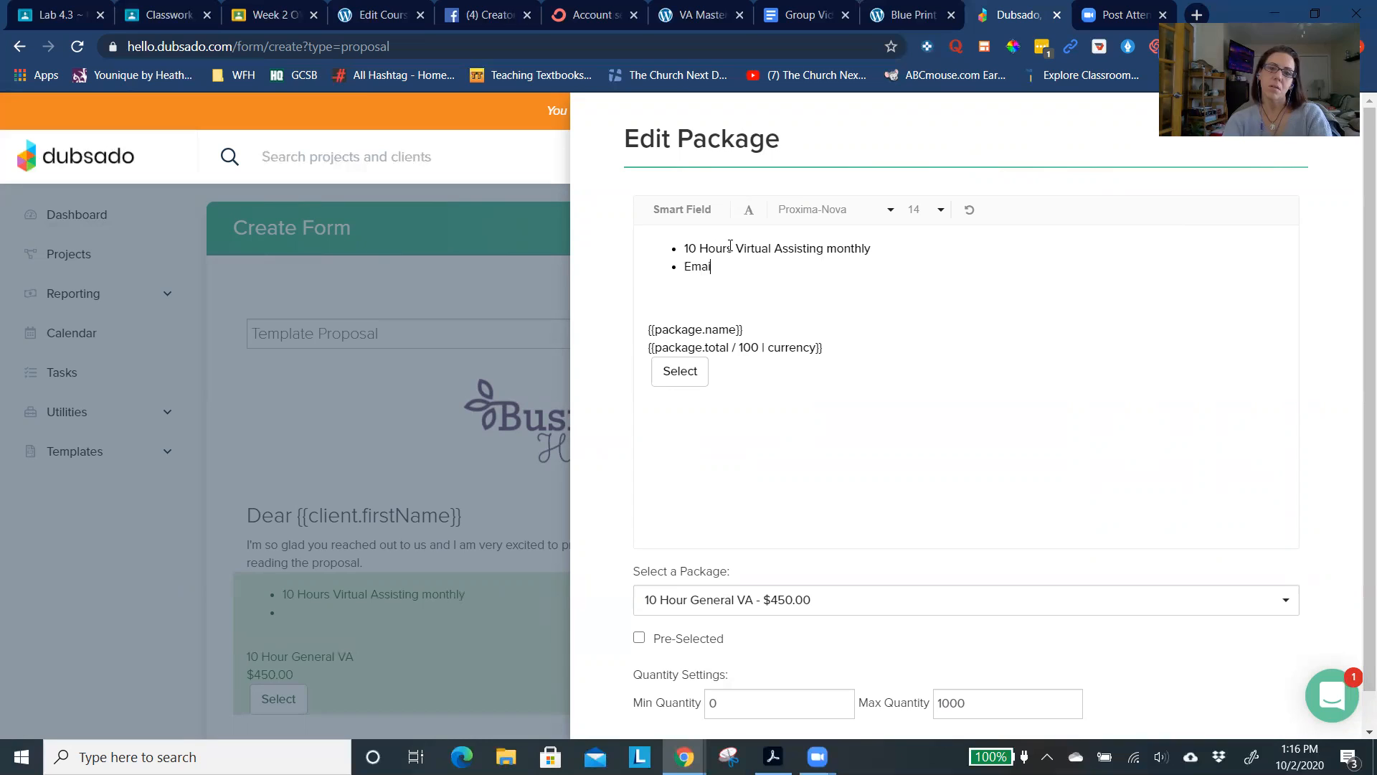
pyautogui.write('l Mangement')
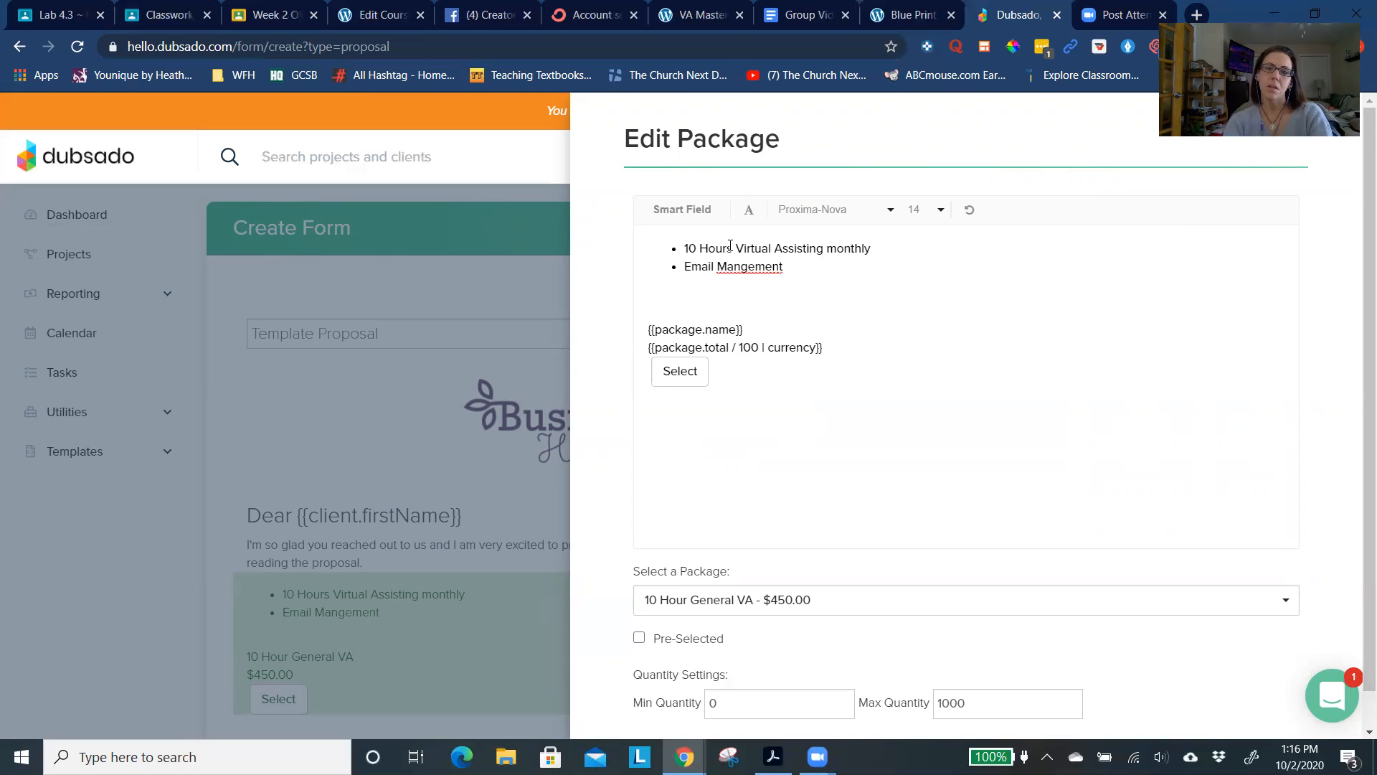
pyautogui.press('BackSpace')
pyautogui.press('BackSpace')
pyautogui.press('BackSpace')
pyautogui.press('BackSpace')
pyautogui.press('BackSpace')
pyautogui.write('agement')
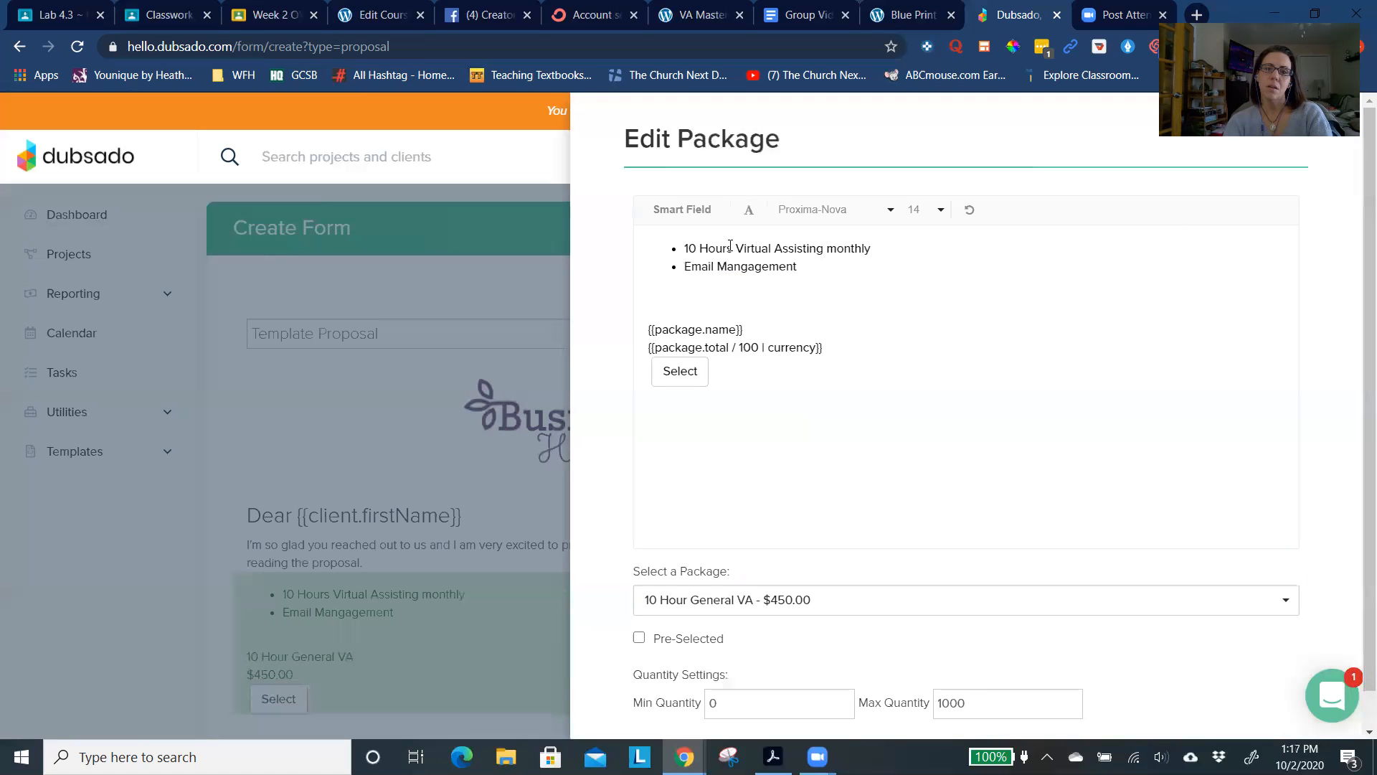
# - Add the bullets "Social engagement" and "Insta posting" to the end of the package's list
pyautogui.press('Return')
pyautogui.write('Social ')
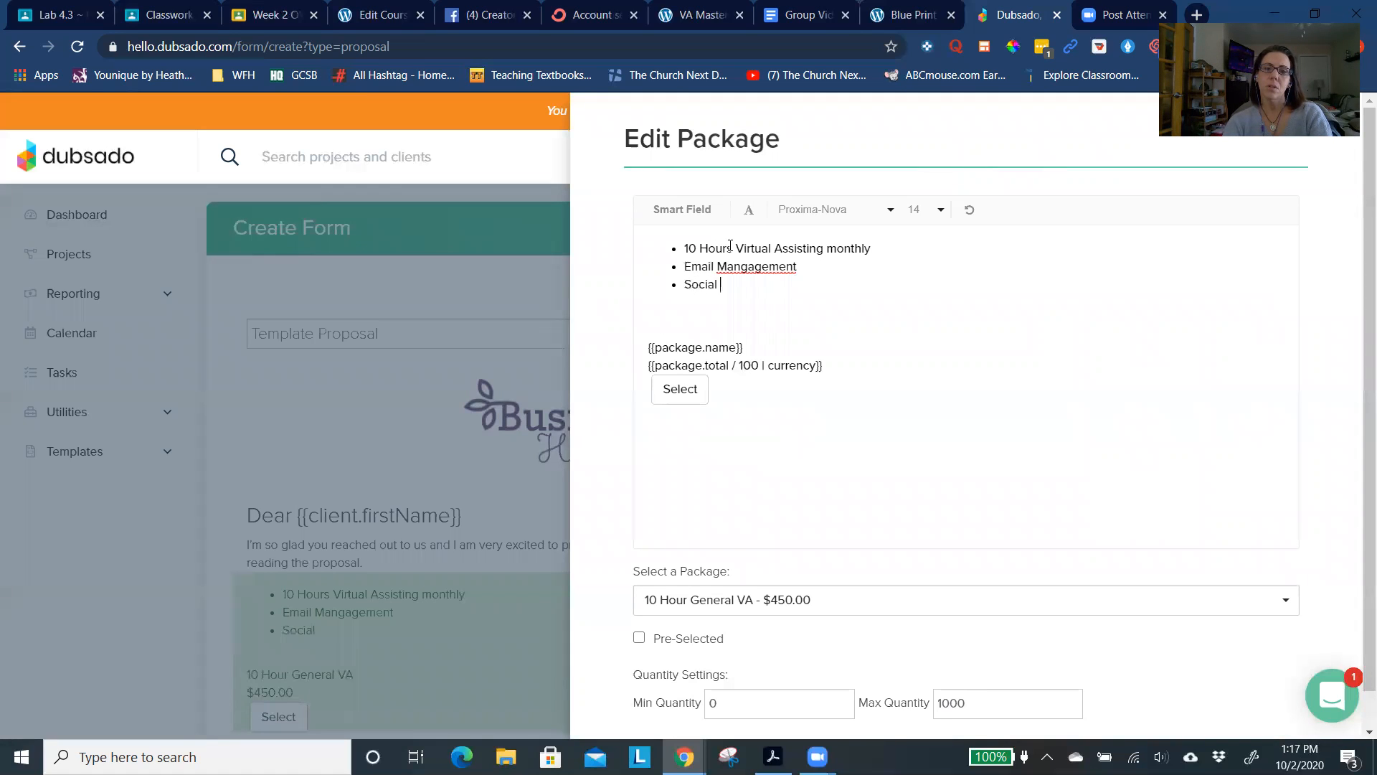
pyautogui.write('engagement')
pyautogui.press('Return')
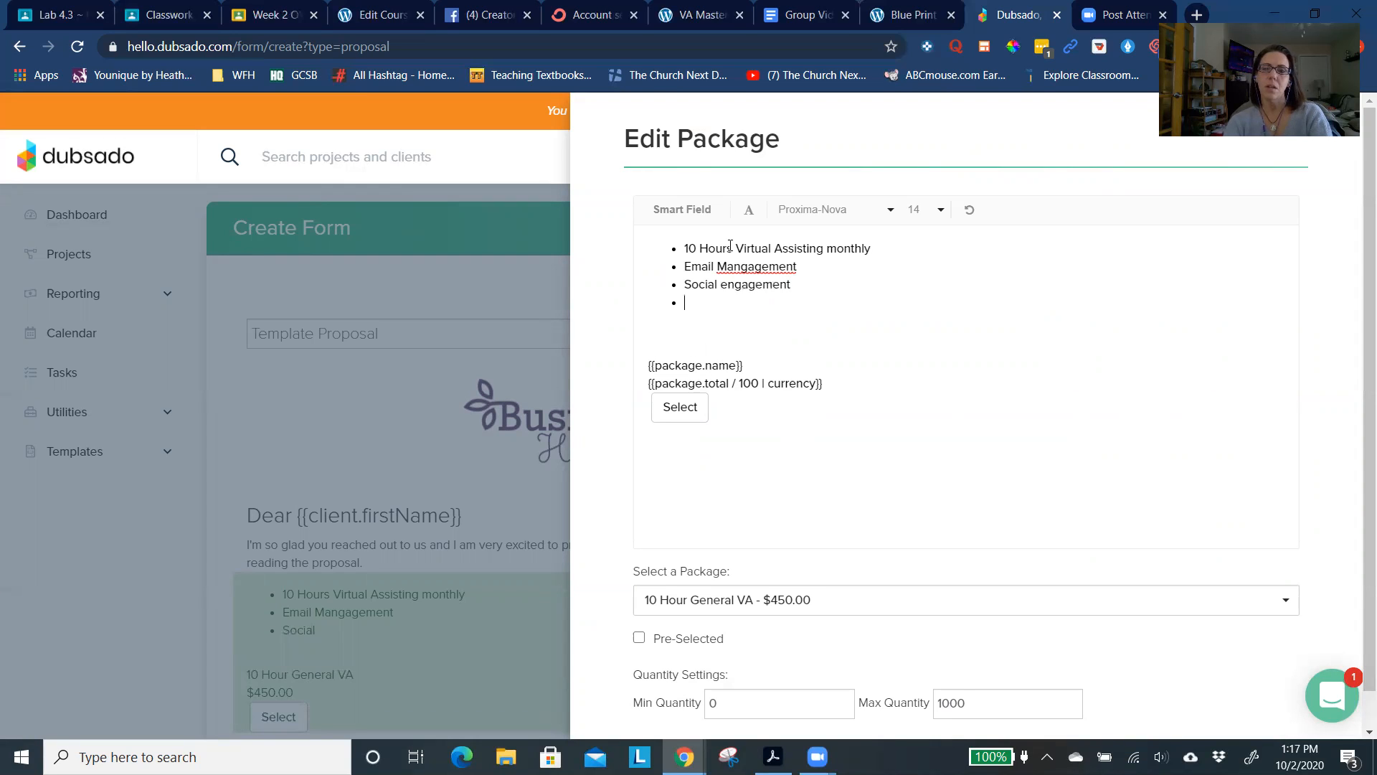
pyautogui.write('Insta posting')
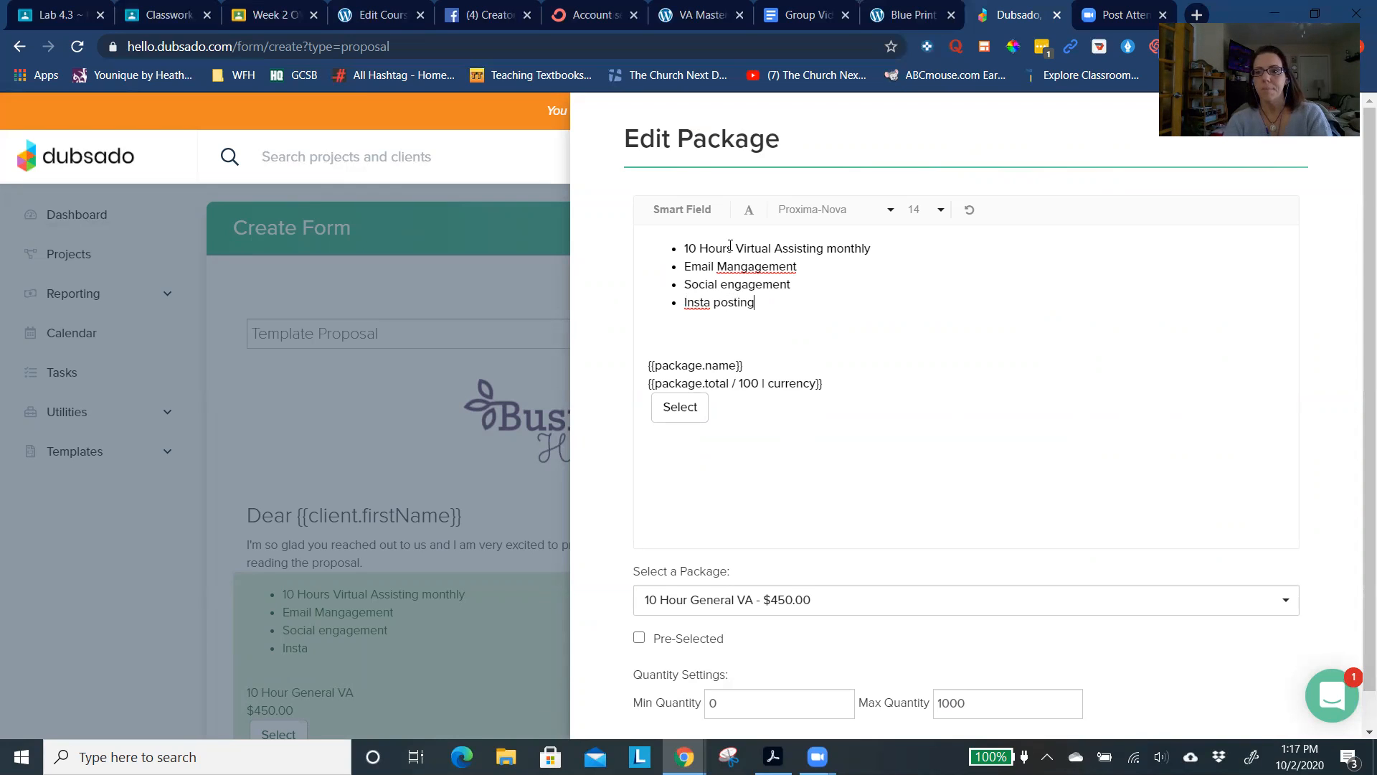
pyautogui.click(731, 248)
pyautogui.write('sting')
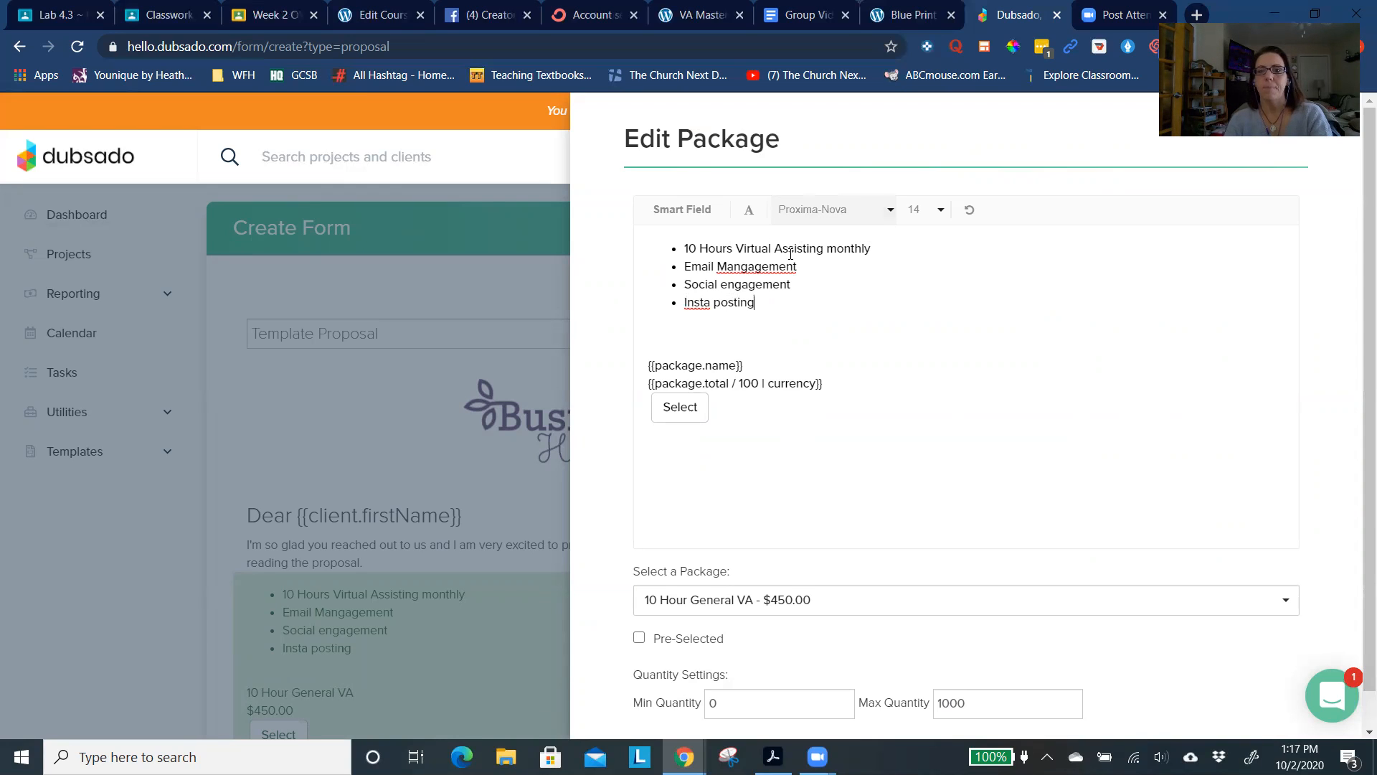
# - Correct the second bullet to "Email Management", remove the blank lines above the package name, and close the package editor
pyautogui.rightClick(777, 263)
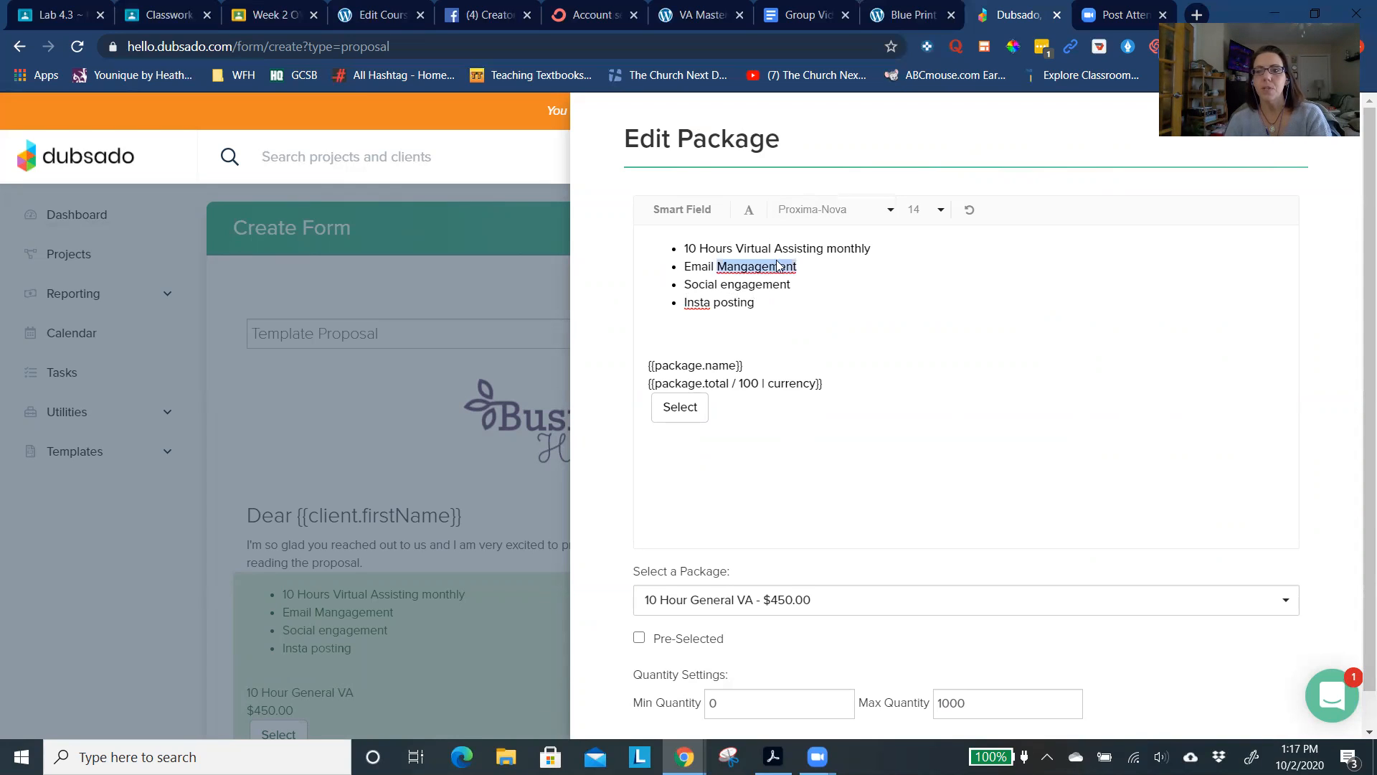
pyautogui.click(800, 272)
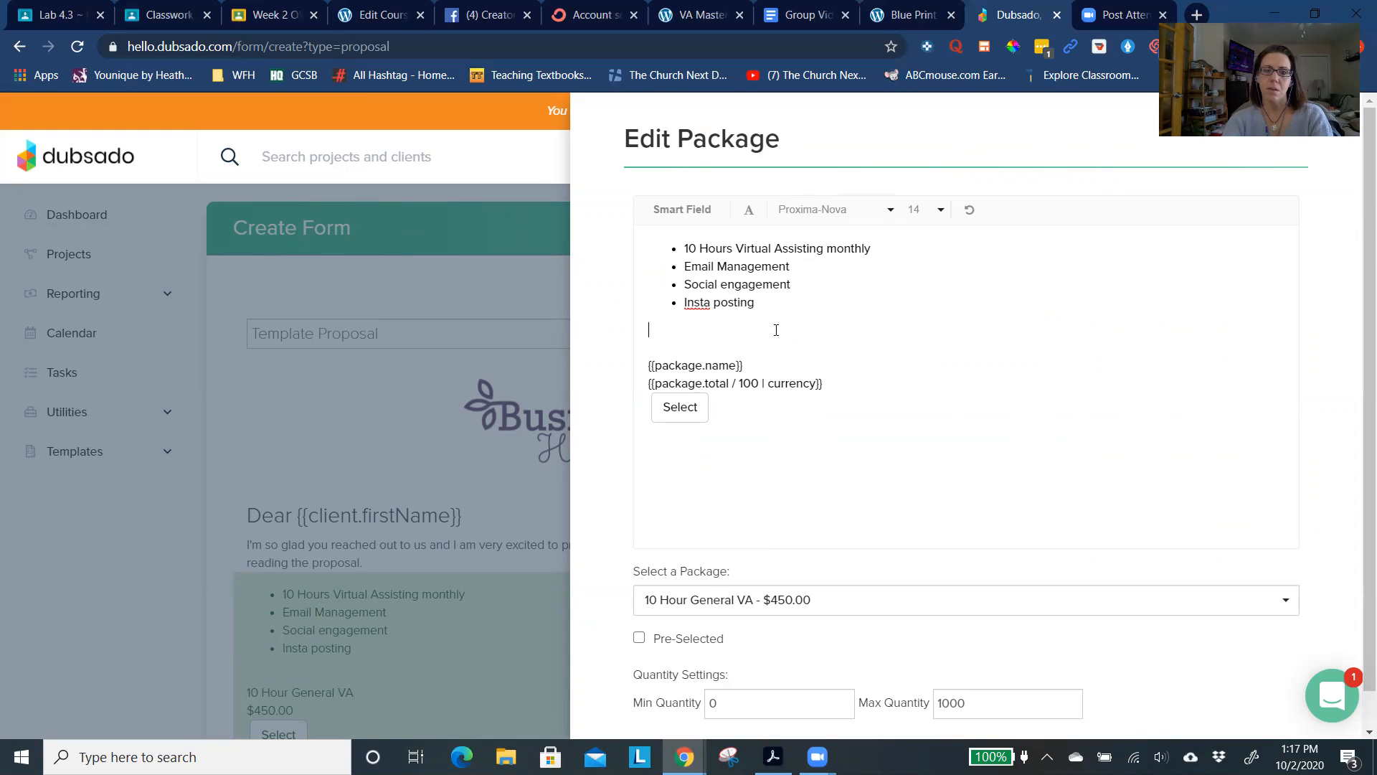
pyautogui.press('Delete')
pyautogui.press('Delete')
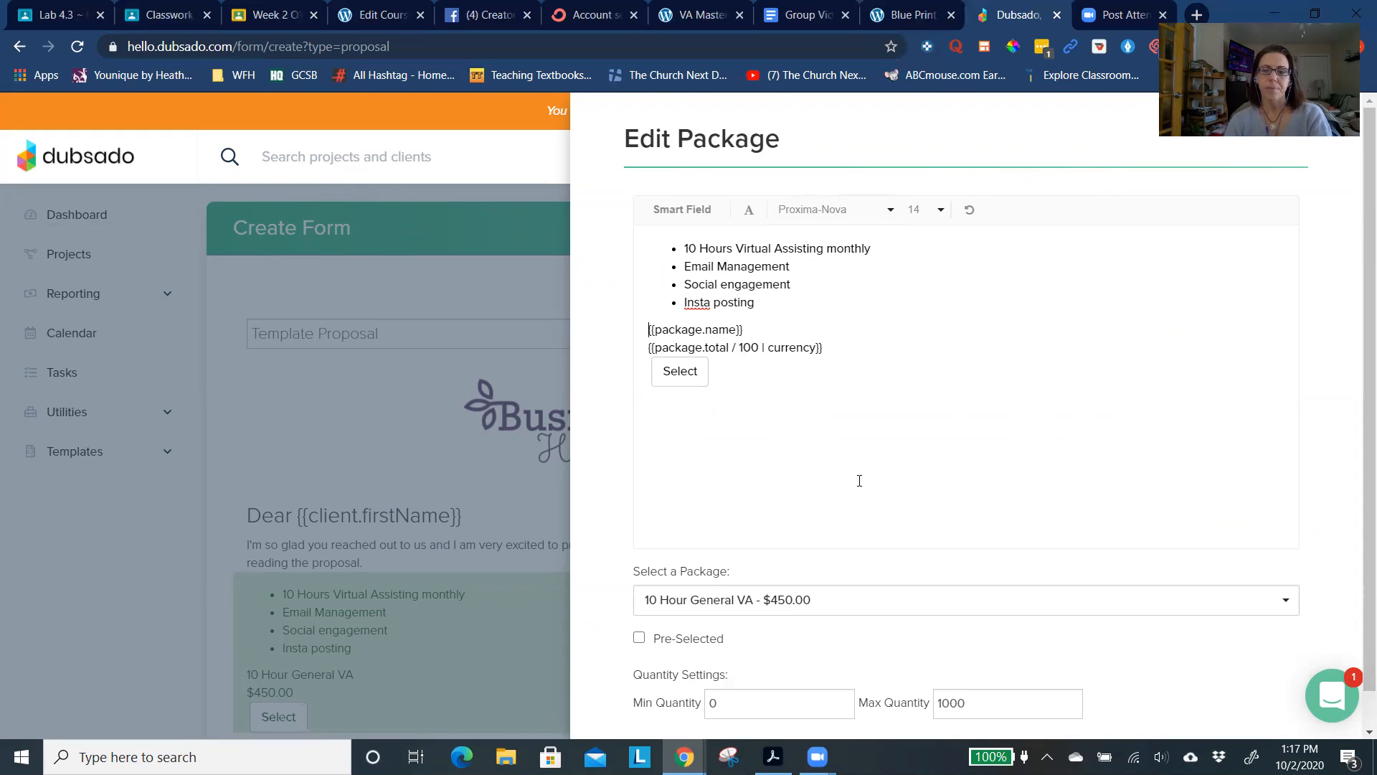
pyautogui.scroll(-1, 859, 481)
pyautogui.click(667, 731)
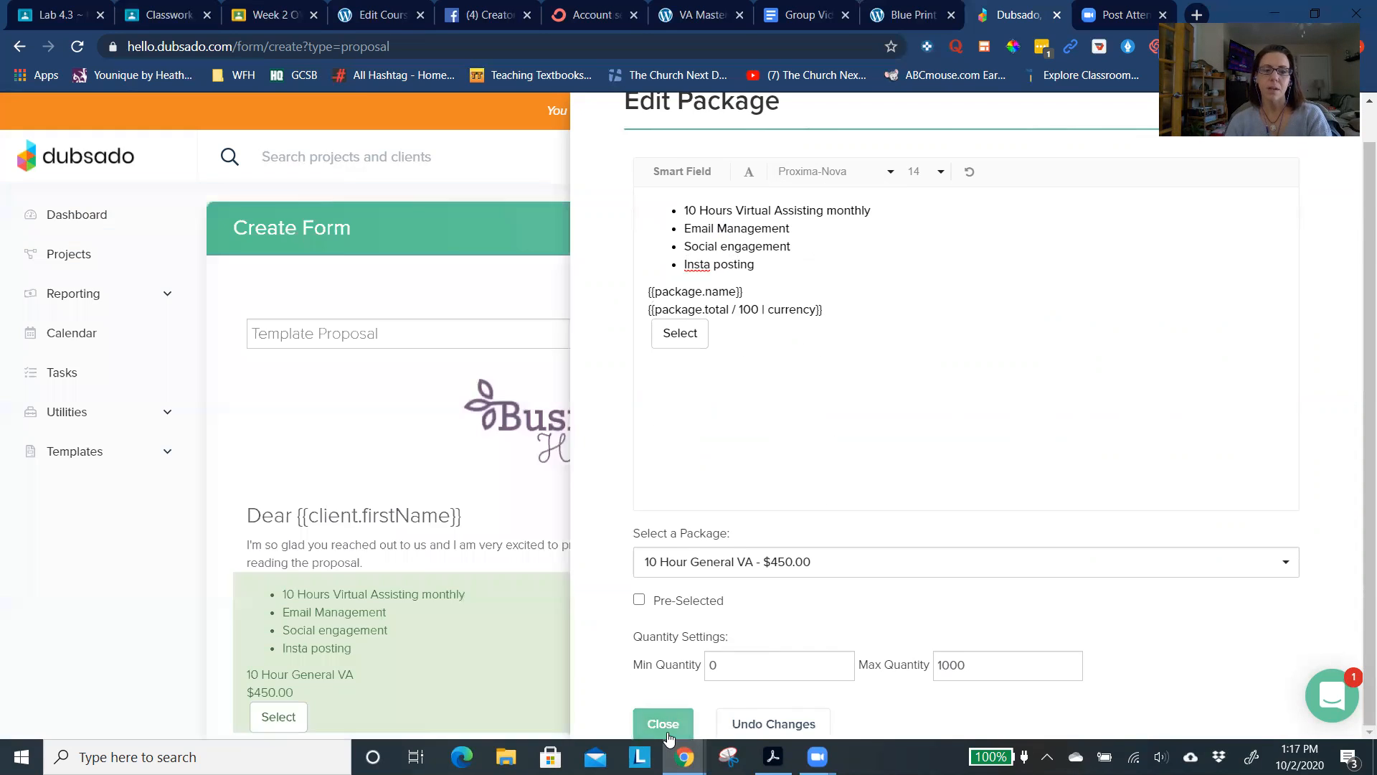
# - Reopen the proposal's package block for editing and insert three lines above the first bullet, entering "1" on the first one
pyautogui.scroll(-1, 562, 651)
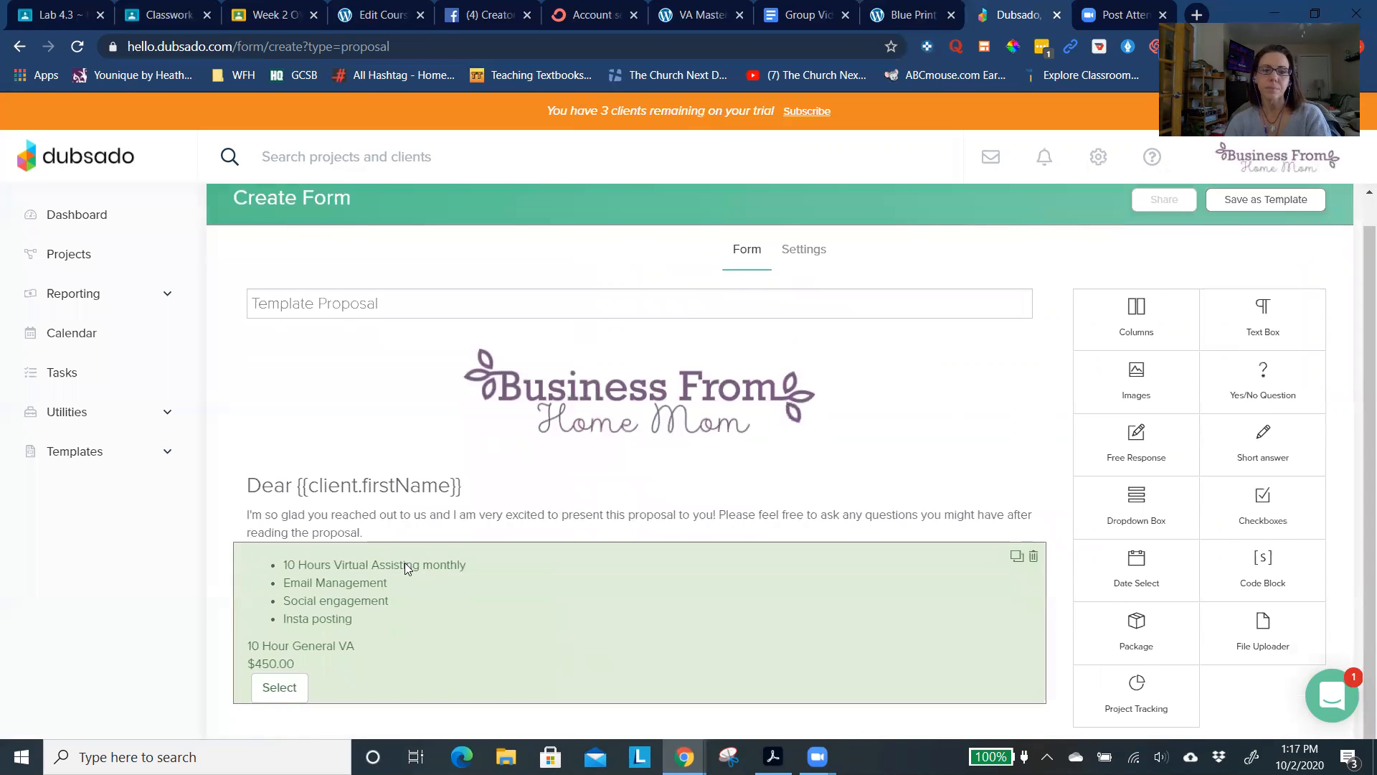
pyautogui.click(340, 577)
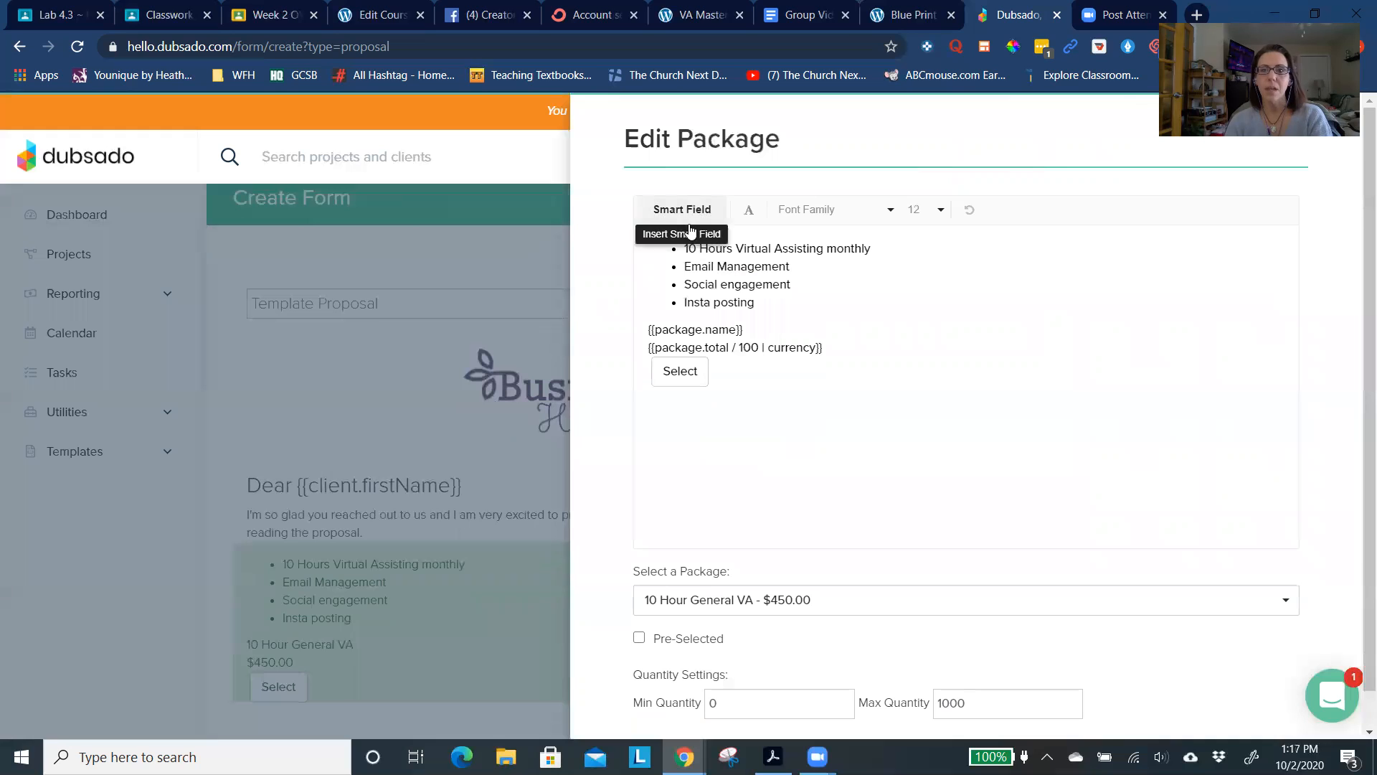
pyautogui.click(684, 239)
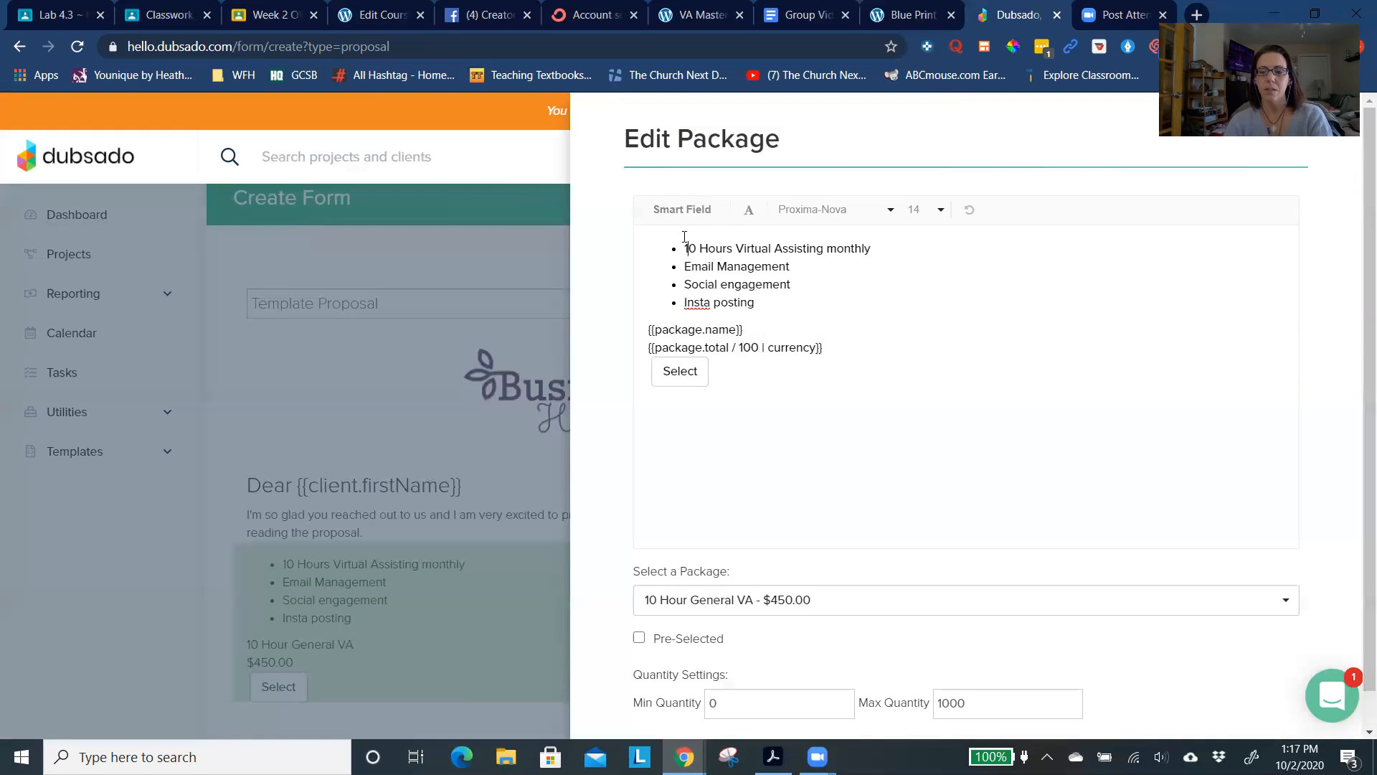
pyautogui.press('Return')
pyautogui.press('Return')
pyautogui.press('Return')
pyautogui.write('1')
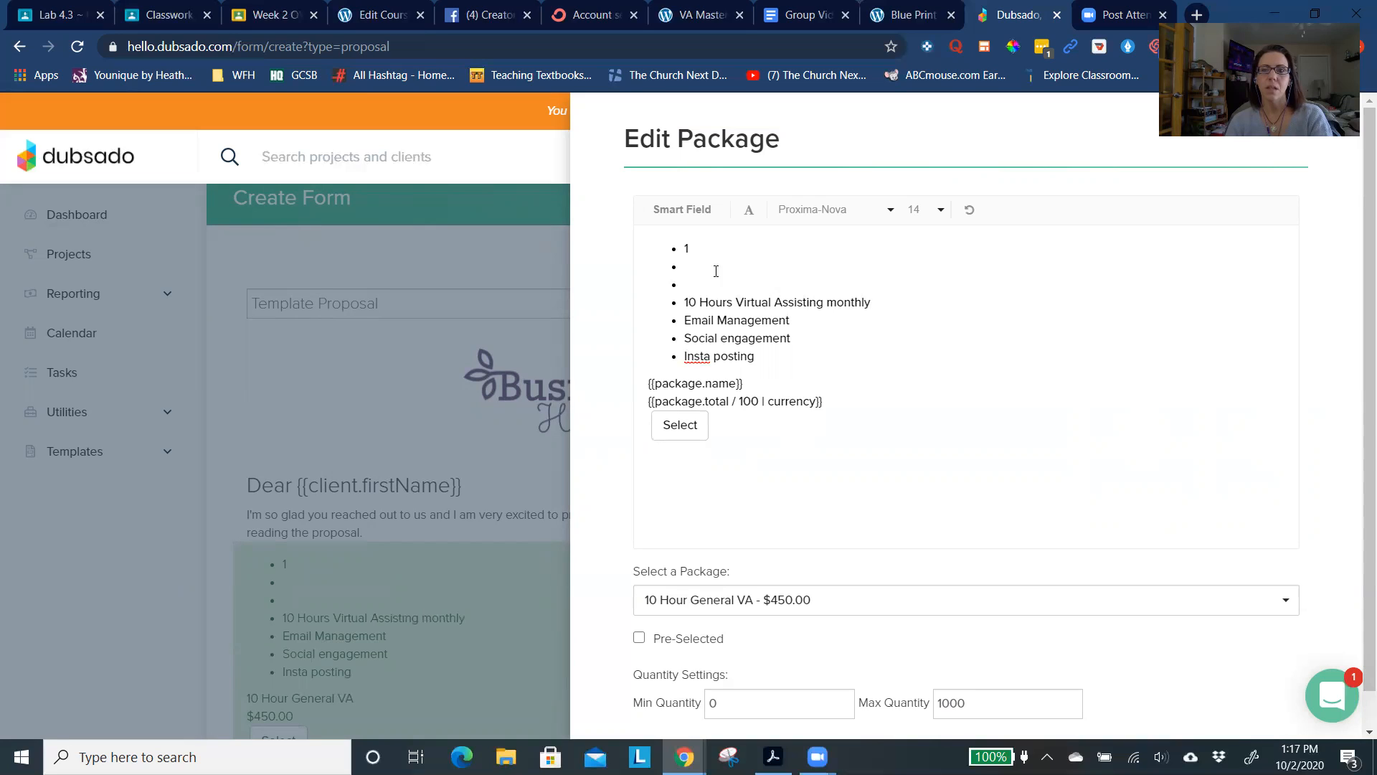
# - Remove the bullet formatting from the "1" line above the package's service list
pyautogui.doubleClick(666, 242)
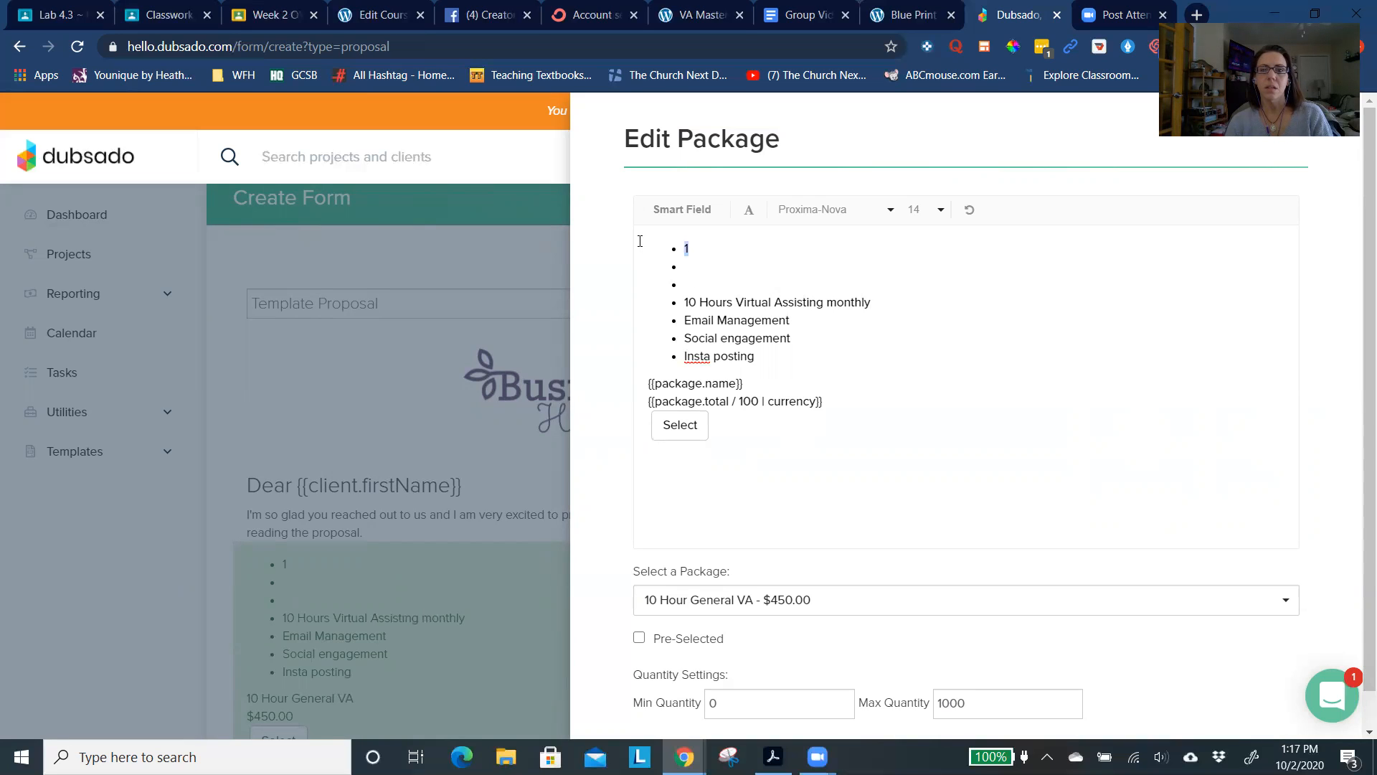
pyautogui.click(746, 215)
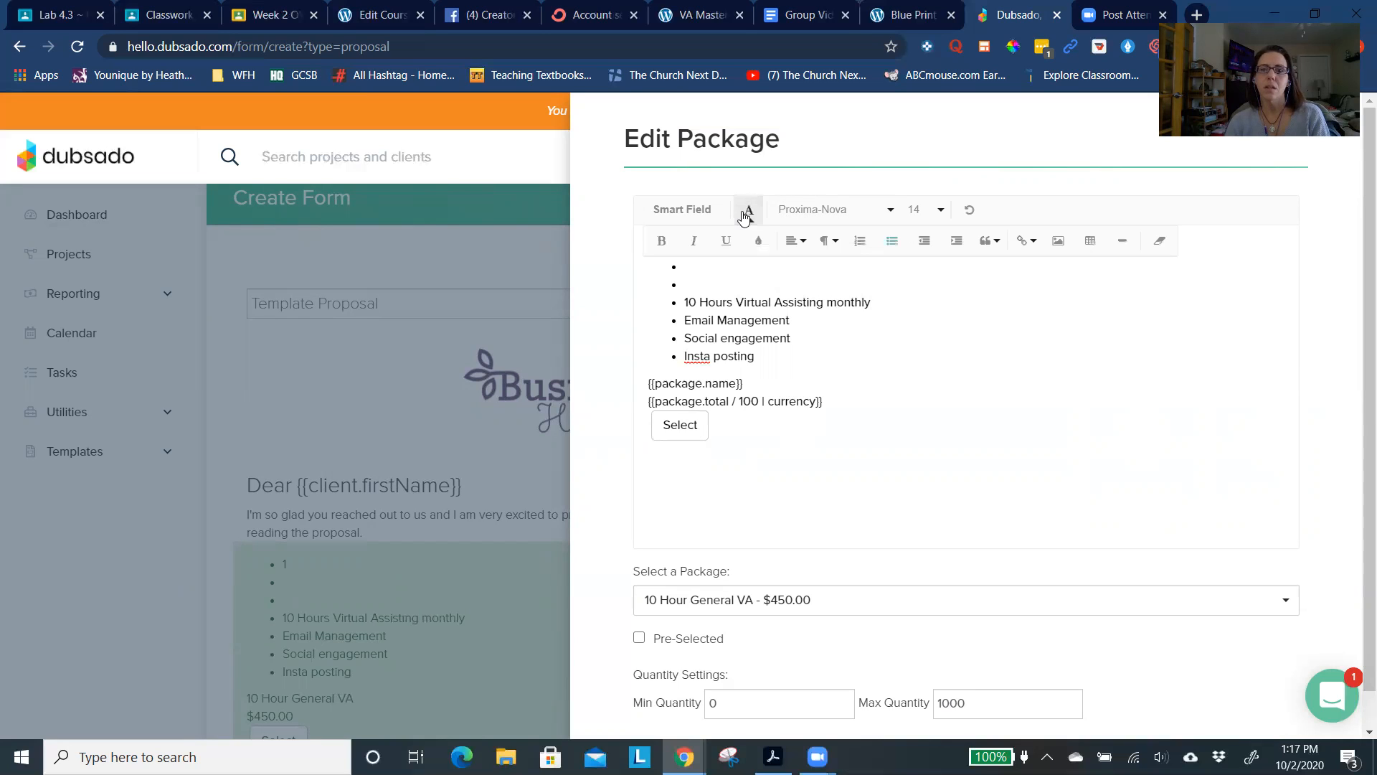
pyautogui.click(792, 249)
pyautogui.click(798, 267)
pyautogui.click(893, 242)
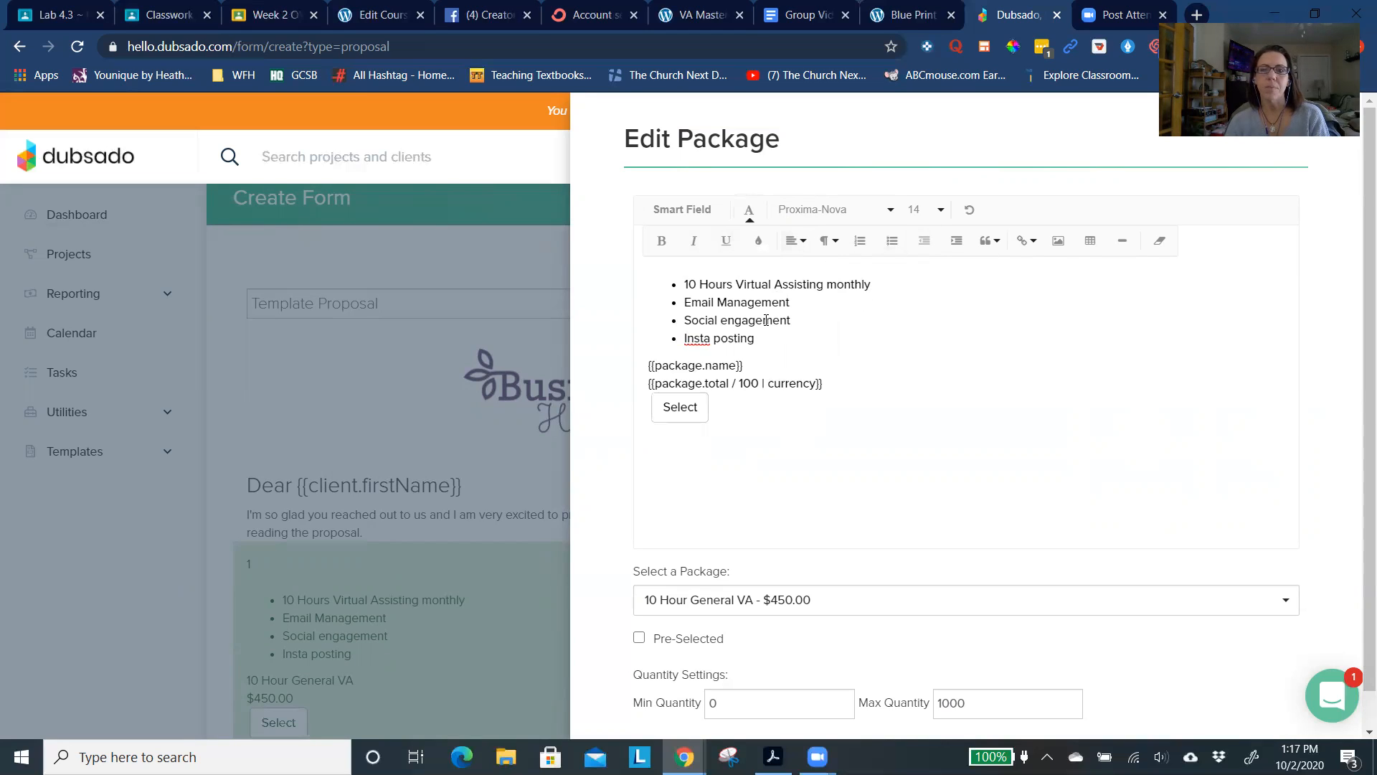
pyautogui.click(690, 268)
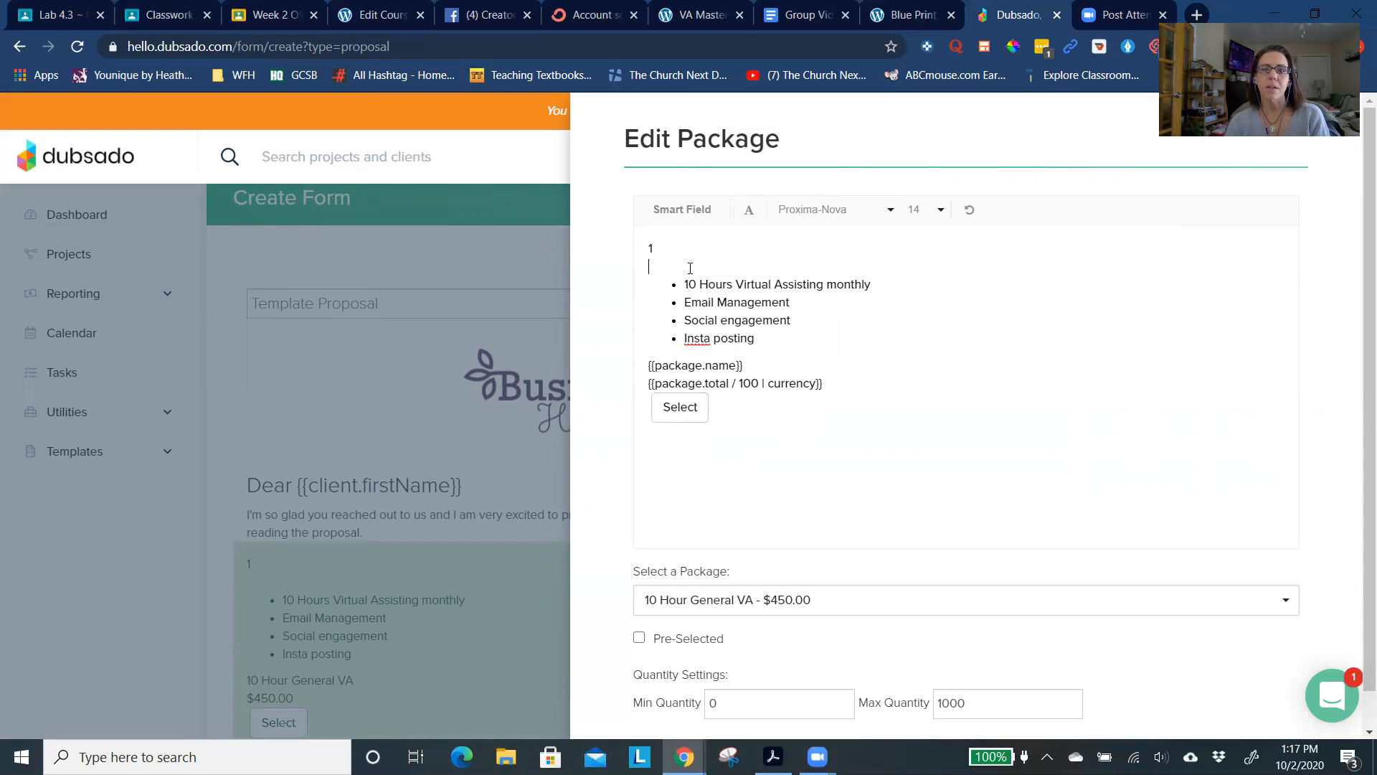
# - Replace the "1" above the bullet list with the heading "10 Hour General VA"
pyautogui.click(683, 253)
pyautogui.press('BackSpace')
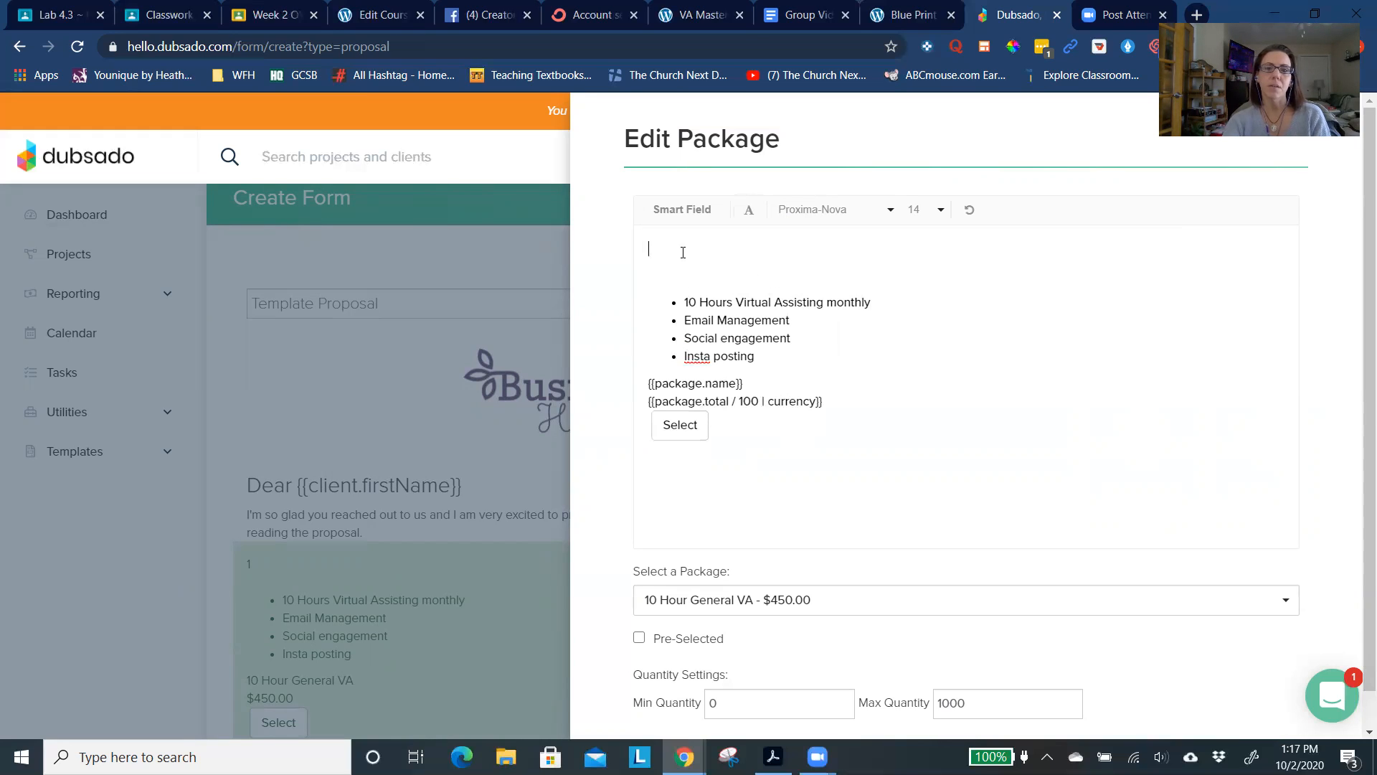
pyautogui.write('10 Hours')
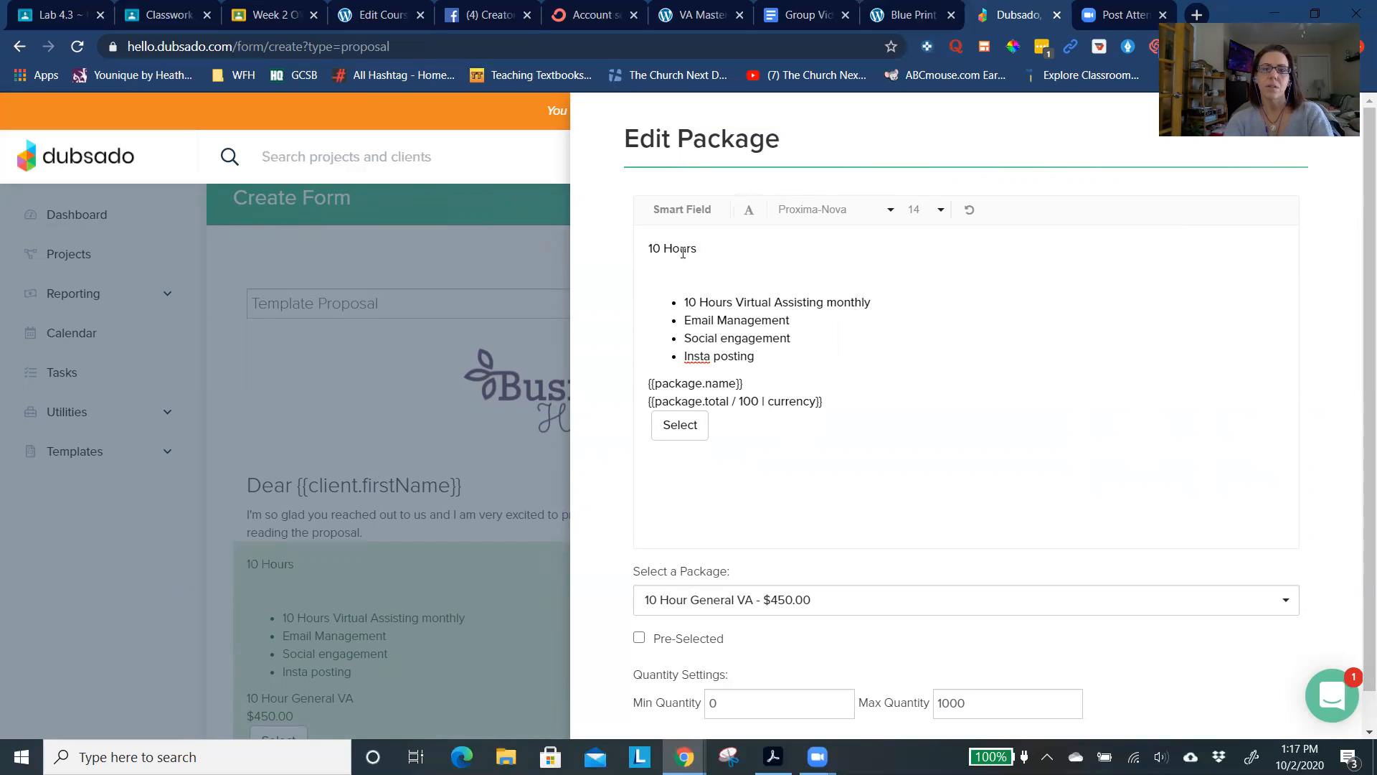
pyautogui.press('BackSpace')
pyautogui.write('General VA')
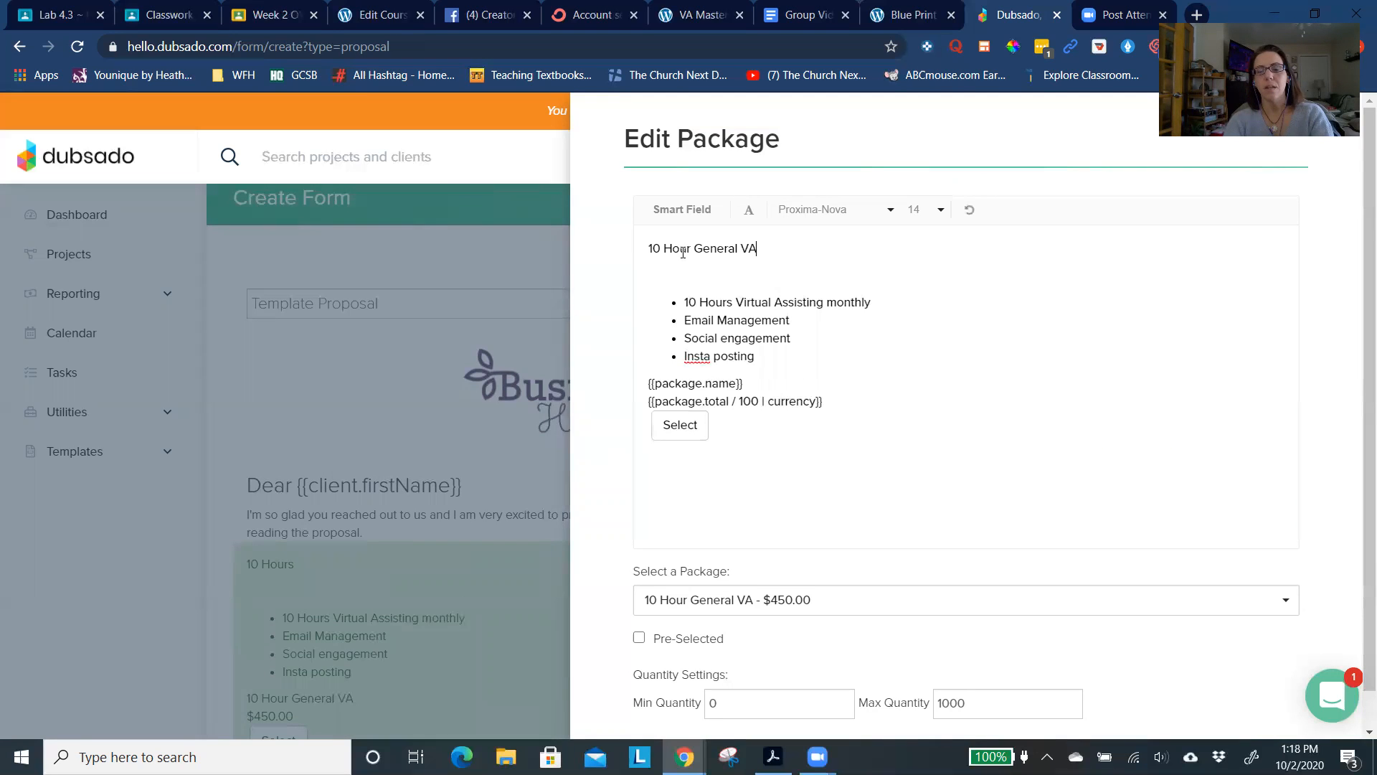
# - Make the "10 Hour General VA" heading bold and set its font size to 20
pyautogui.tripleClick(682, 251)
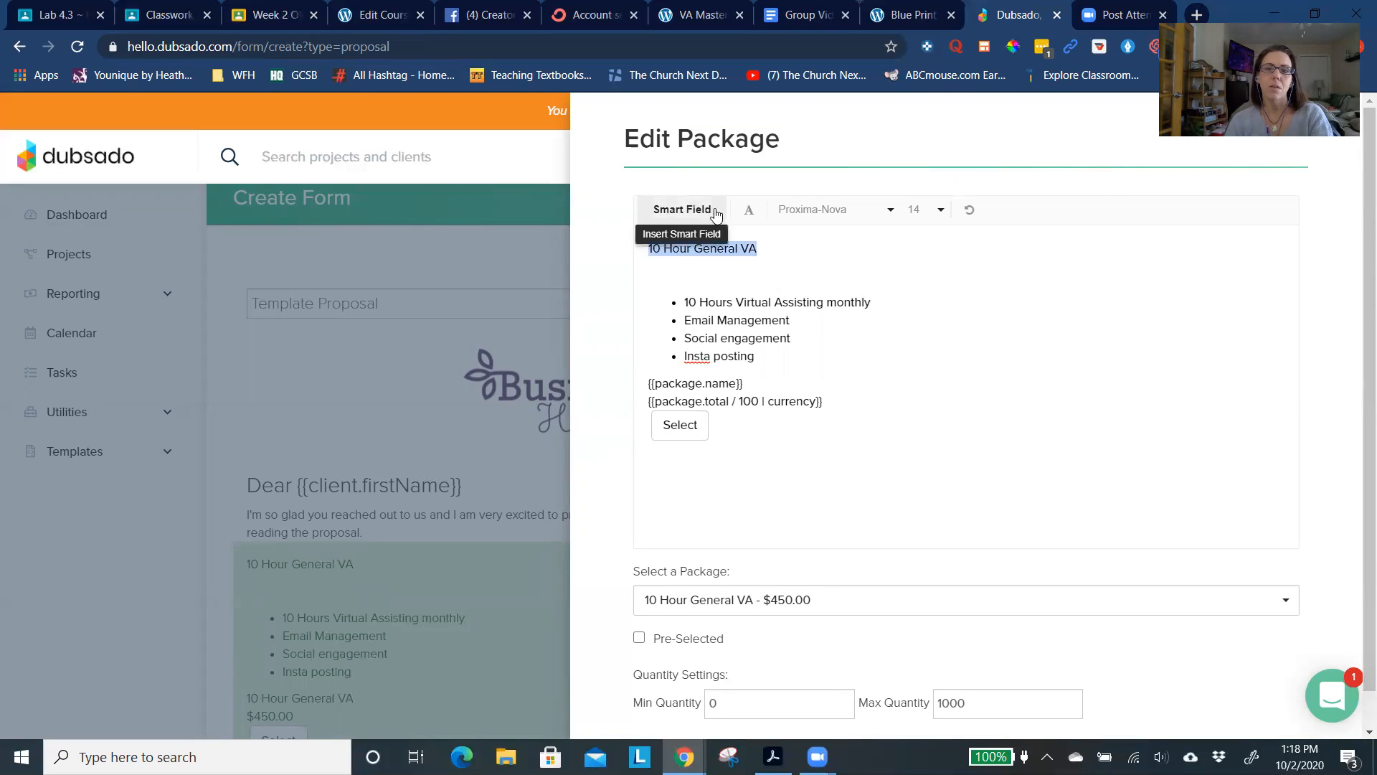
pyautogui.click(748, 217)
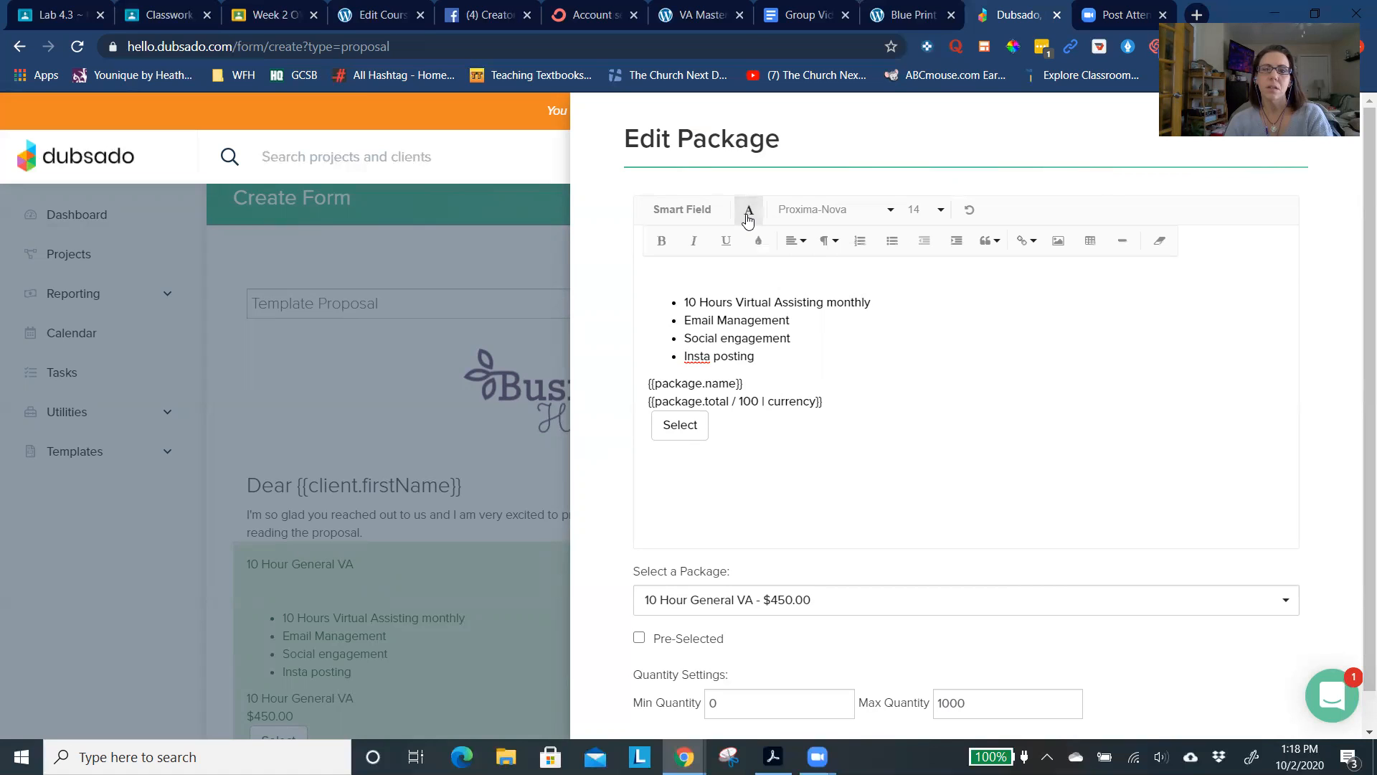
pyautogui.click(660, 242)
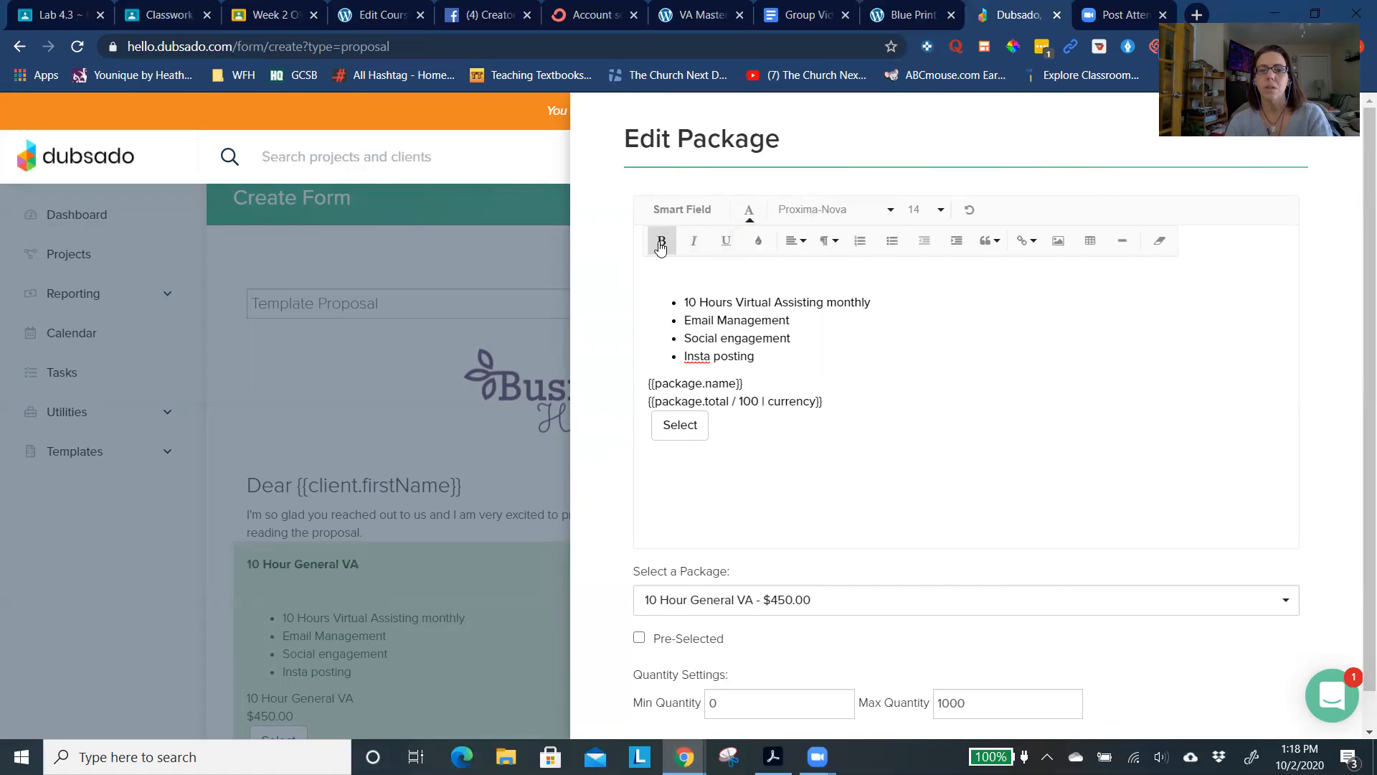
pyautogui.click(938, 216)
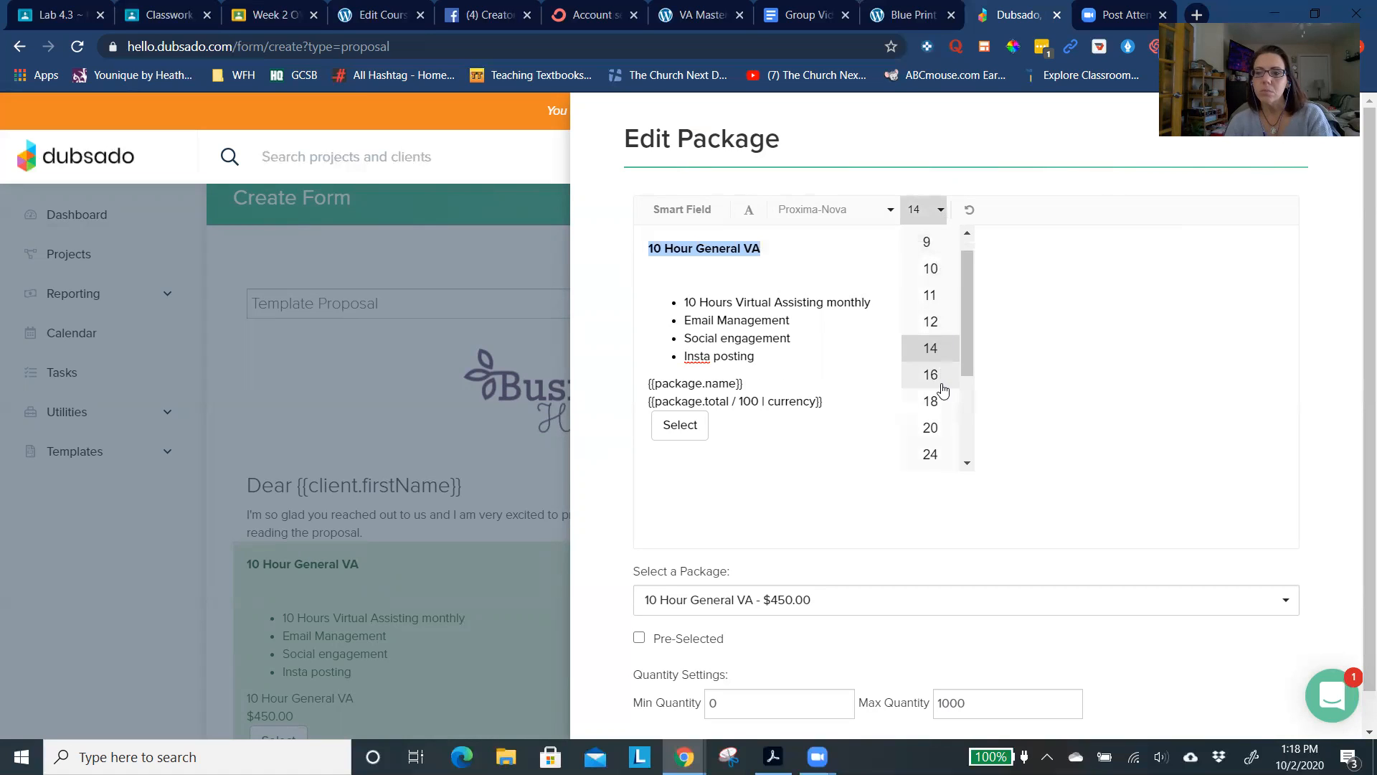
pyautogui.click(936, 431)
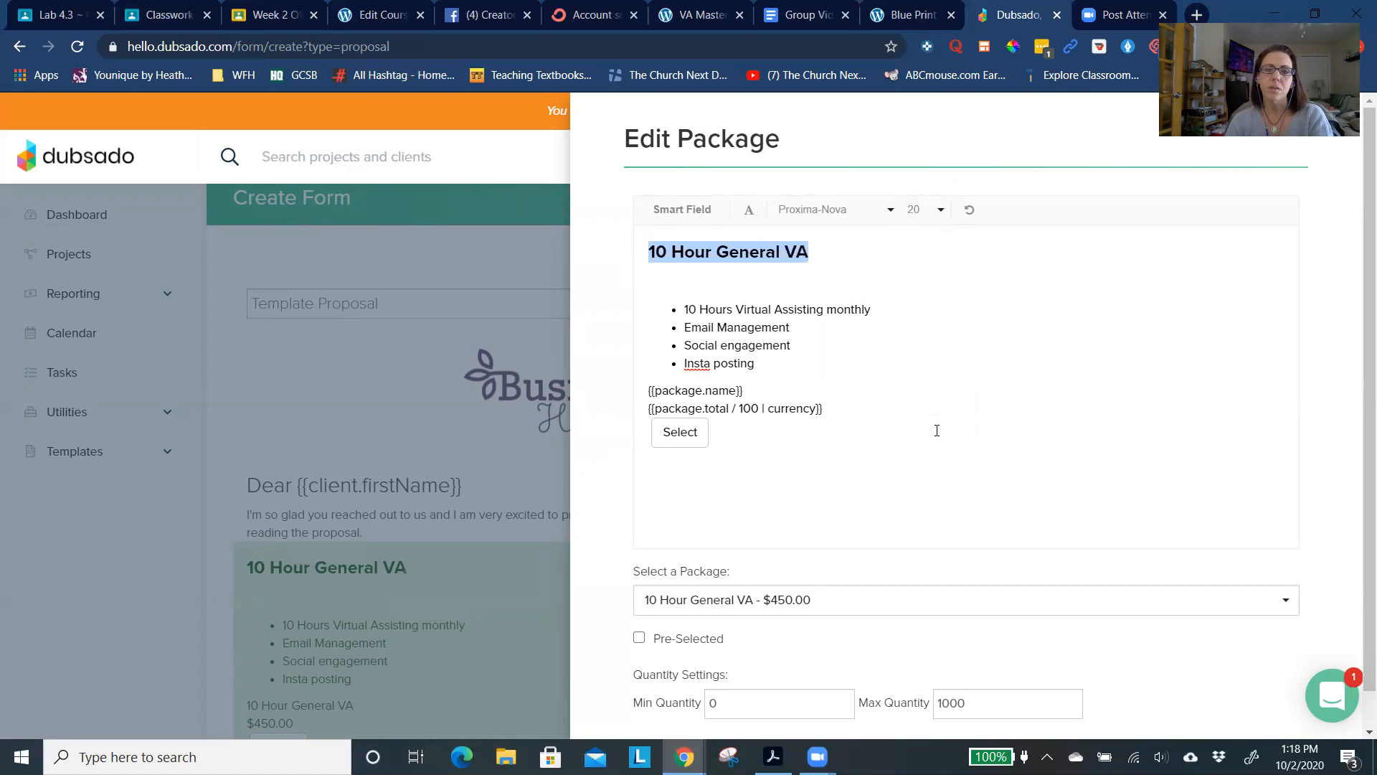
# - Delete the blank space between the heading and the bullet list, and close the package editor
pyautogui.click(868, 255)
pyautogui.press('Delete')
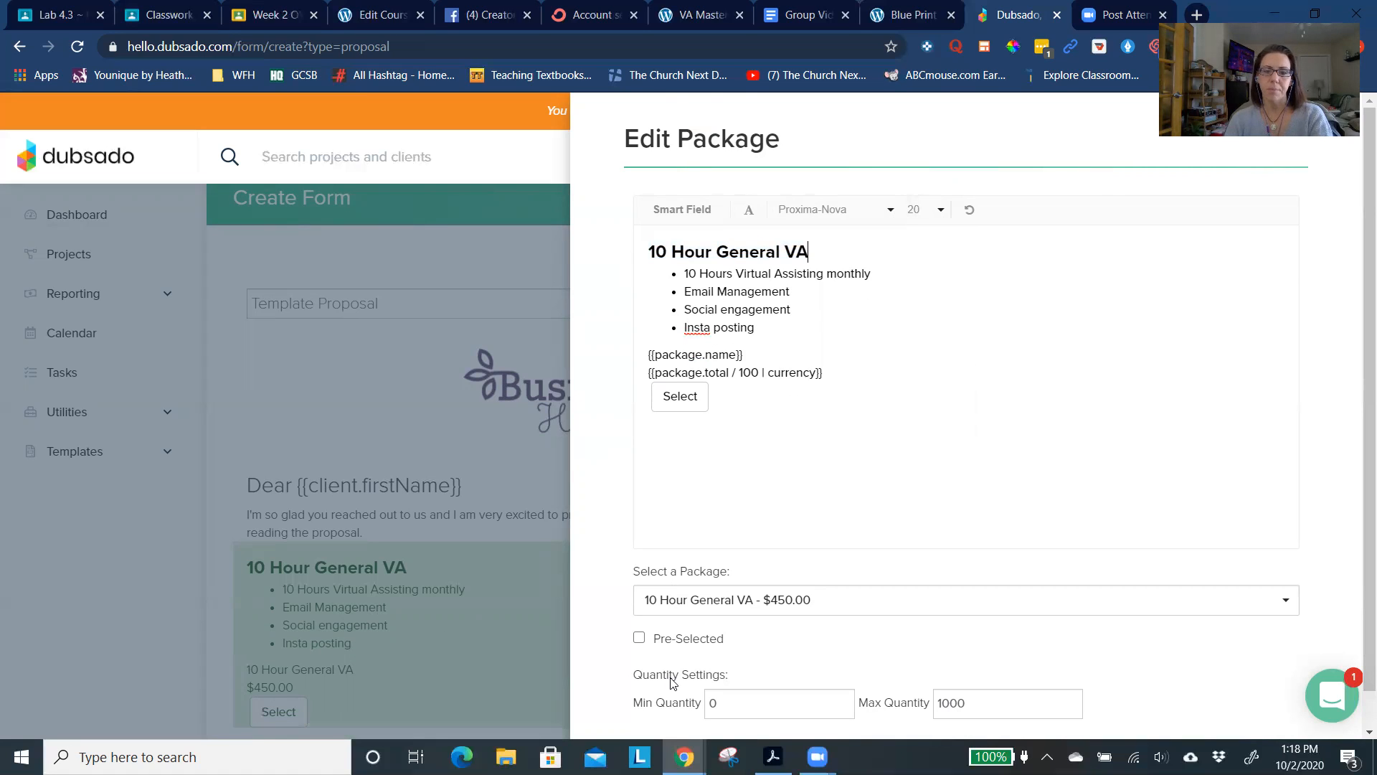
pyautogui.scroll(-1, 954, 650)
pyautogui.click(664, 724)
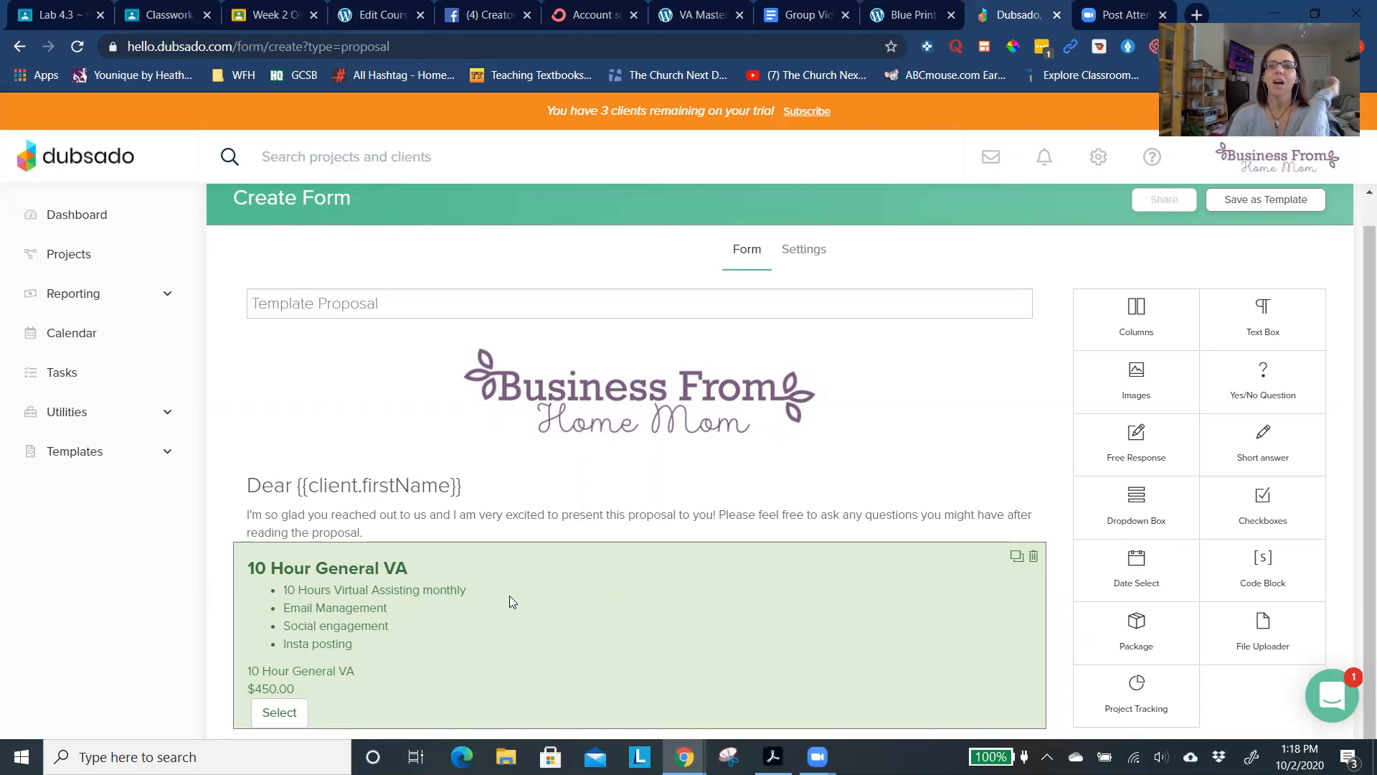
# - Open the proposal's settings to examine the available options, briefly turning Show Contract on and back off
pyautogui.click(804, 257)
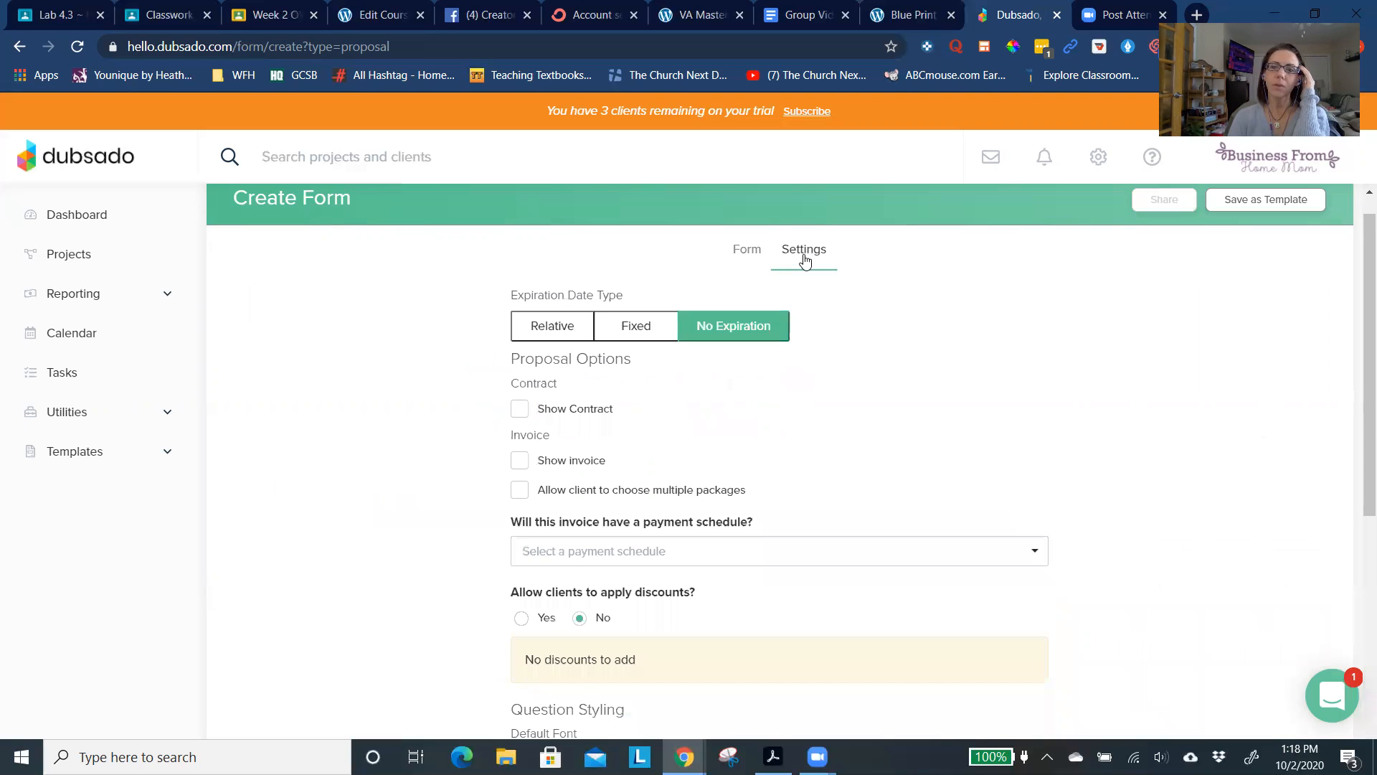
pyautogui.scroll(-2, 843, 330)
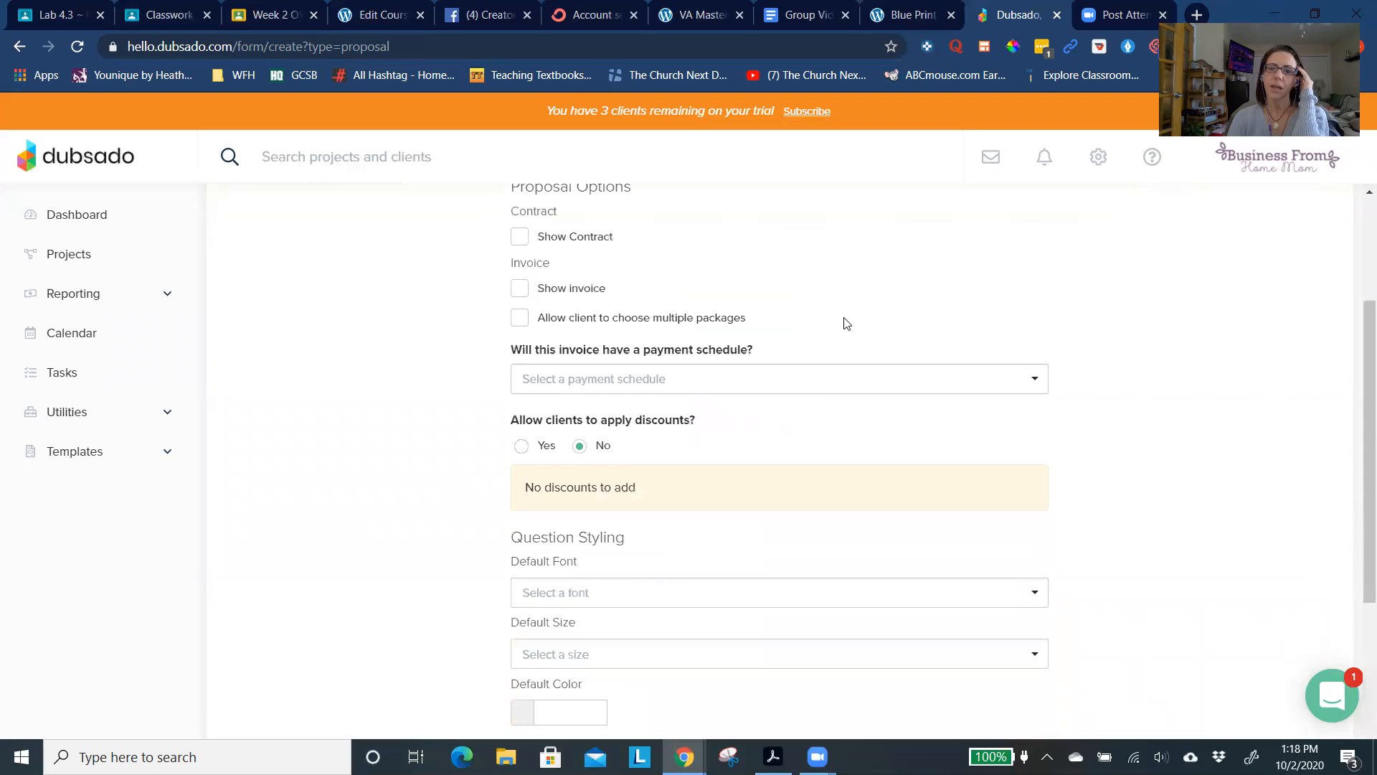
pyautogui.scroll(2, 846, 323)
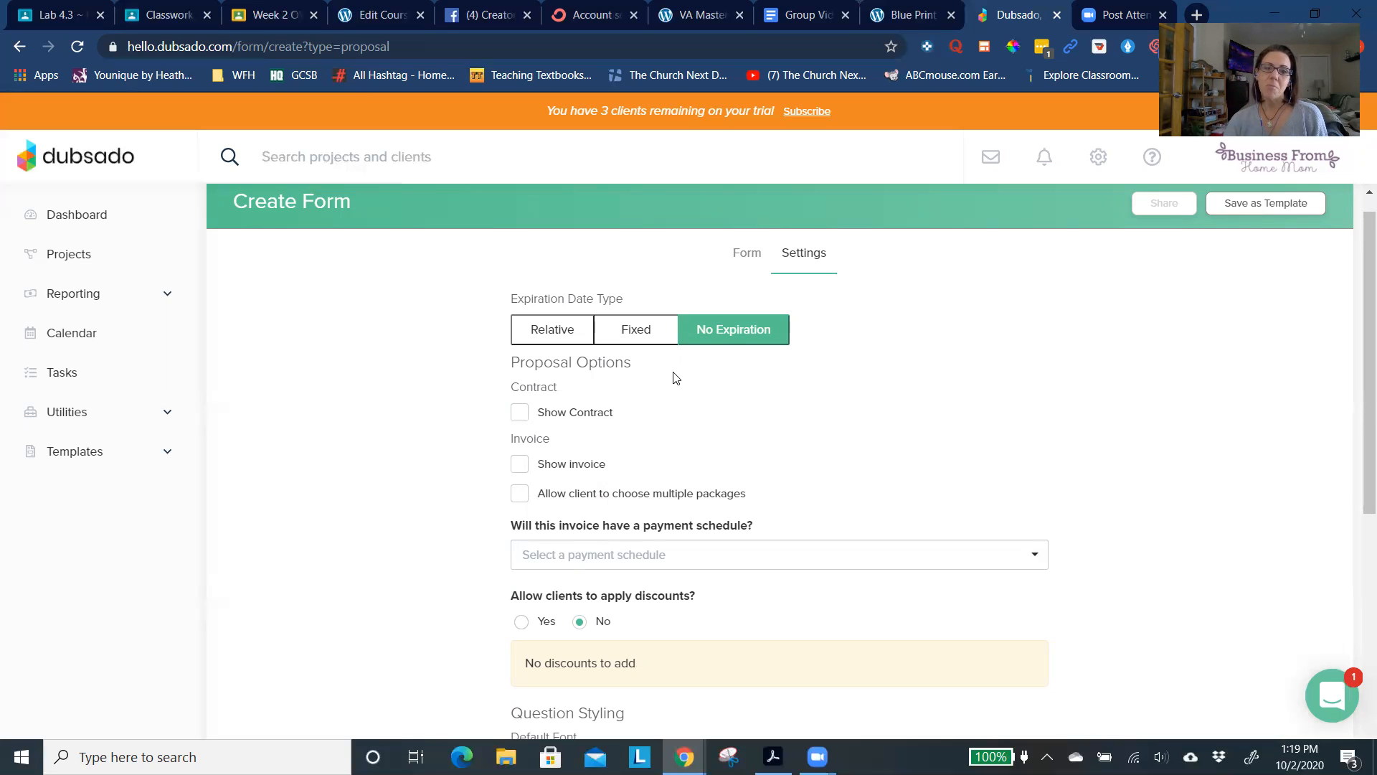
pyautogui.scroll(-1, 674, 378)
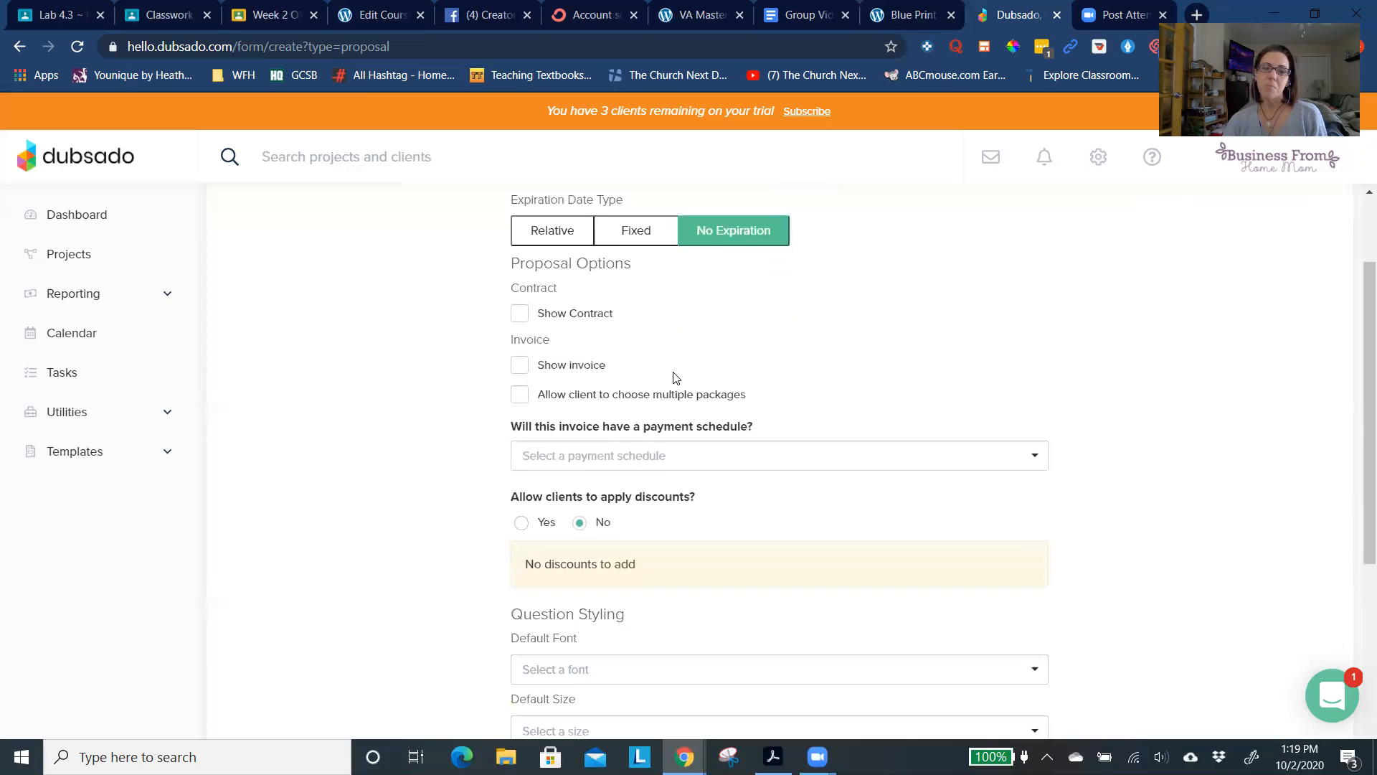
pyautogui.click(521, 314)
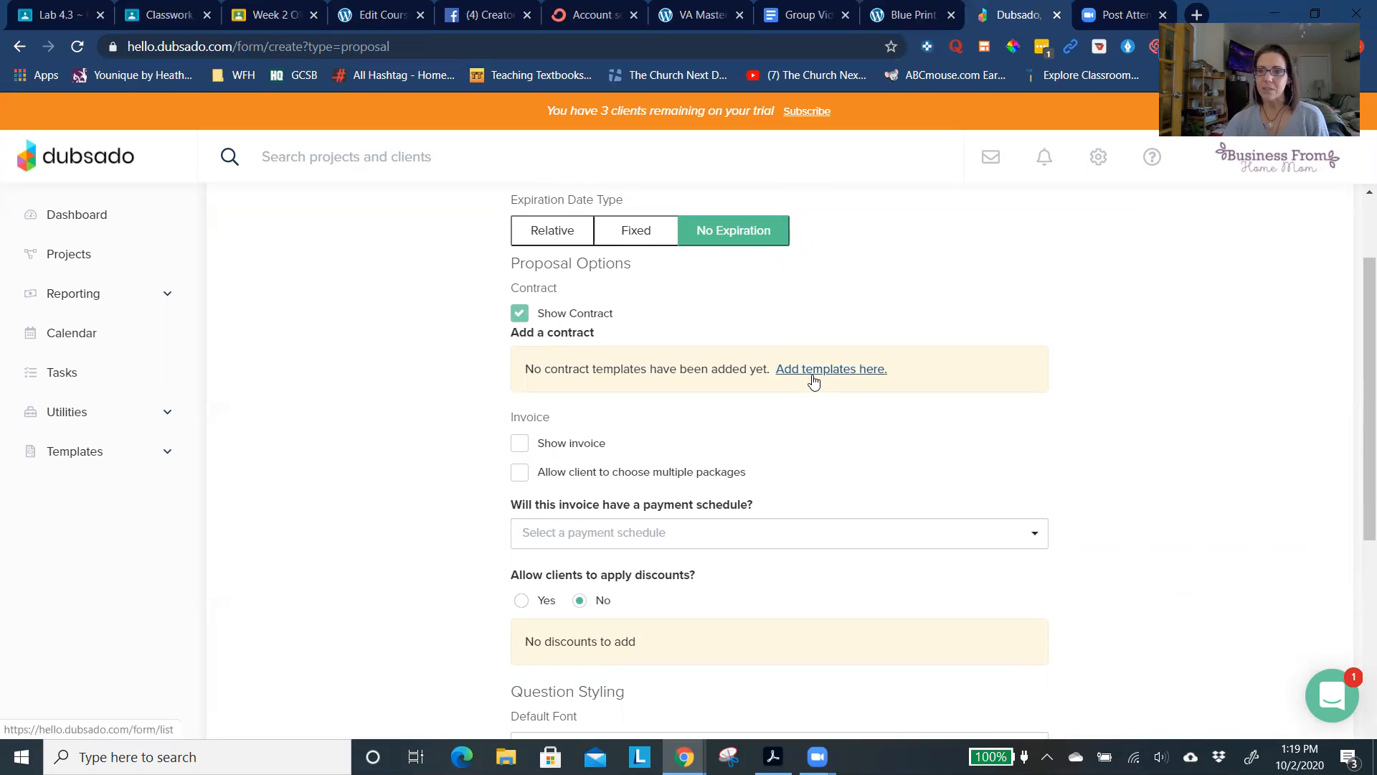
pyautogui.click(520, 315)
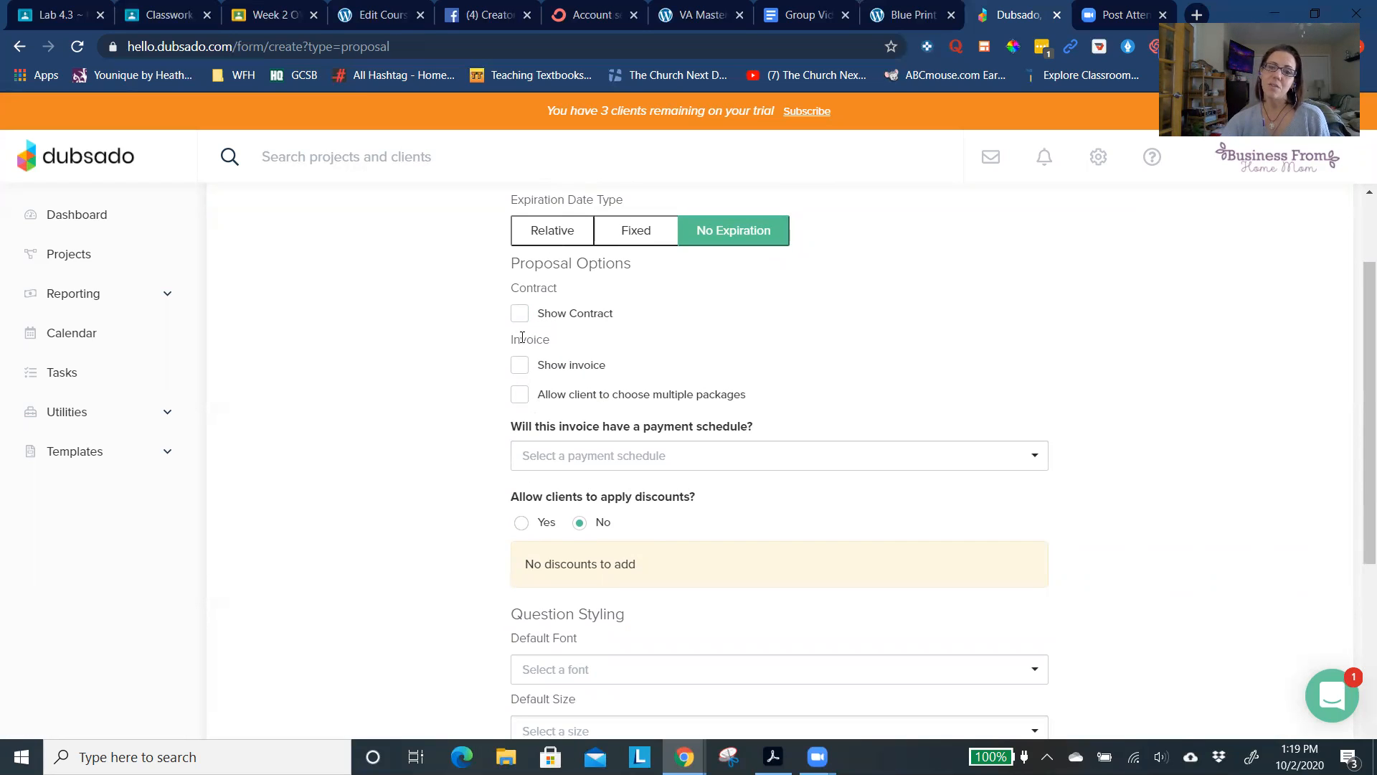
# - Enable Show invoice for the proposal and check the choices for its payment schedule
pyautogui.click(521, 368)
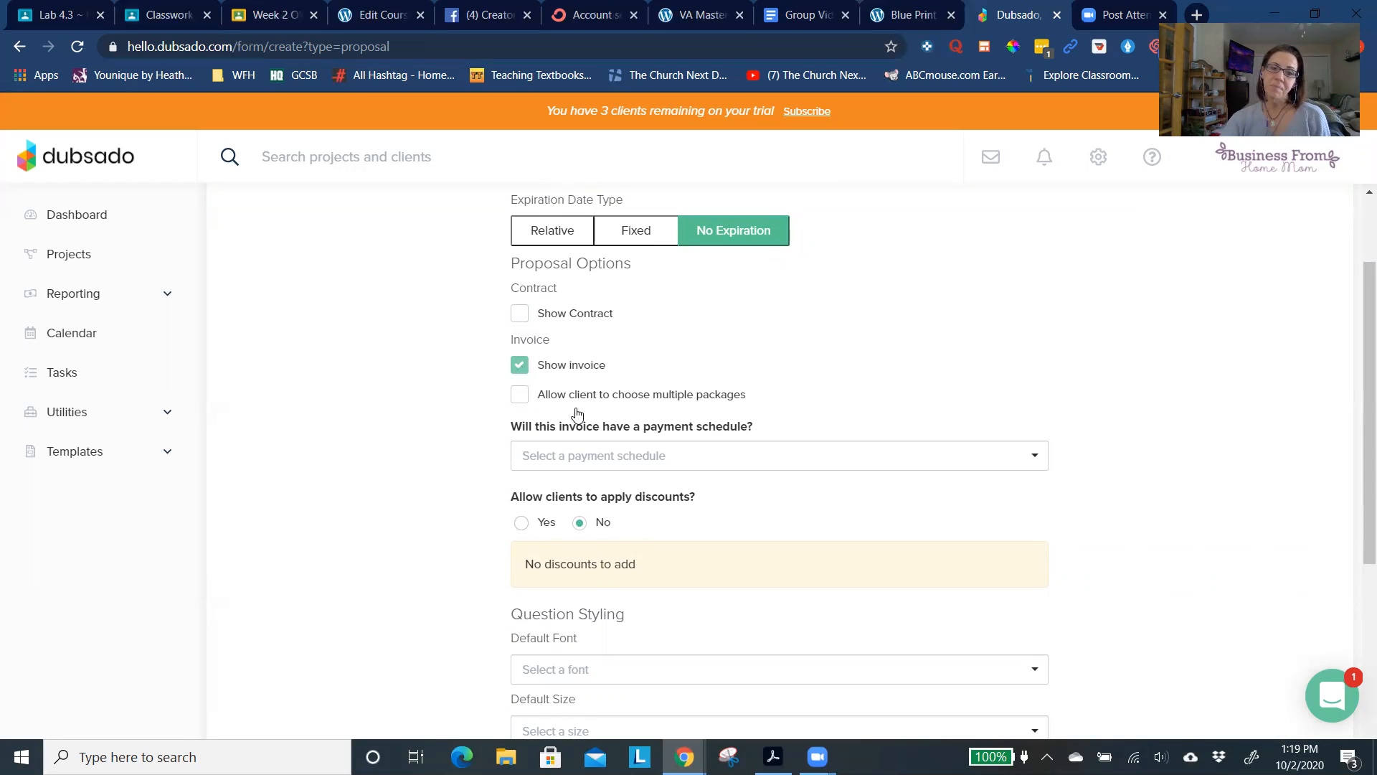
pyautogui.click(629, 459)
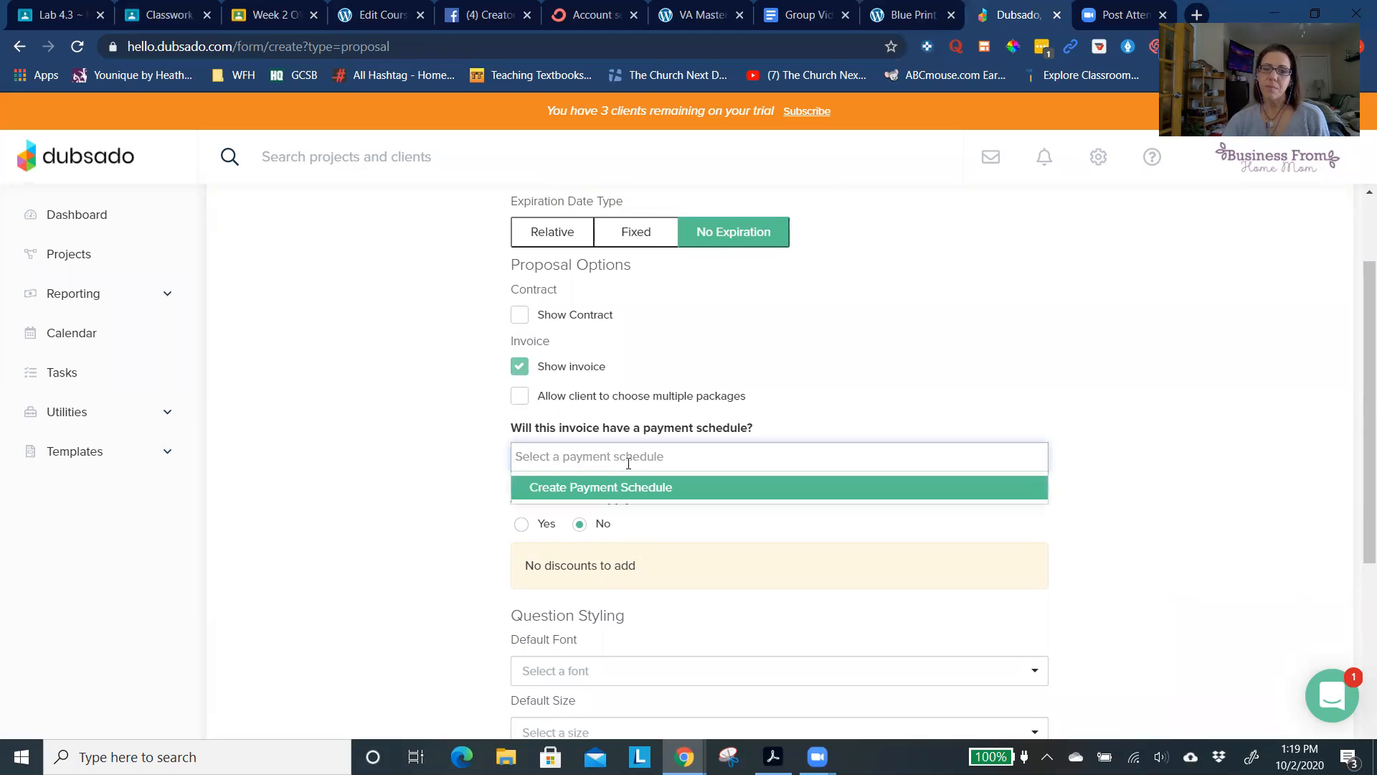
pyautogui.scroll(-2, 772, 449)
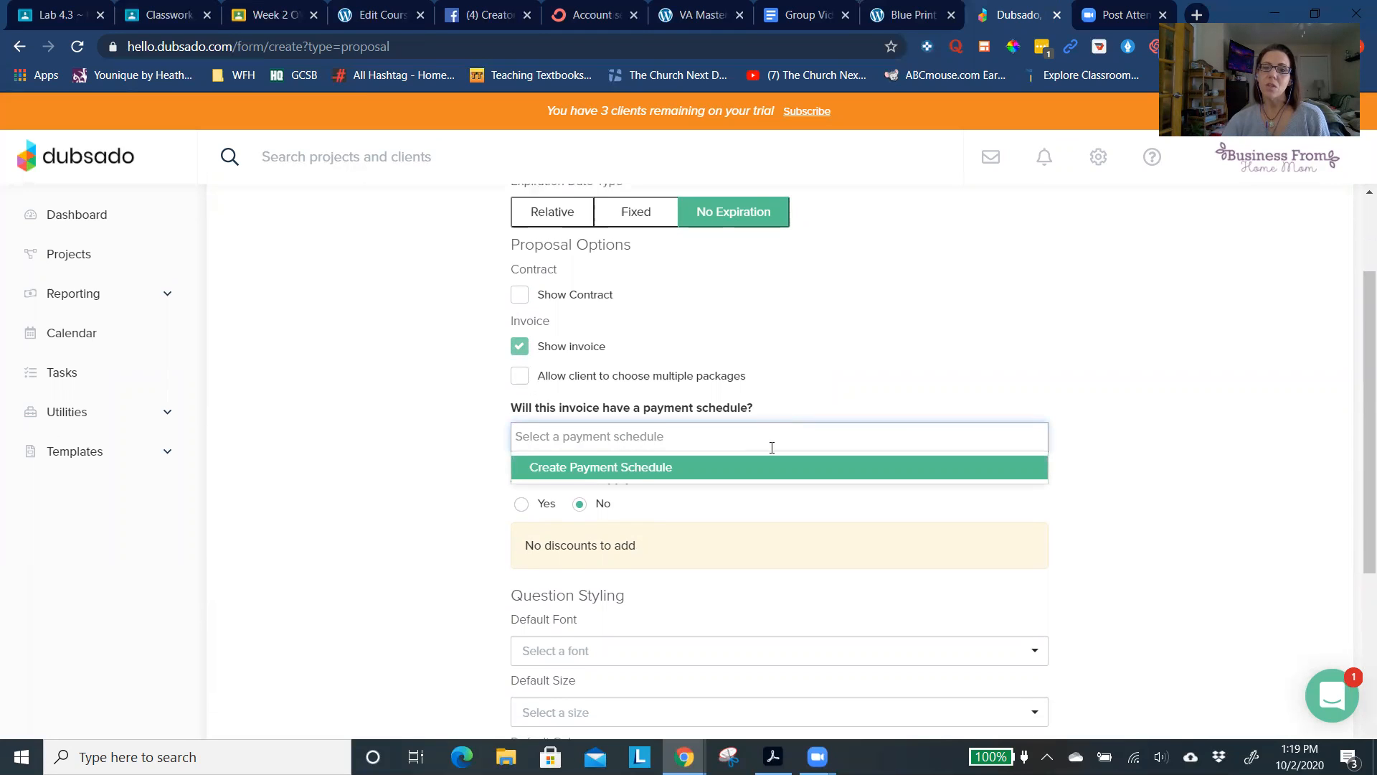
pyautogui.scroll(4, 772, 453)
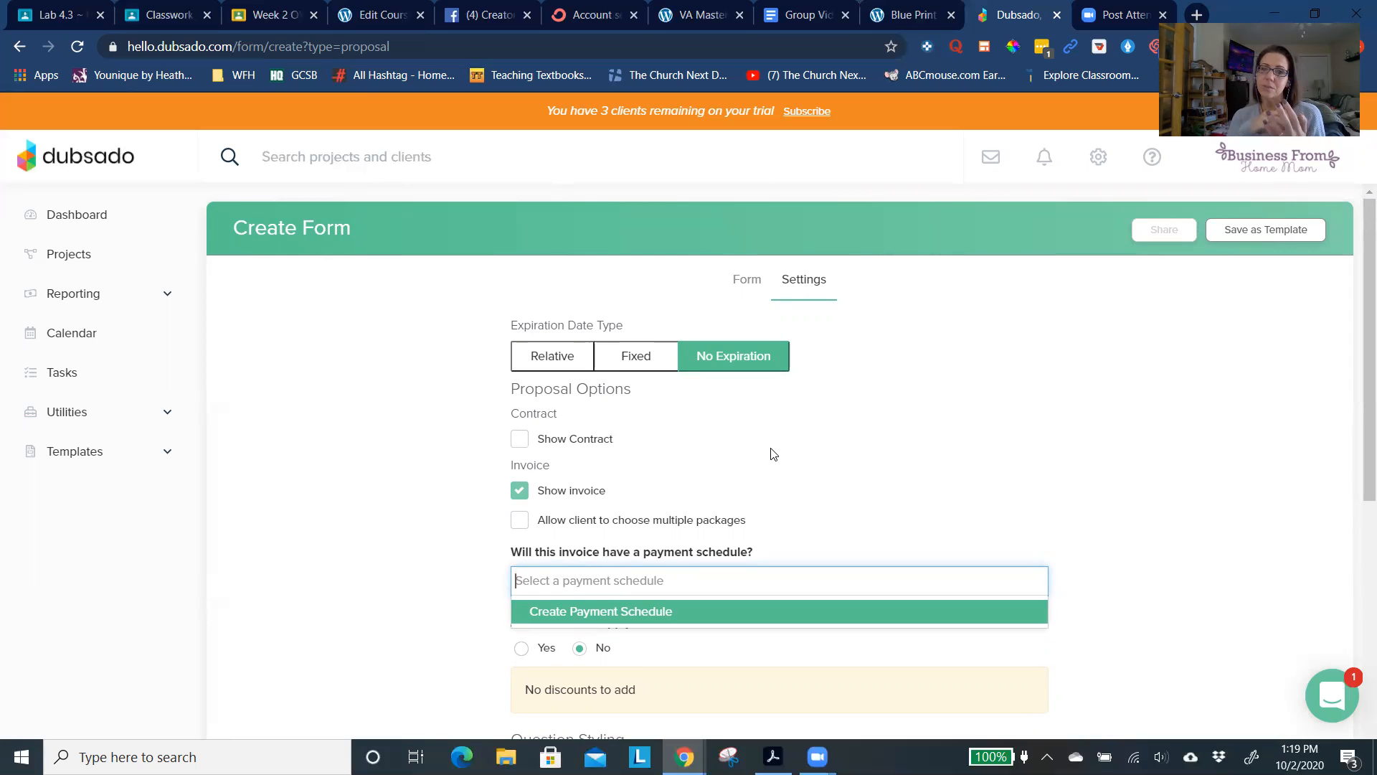
# - Return to the proposal's form content to review the layout, and expand the Utilities section
pyautogui.click(748, 279)
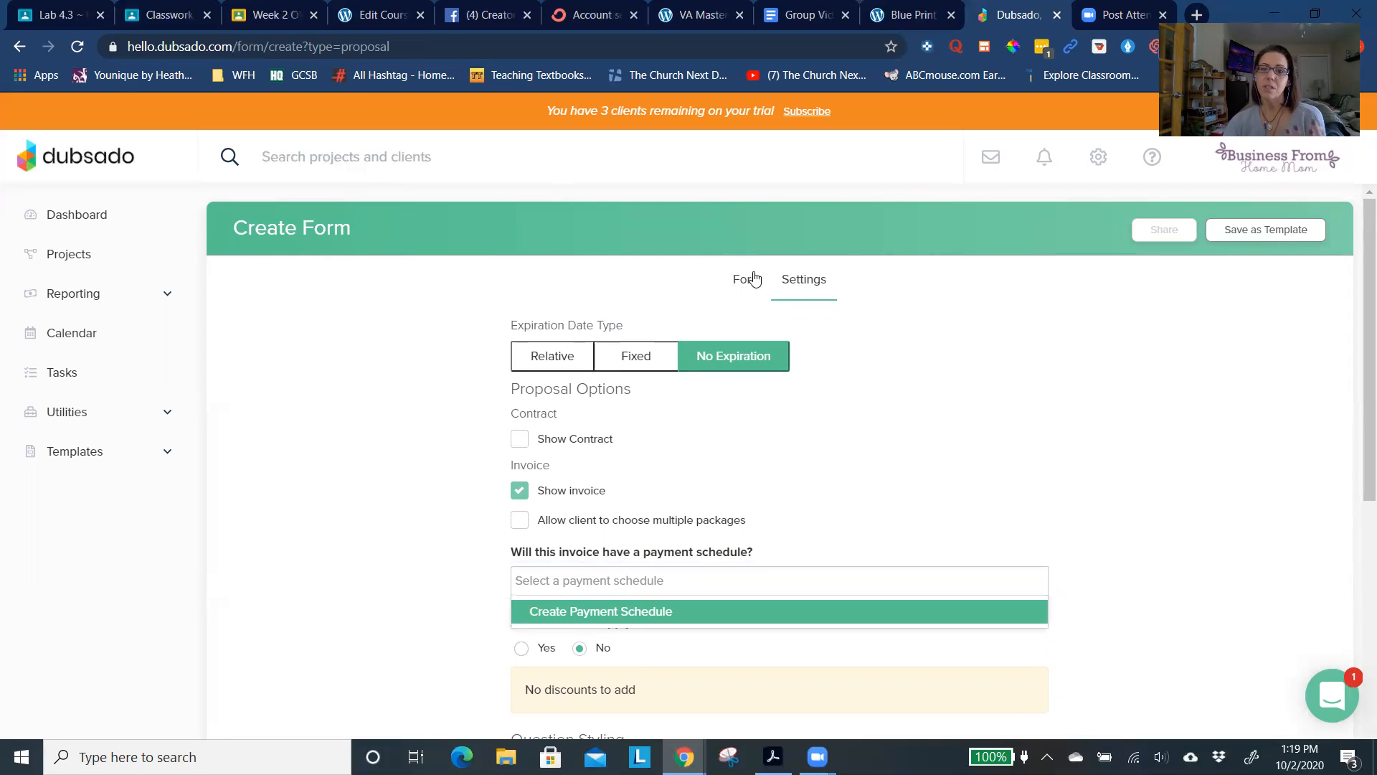
pyautogui.scroll(-1, 282, 682)
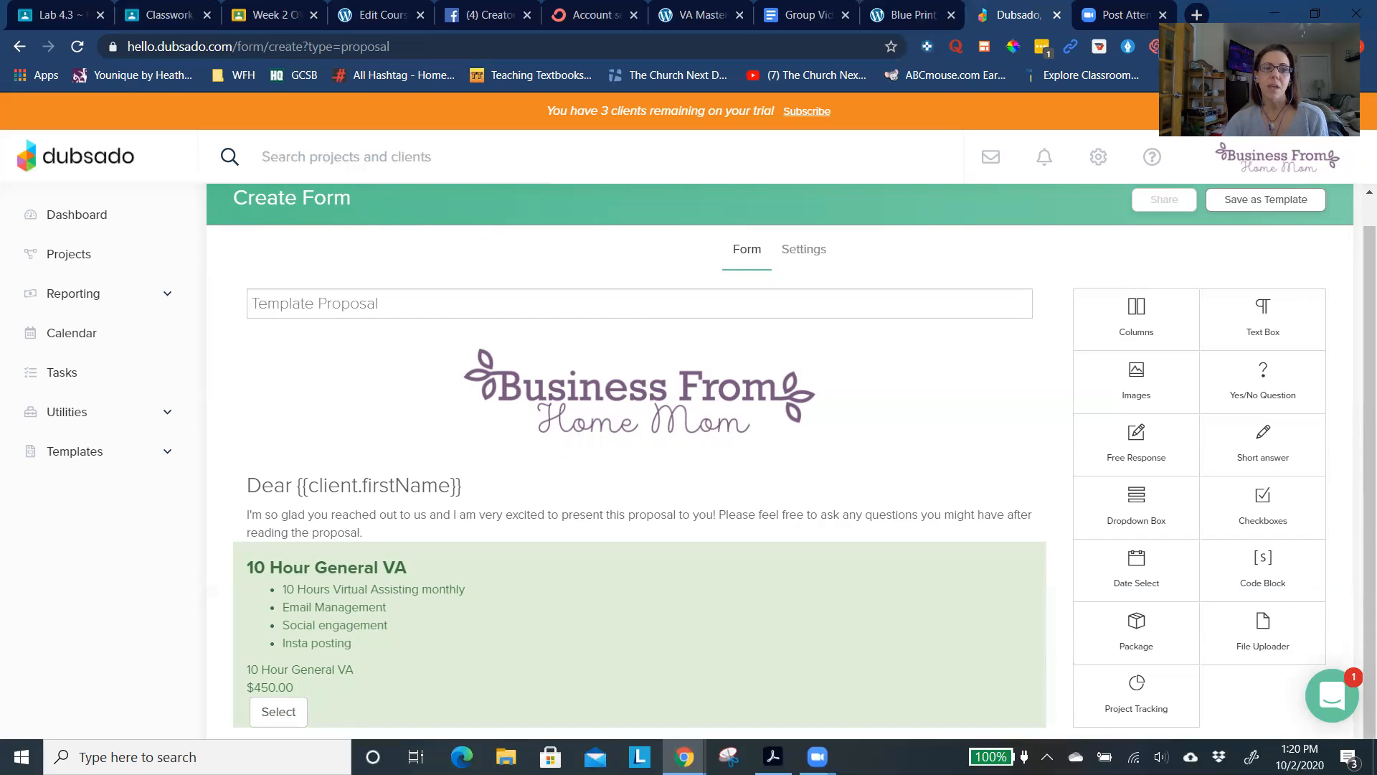
pyautogui.click(76, 422)
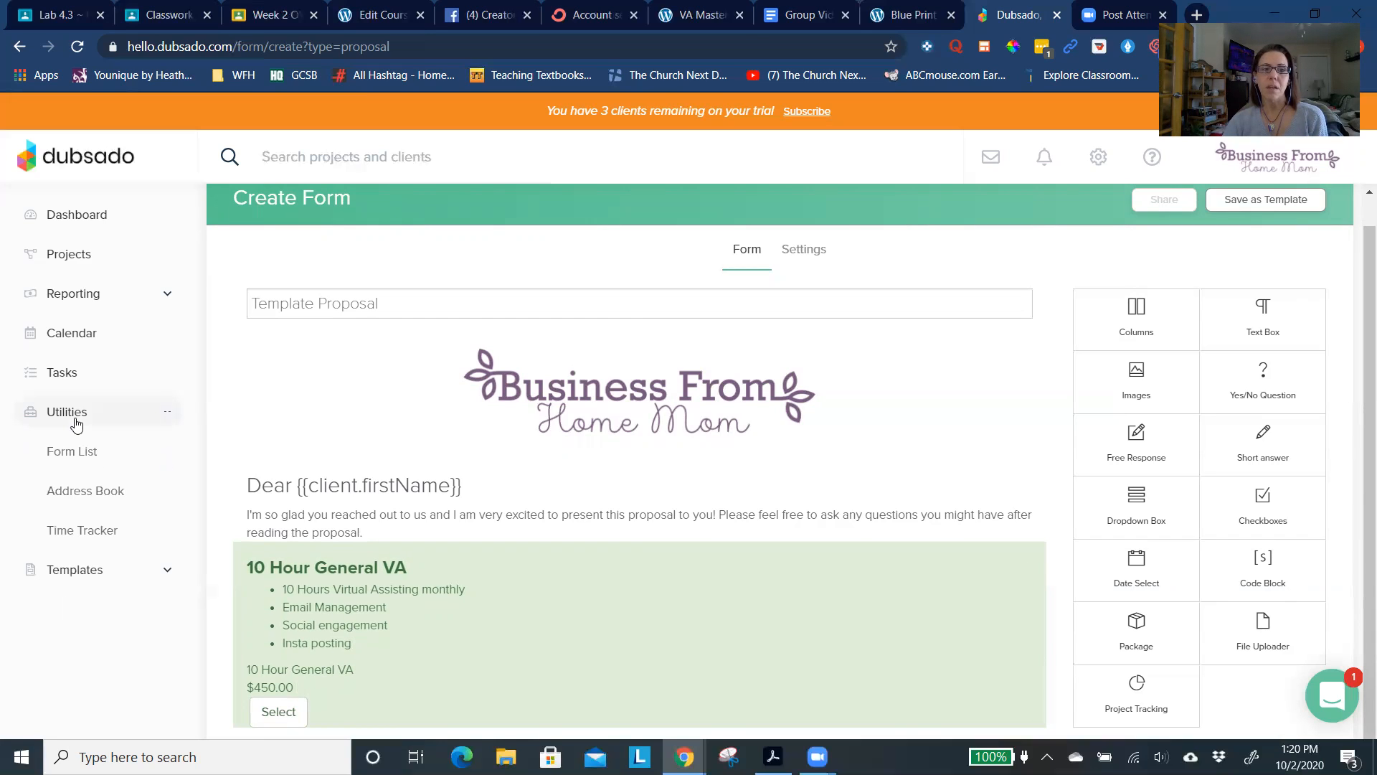
pyautogui.scroll(1, 419, 420)
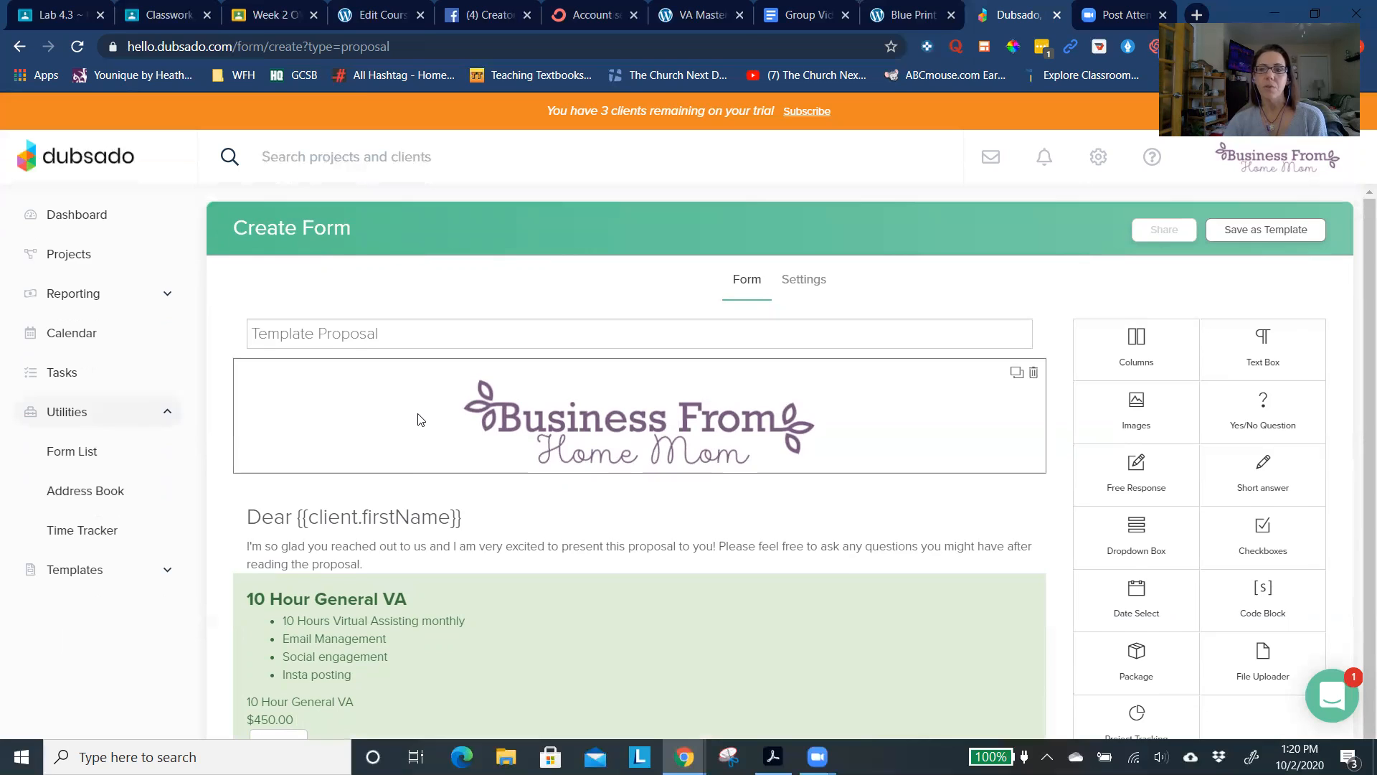